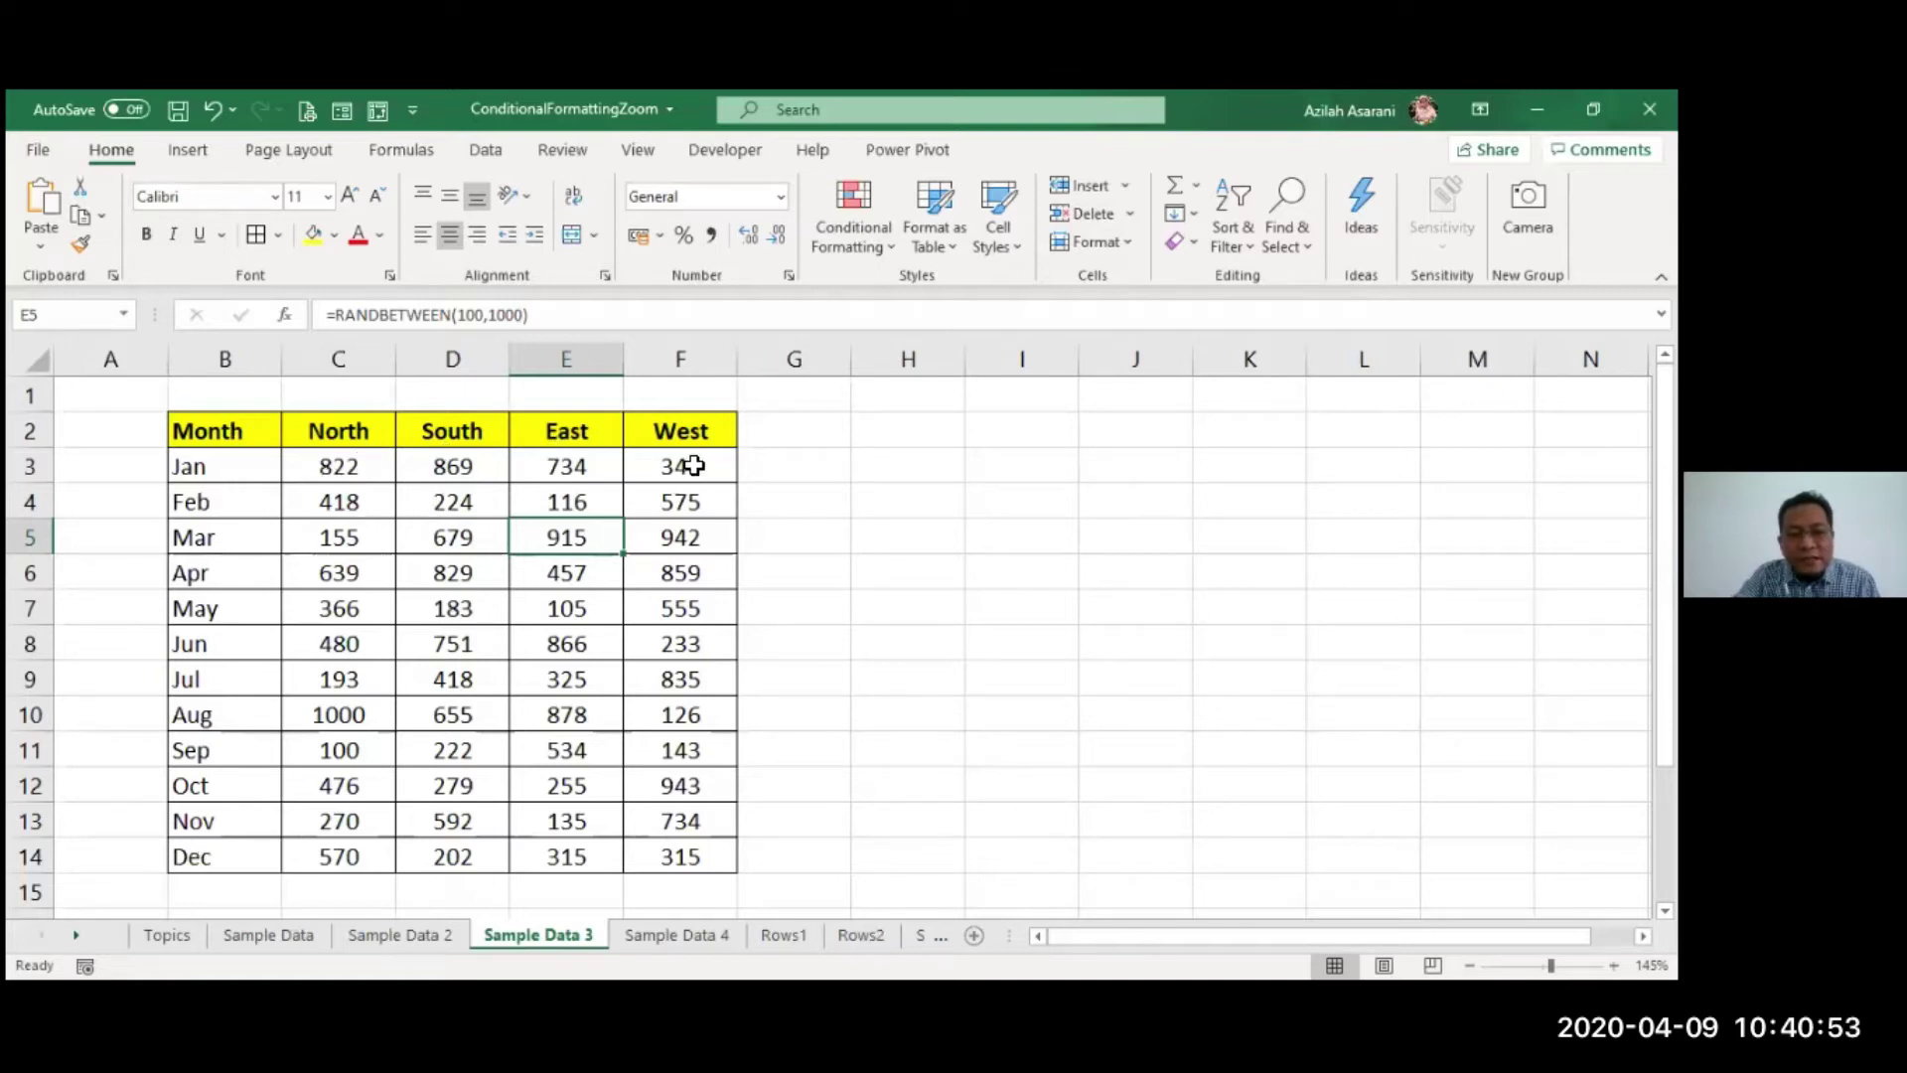
- Apply the Green - Yellow - Red color scale to the monthly sales values in C3:F14
drag(341, 471, 686, 856)
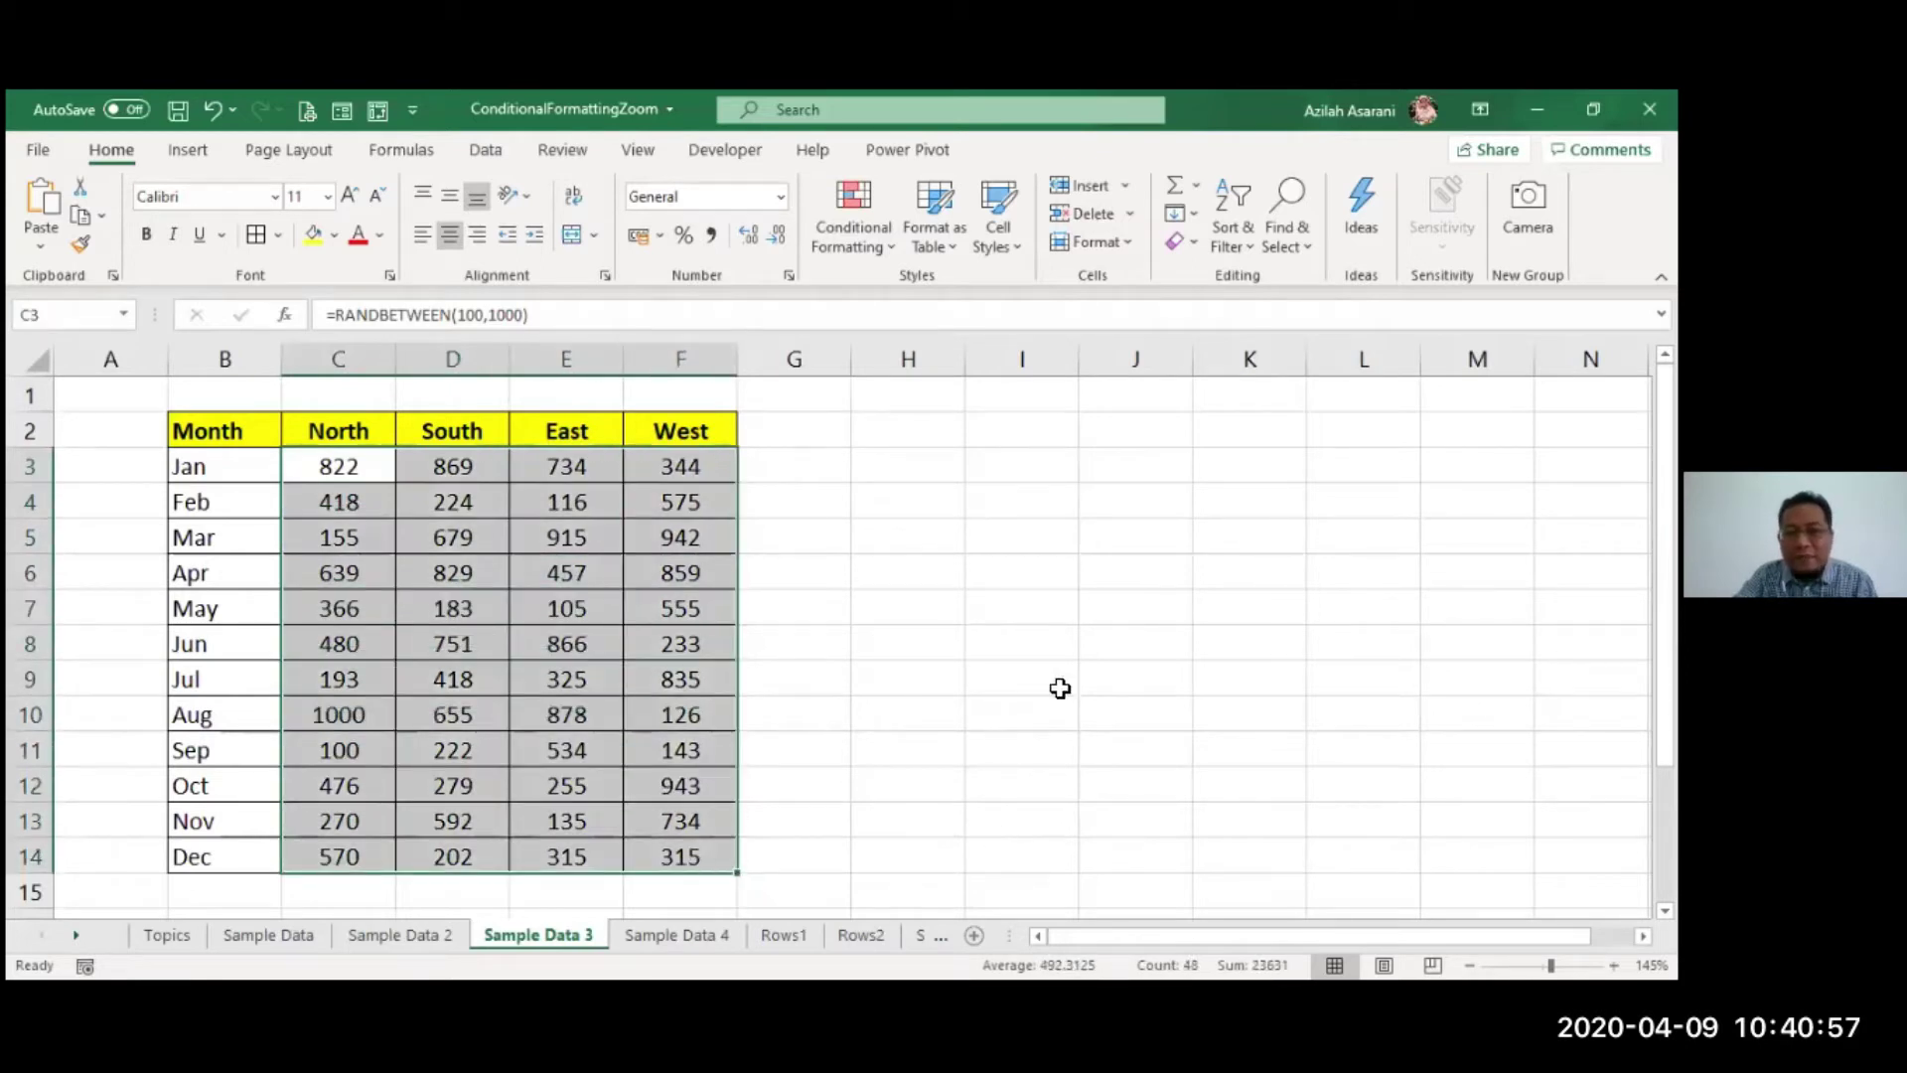
click(856, 254)
mouse_move(955, 477)
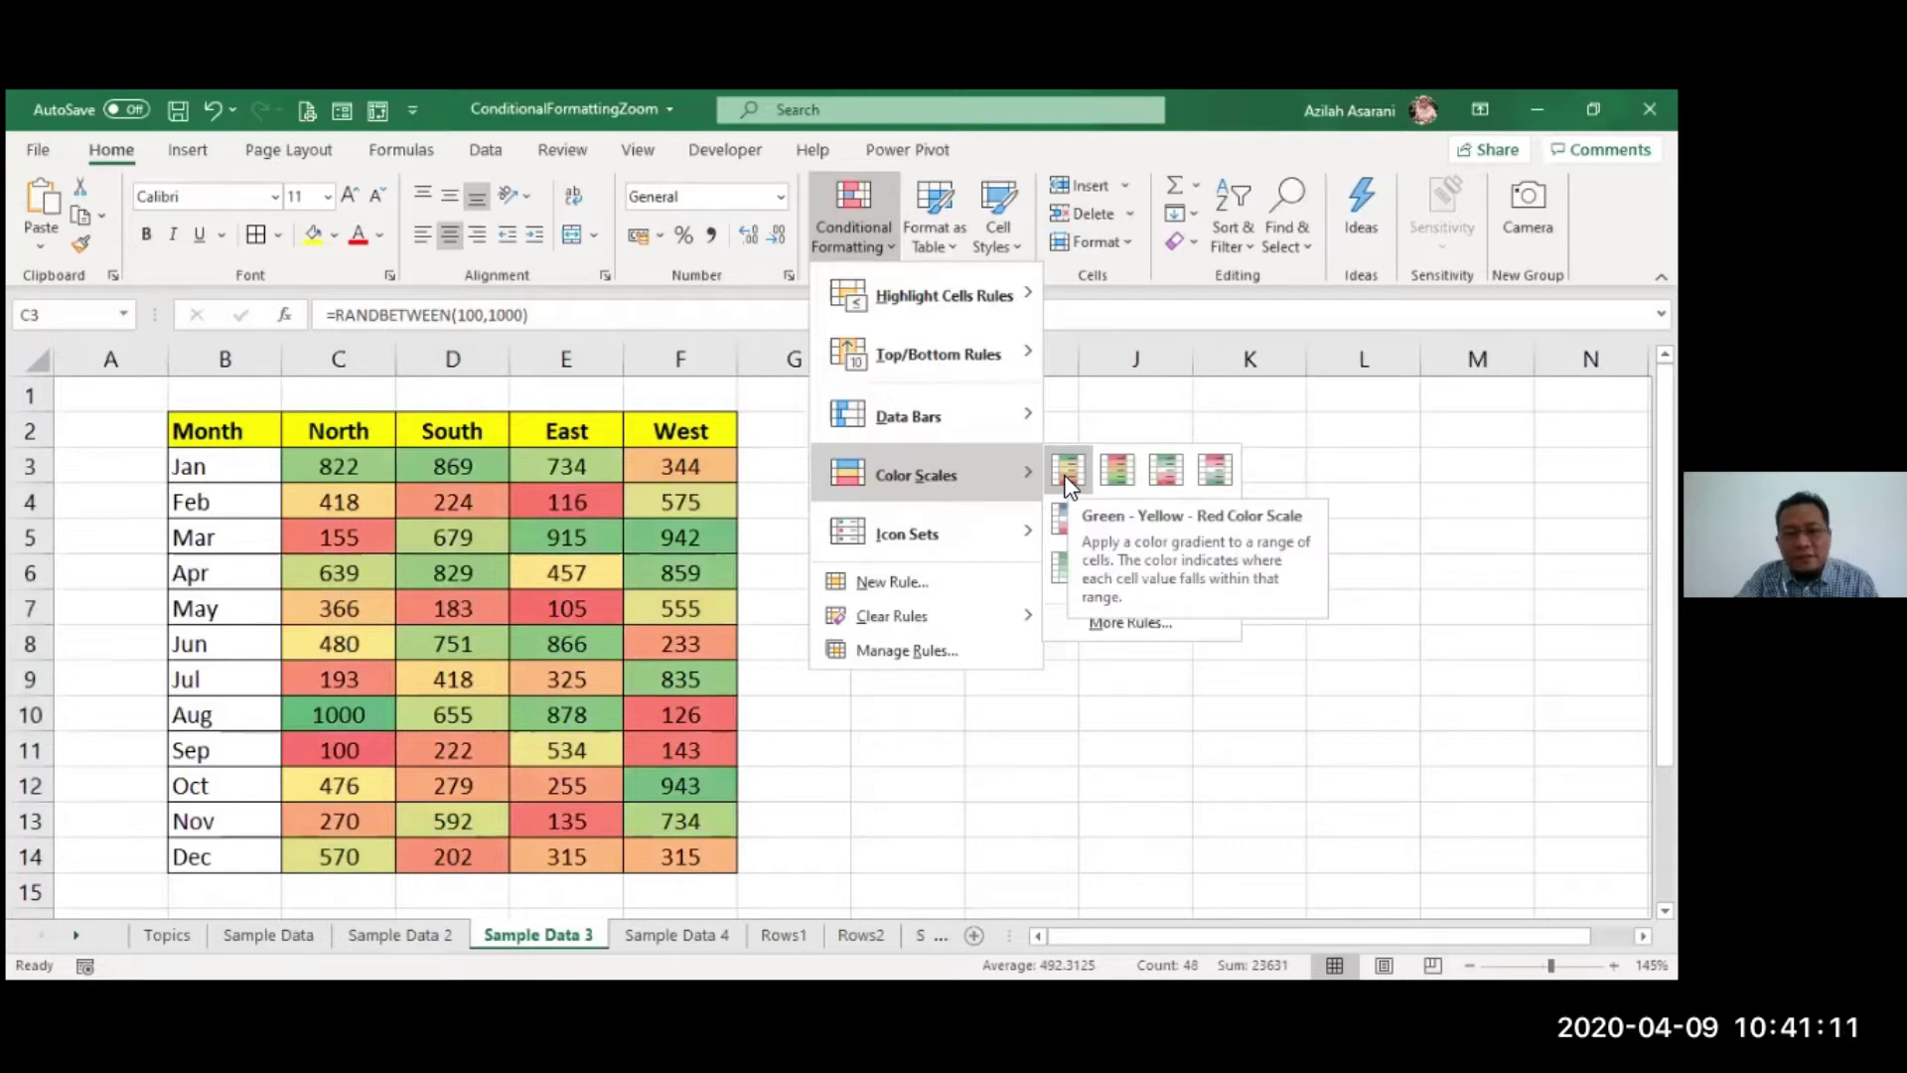
click(1066, 472)
click(893, 685)
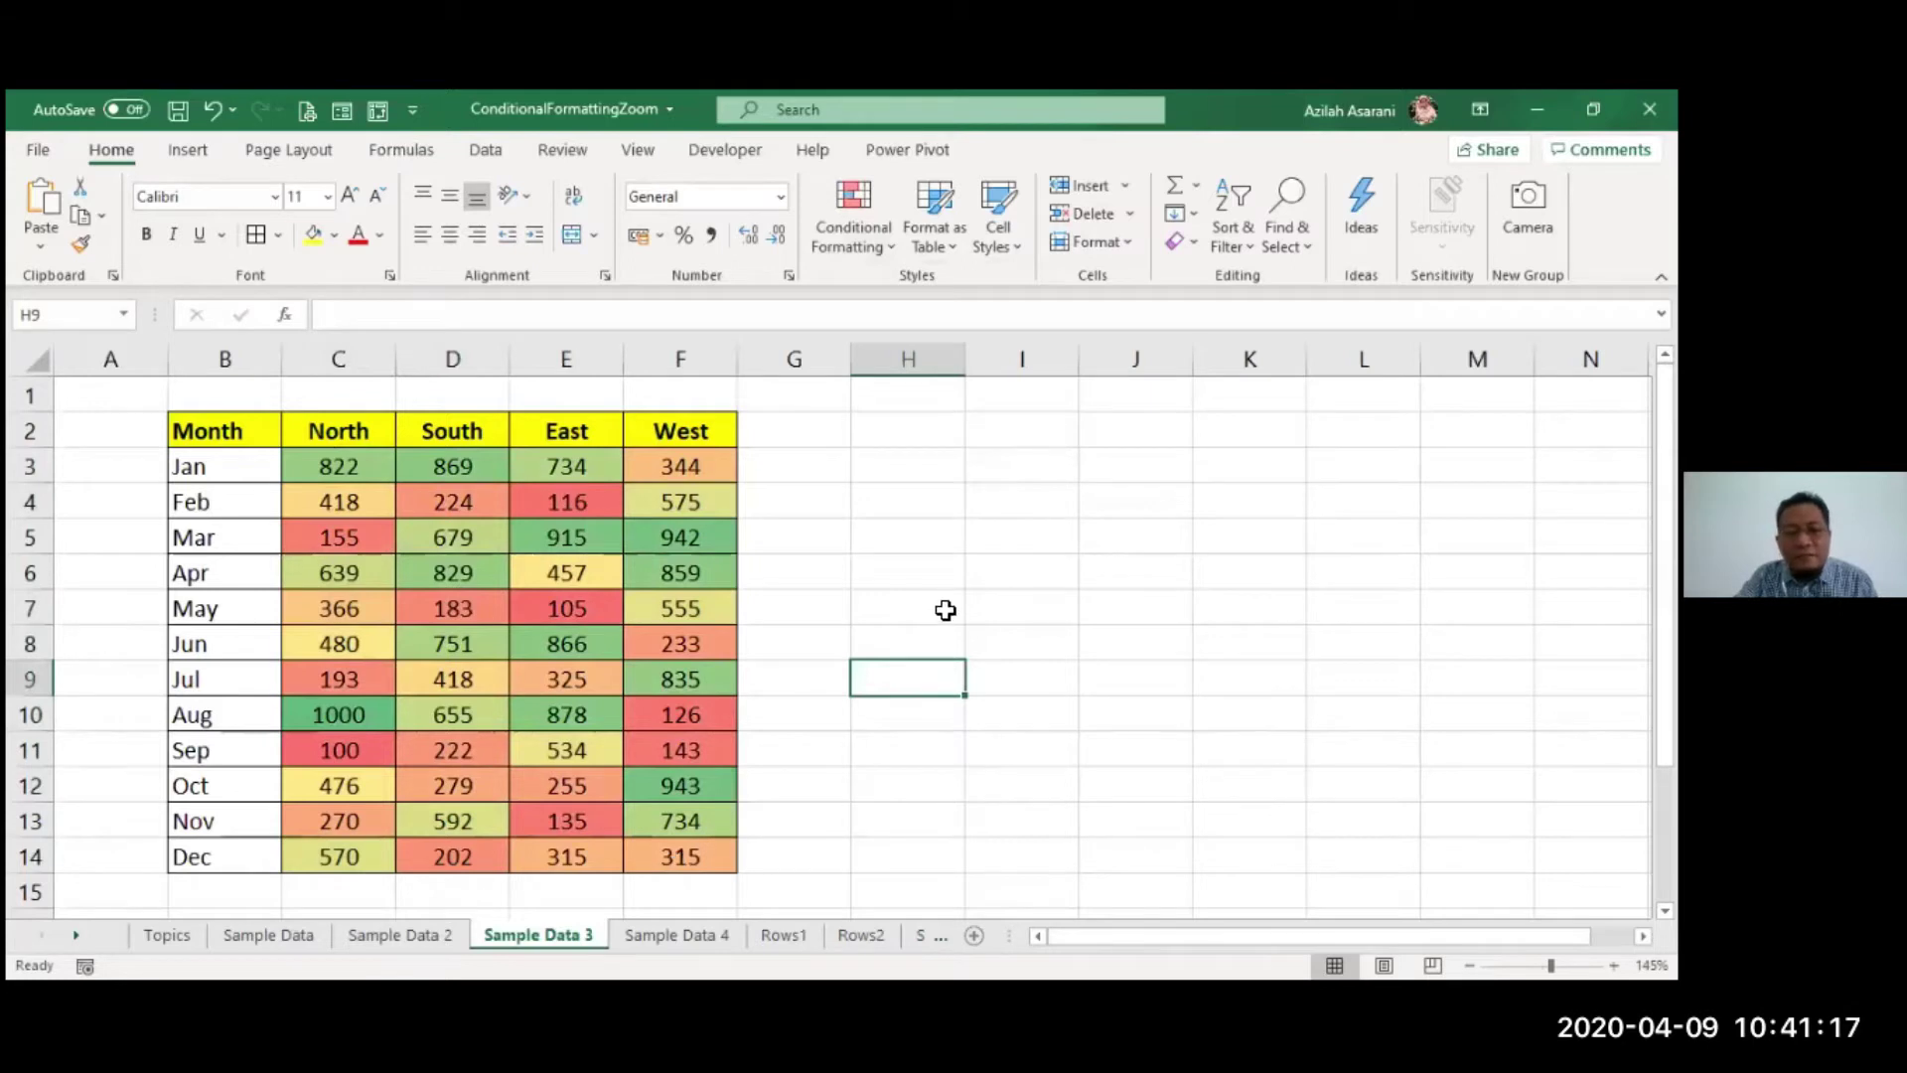
- Recalculate the sheet repeatedly to check how the color scale responds to new random values
key(F9)
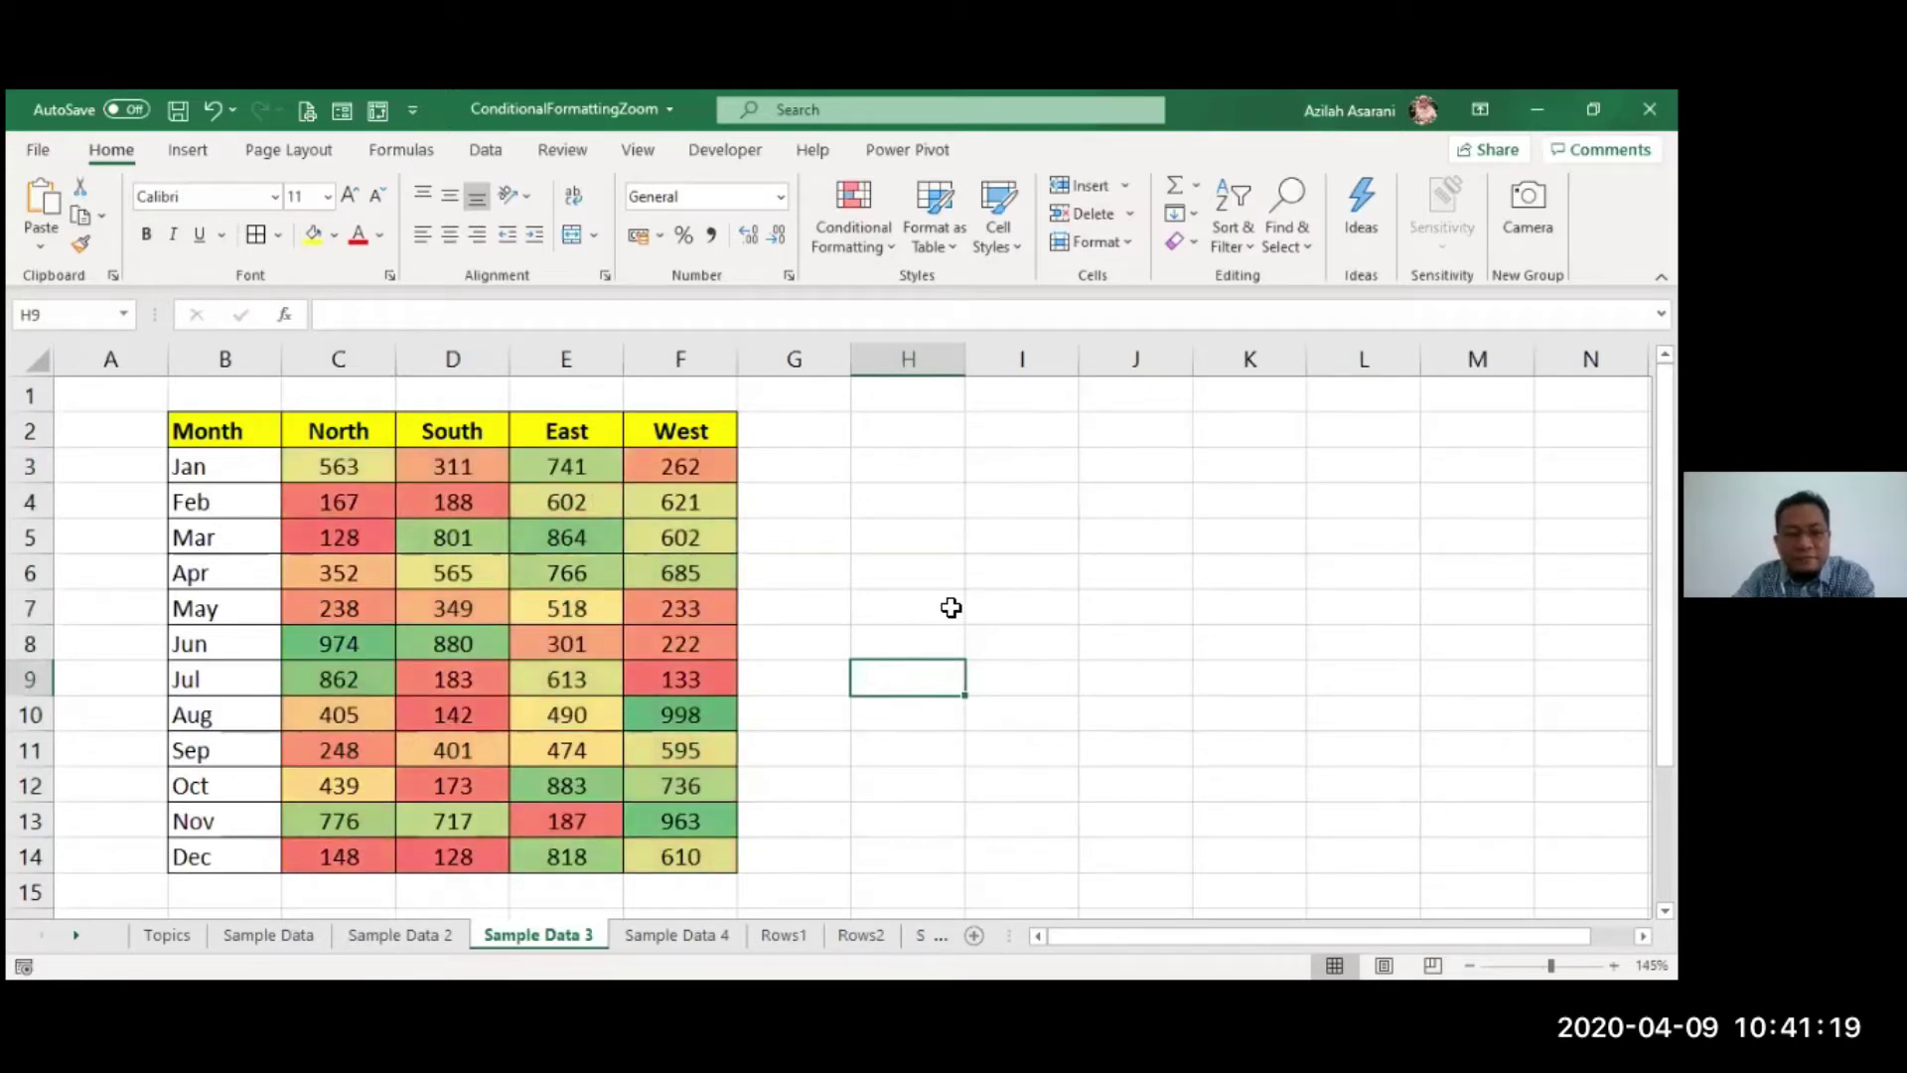
key(F9)
key(F9)
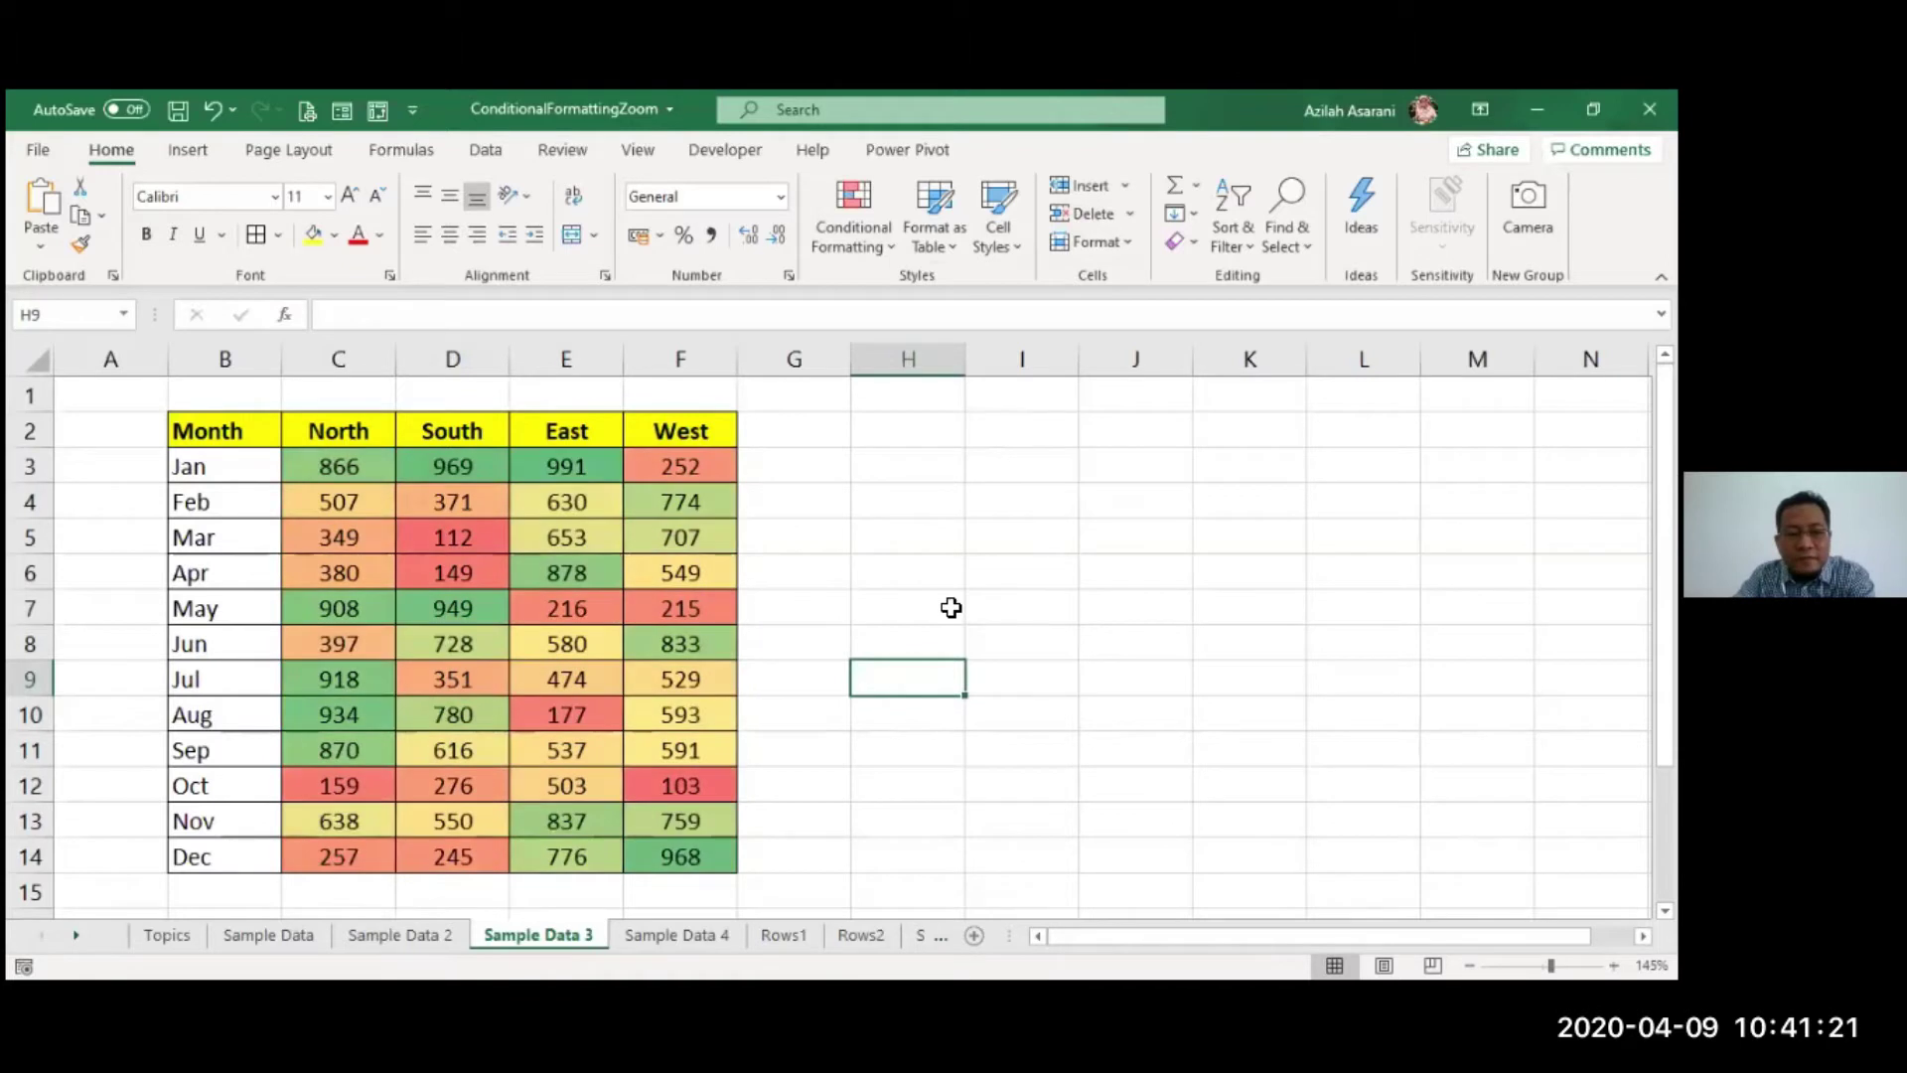
key(F9)
key(F9)
key(F9)
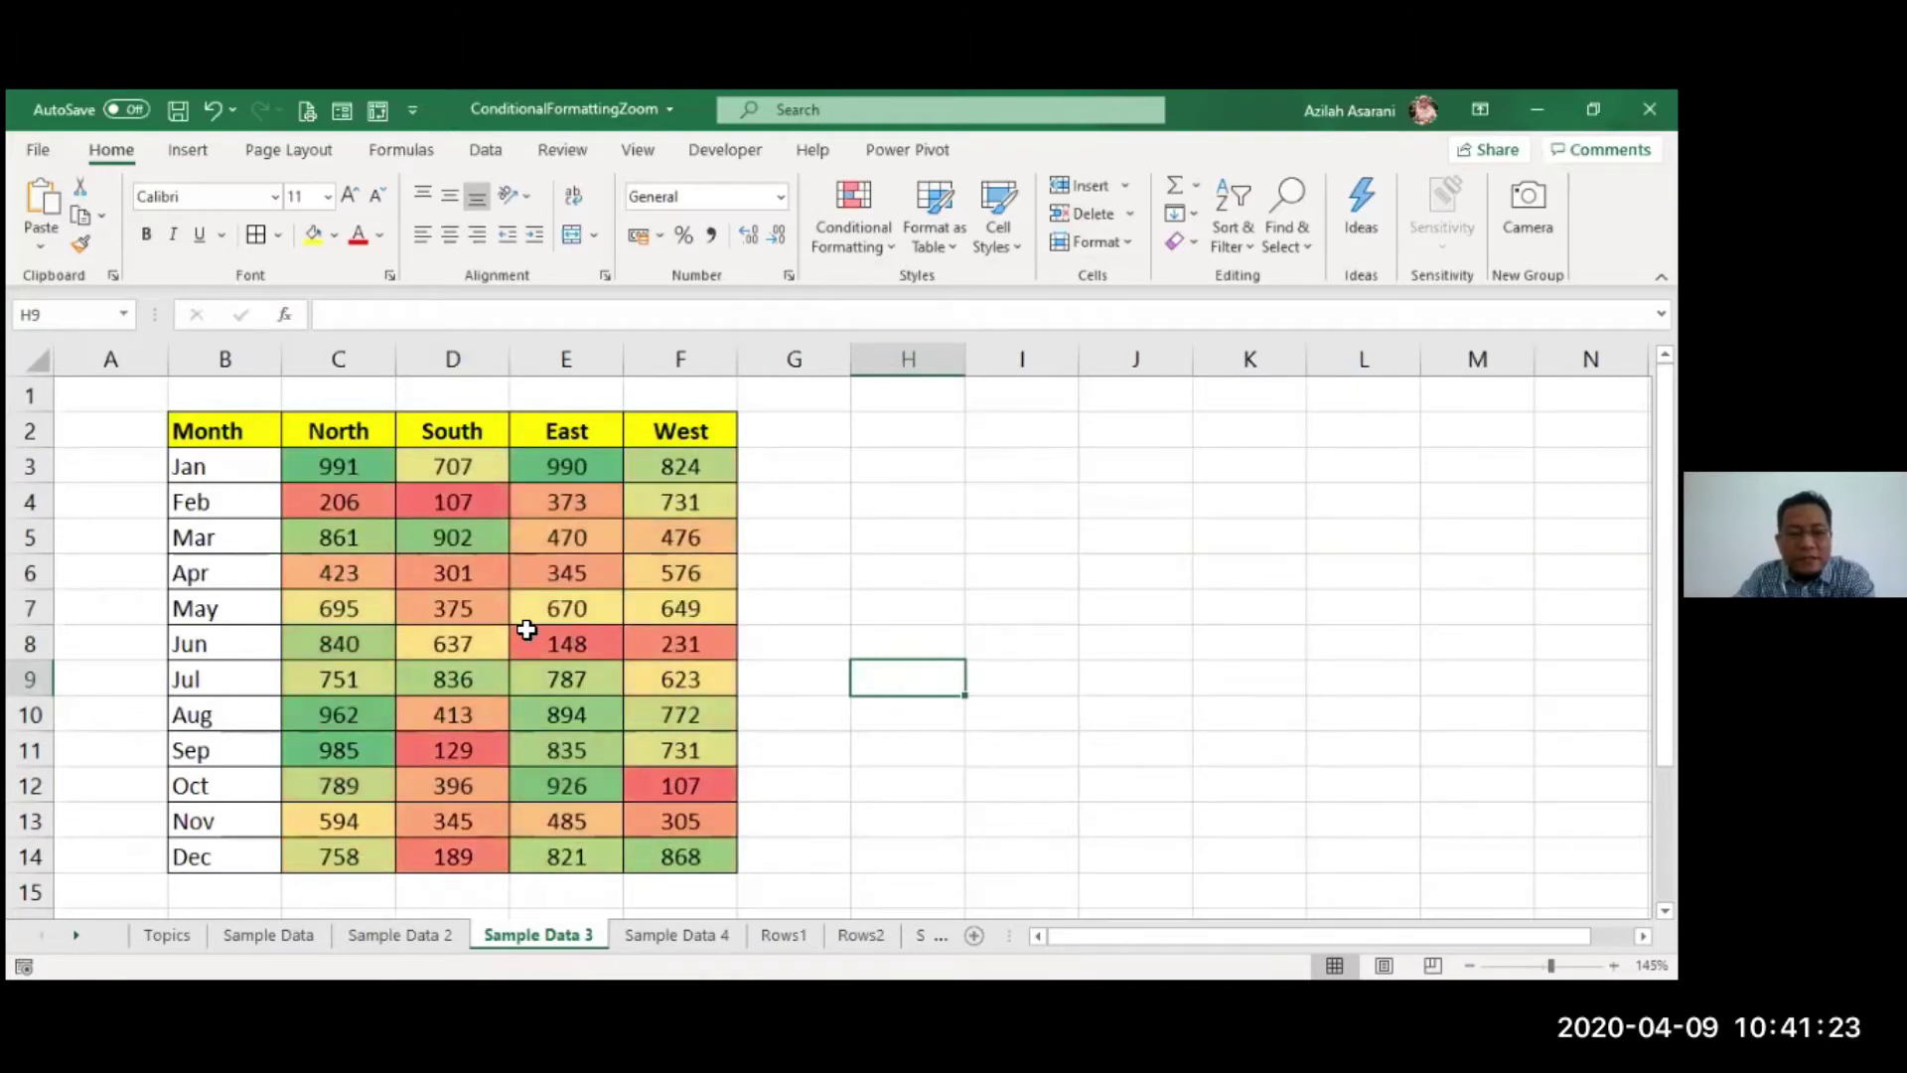
key(F9)
key(F9)
key(F9)
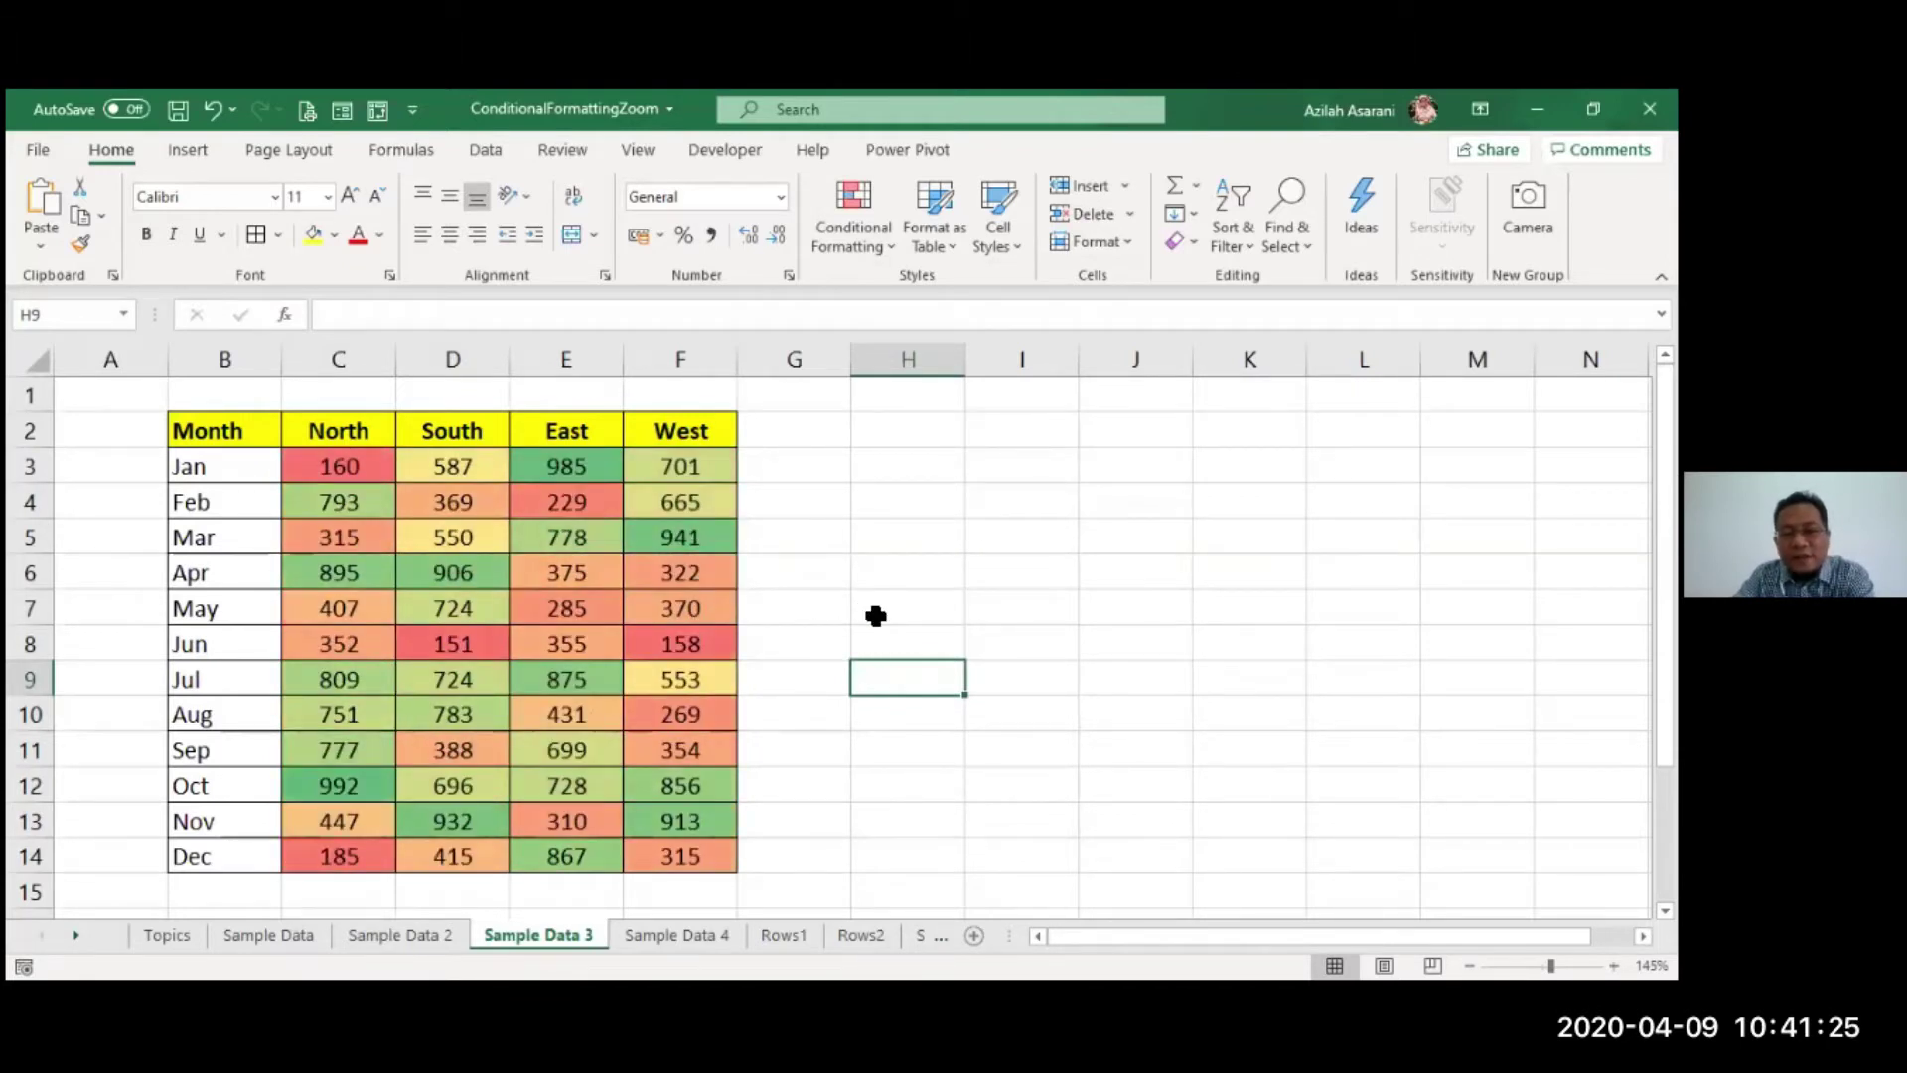
key(F9)
key(F9)
key(F9)
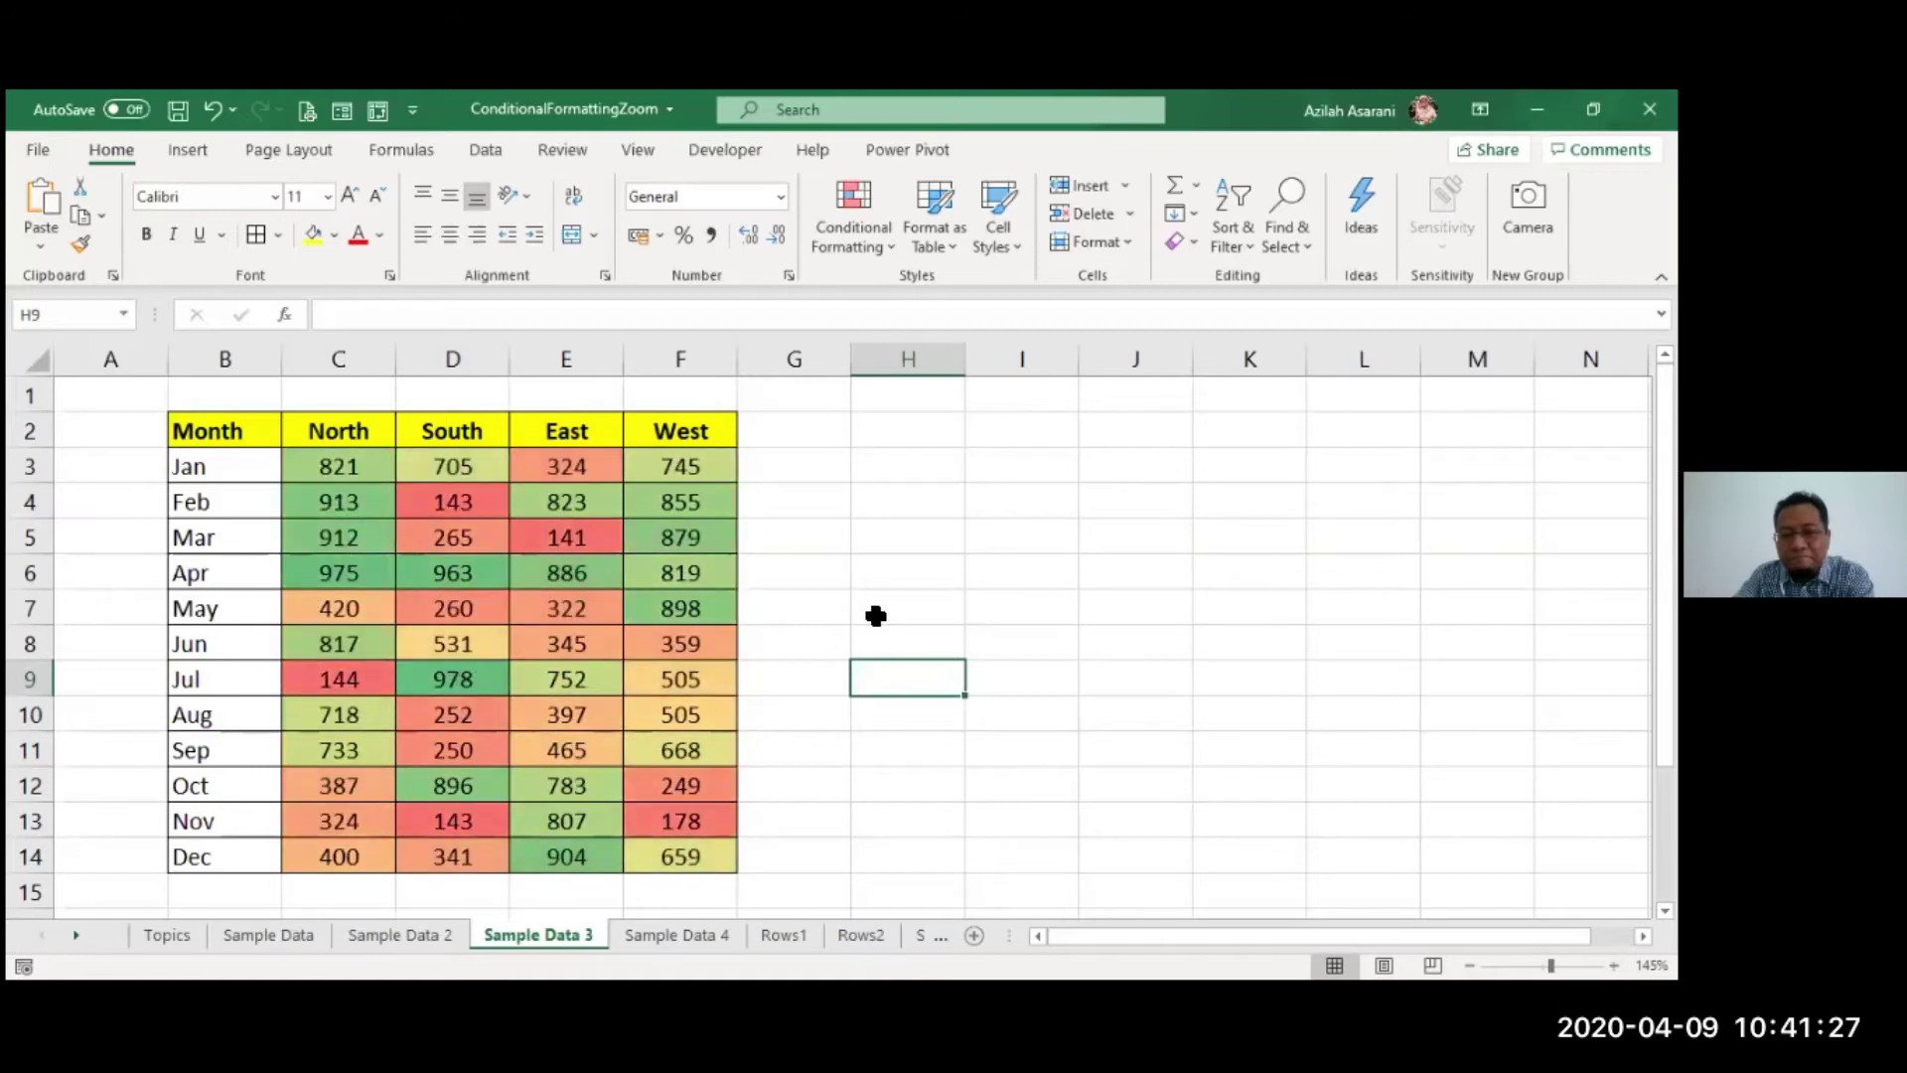
key(F9)
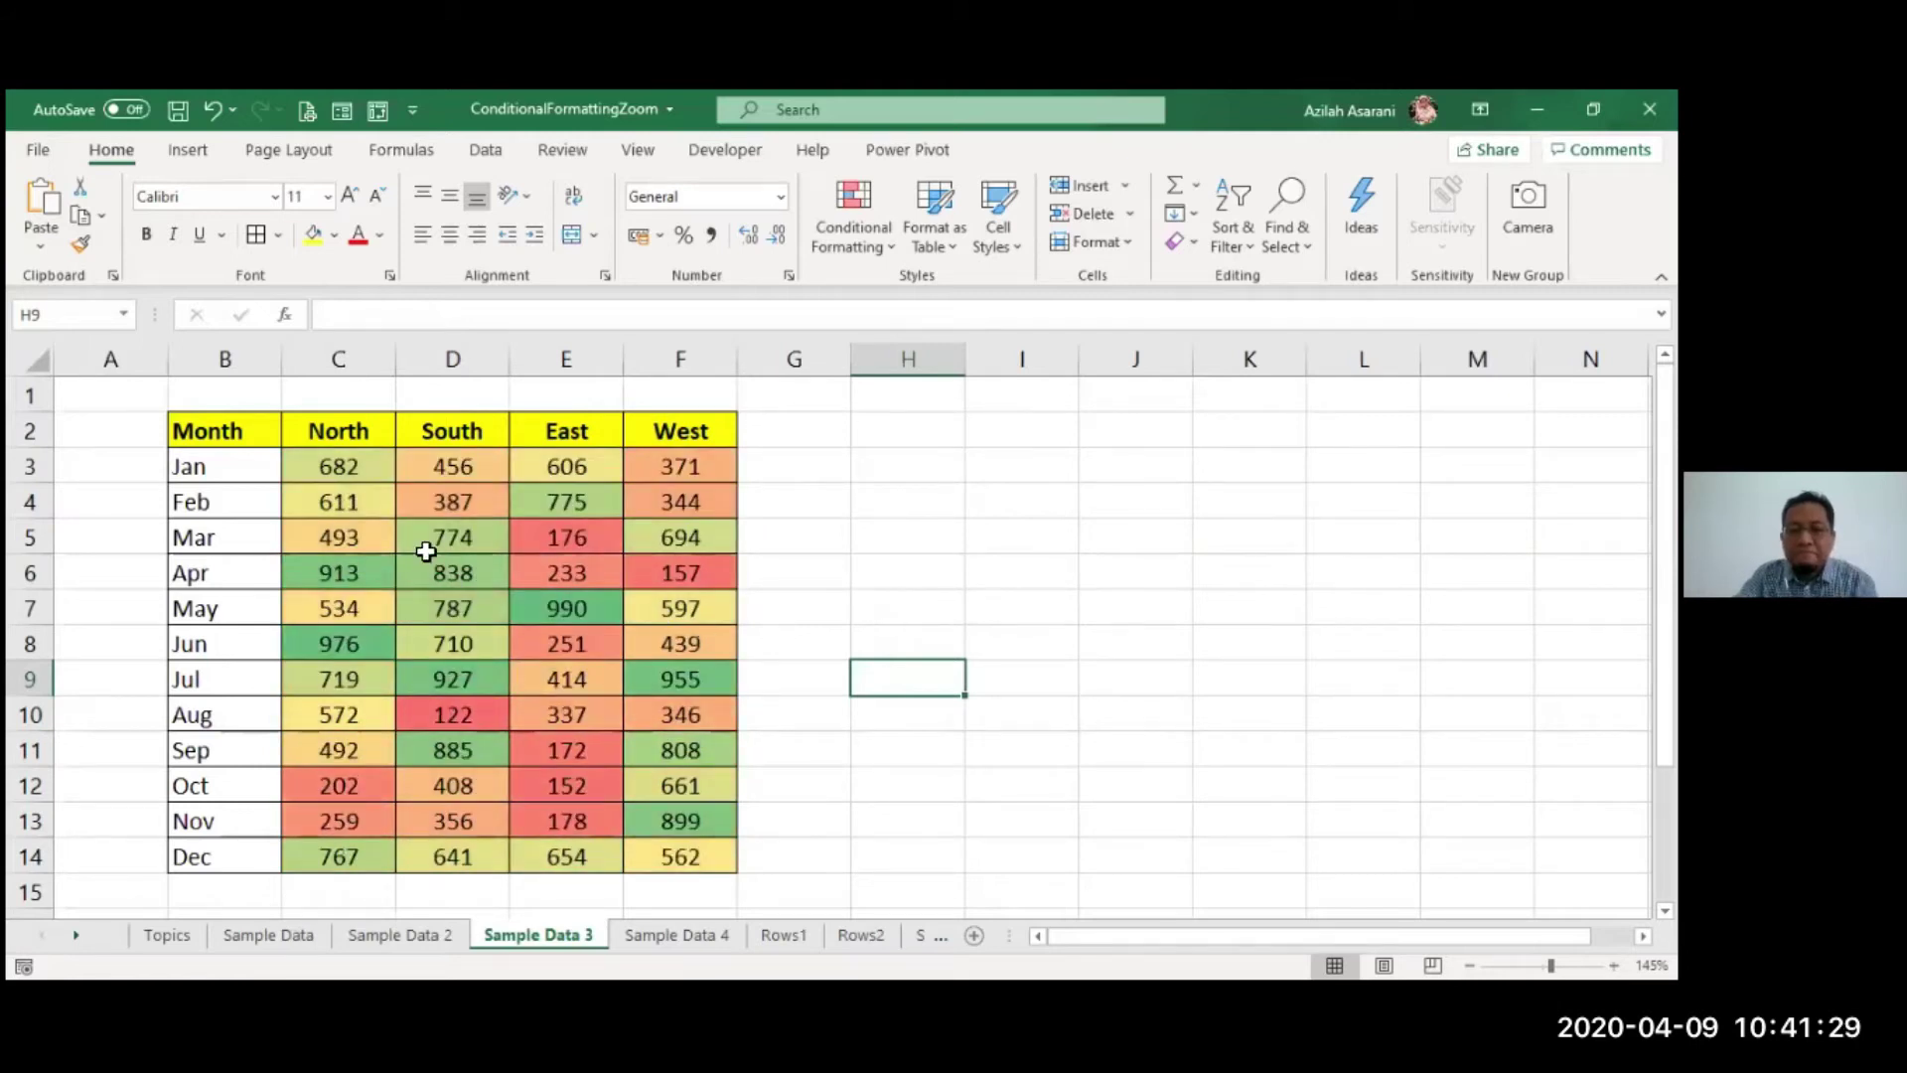
- Create a copy of the Sample Data 3 sheet and place it at the end of the workbook
drag(252, 425, 724, 851)
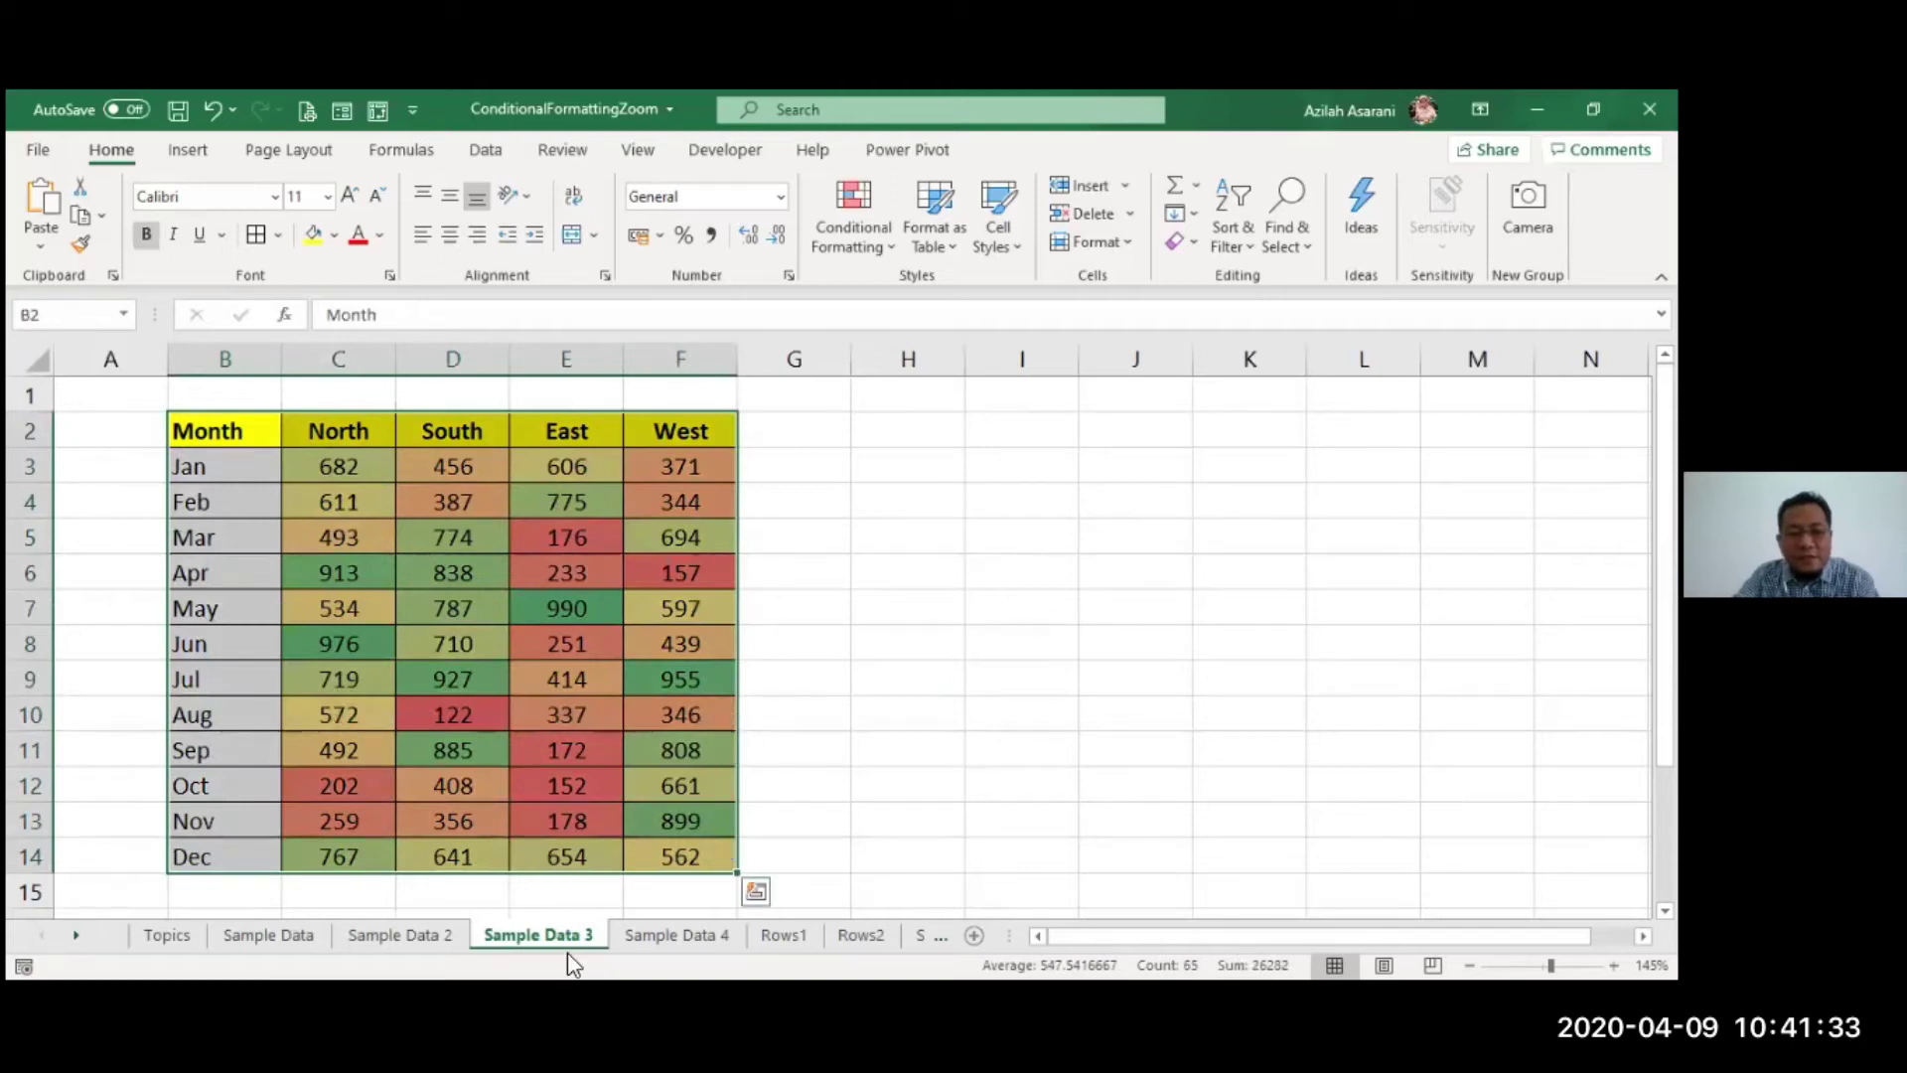
right_click(549, 938)
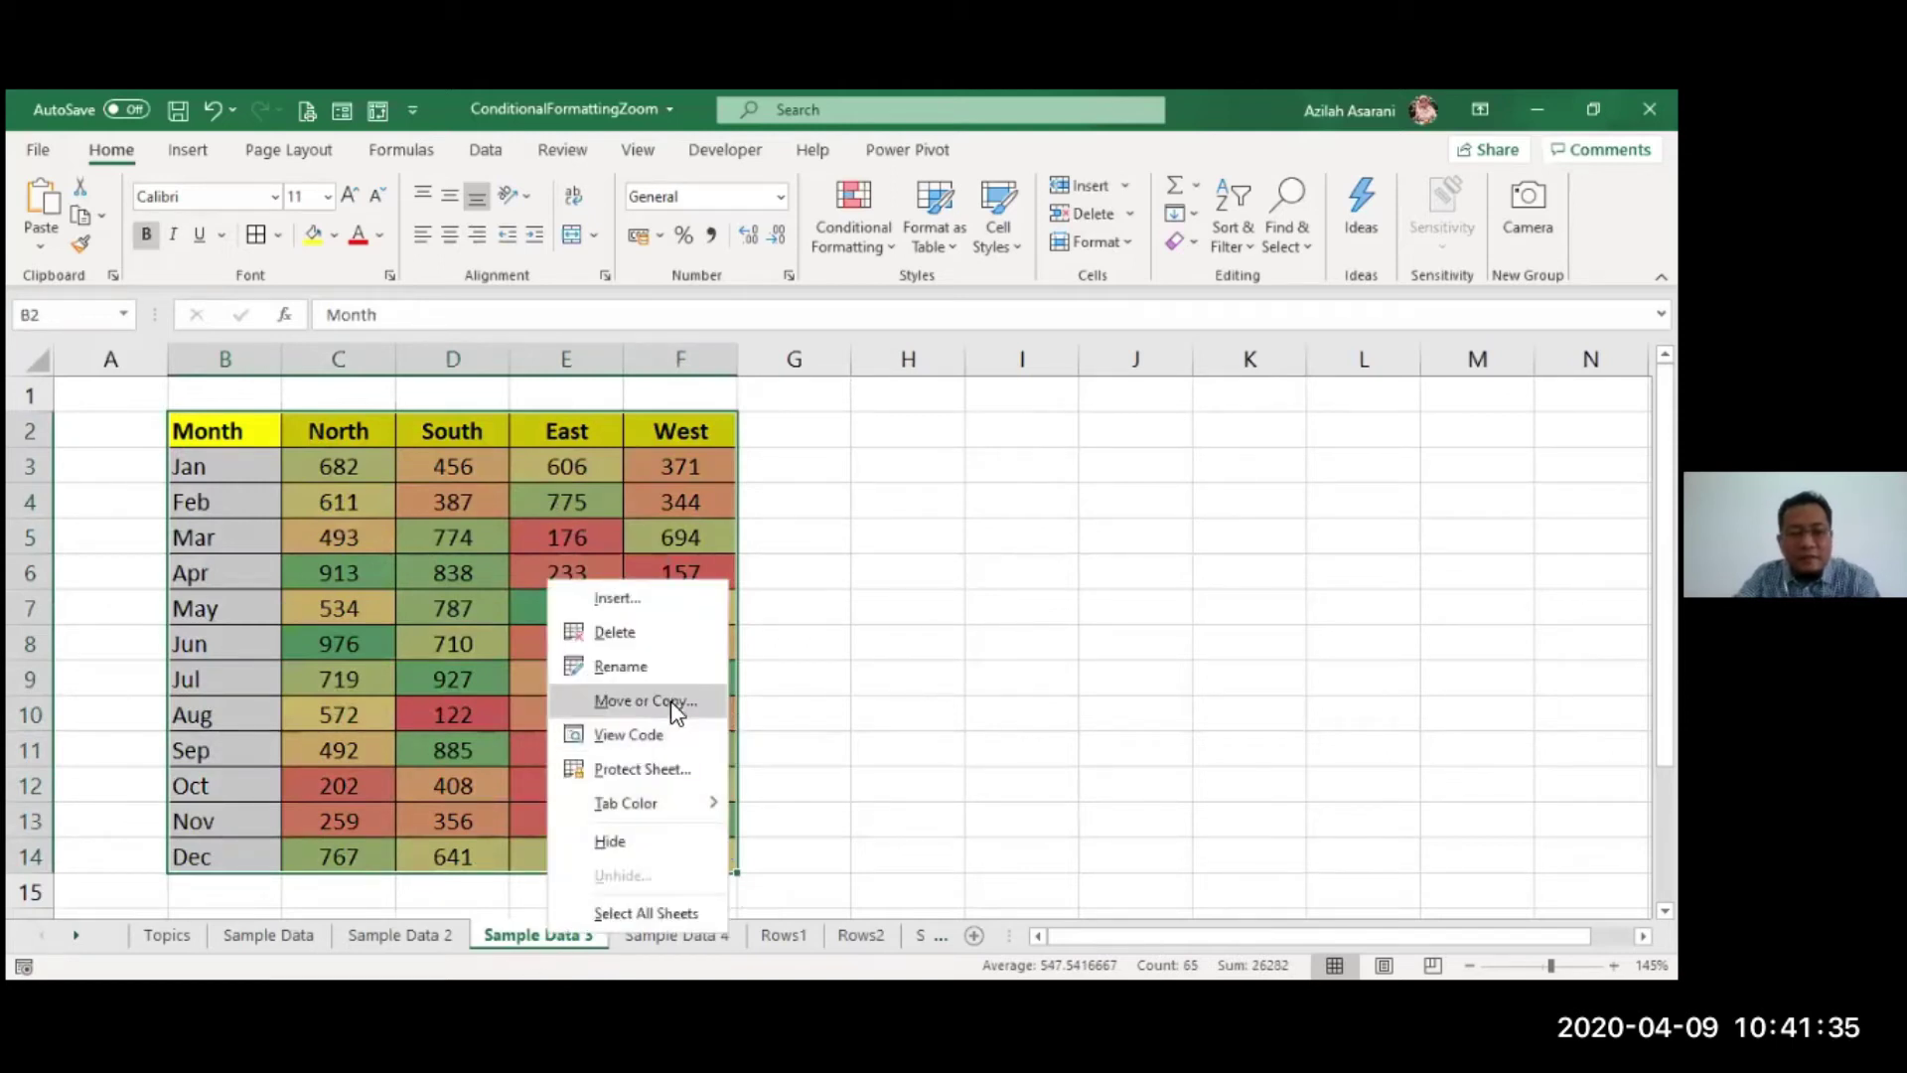
key(Return)
click(544, 792)
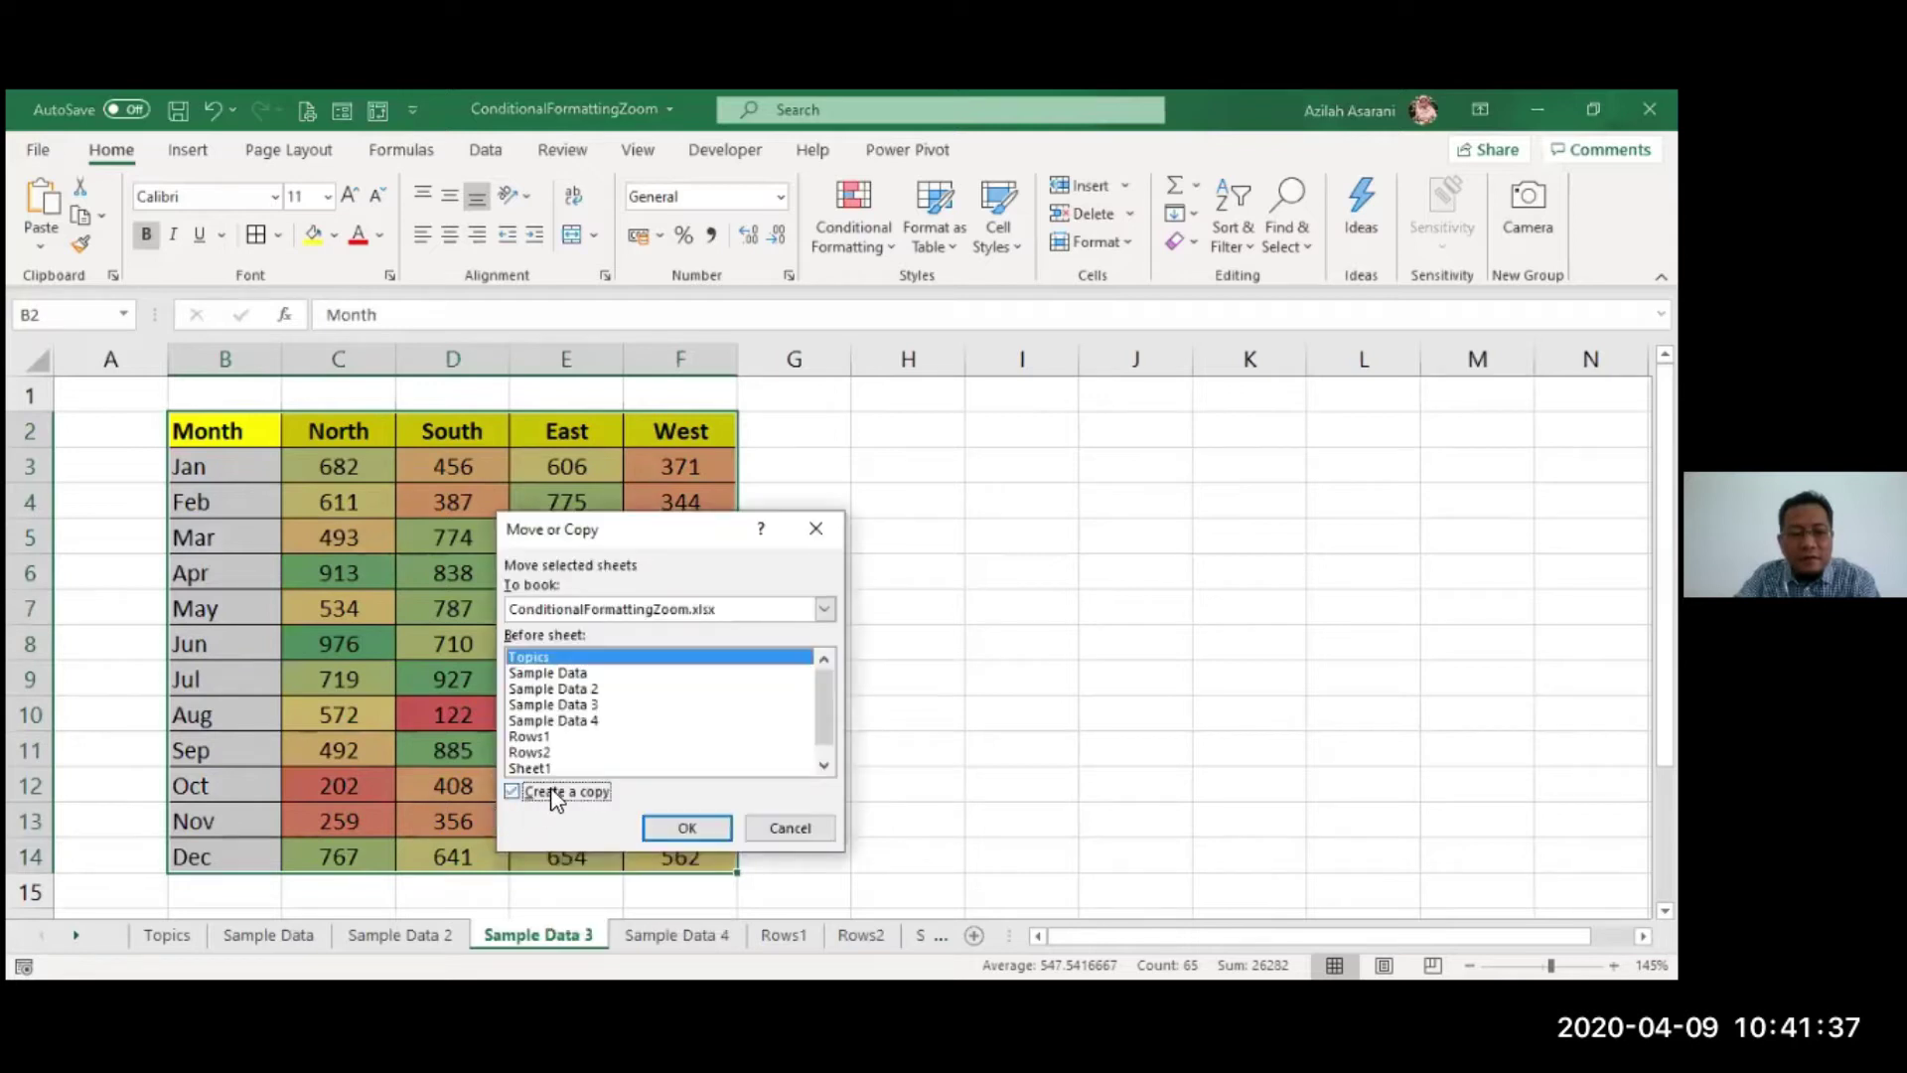
scroll(641, 771, down, 1)
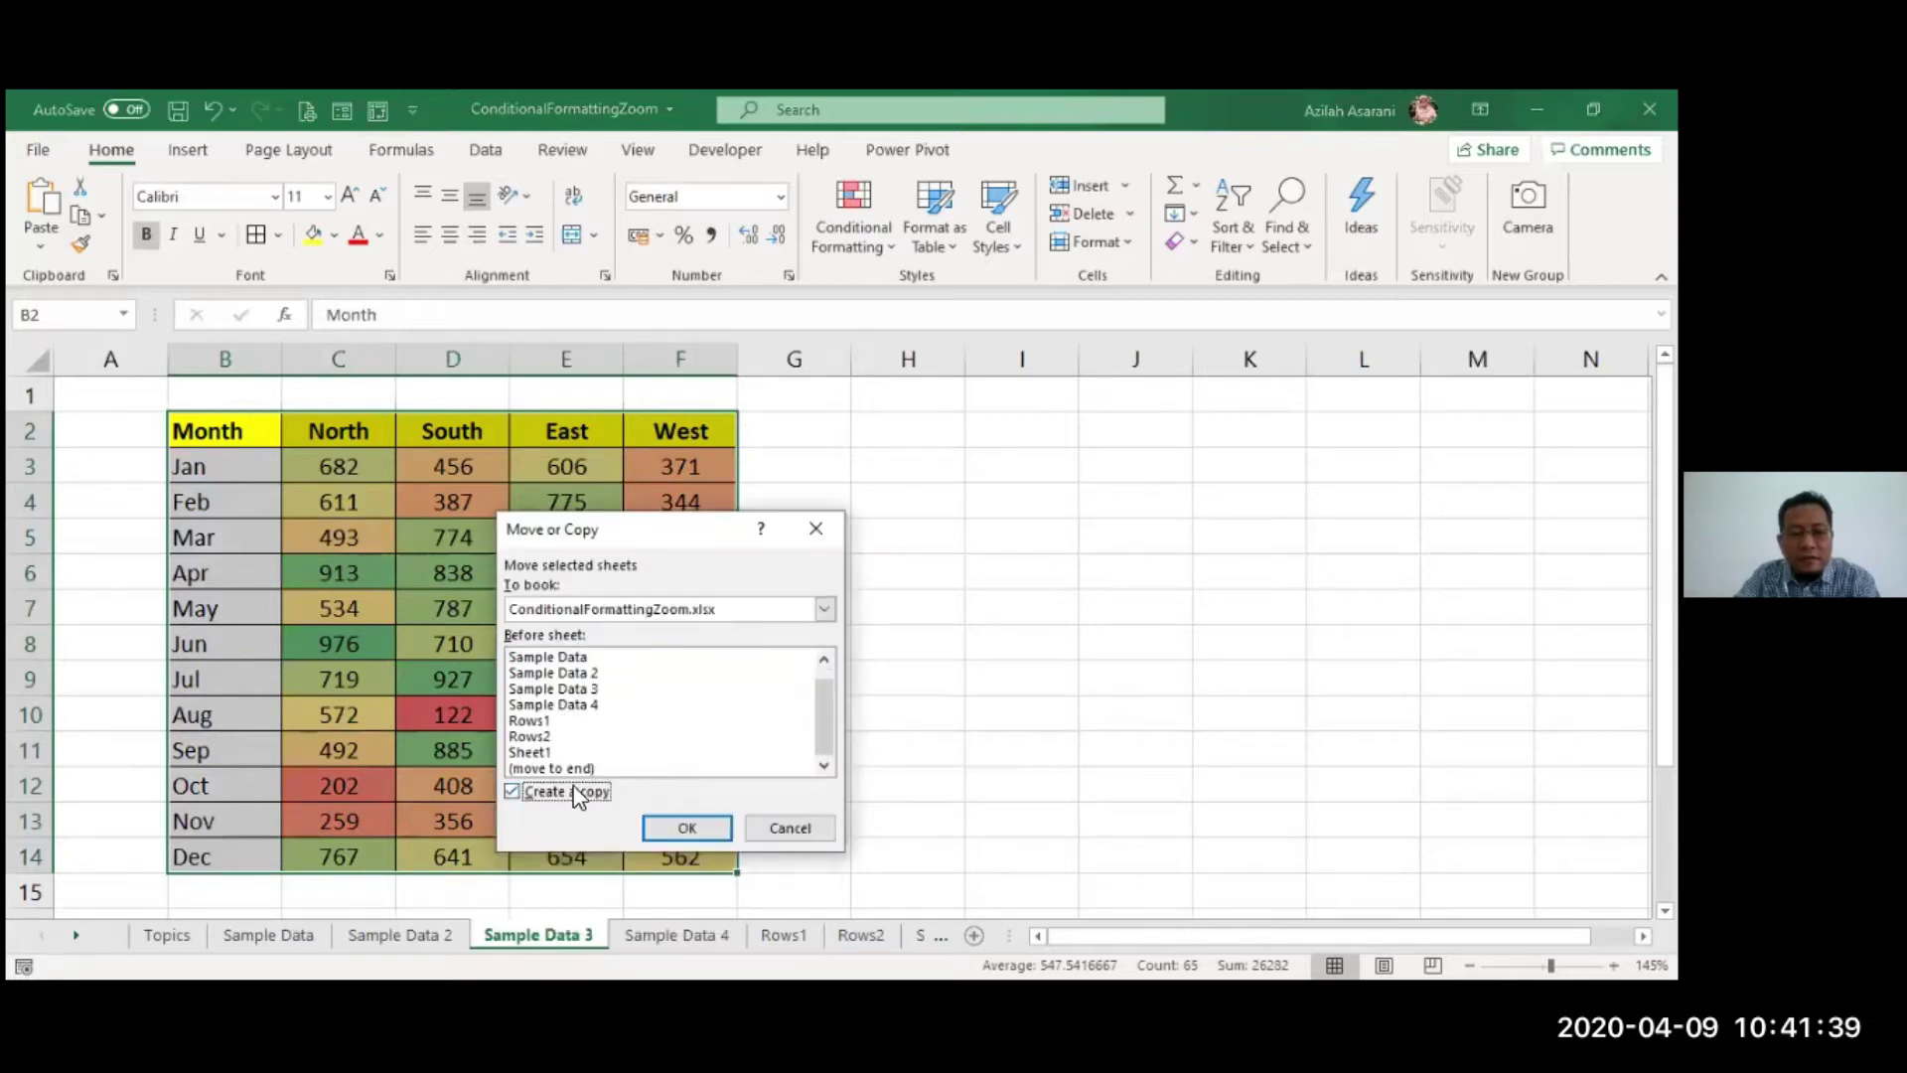
click(570, 766)
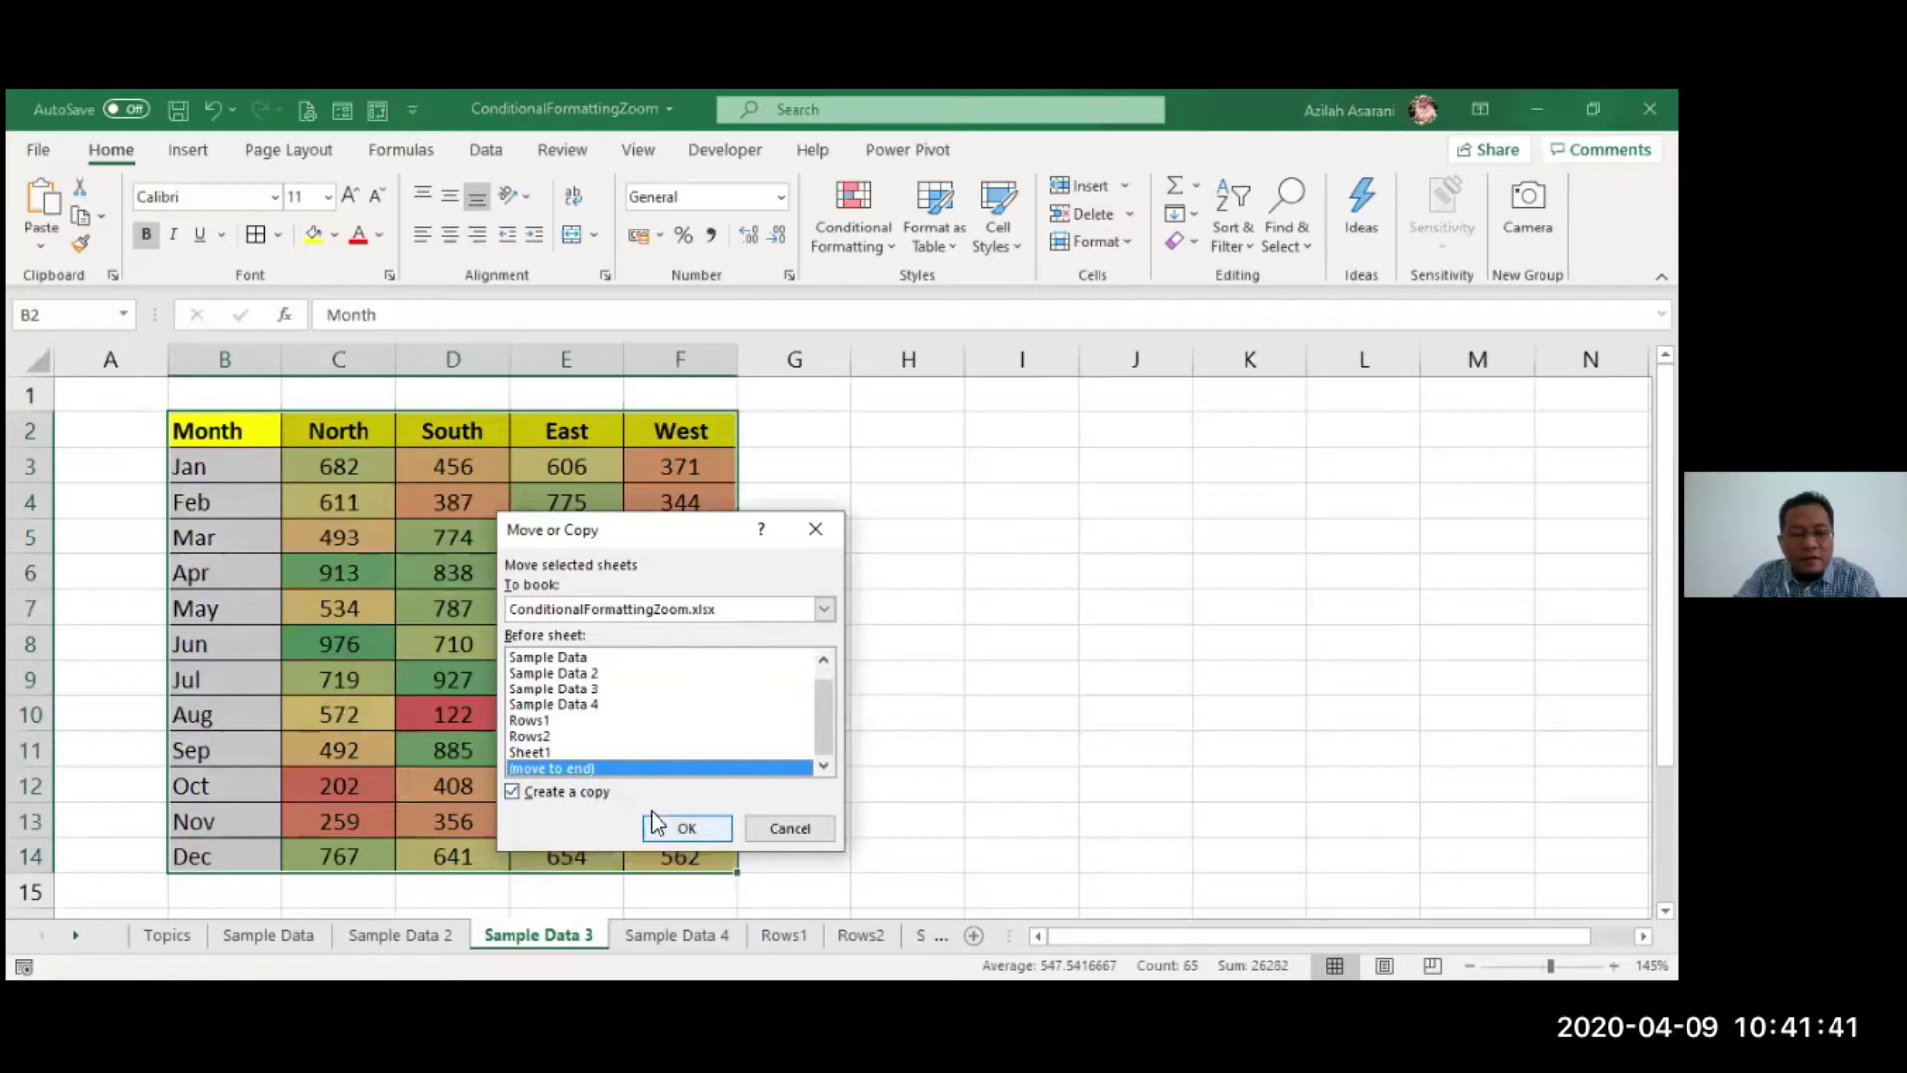
click(685, 828)
click(844, 782)
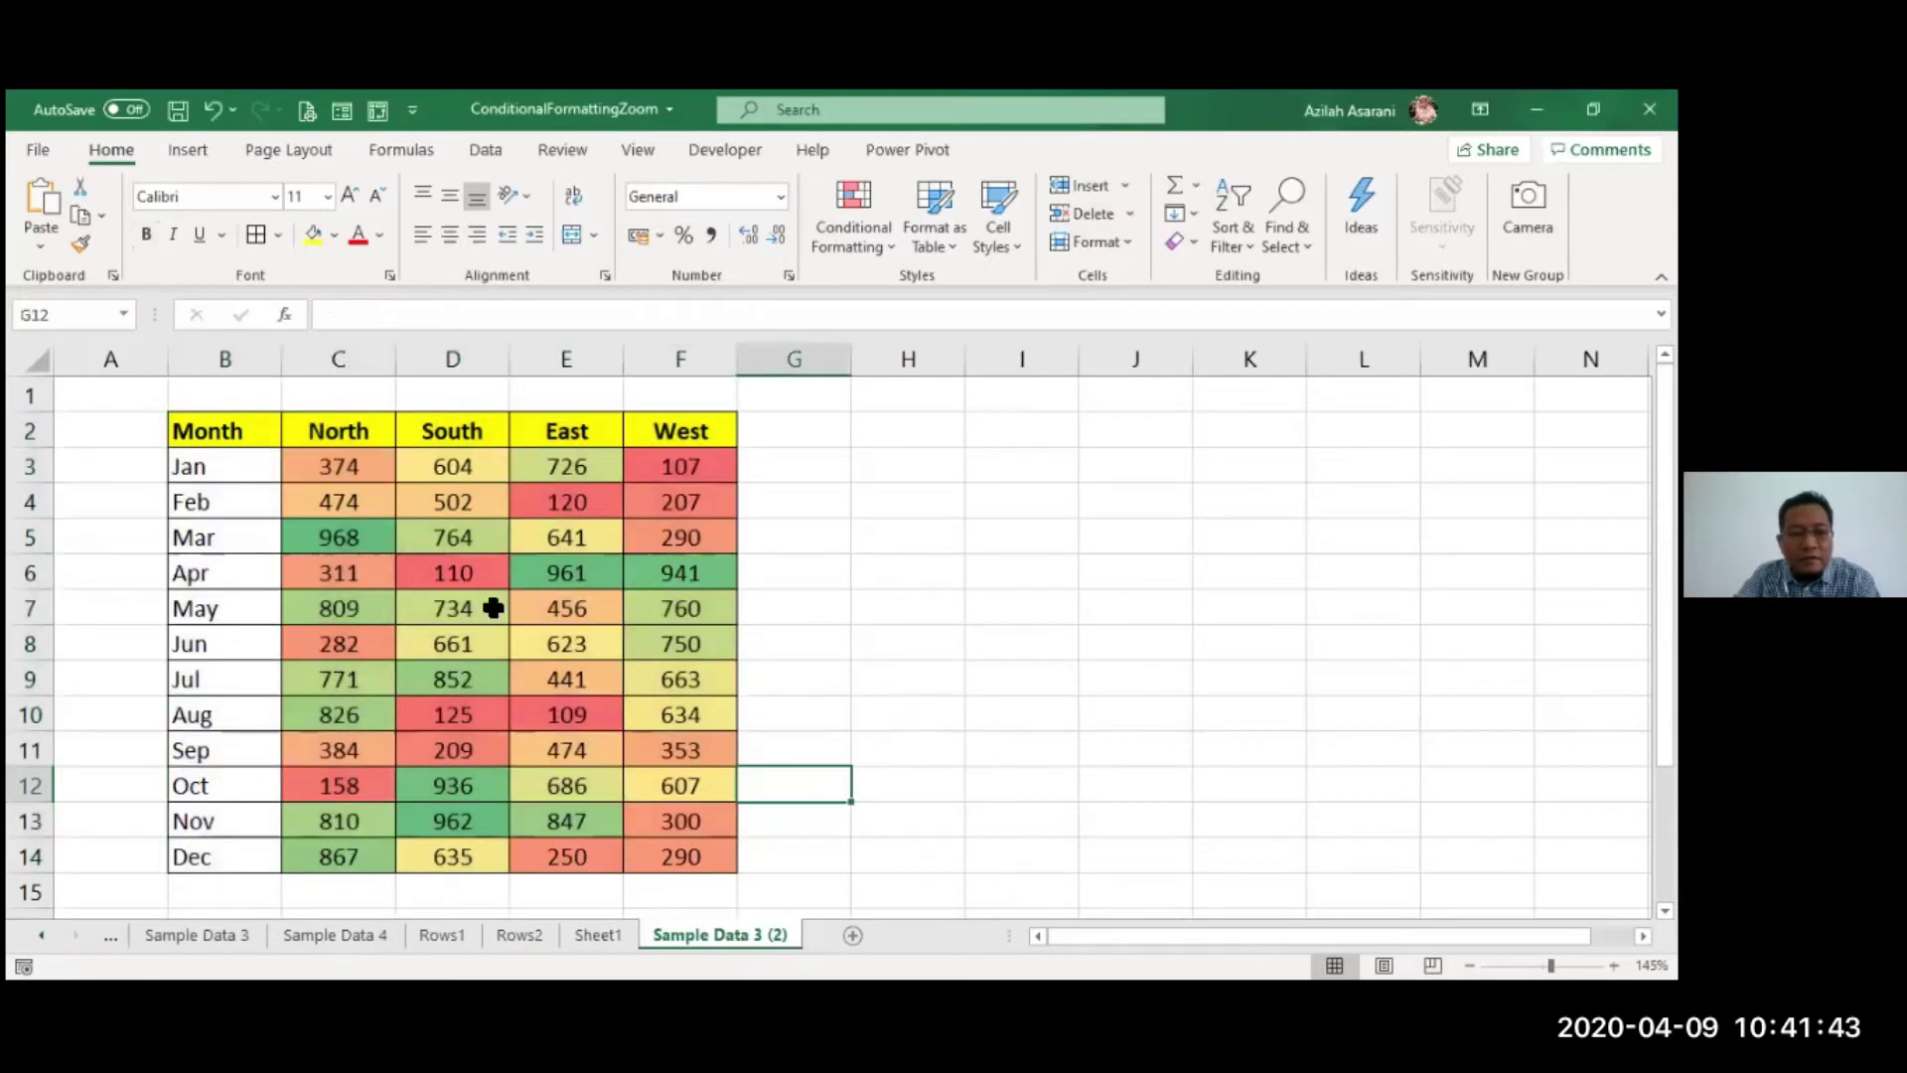
- Clear the conditional formatting rules from the entire copied sheet
drag(353, 464, 681, 844)
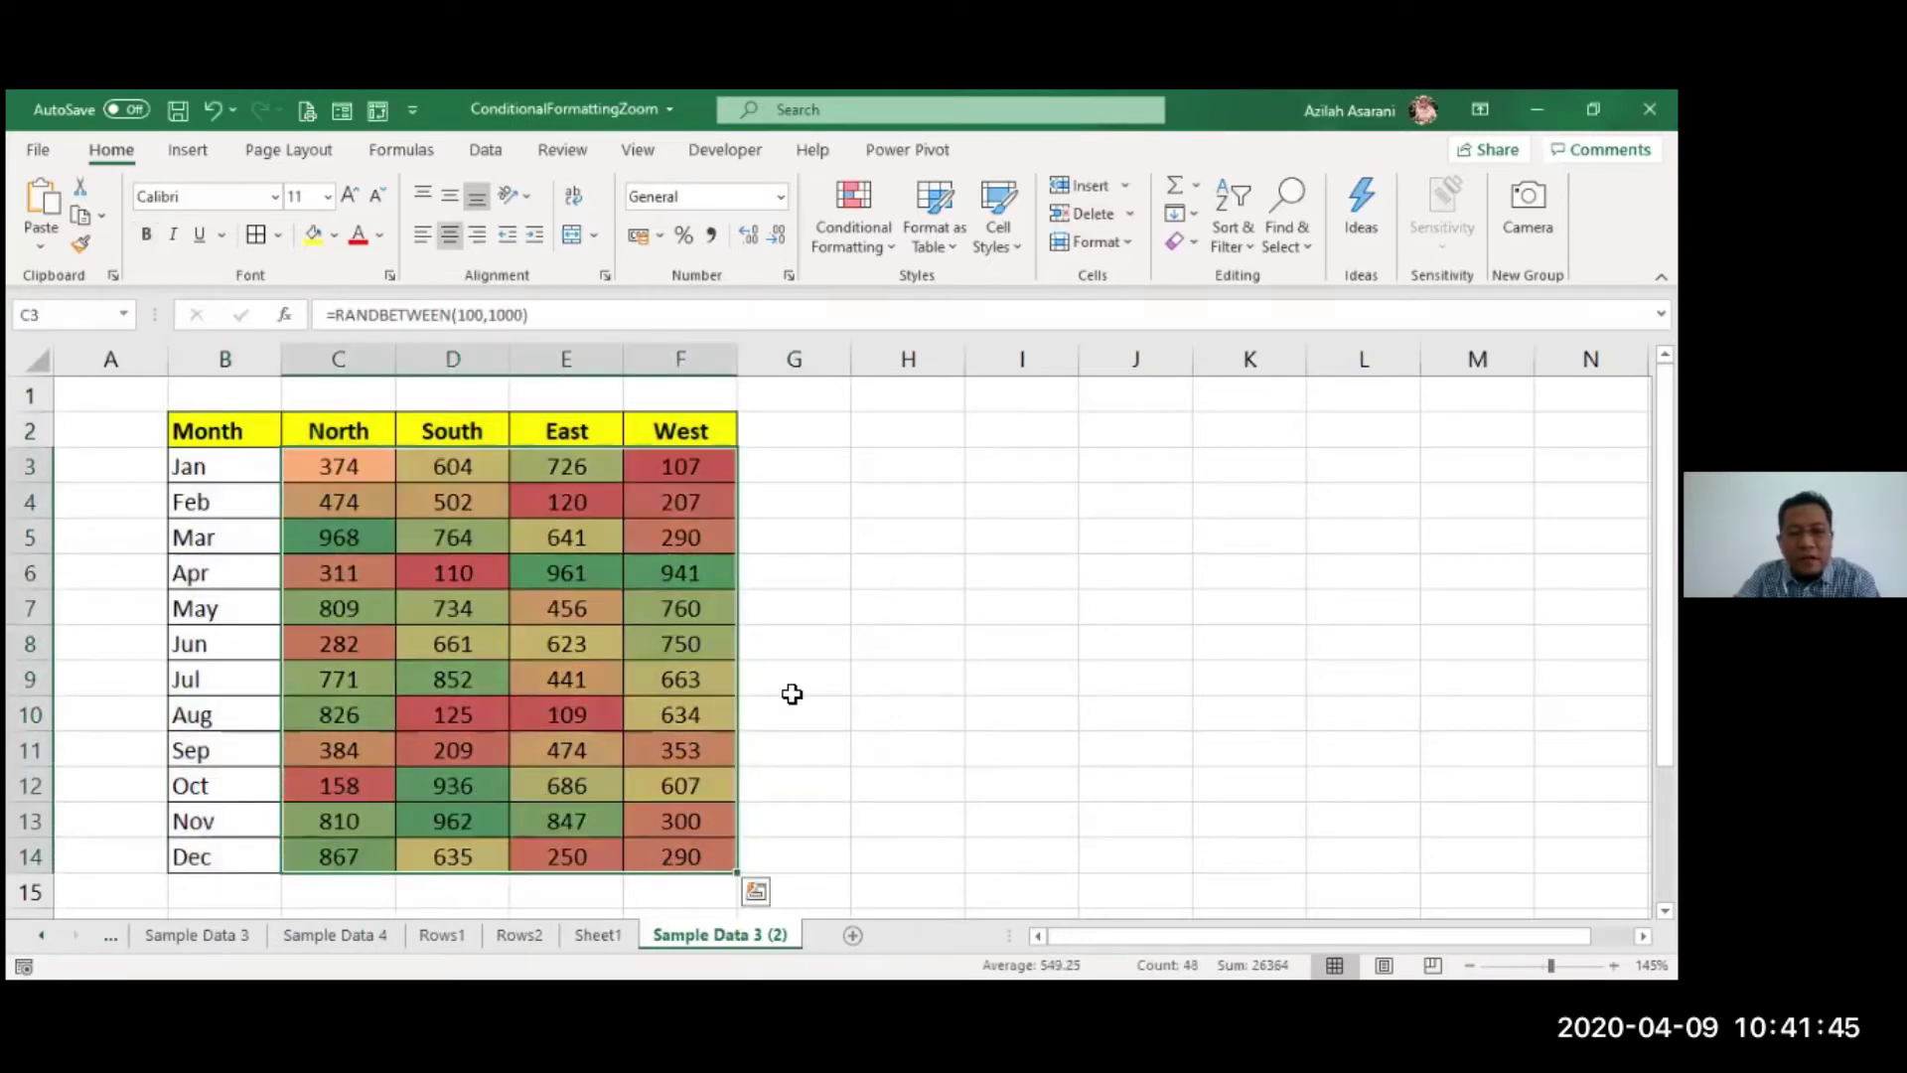
click(853, 246)
mouse_move(894, 616)
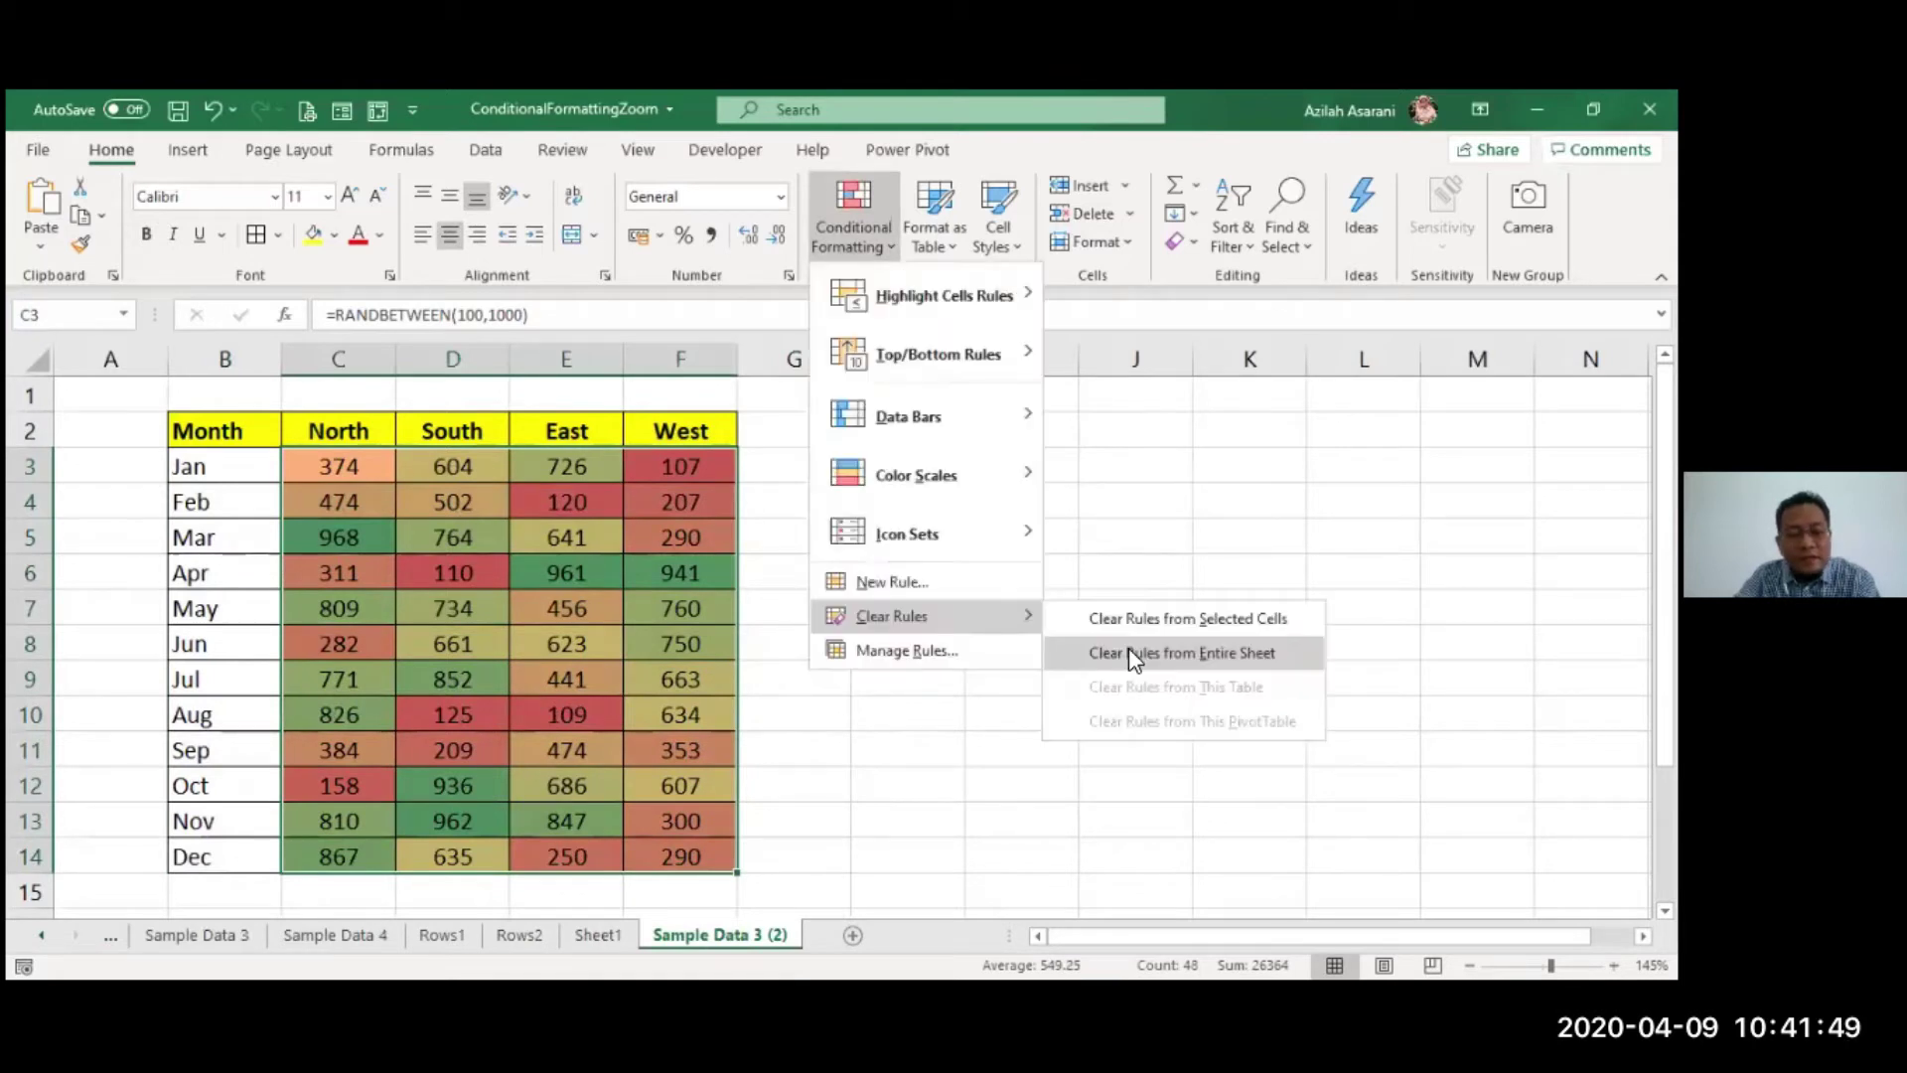
click(1128, 651)
- Apply the Green - Yellow - Red color scale to only the North column values in C3:C14
drag(338, 466, 338, 856)
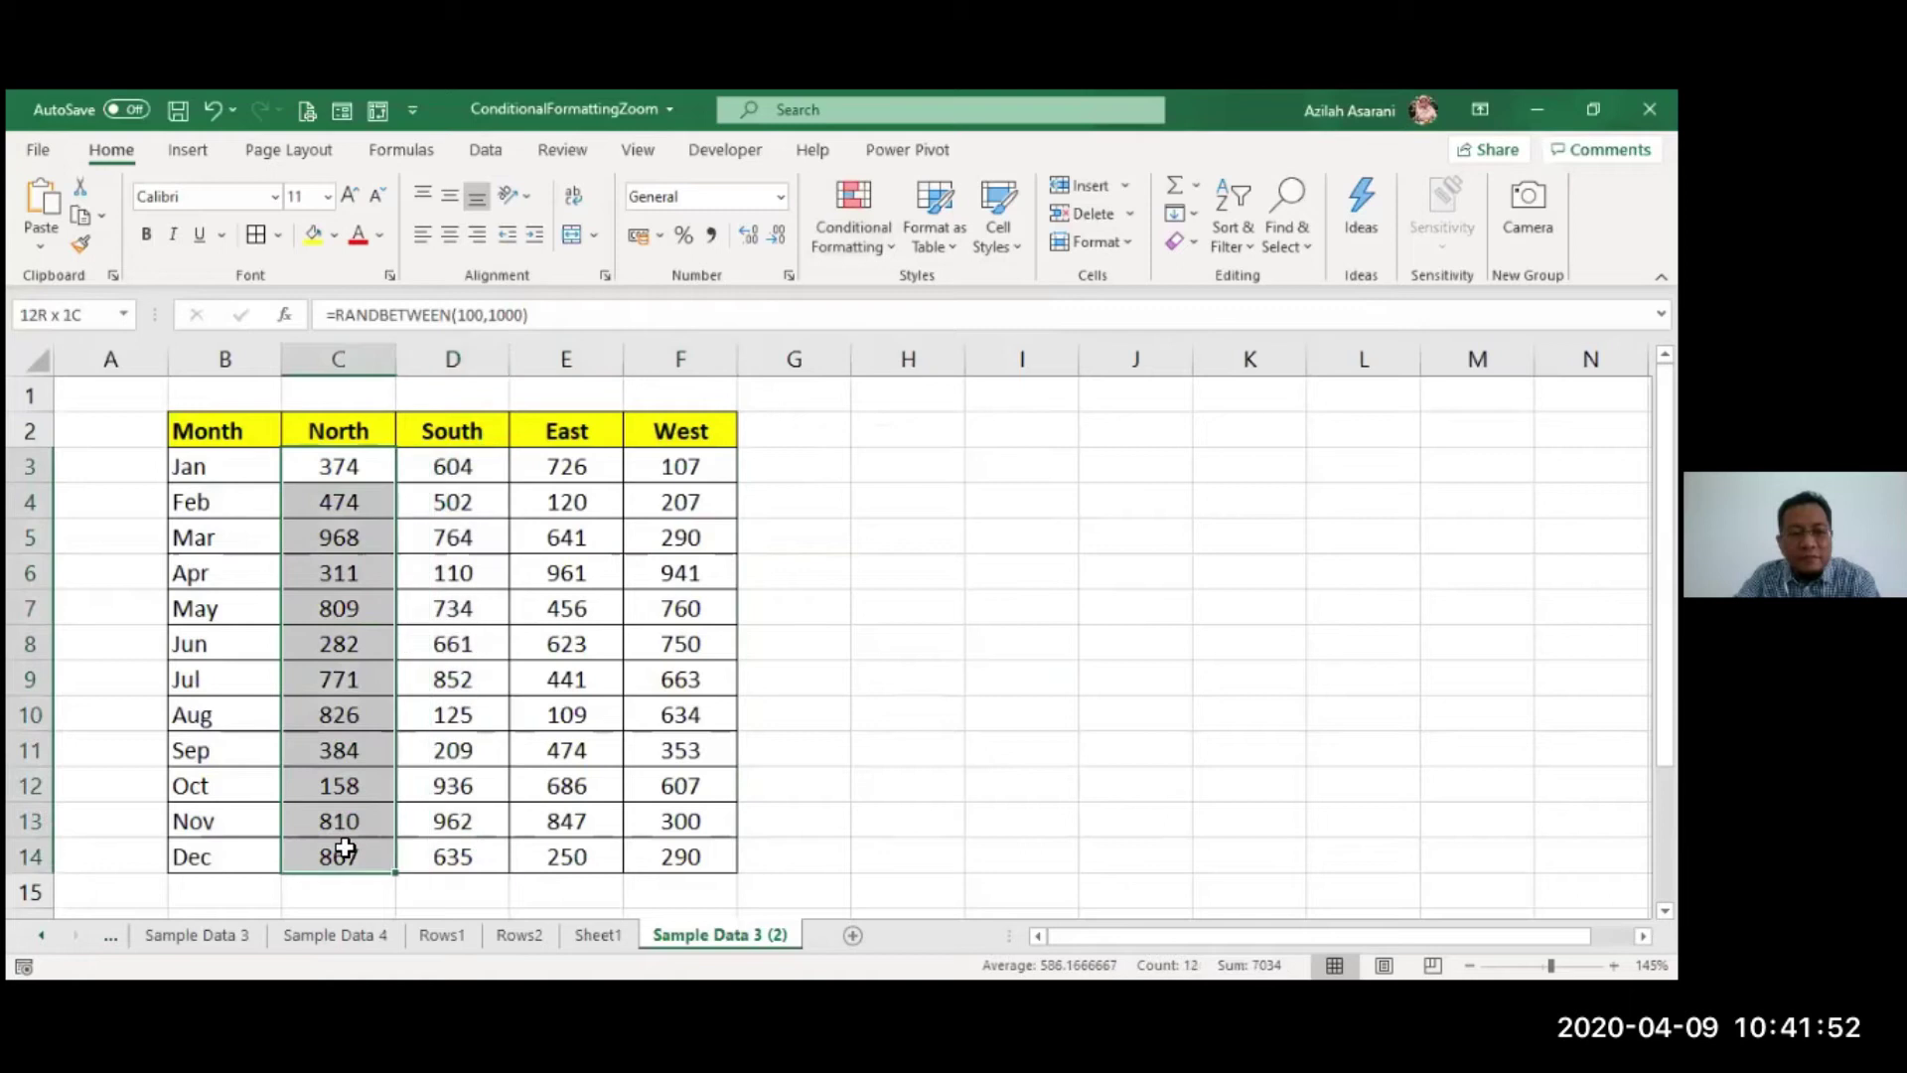
click(838, 207)
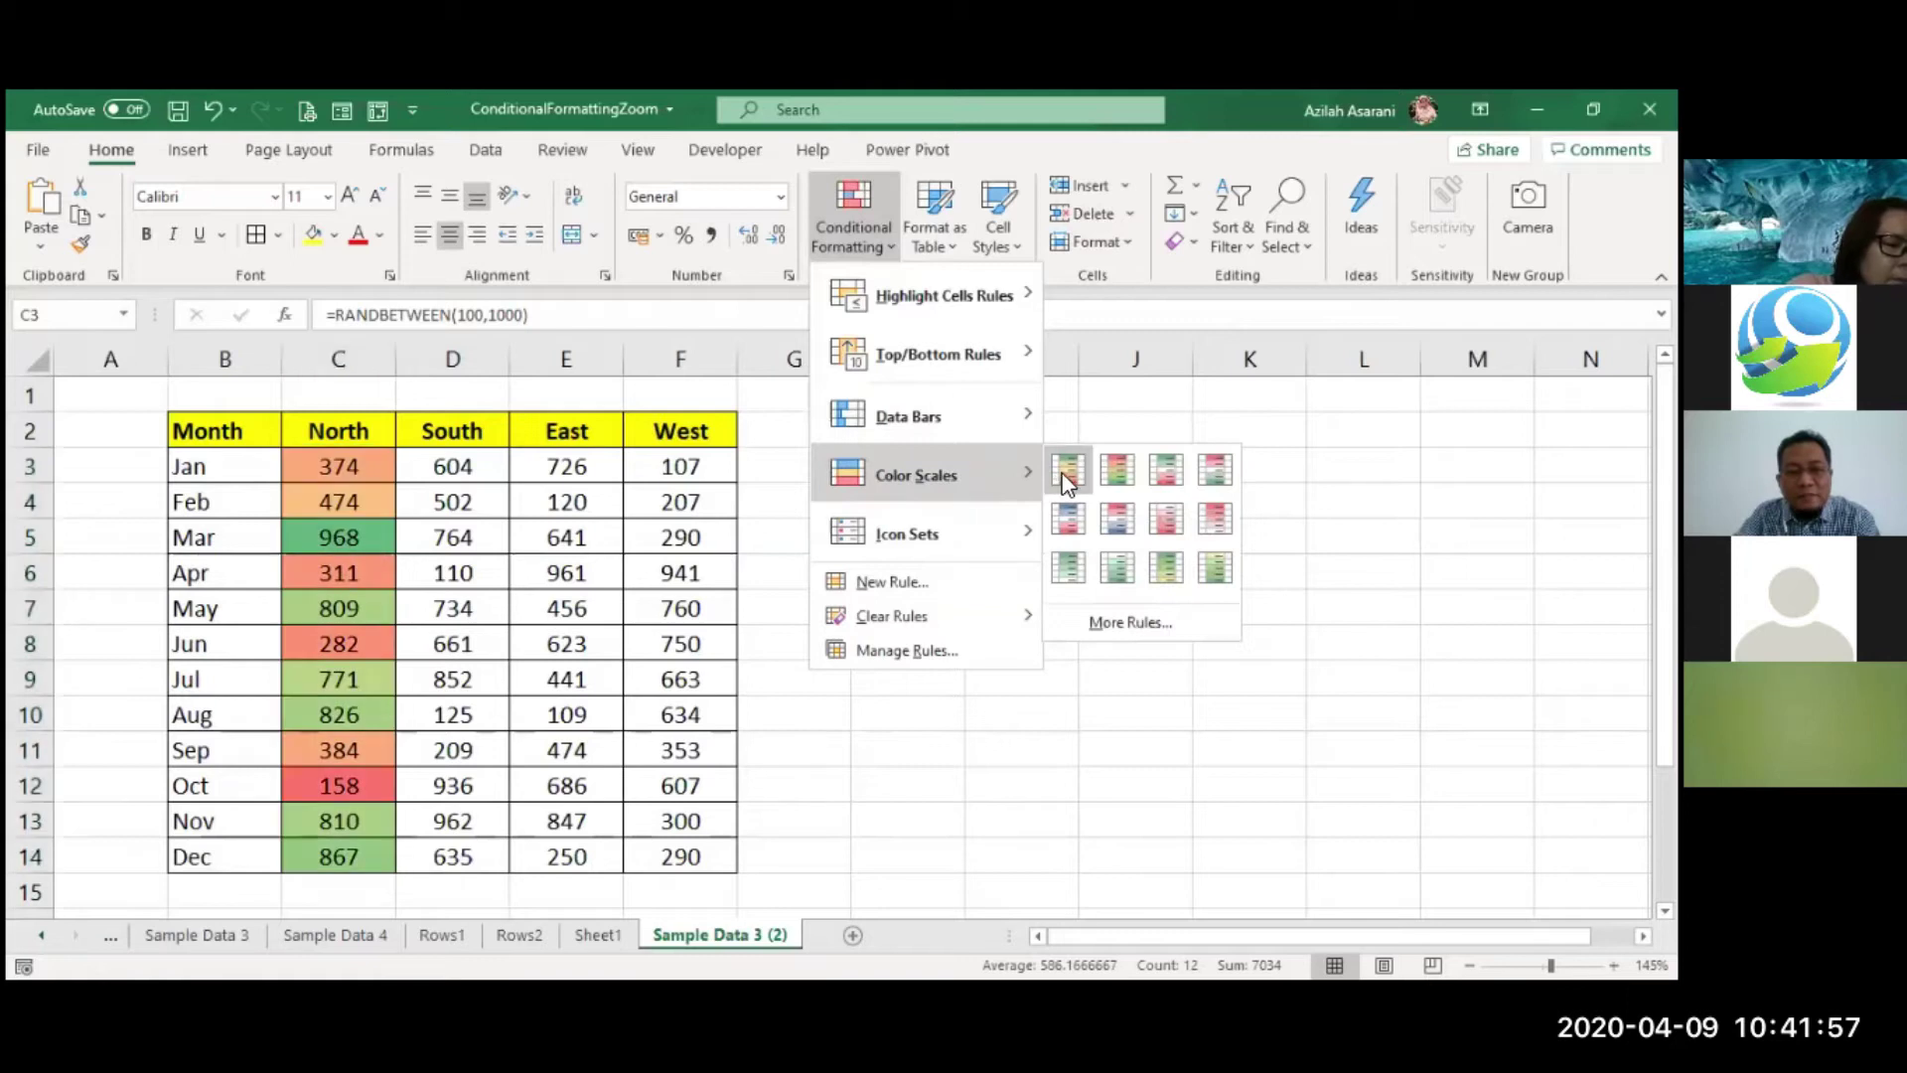
click(1056, 480)
click(954, 608)
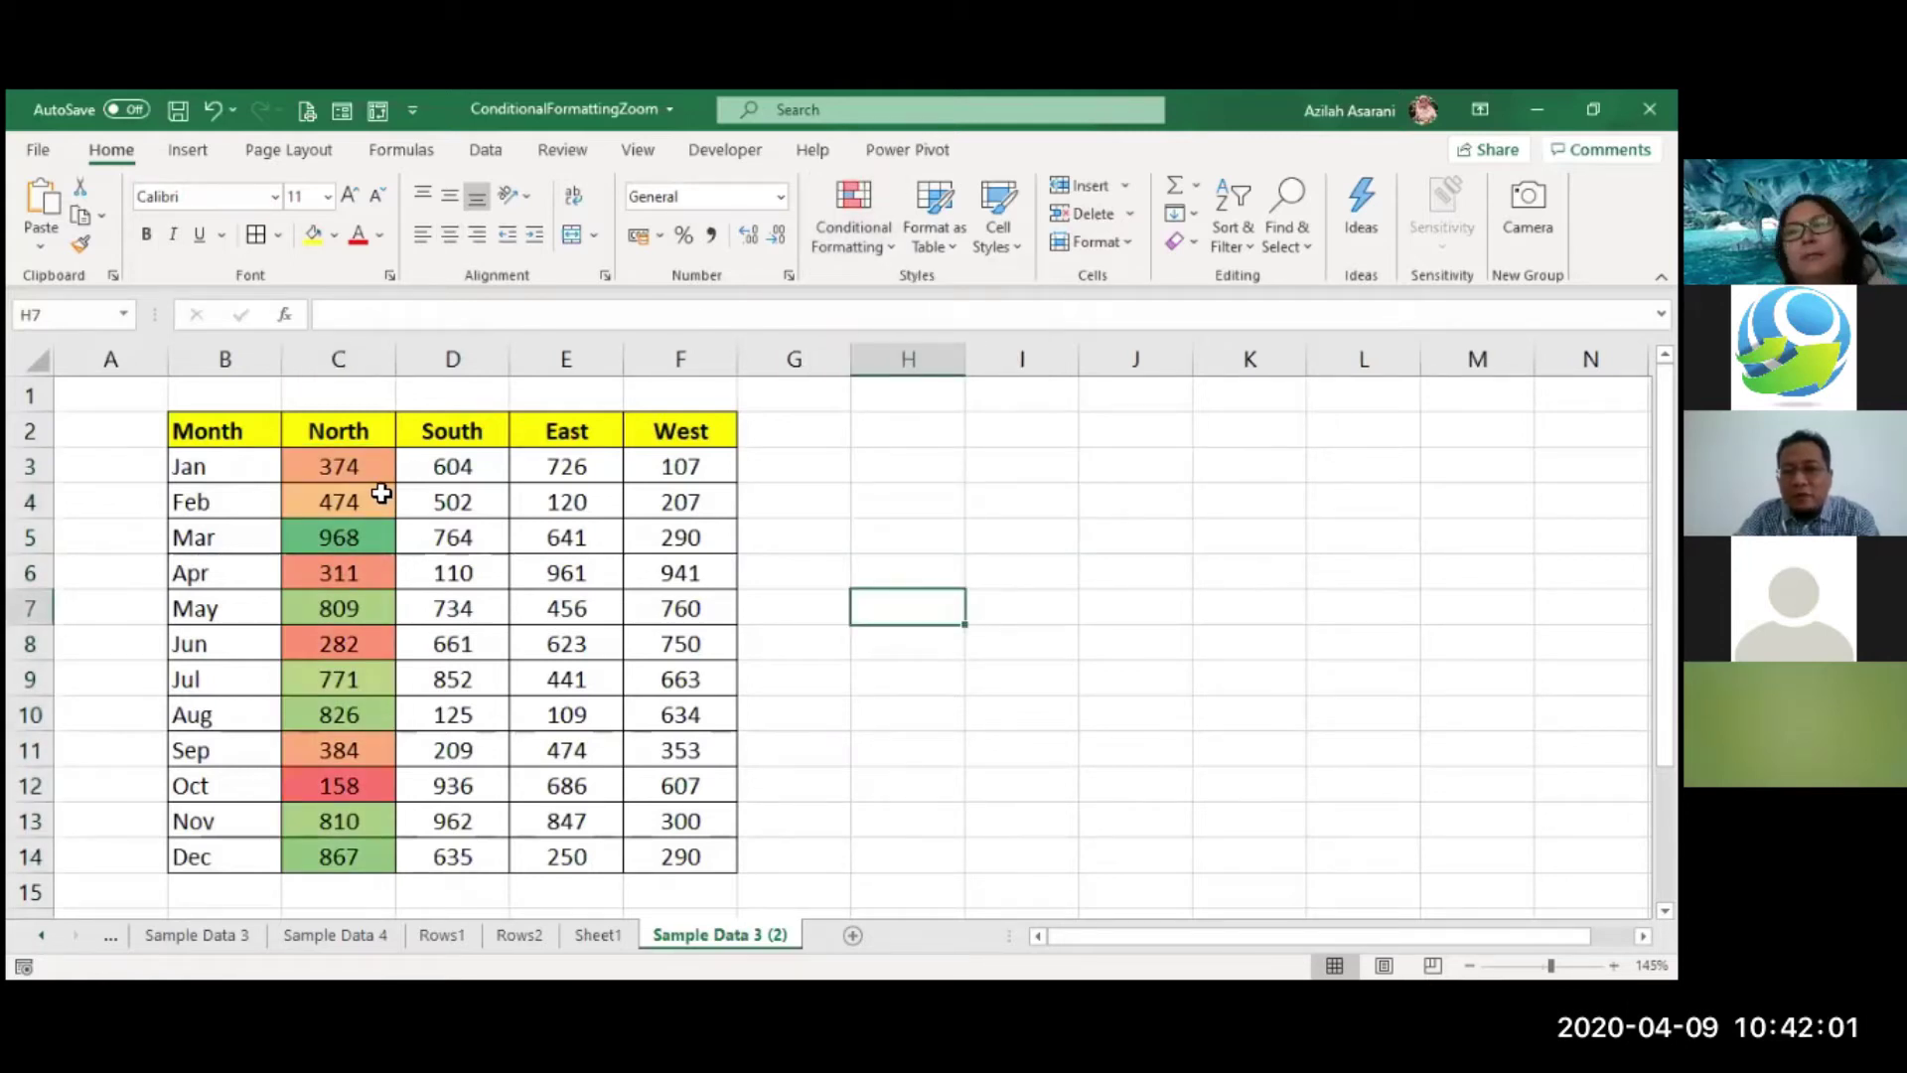
- Copy the formatting of North cell C3 onto the South column values in D3:D14 with Format Painter
click(316, 466)
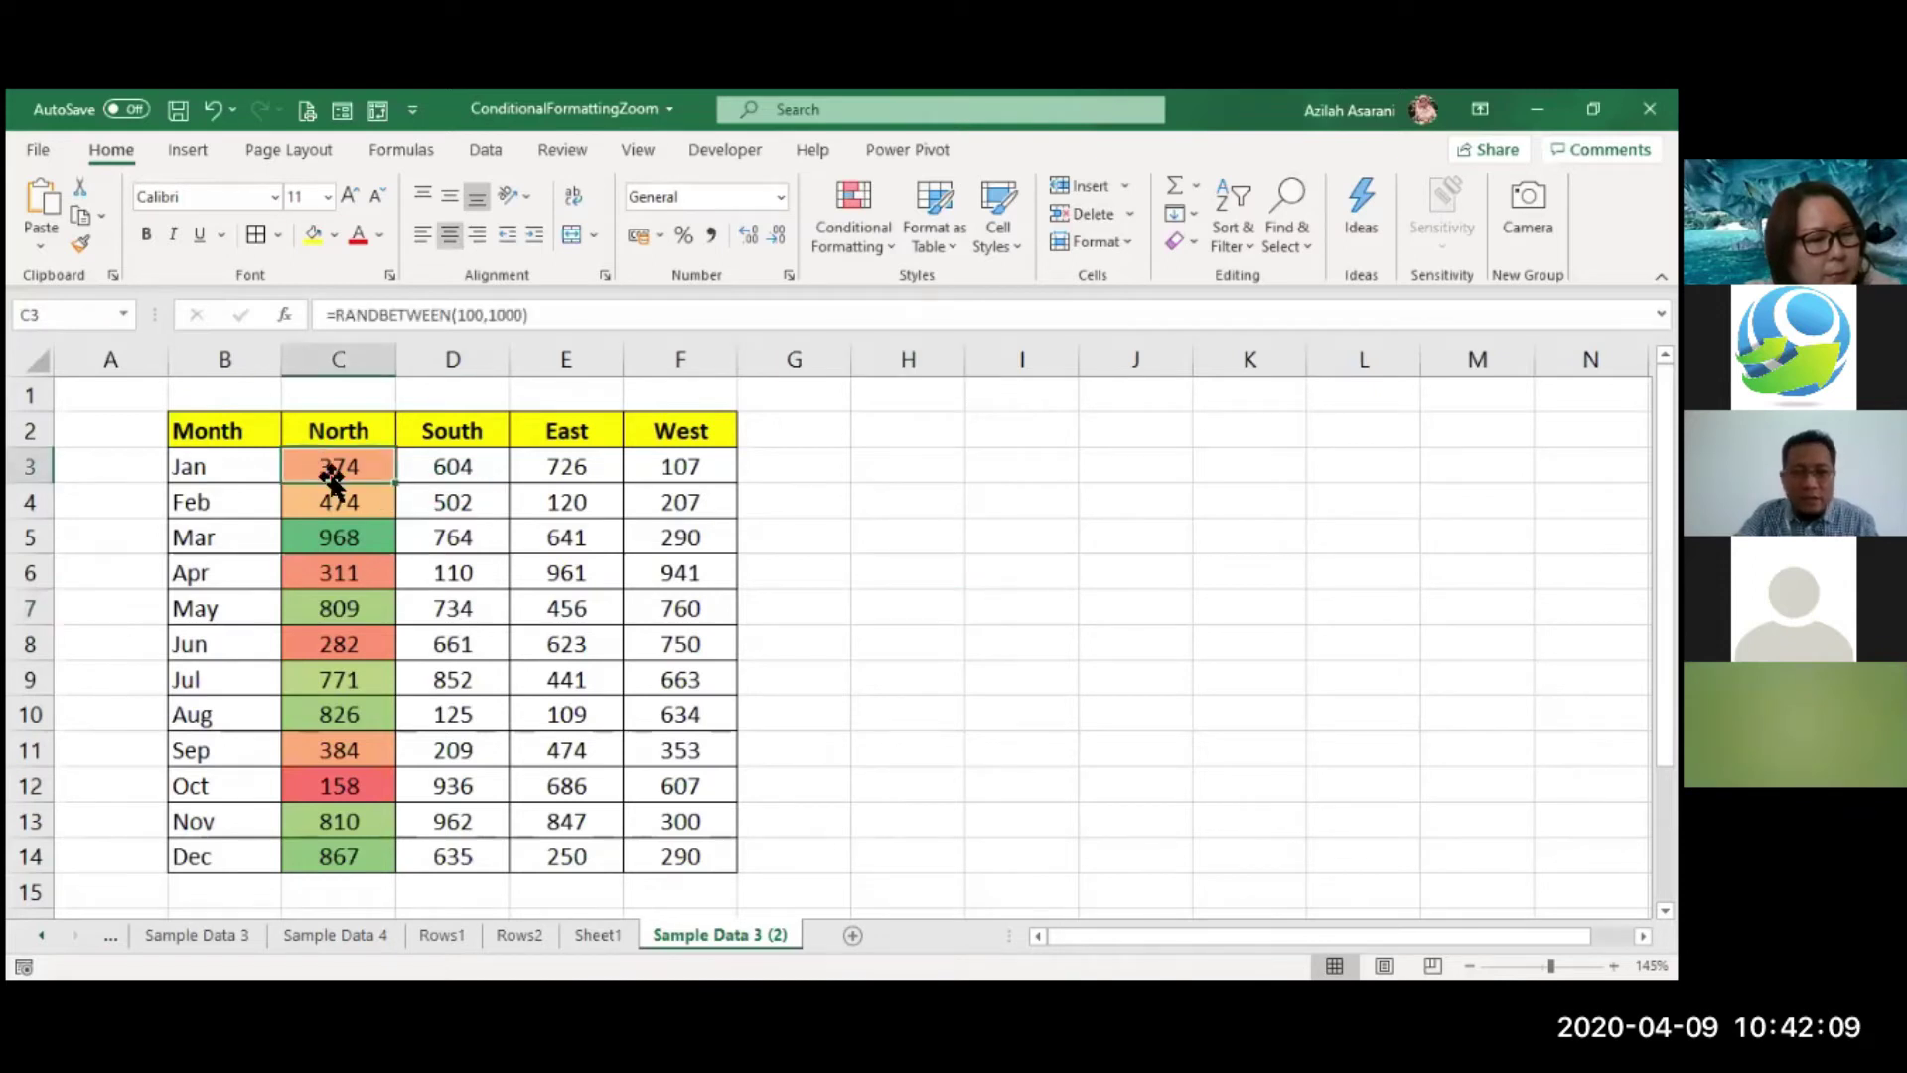
double_click(351, 623)
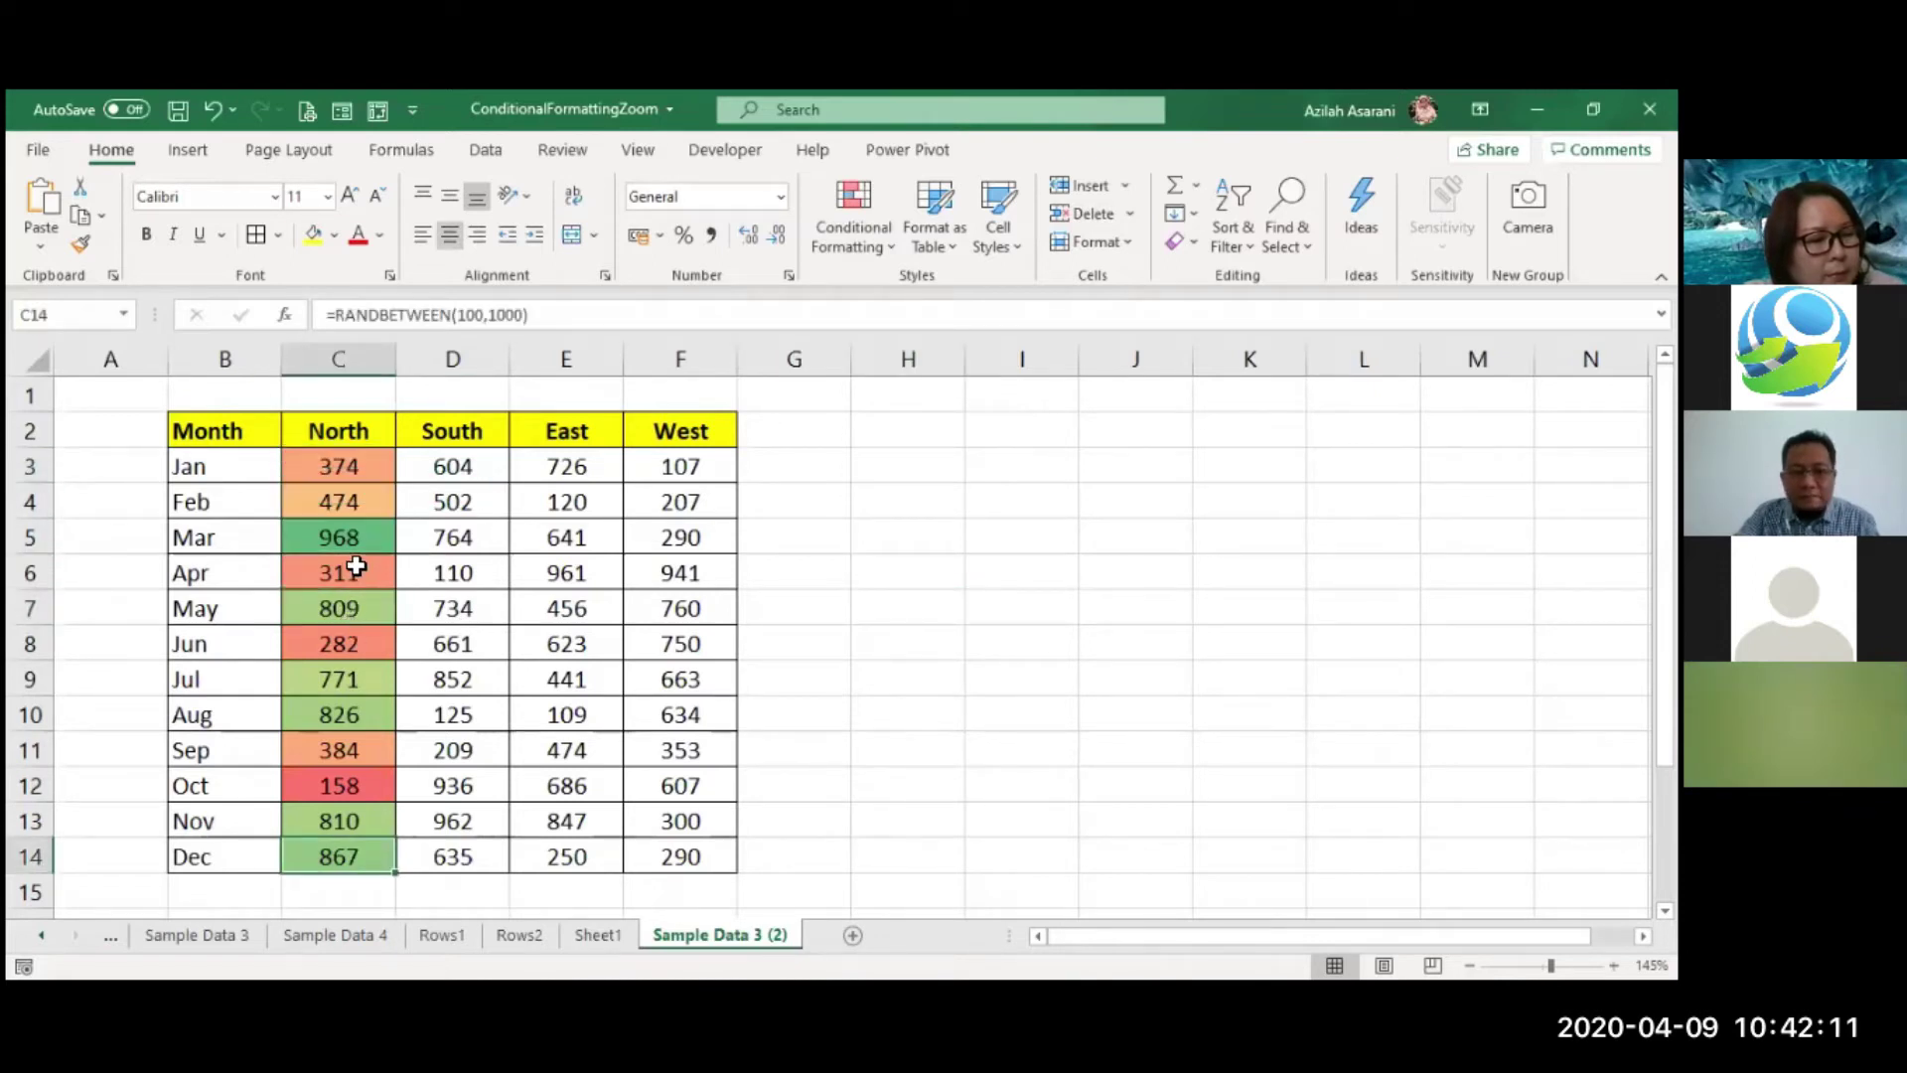
click(358, 464)
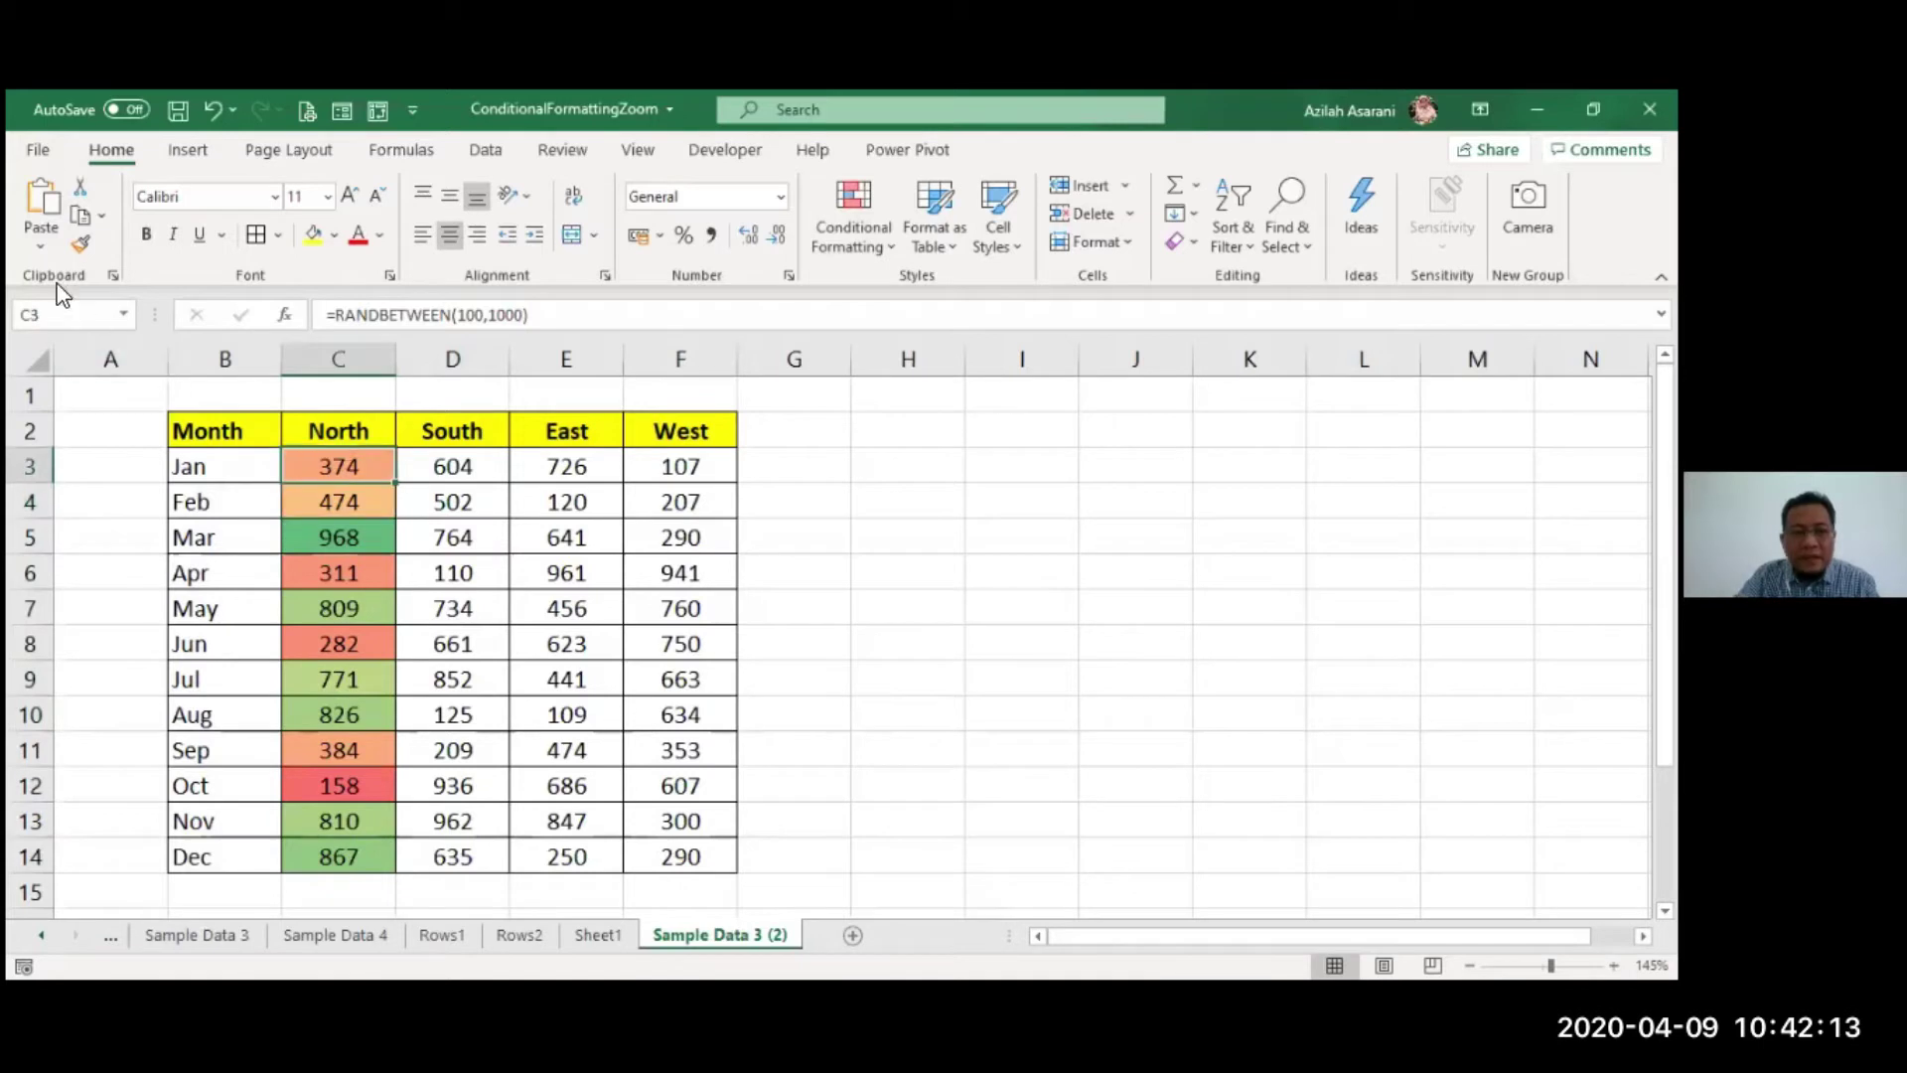
click(81, 242)
mouse_move(460, 473)
mouse_down()
mouse_move(472, 862)
mouse_move(452, 860)
mouse_up()
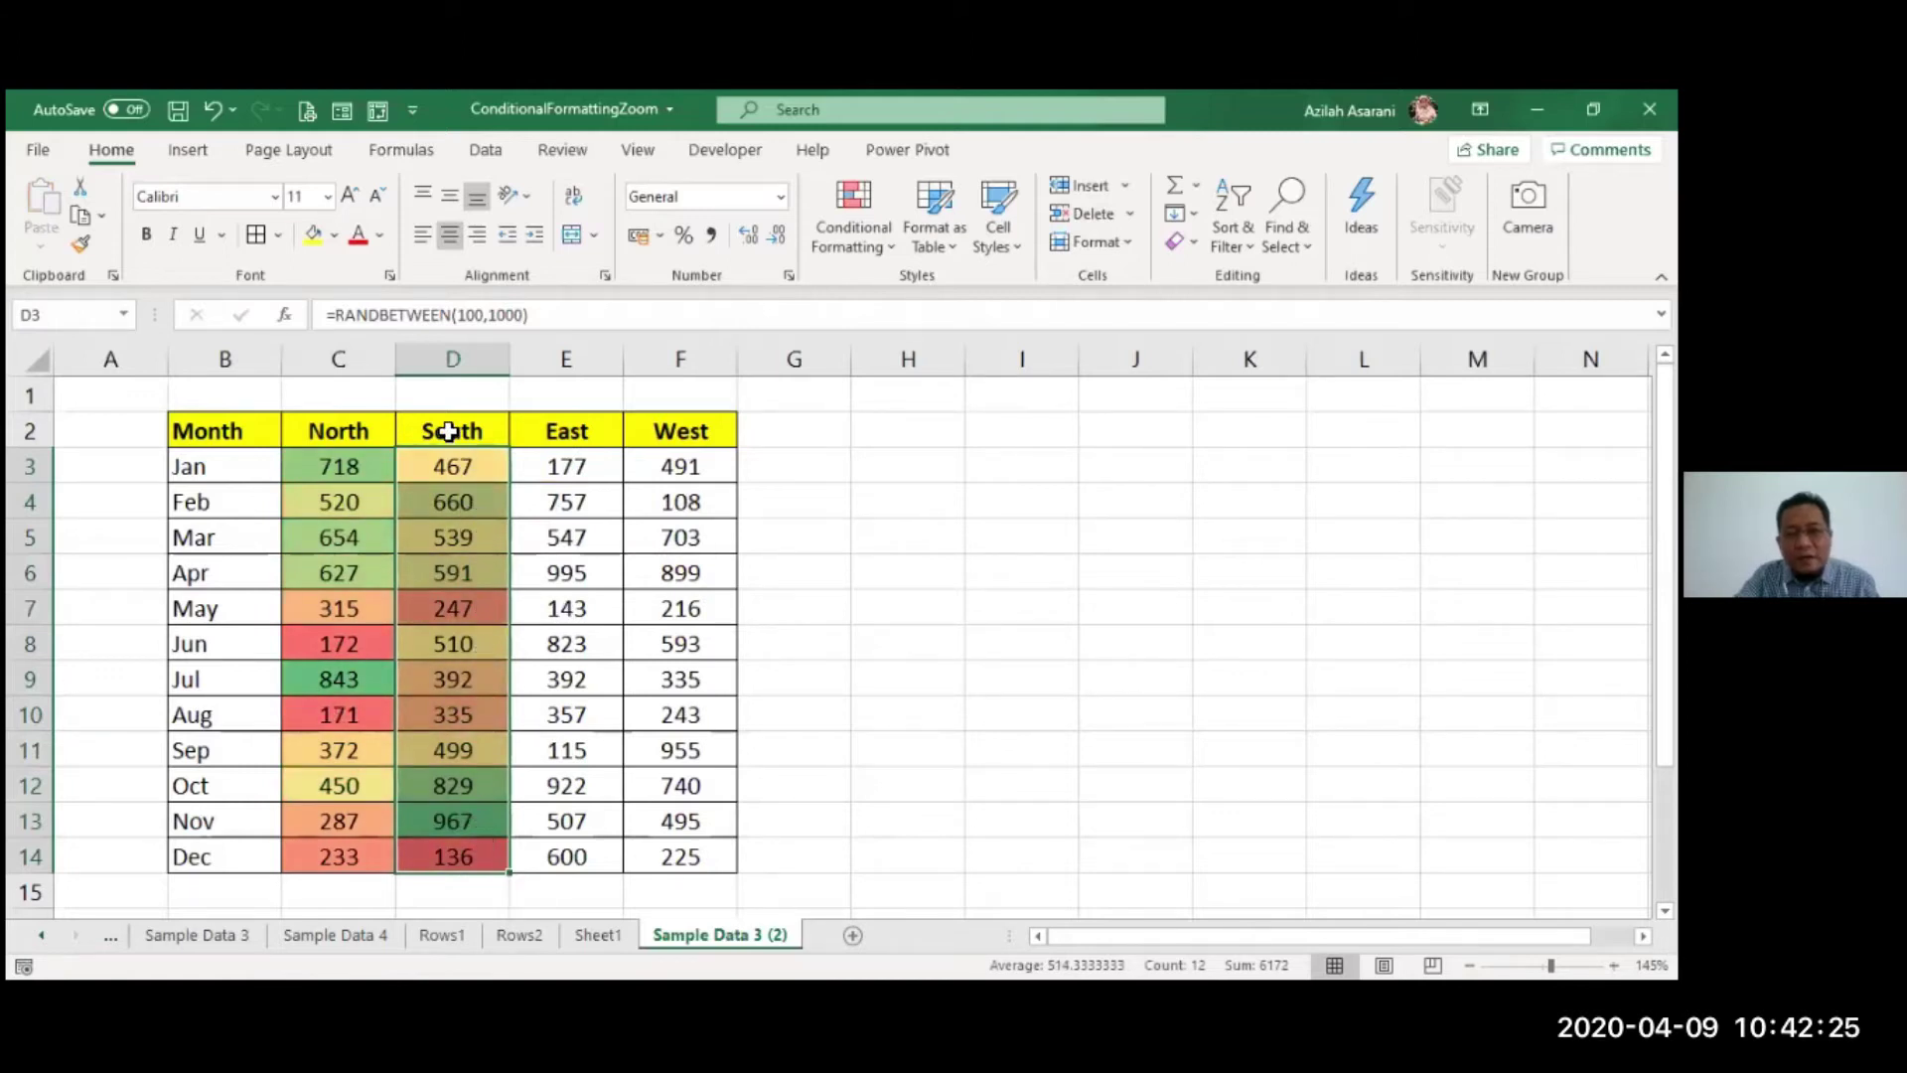
- Copy the color scale formatting column by column onto the East values in E3:E14 and the West values in F3:F14
click(488, 471)
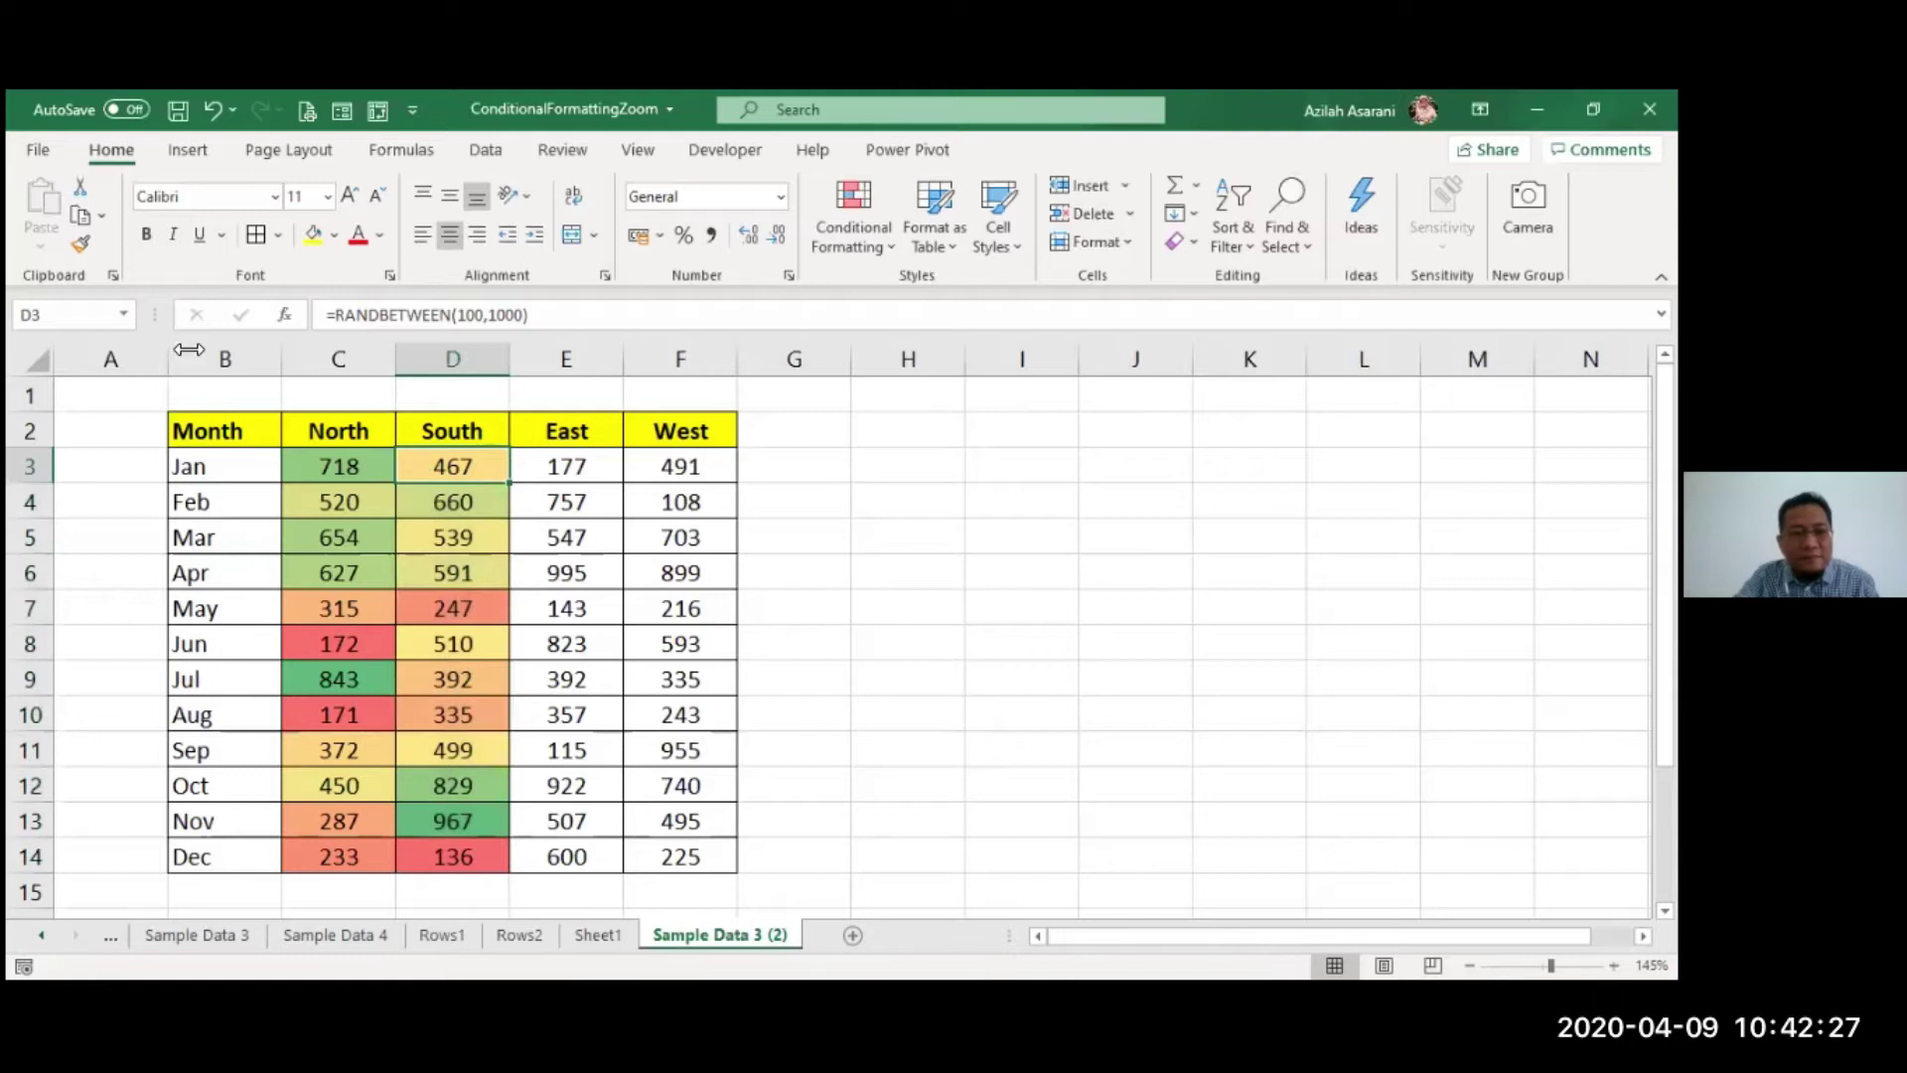
click(81, 244)
drag(572, 479, 601, 854)
click(82, 246)
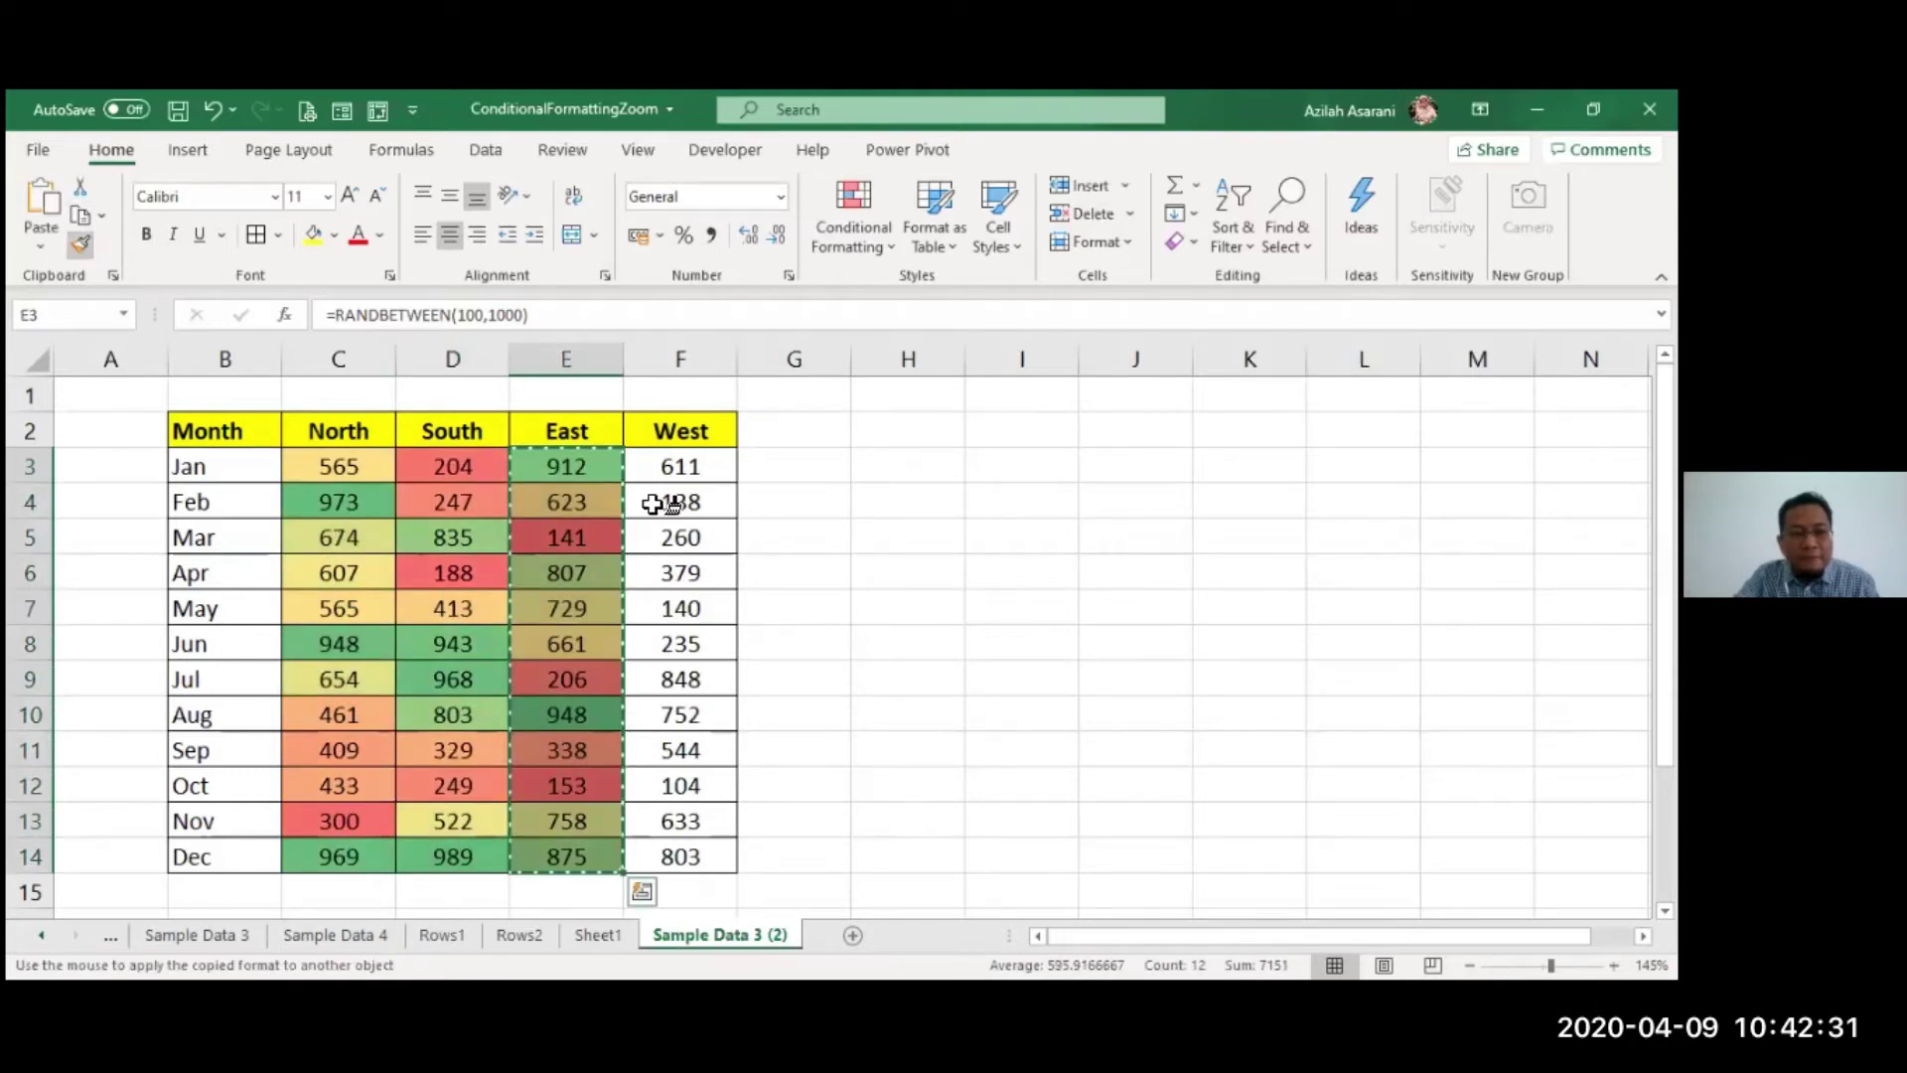
drag(700, 480, 683, 852)
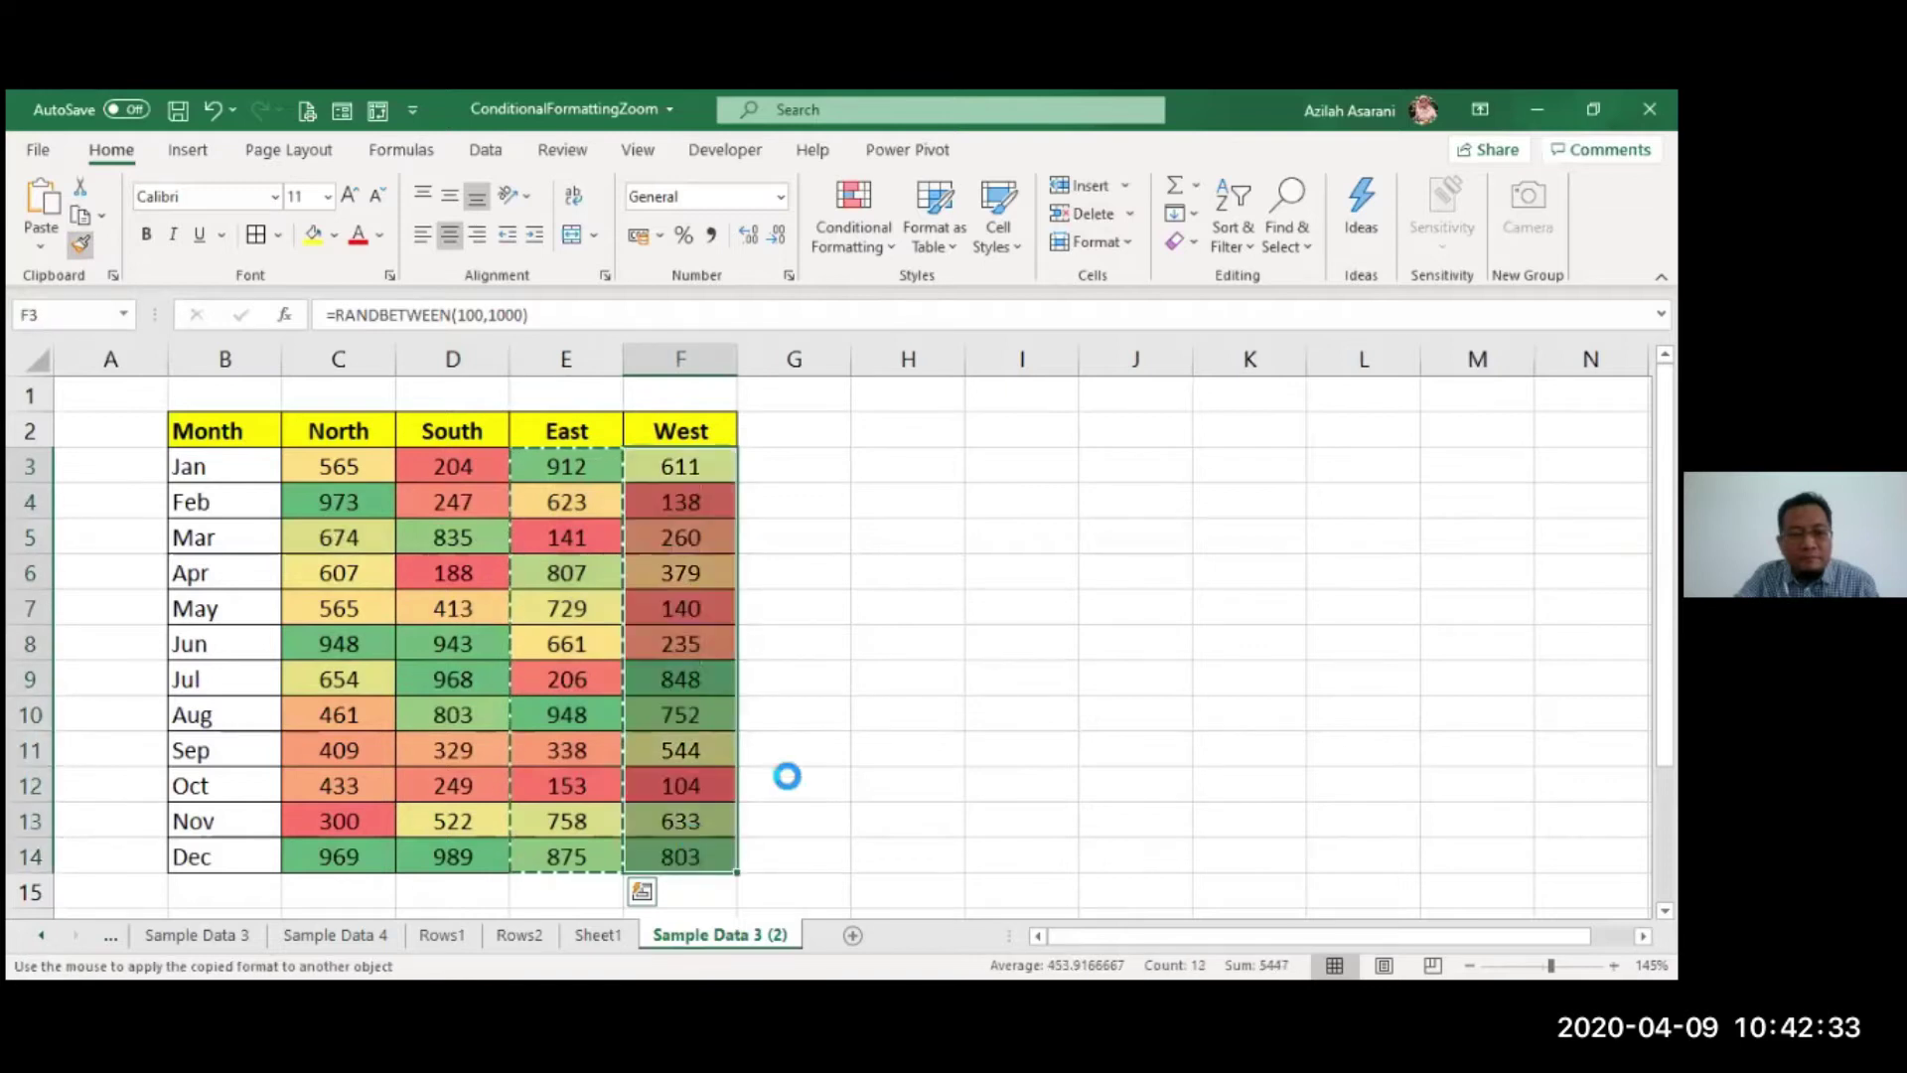
click(933, 694)
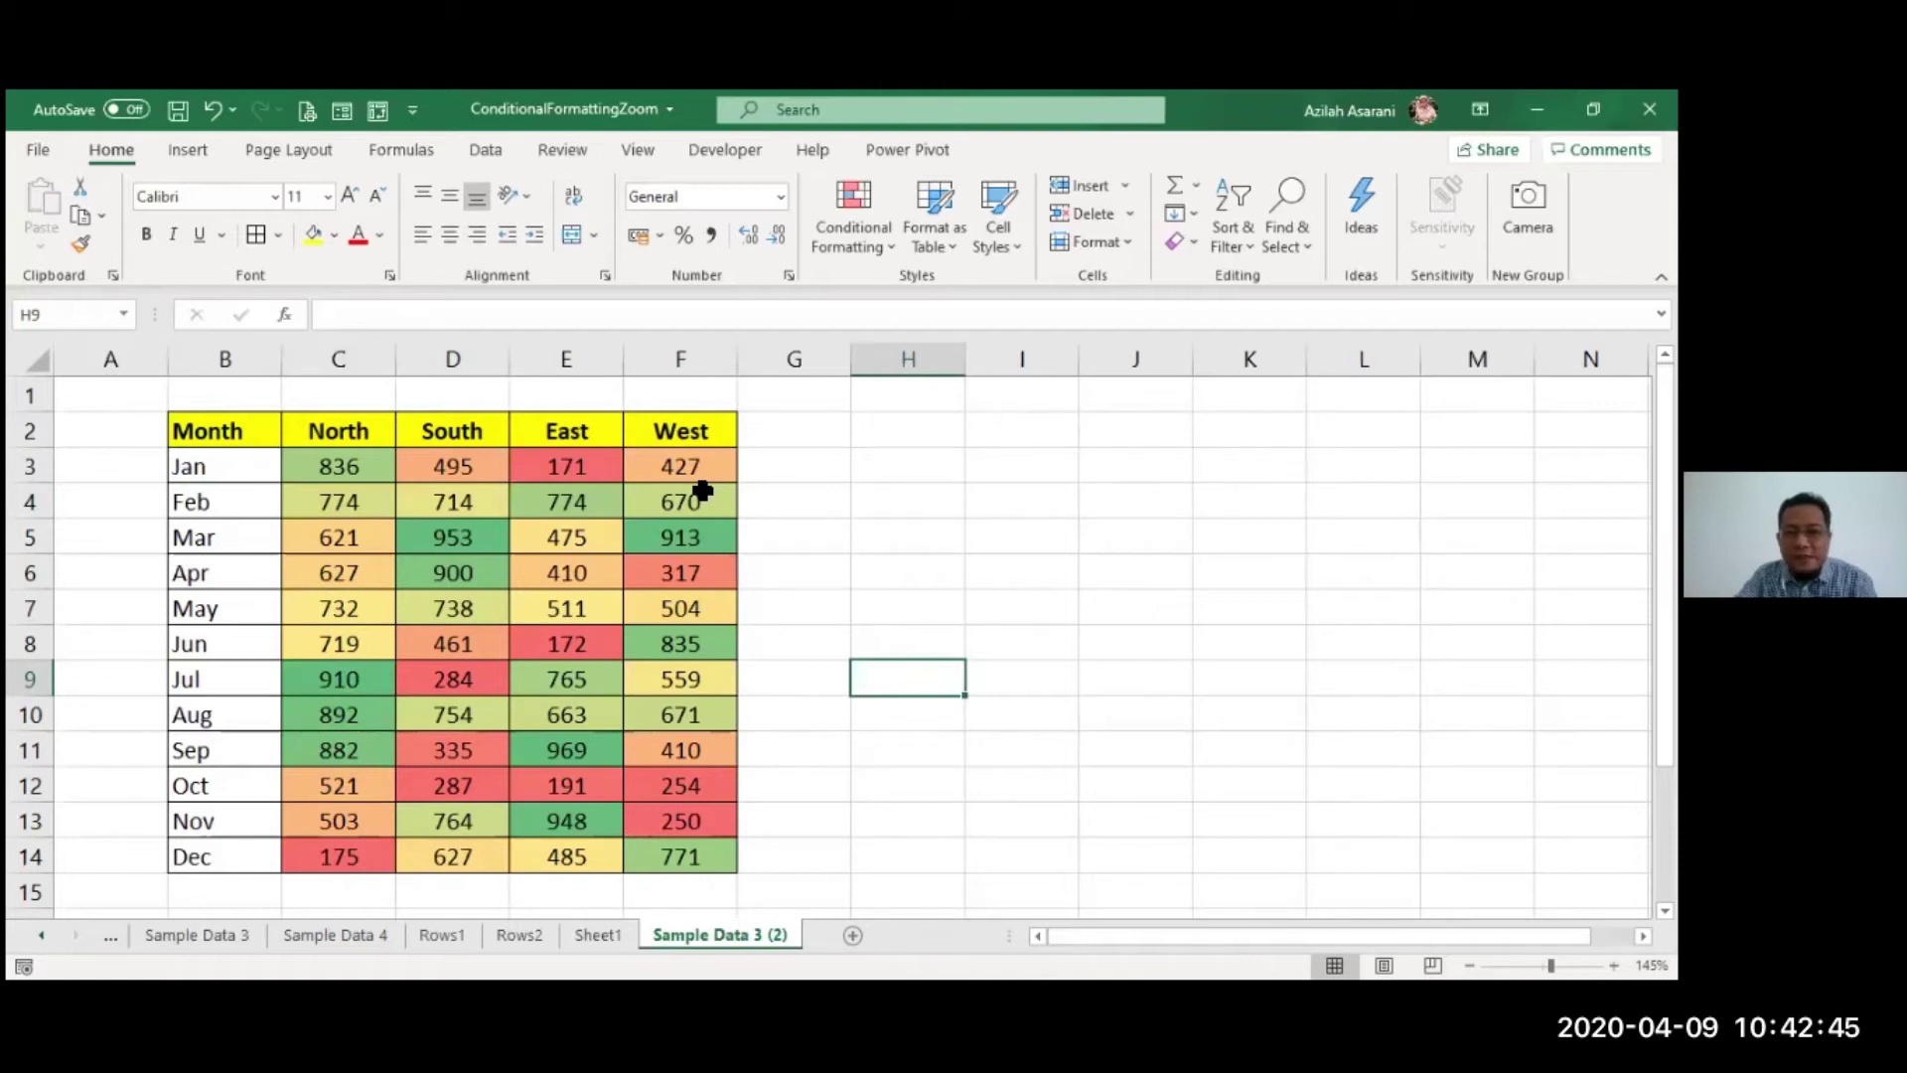
- Recalculate the copied sheet several times to check the separate color scale of each region column
click(800, 551)
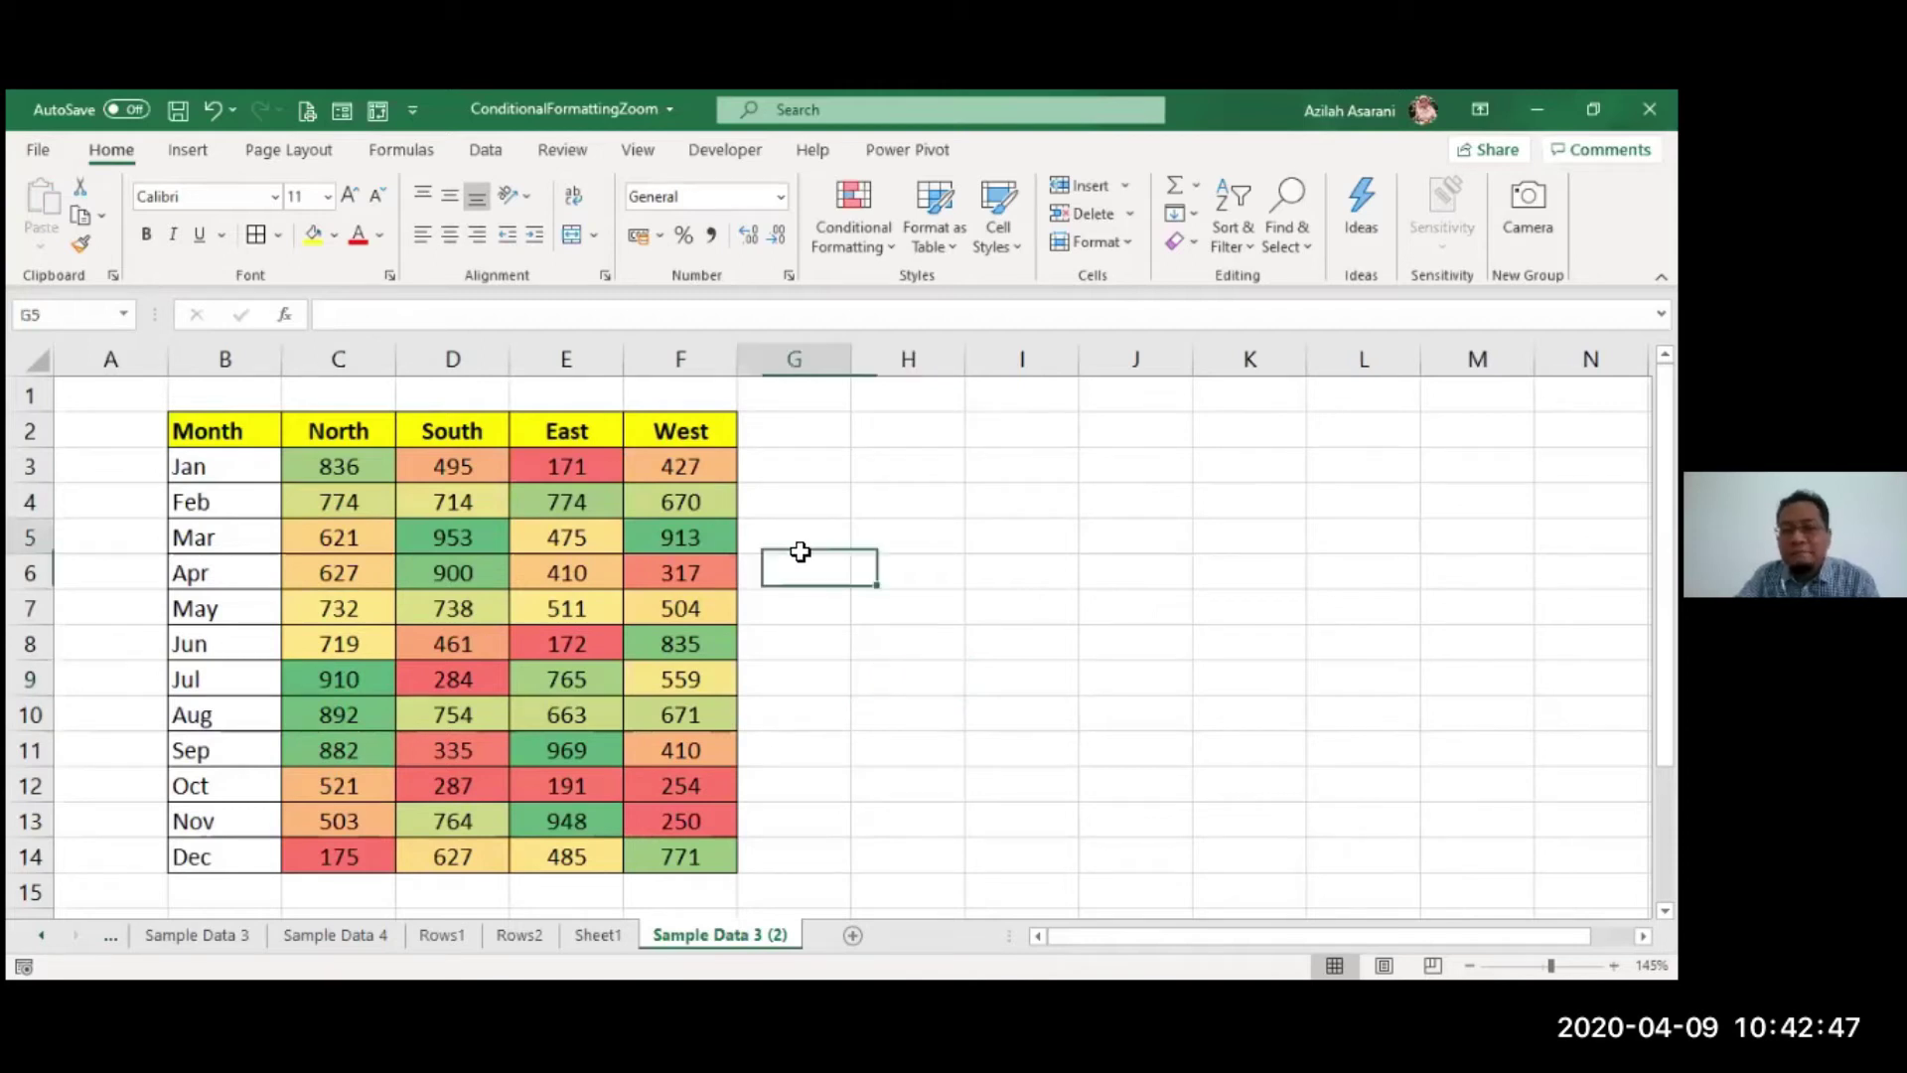
click(444, 581)
key(F9)
key(F9)
key(F9)
key(F9)
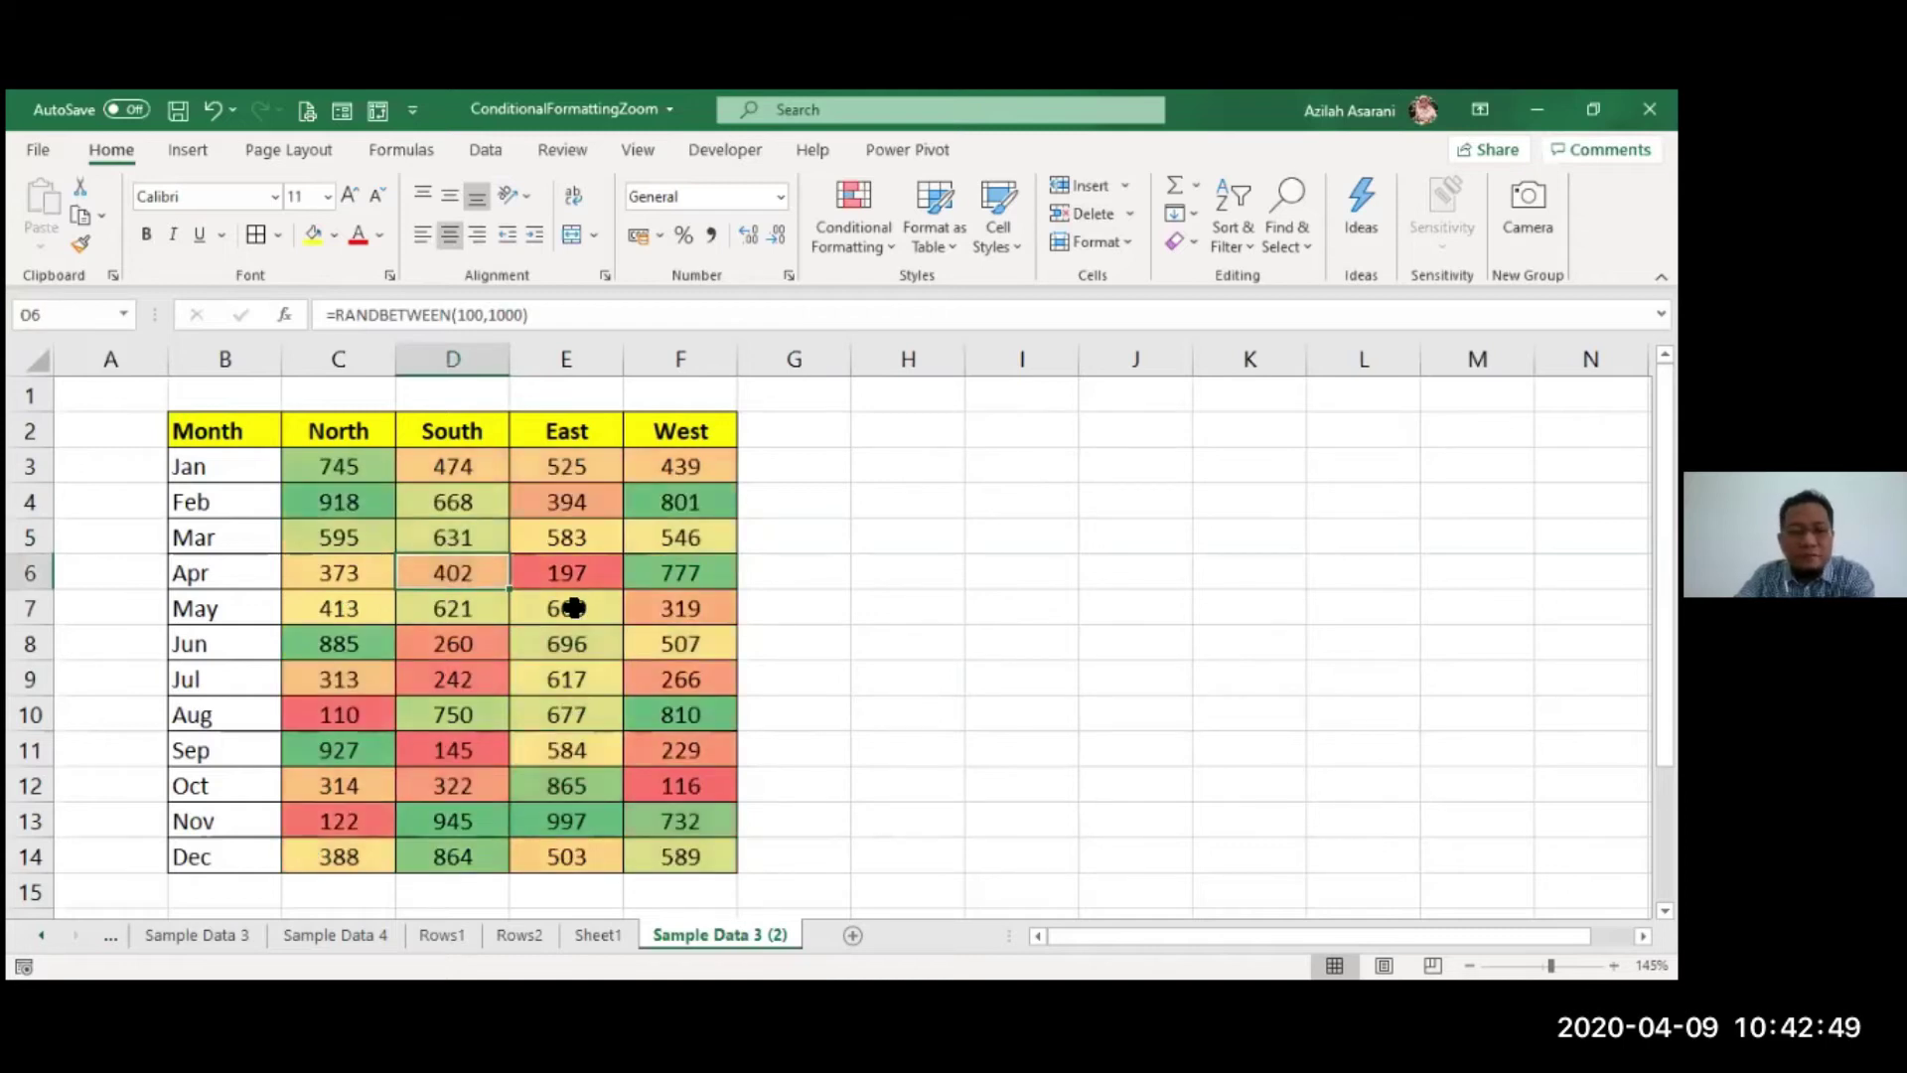
- Look through the Rows1 and Rows2 sheets and return to the Sample Data 3 sheet
click(608, 944)
click(434, 938)
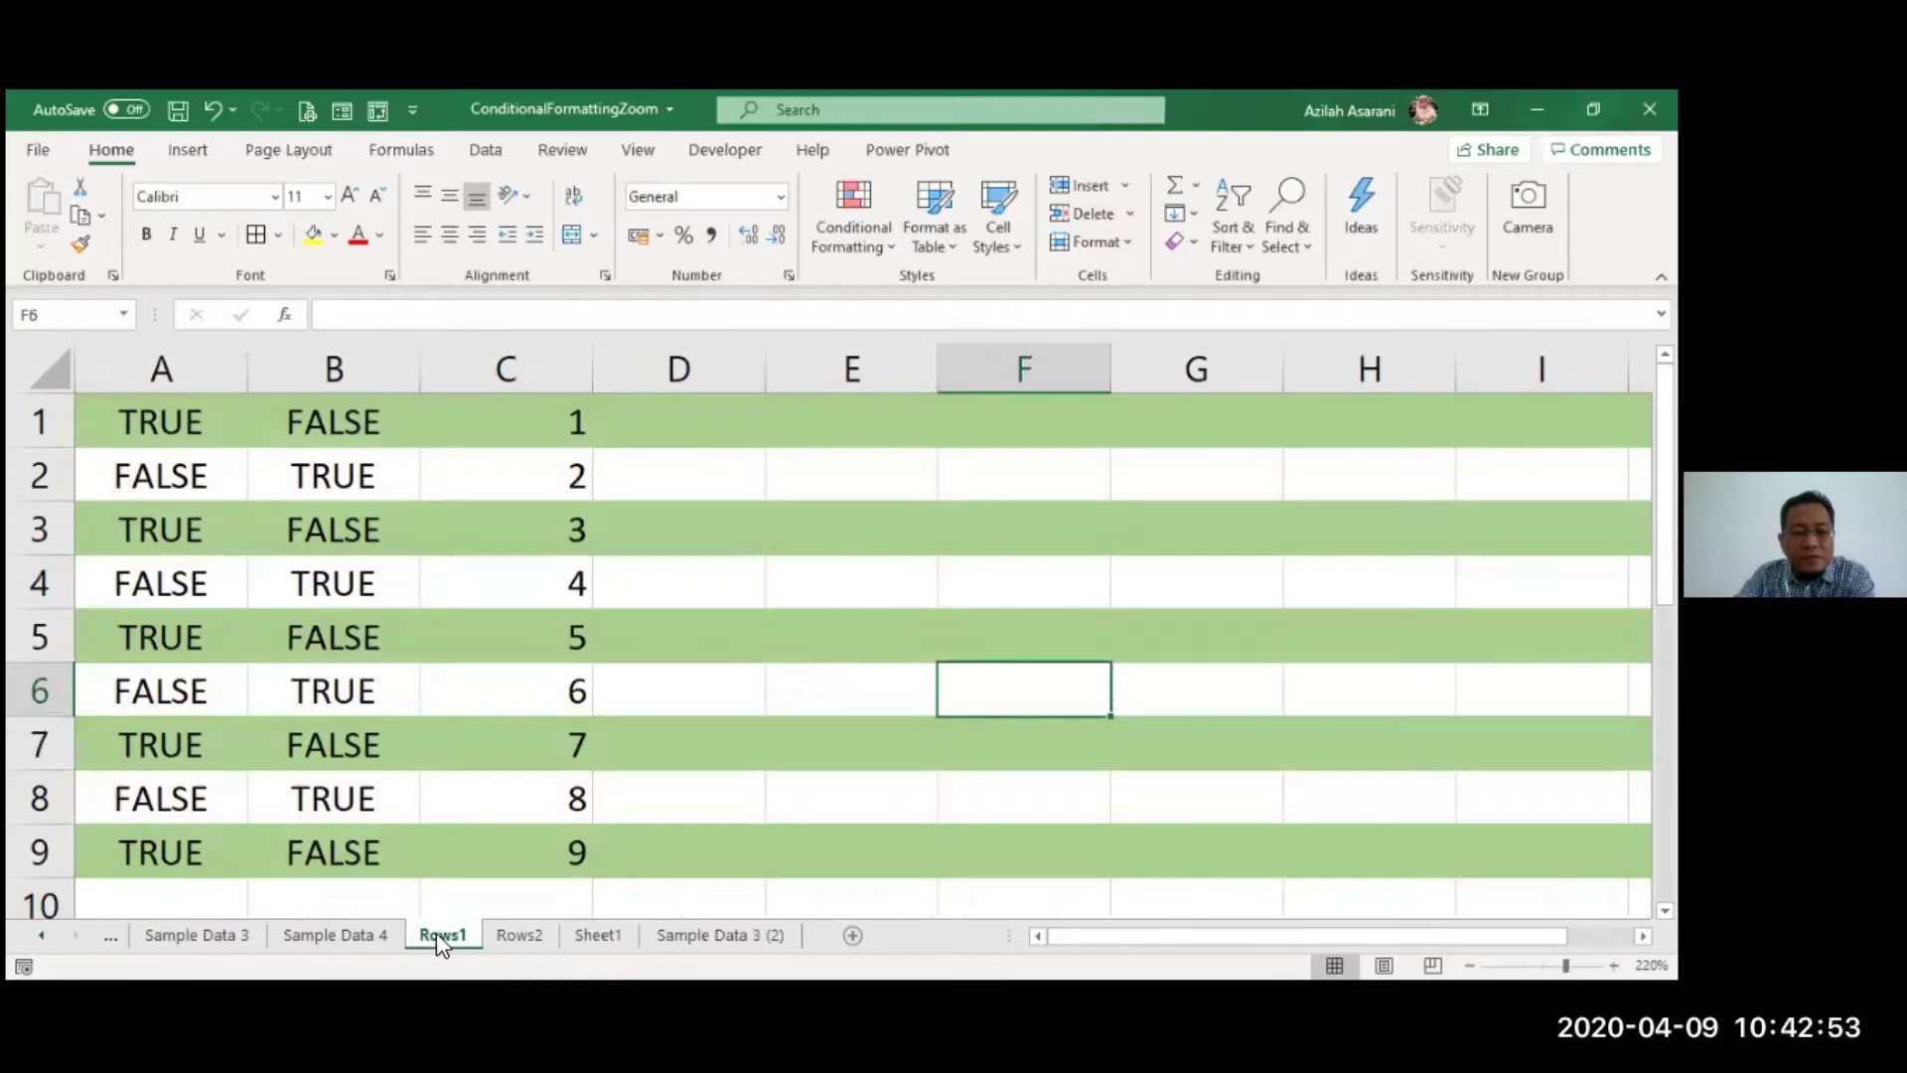
click(508, 938)
click(229, 937)
click(497, 606)
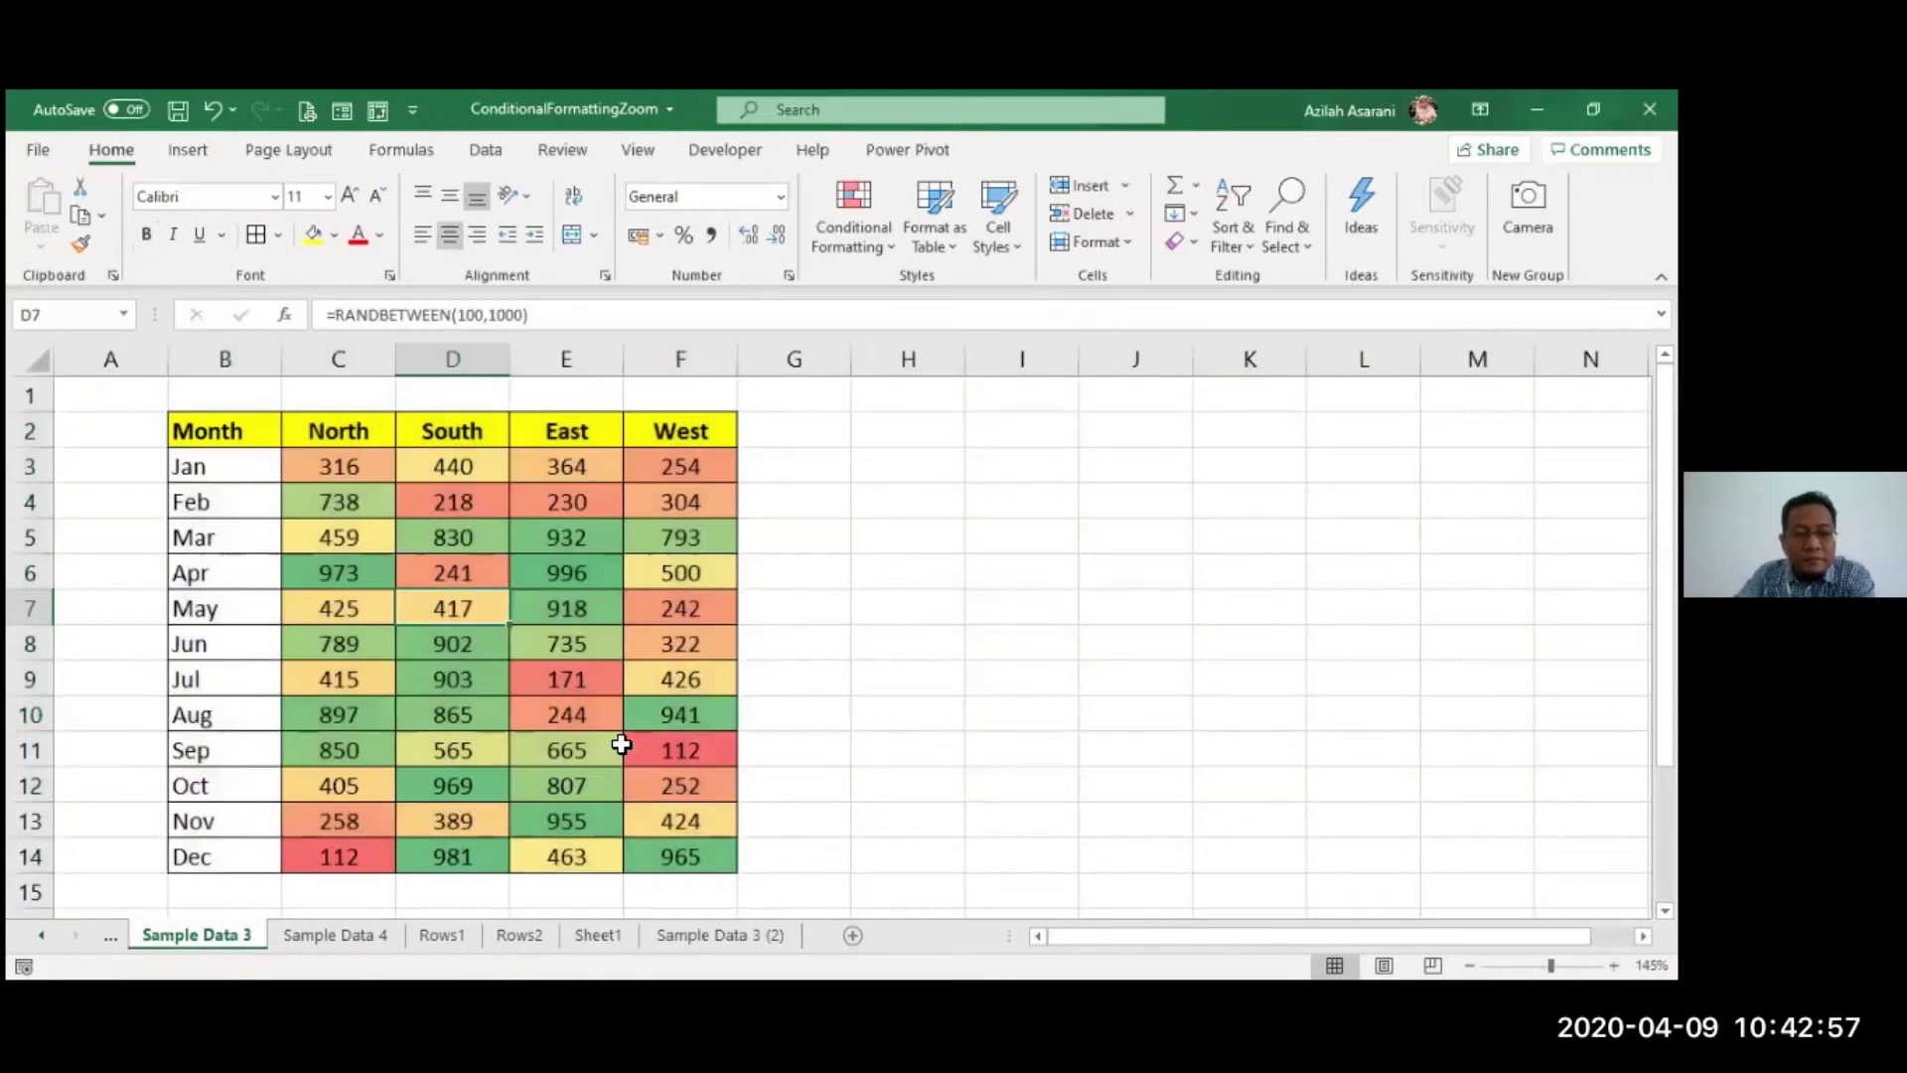
- Move the Sample Data 3 (2) sheet directly after Sample Data 3 and open it
drag(747, 939, 328, 938)
click(256, 936)
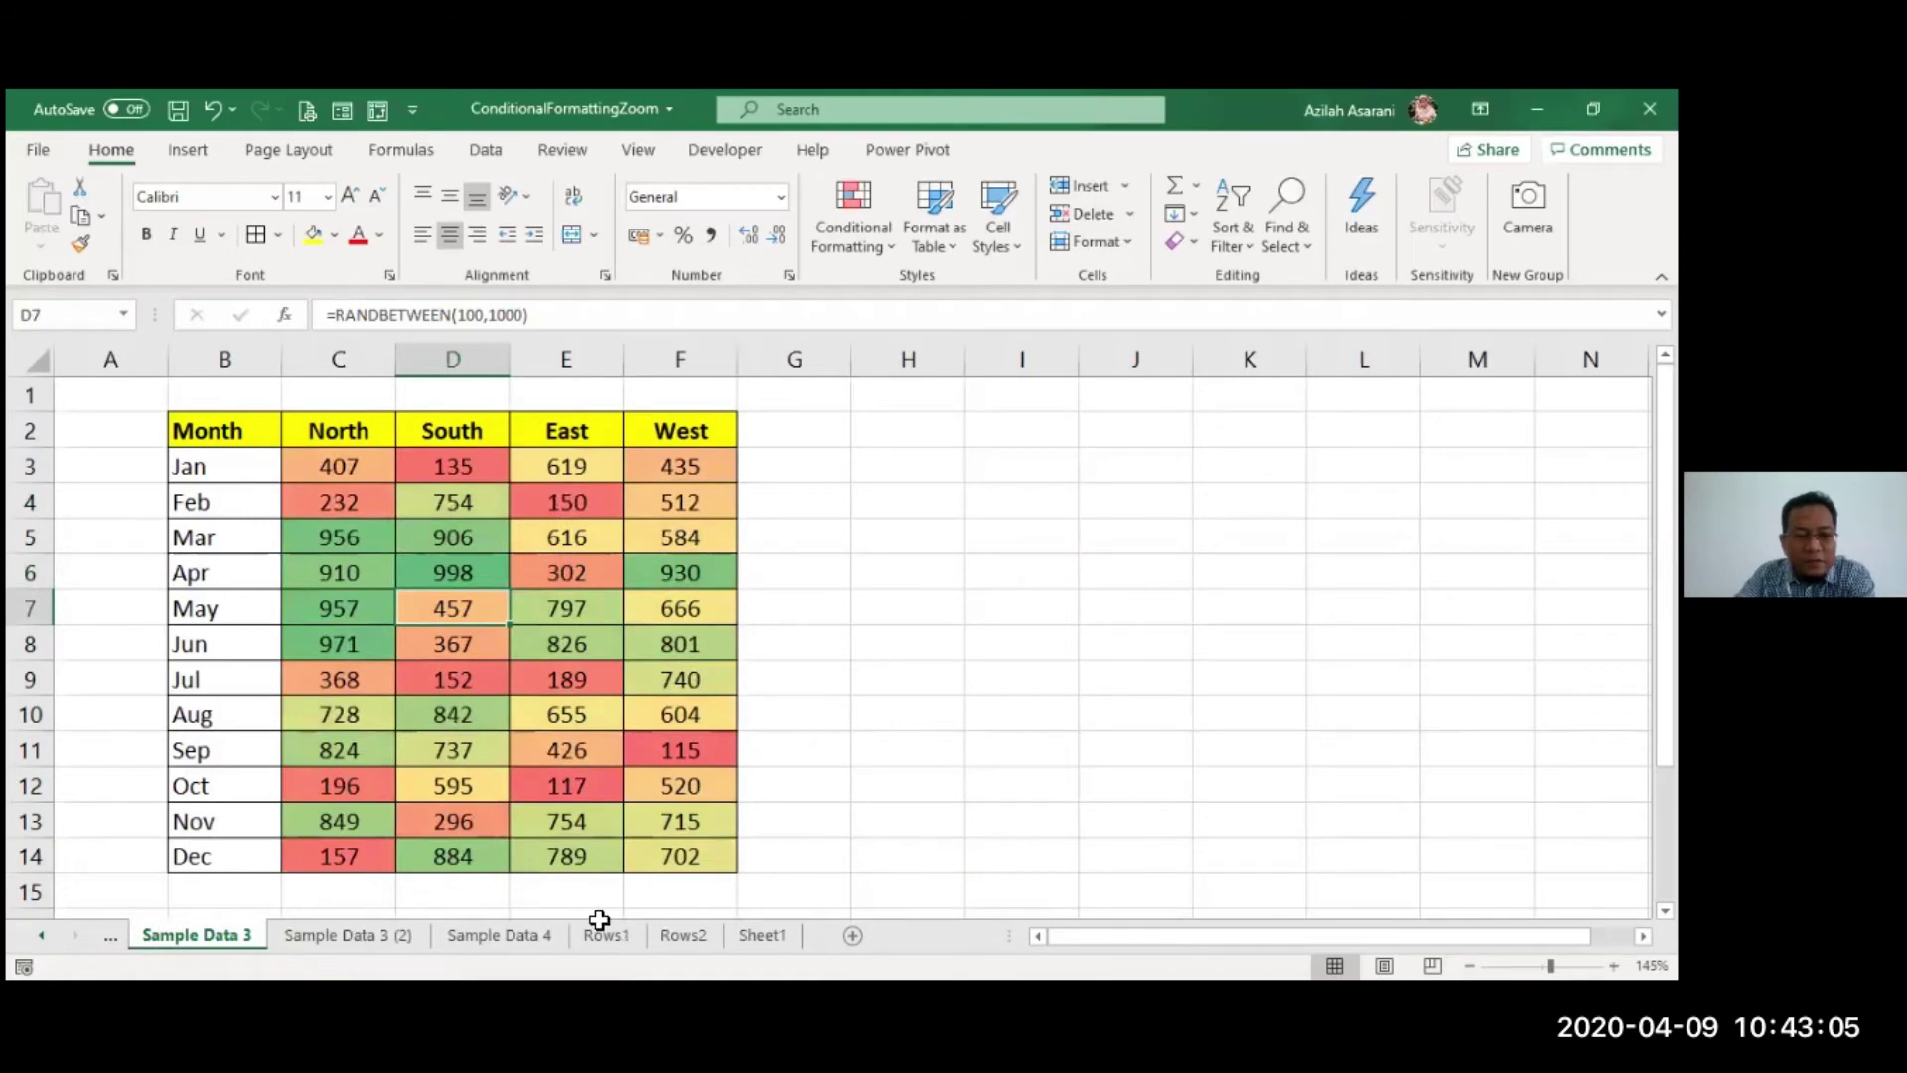
click(318, 933)
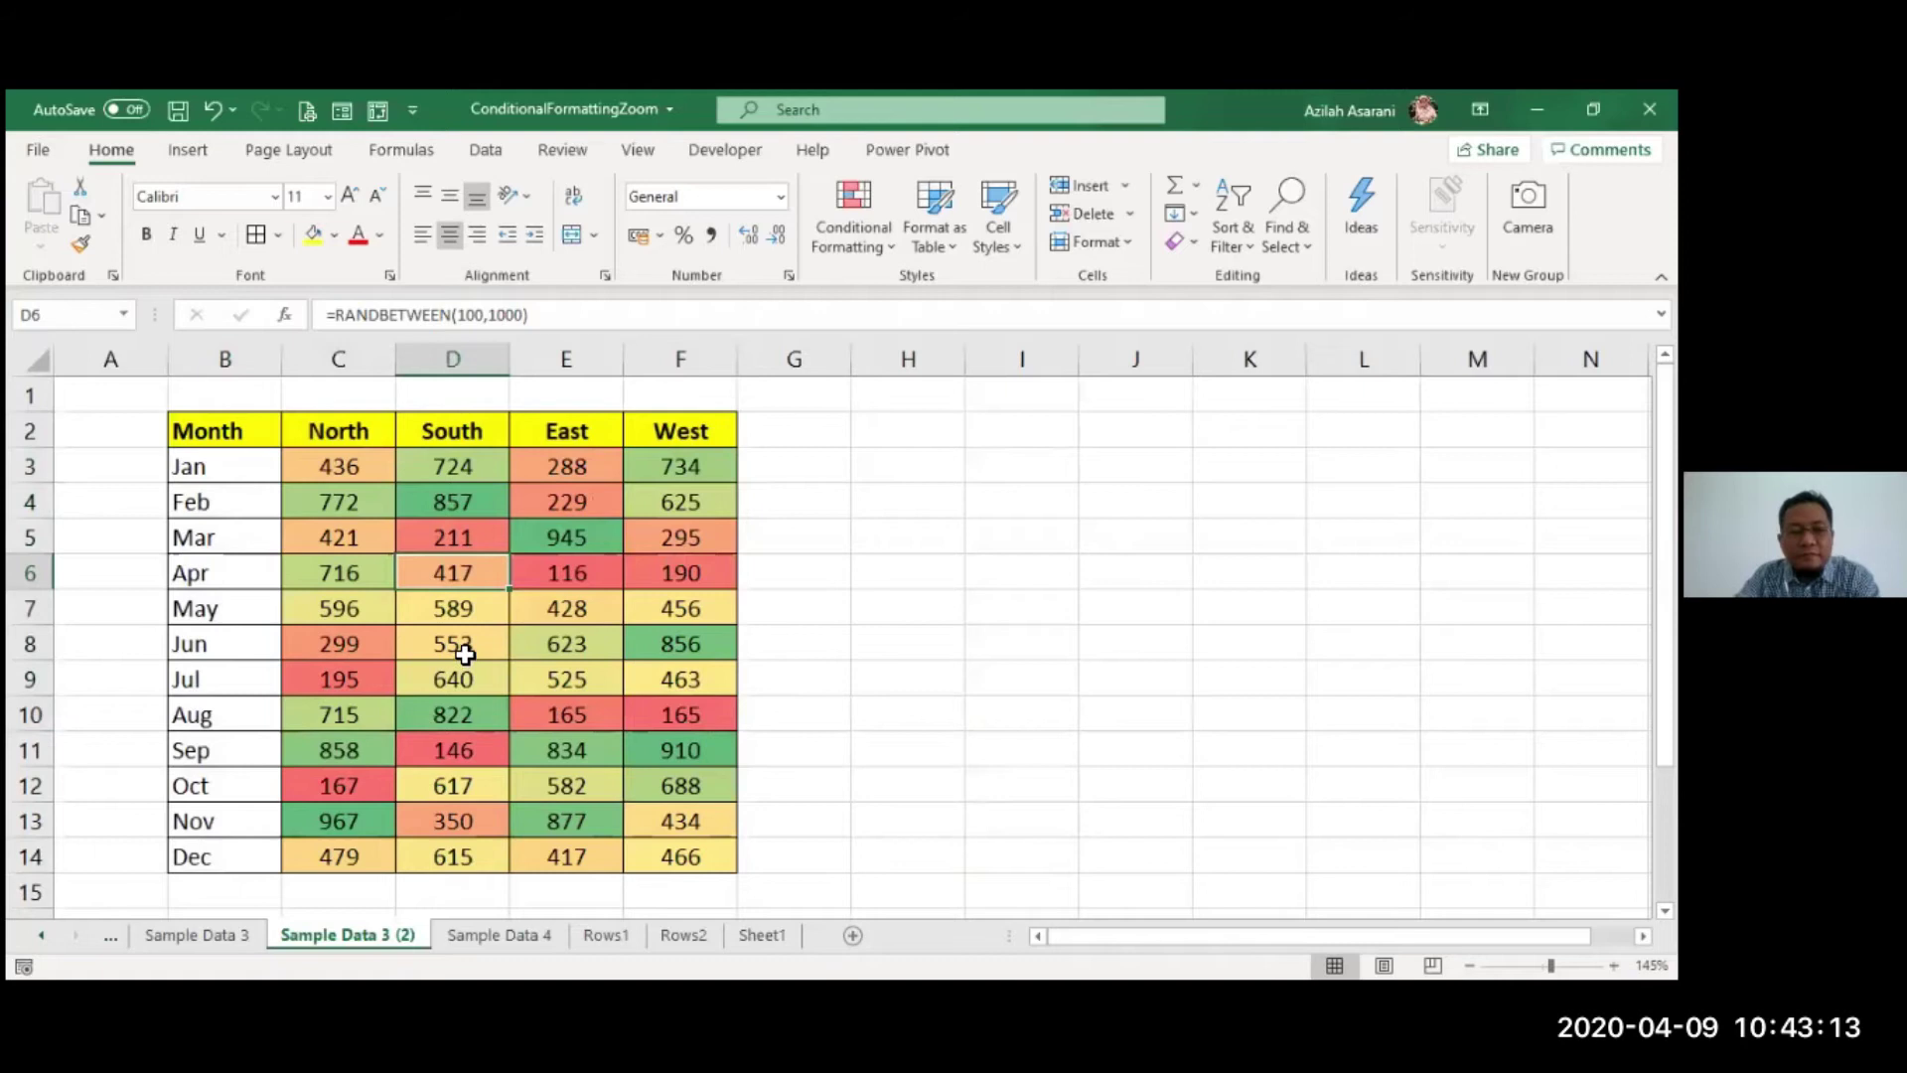
- Make a copy of the Sample Data 3 (2) sheet and clear the conditional formatting rules from C3:F14 on the copy
drag(447, 931, 457, 931)
drag(334, 468, 686, 854)
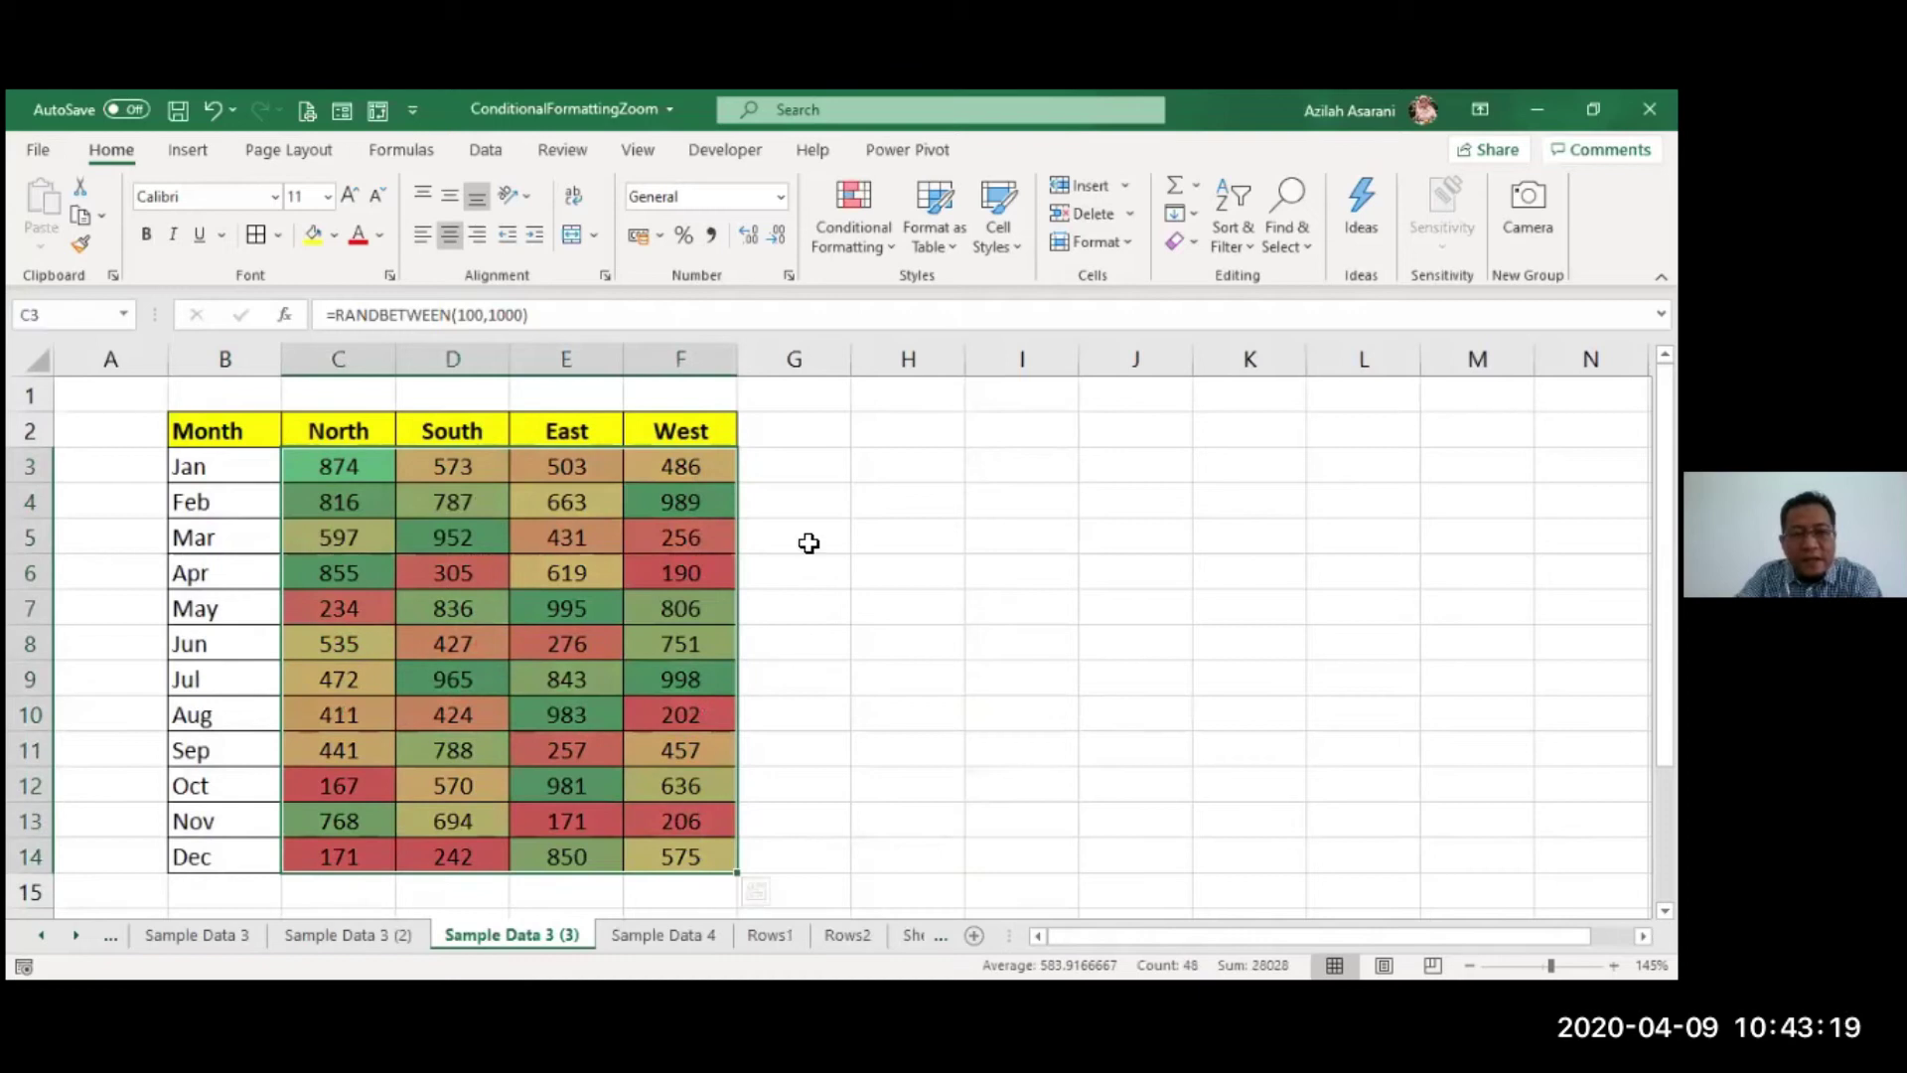
click(846, 226)
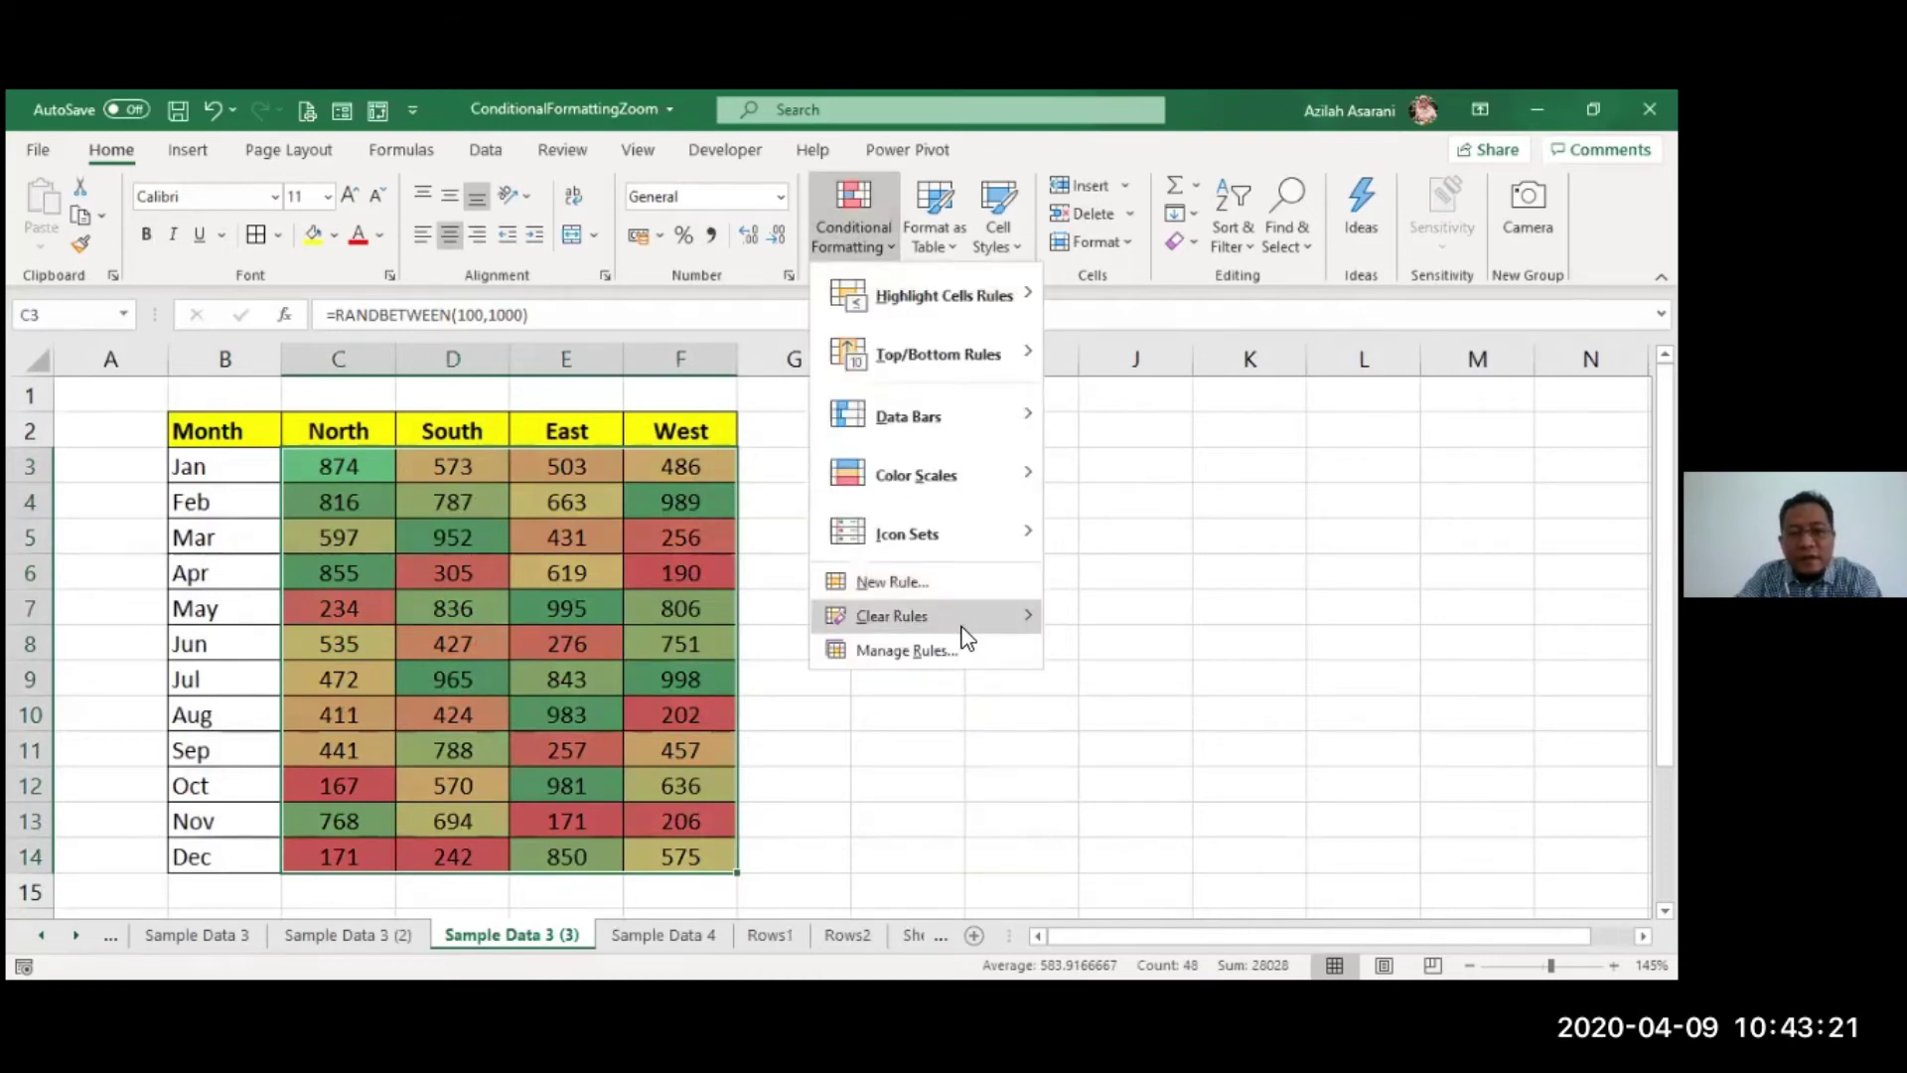
click(1099, 648)
- Highlight the top 3 North values in C3:C14 with Green Fill with Dark Green Text
drag(337, 467, 368, 856)
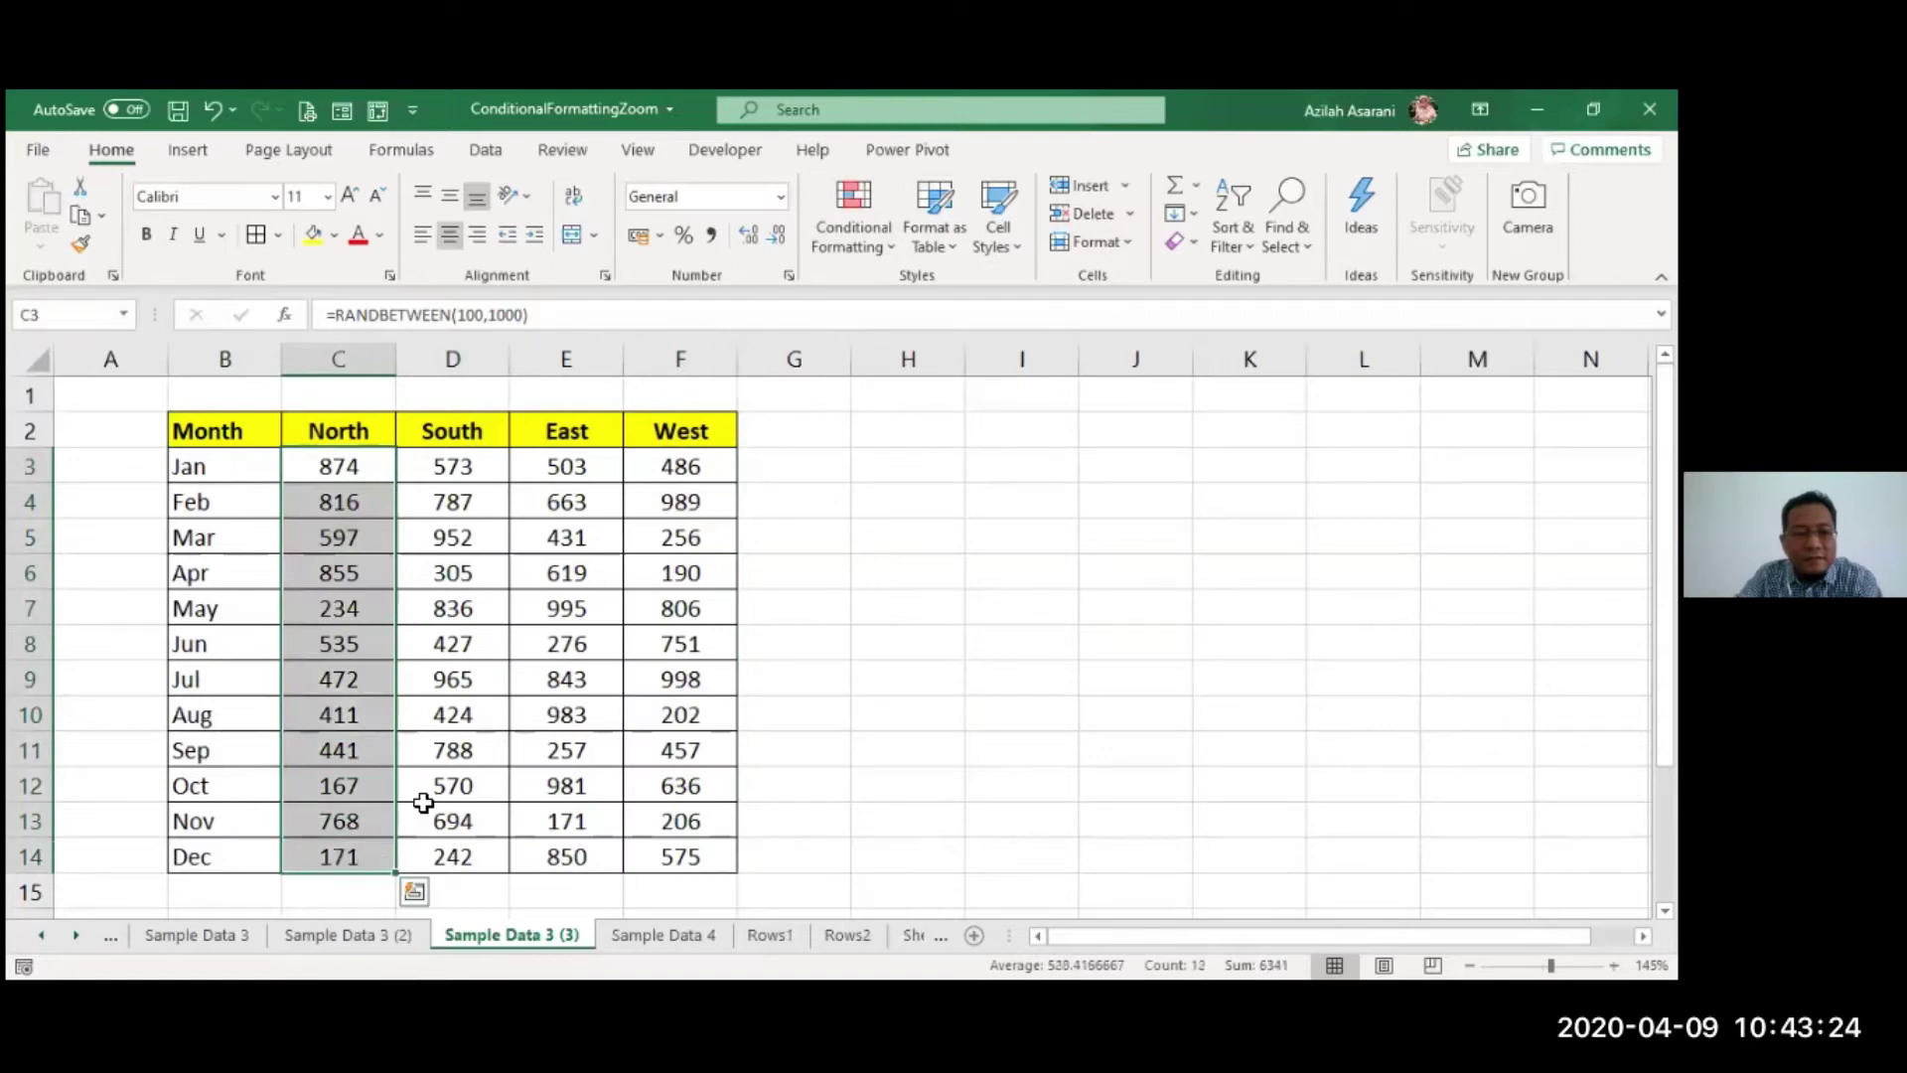
click(864, 203)
mouse_move(939, 355)
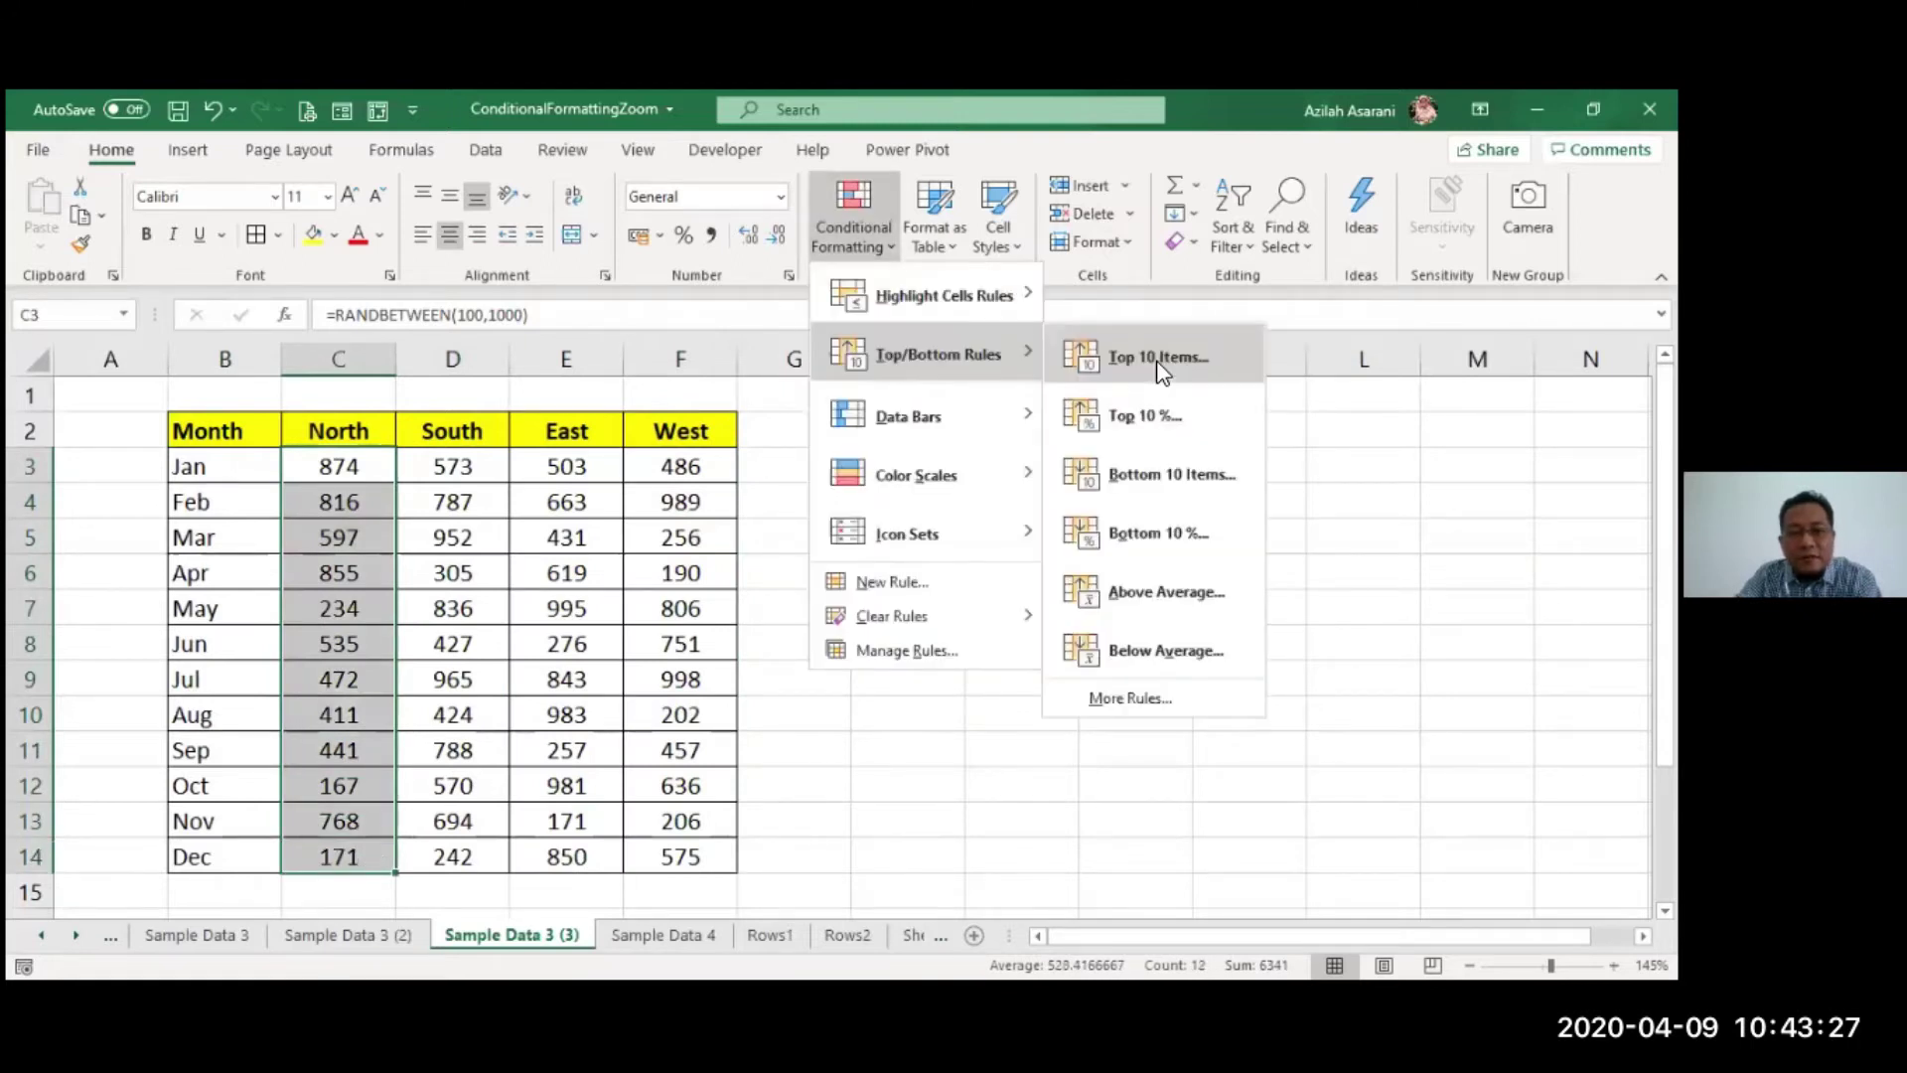
click(1158, 358)
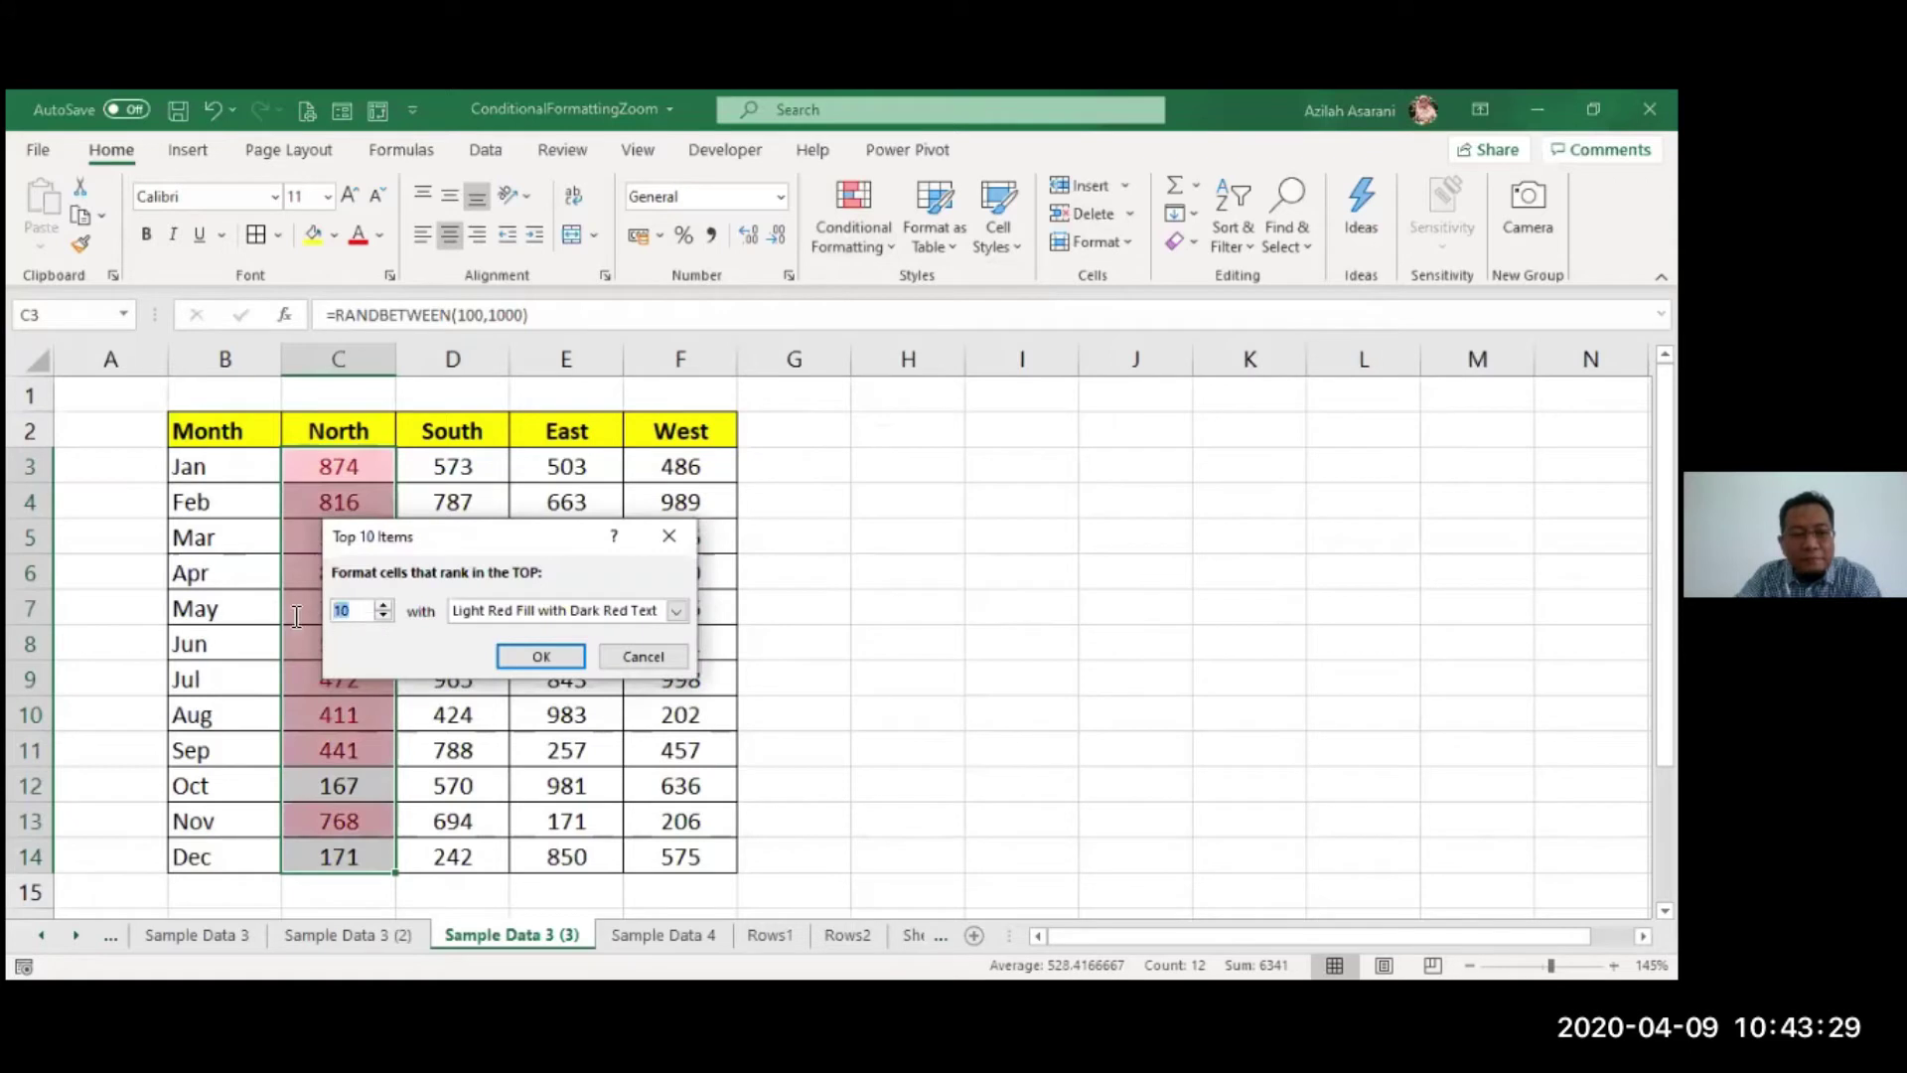
text(3)
click(491, 609)
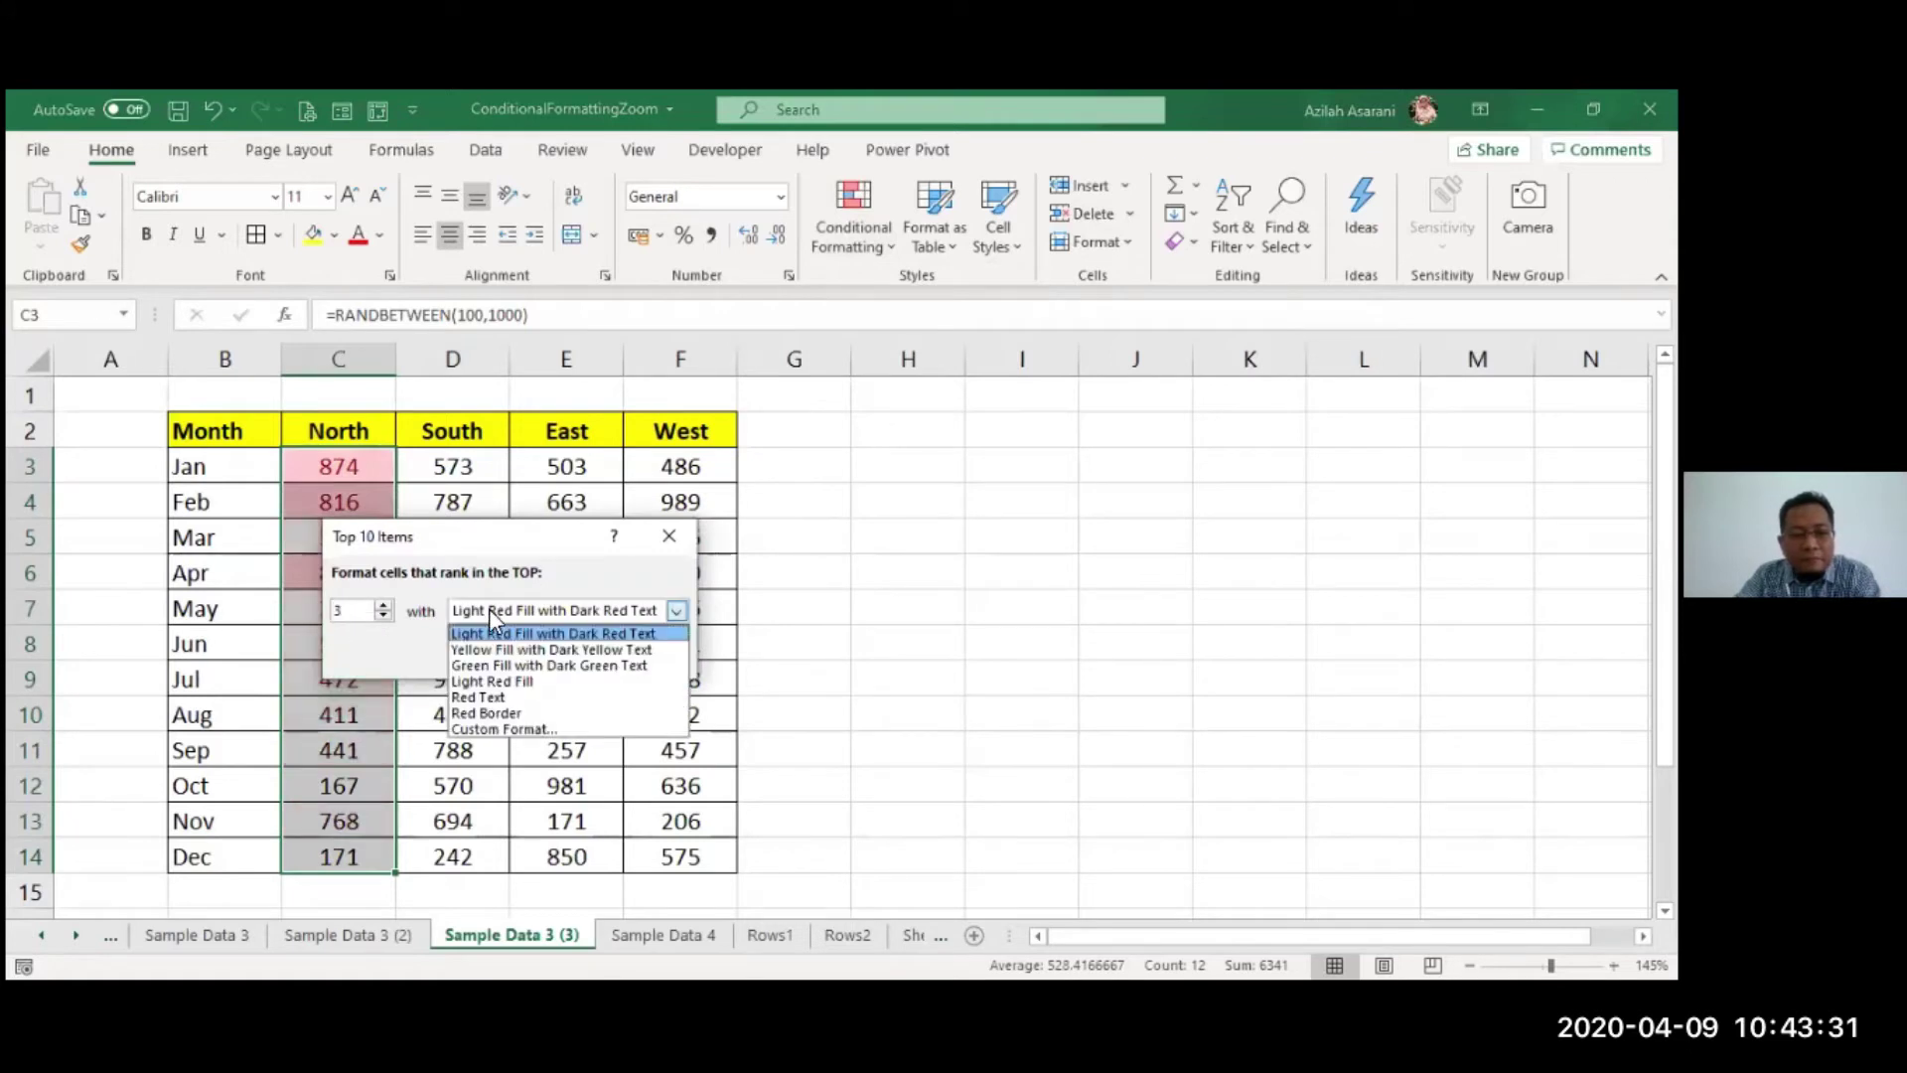
click(514, 665)
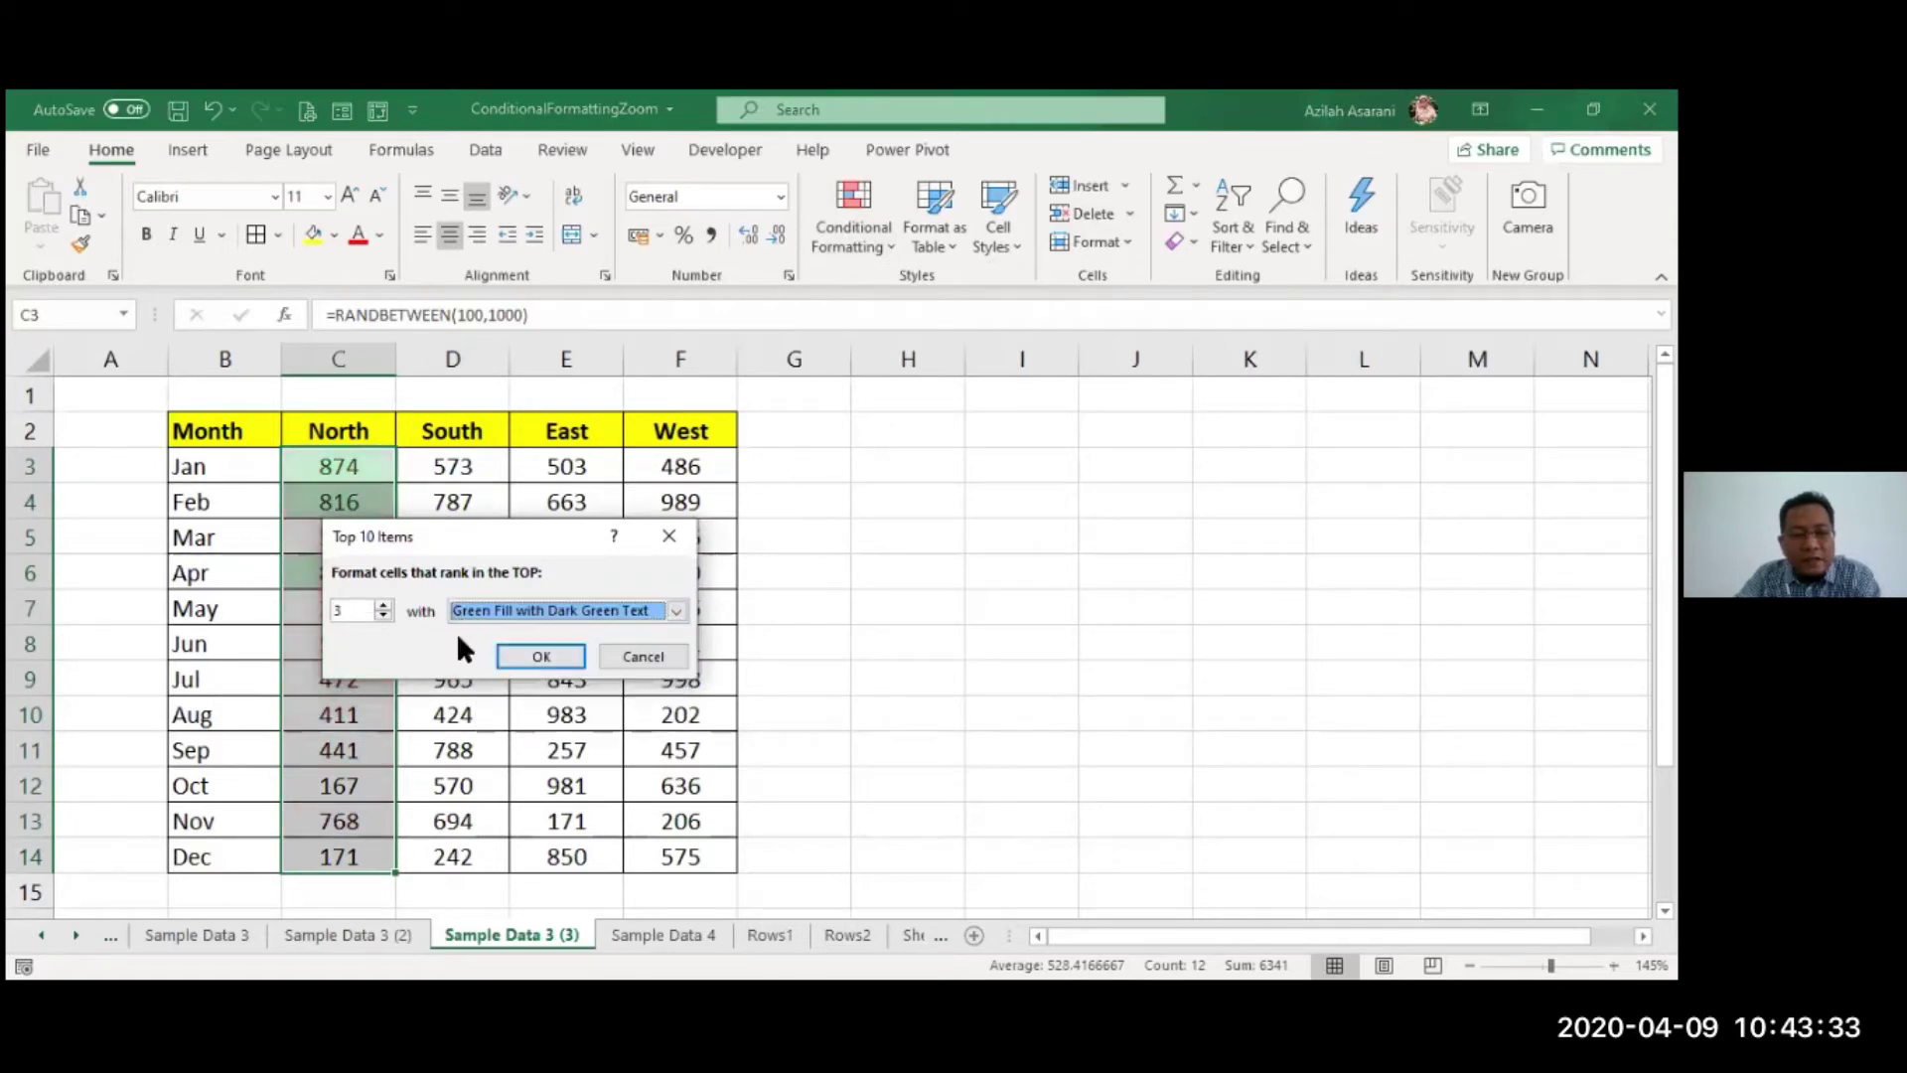
click(508, 661)
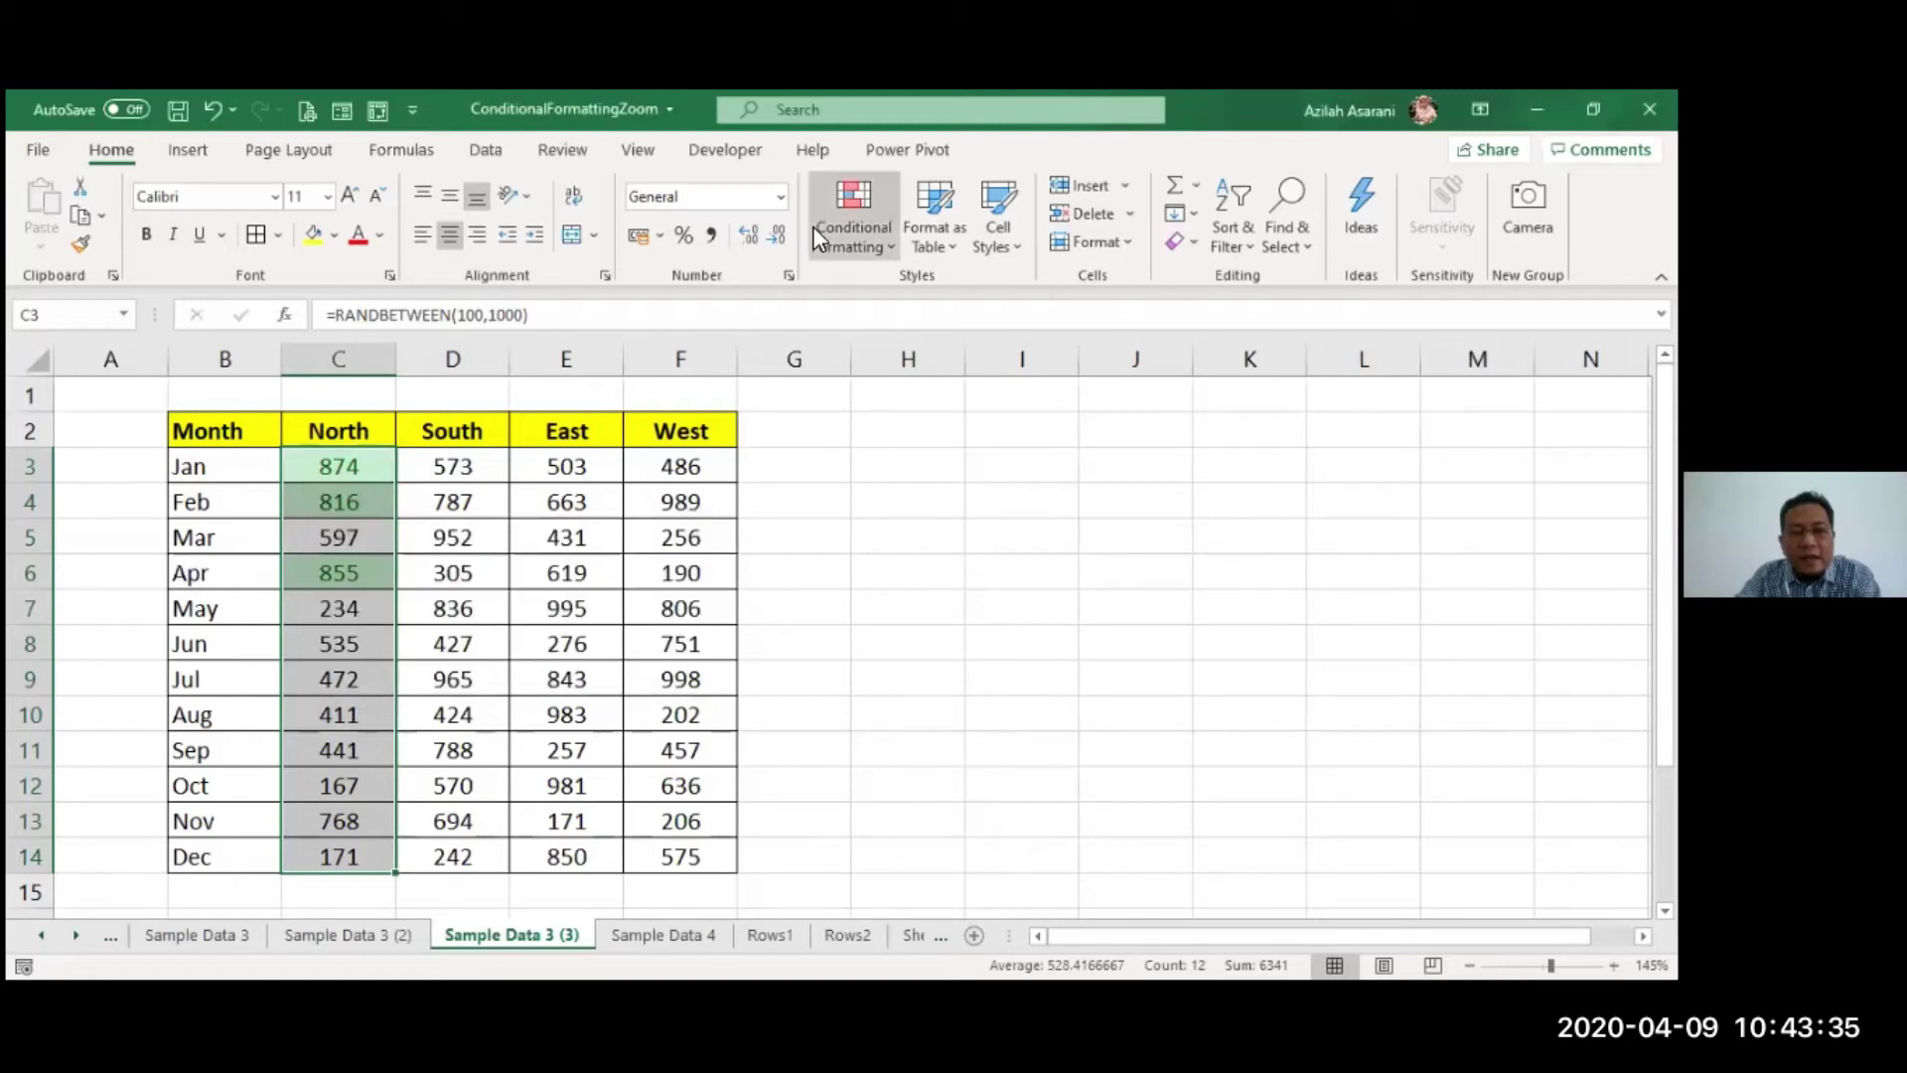
- Try to mark the bottom 3 North values in C3:C14 using a custom format with no fill color
click(817, 238)
mouse_move(938, 354)
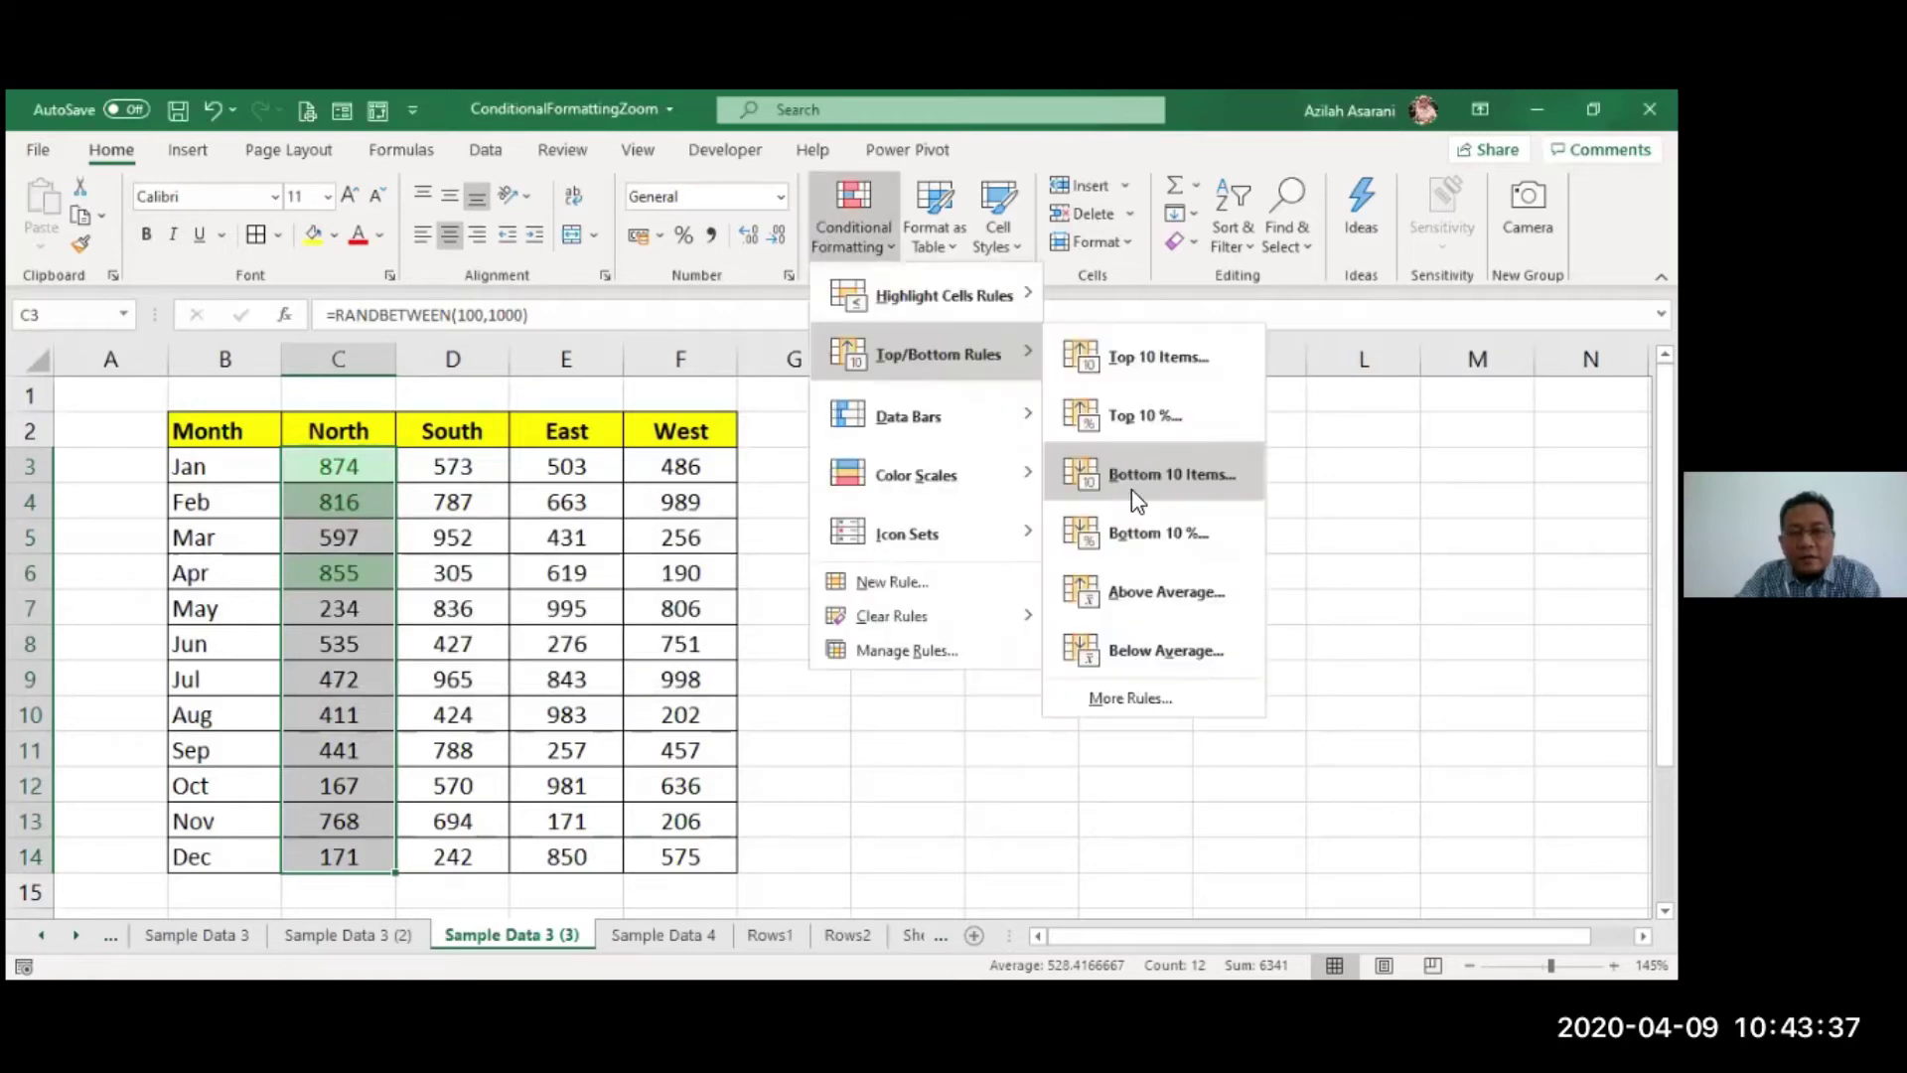
click(1144, 476)
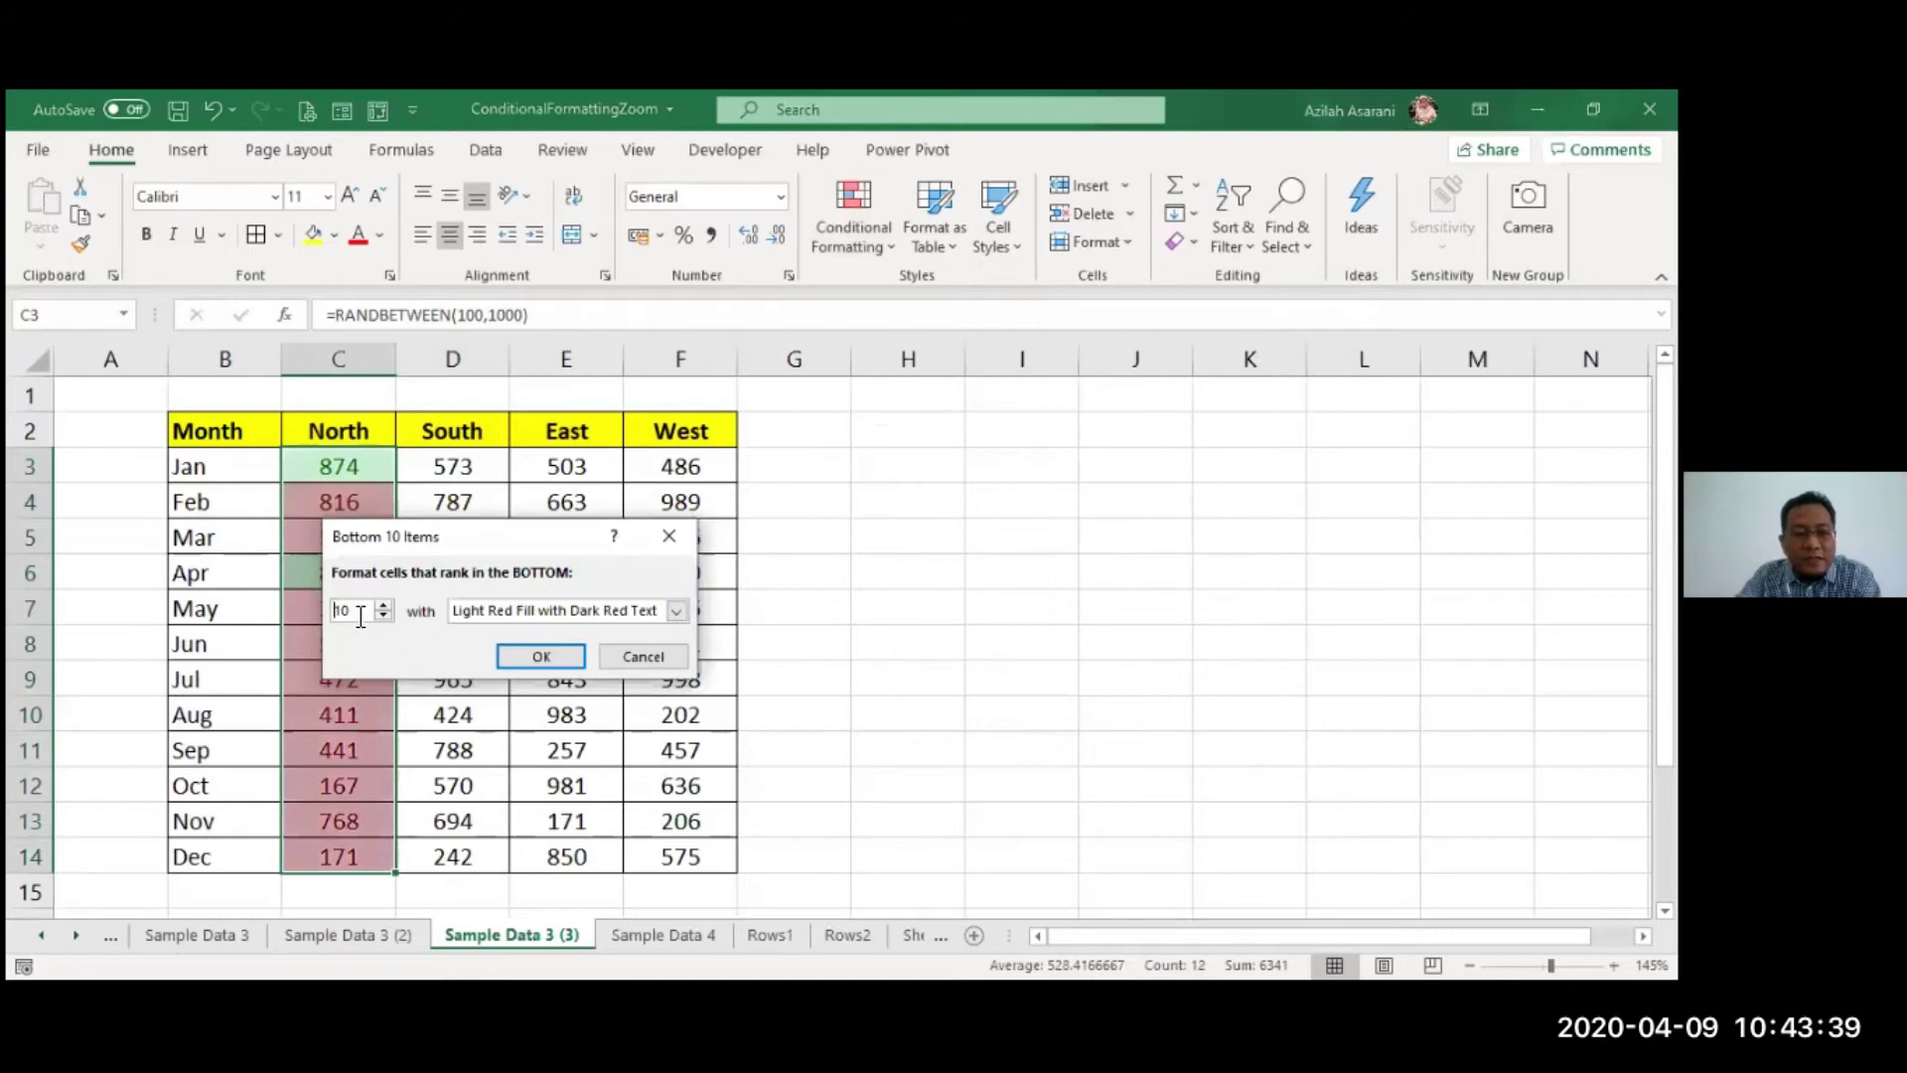
text(3)
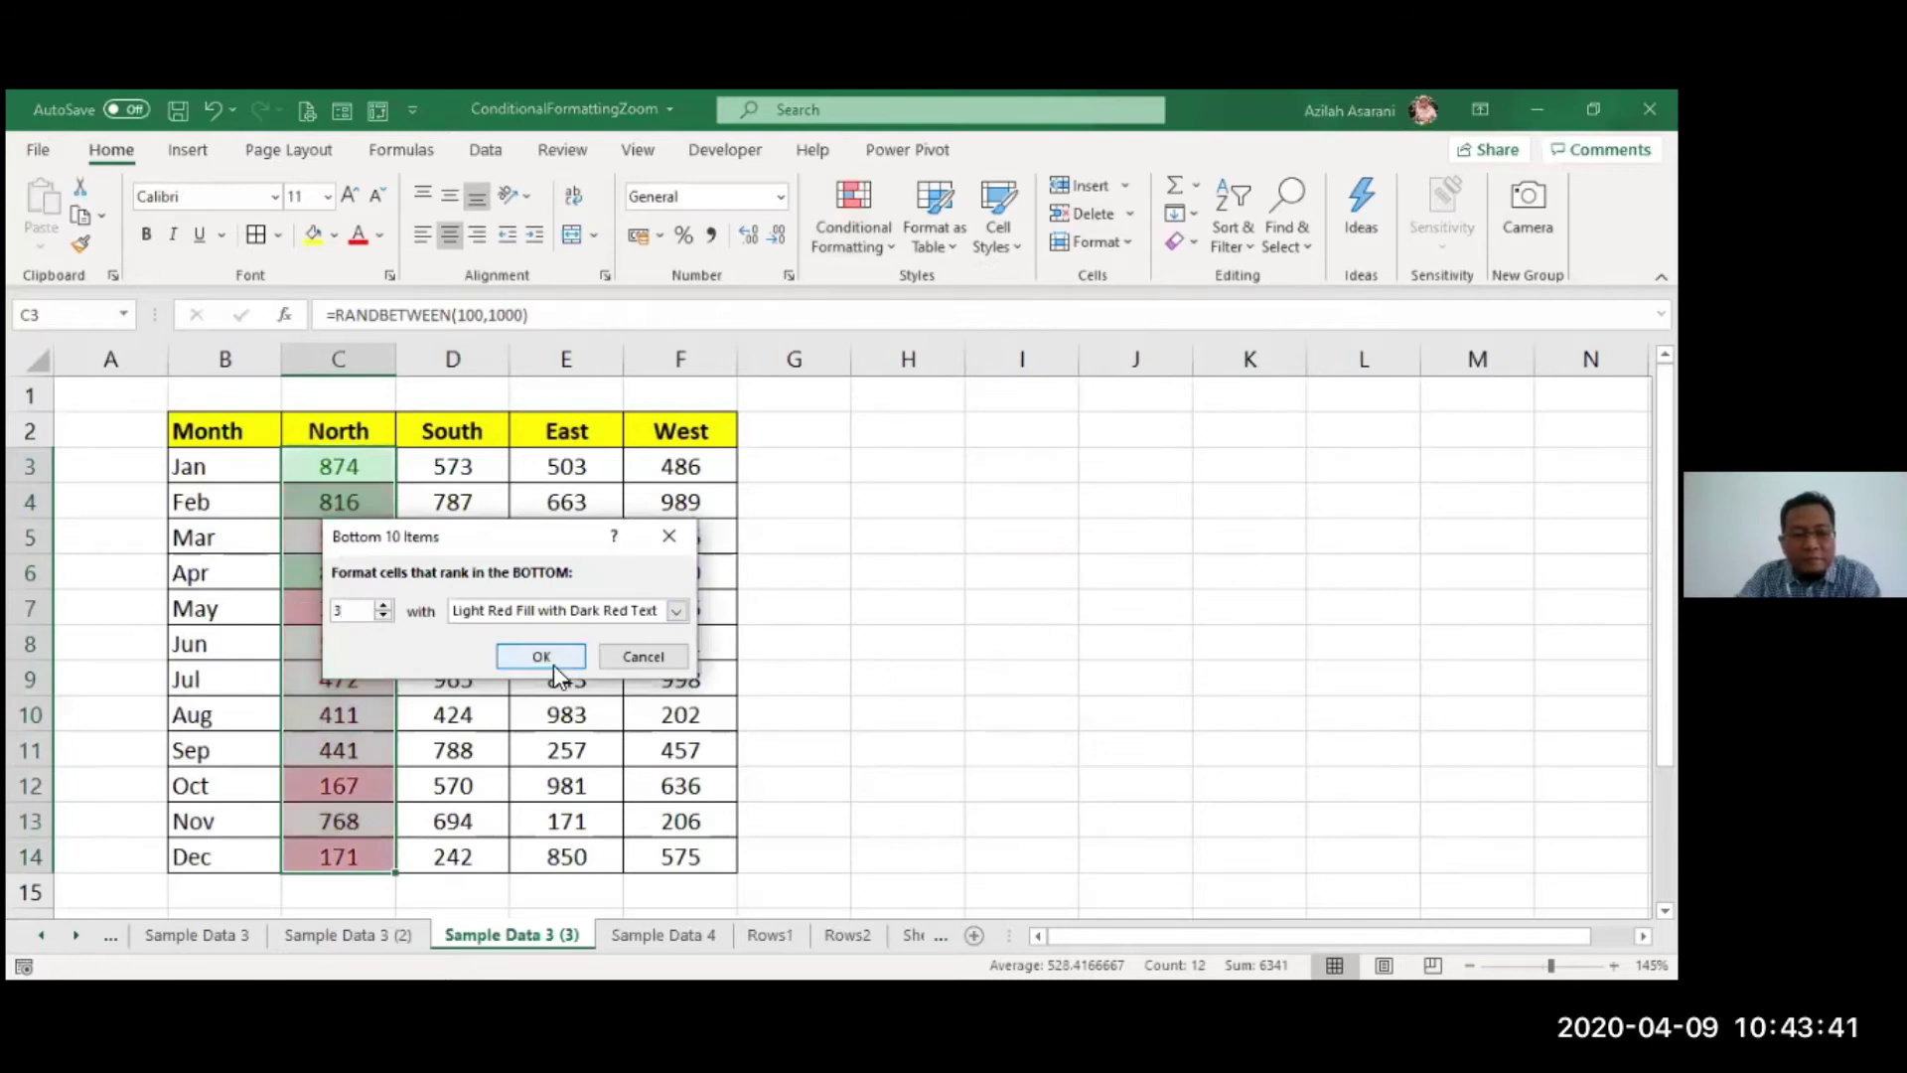
click(562, 611)
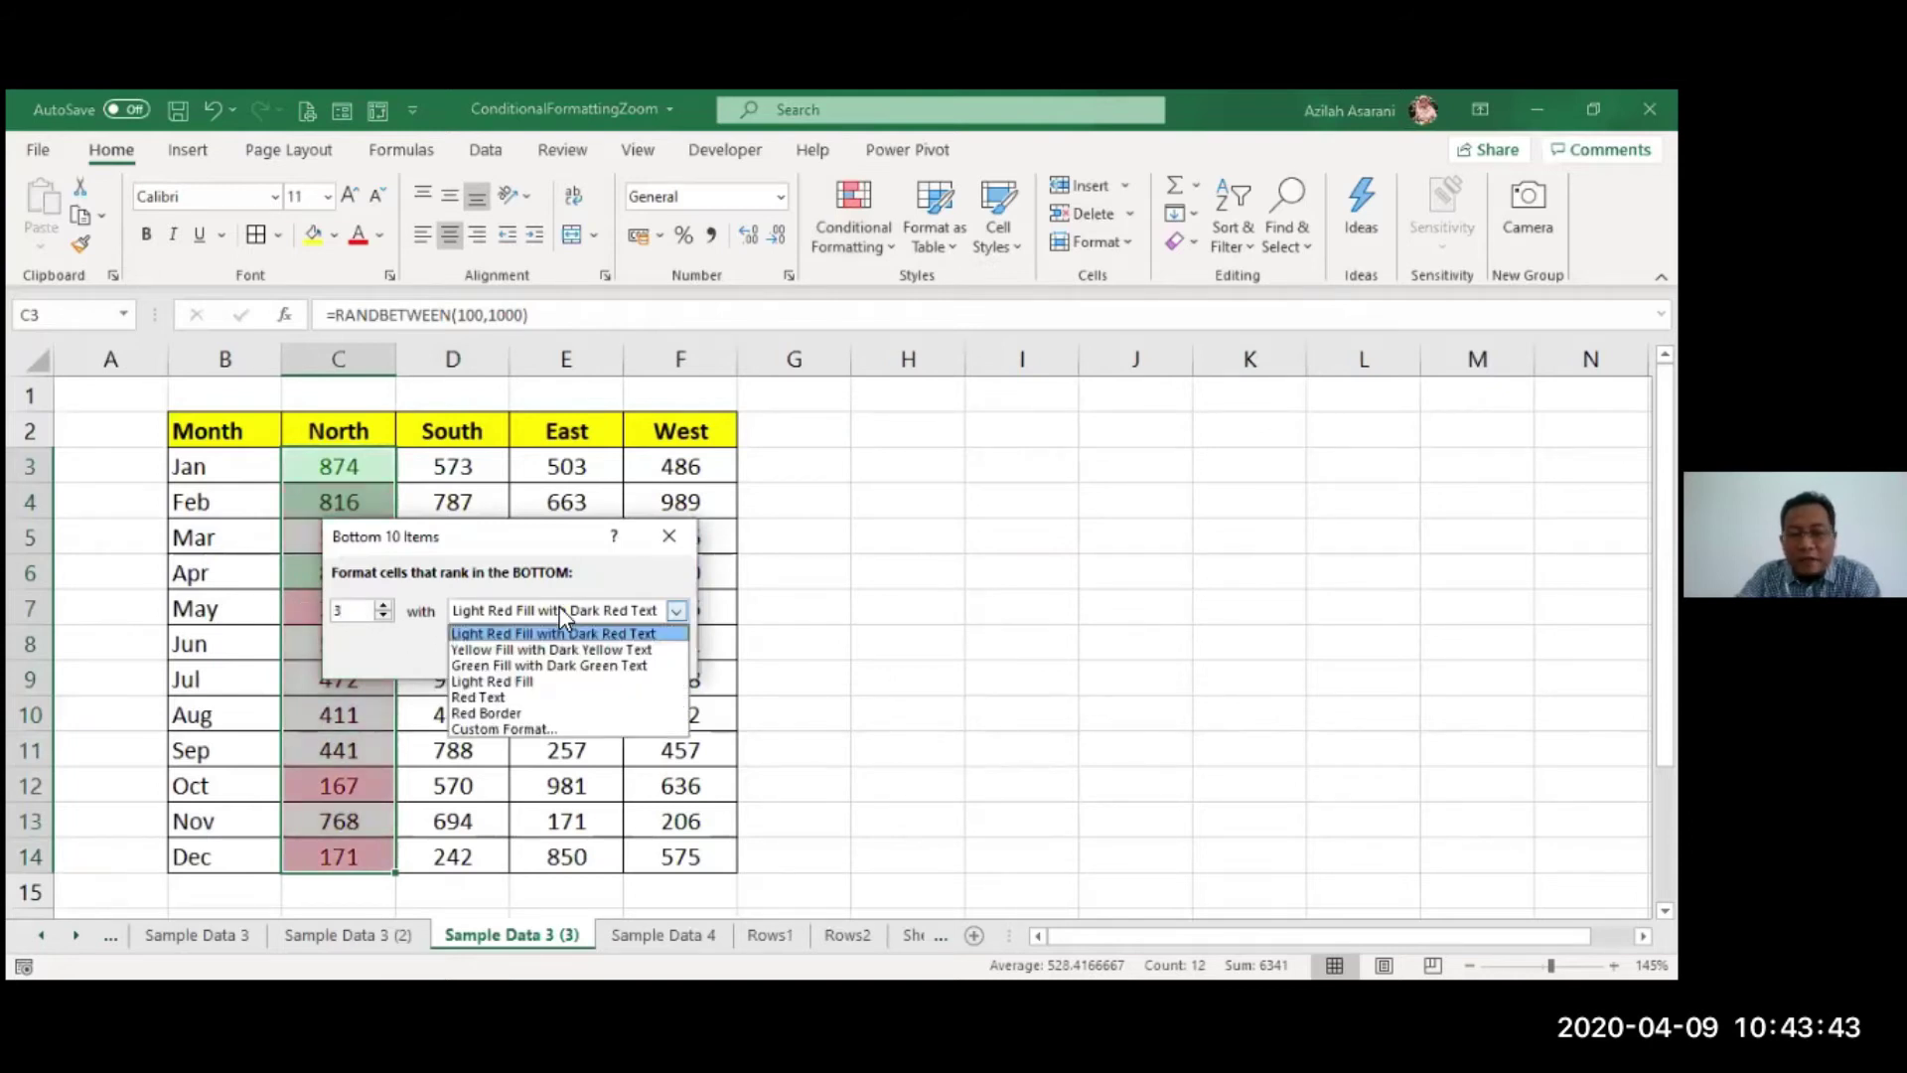
click(551, 729)
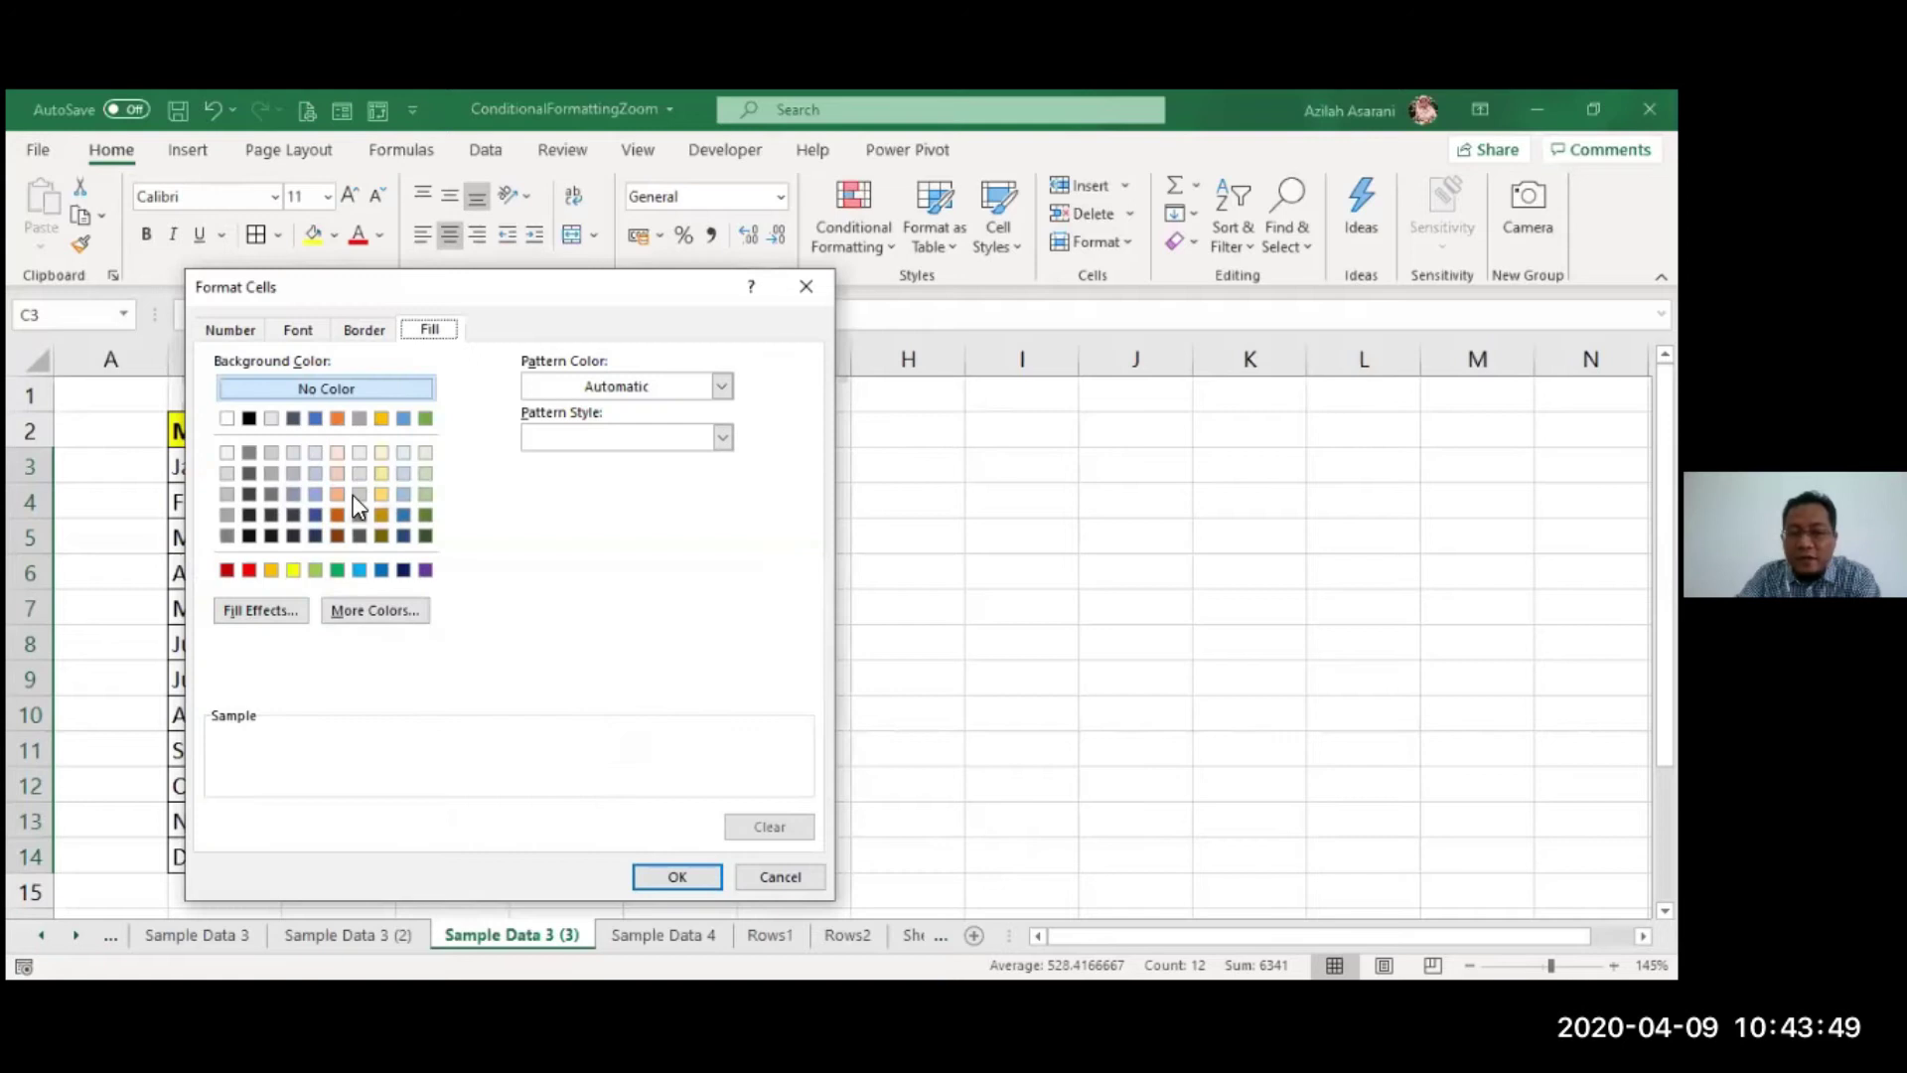
click(673, 876)
click(539, 655)
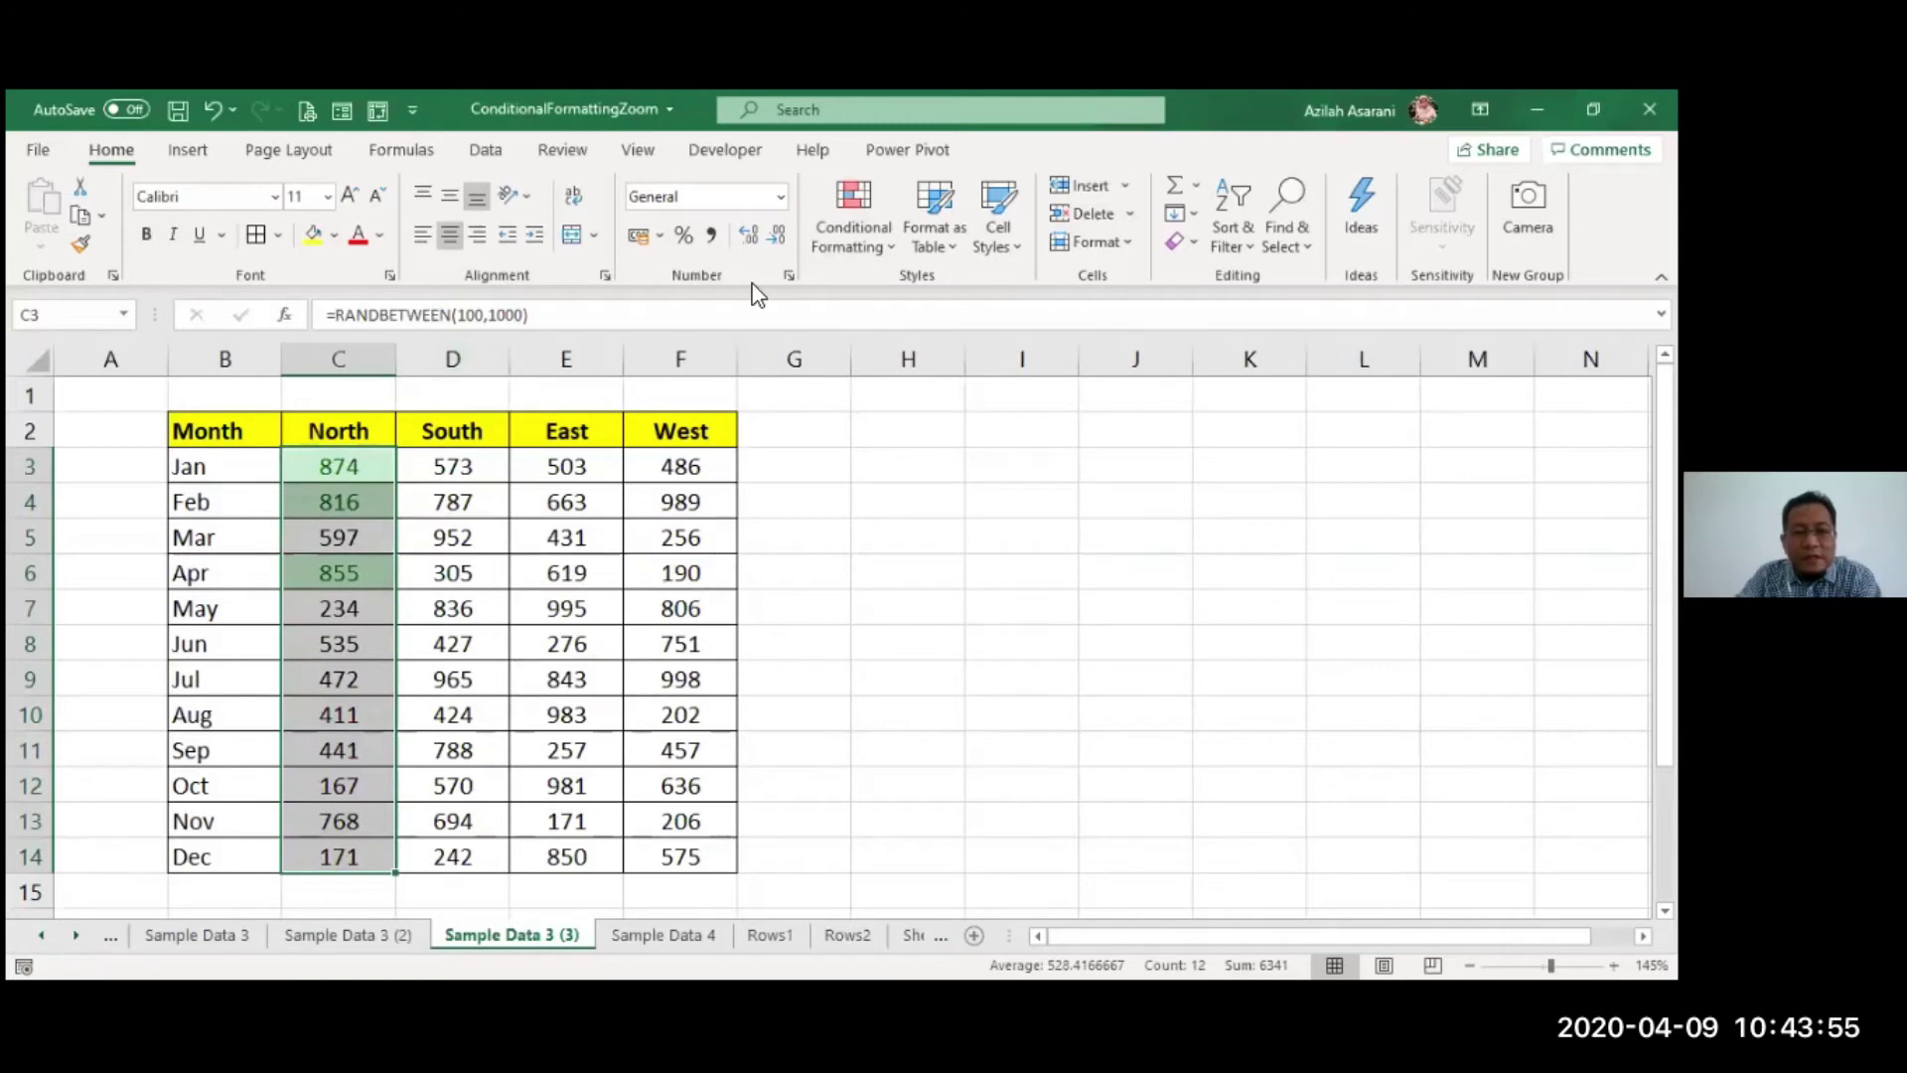
- Highlight the bottom 3 North values in C3:C14 with Light Red Fill with Dark Red Text
click(856, 224)
mouse_move(953, 333)
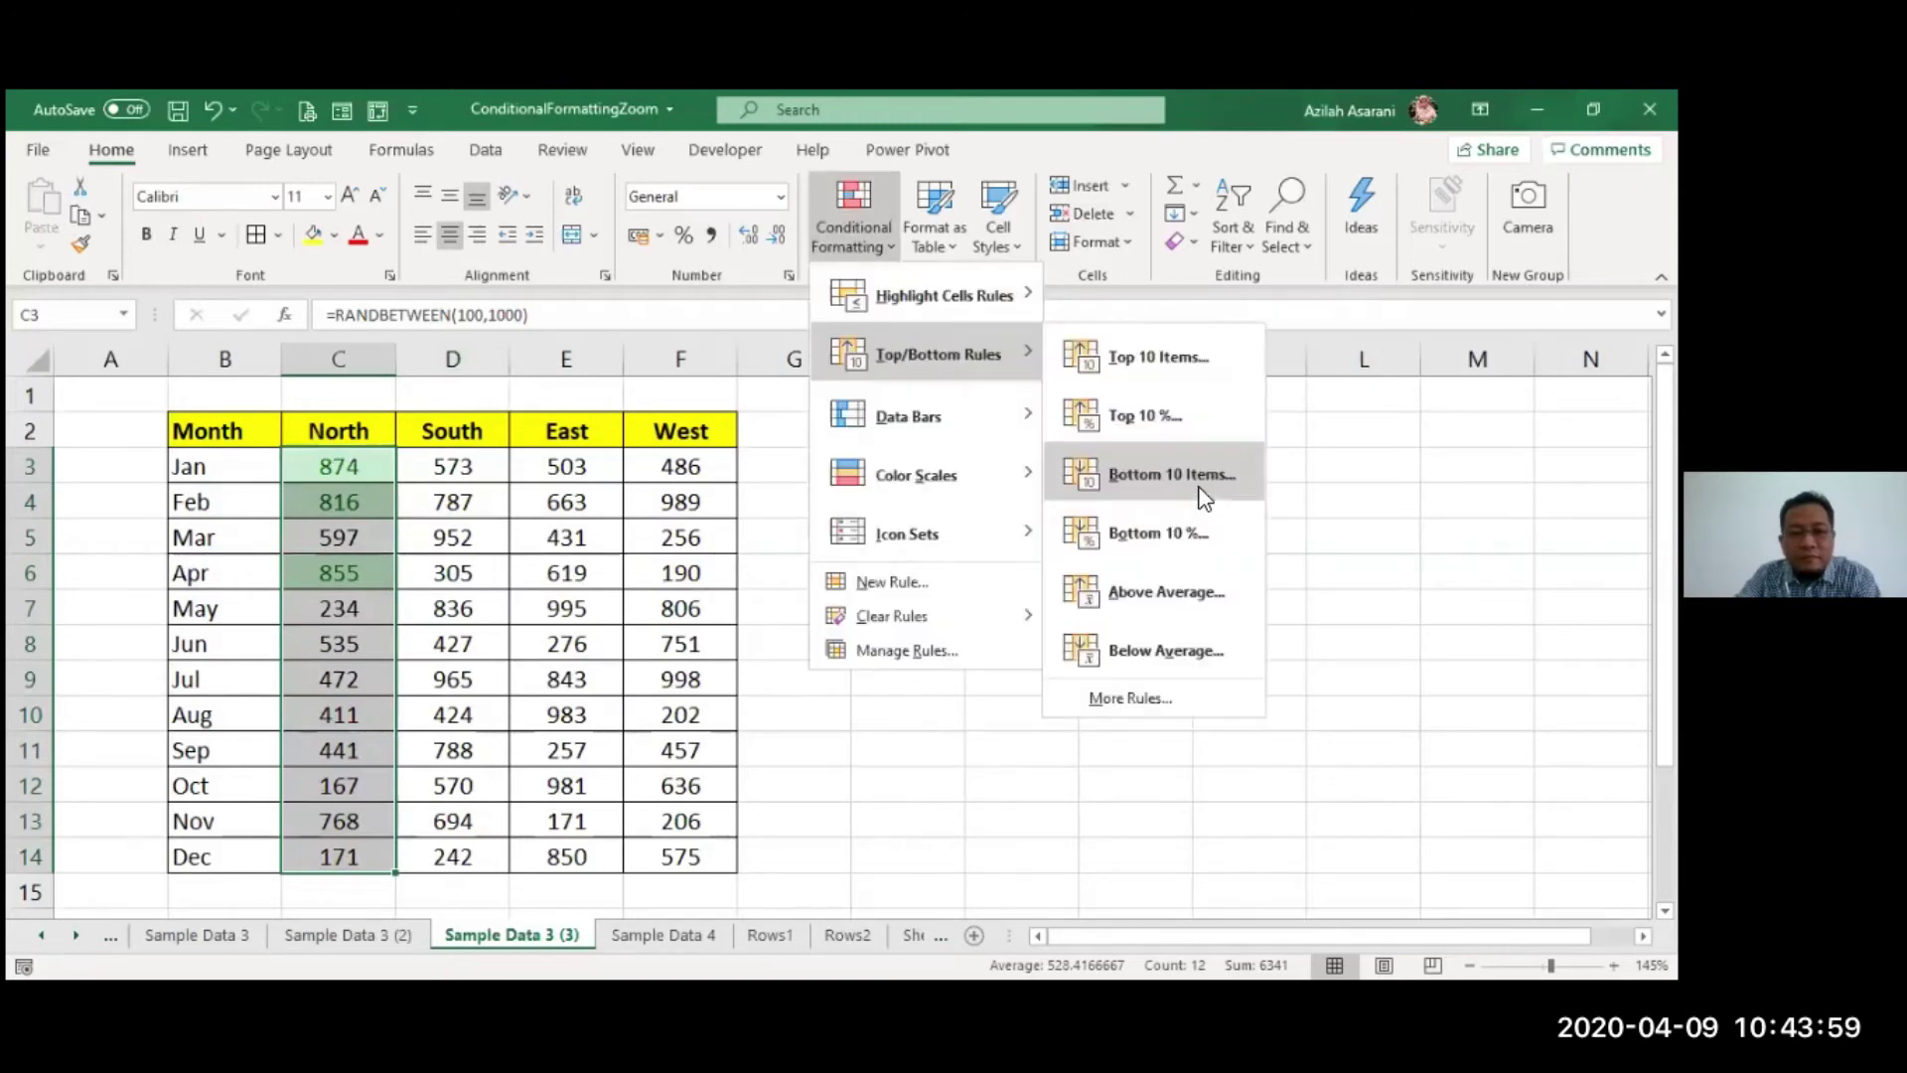
click(1202, 412)
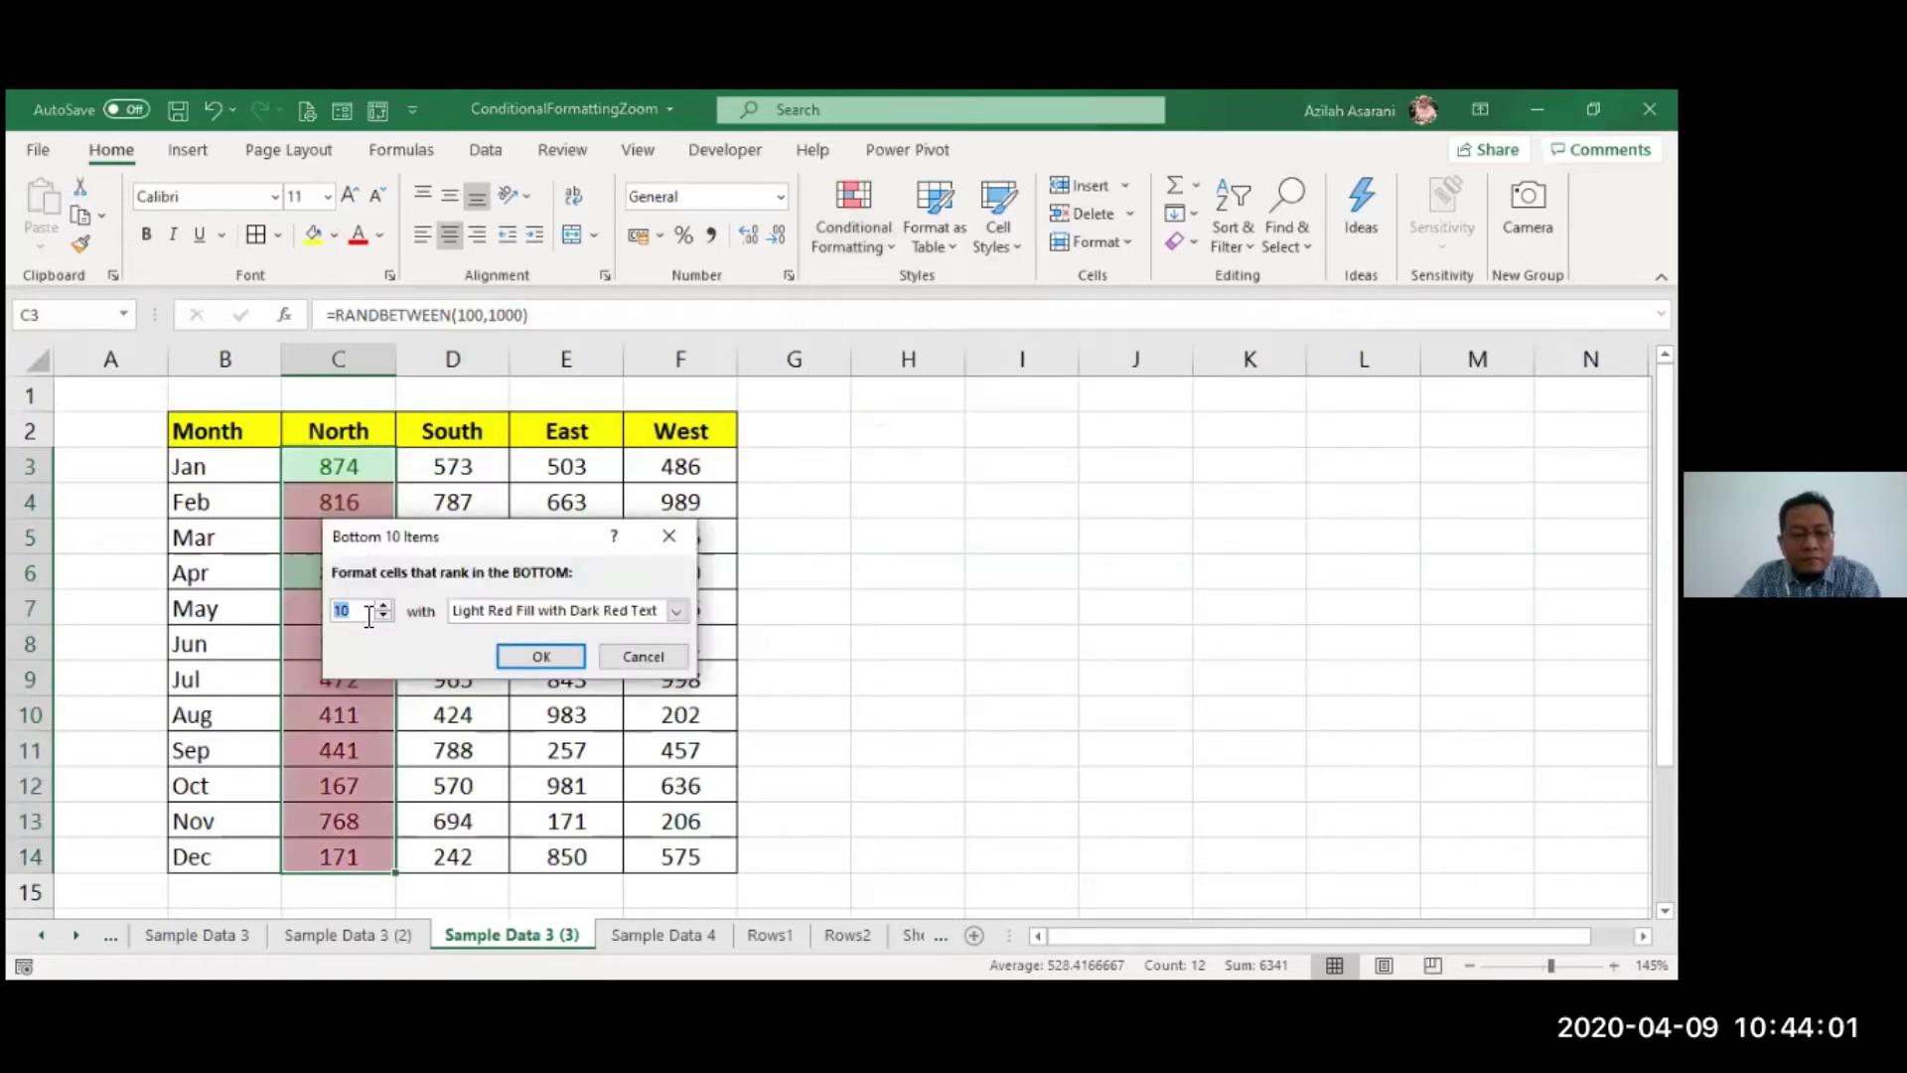
click(552, 662)
click(657, 570)
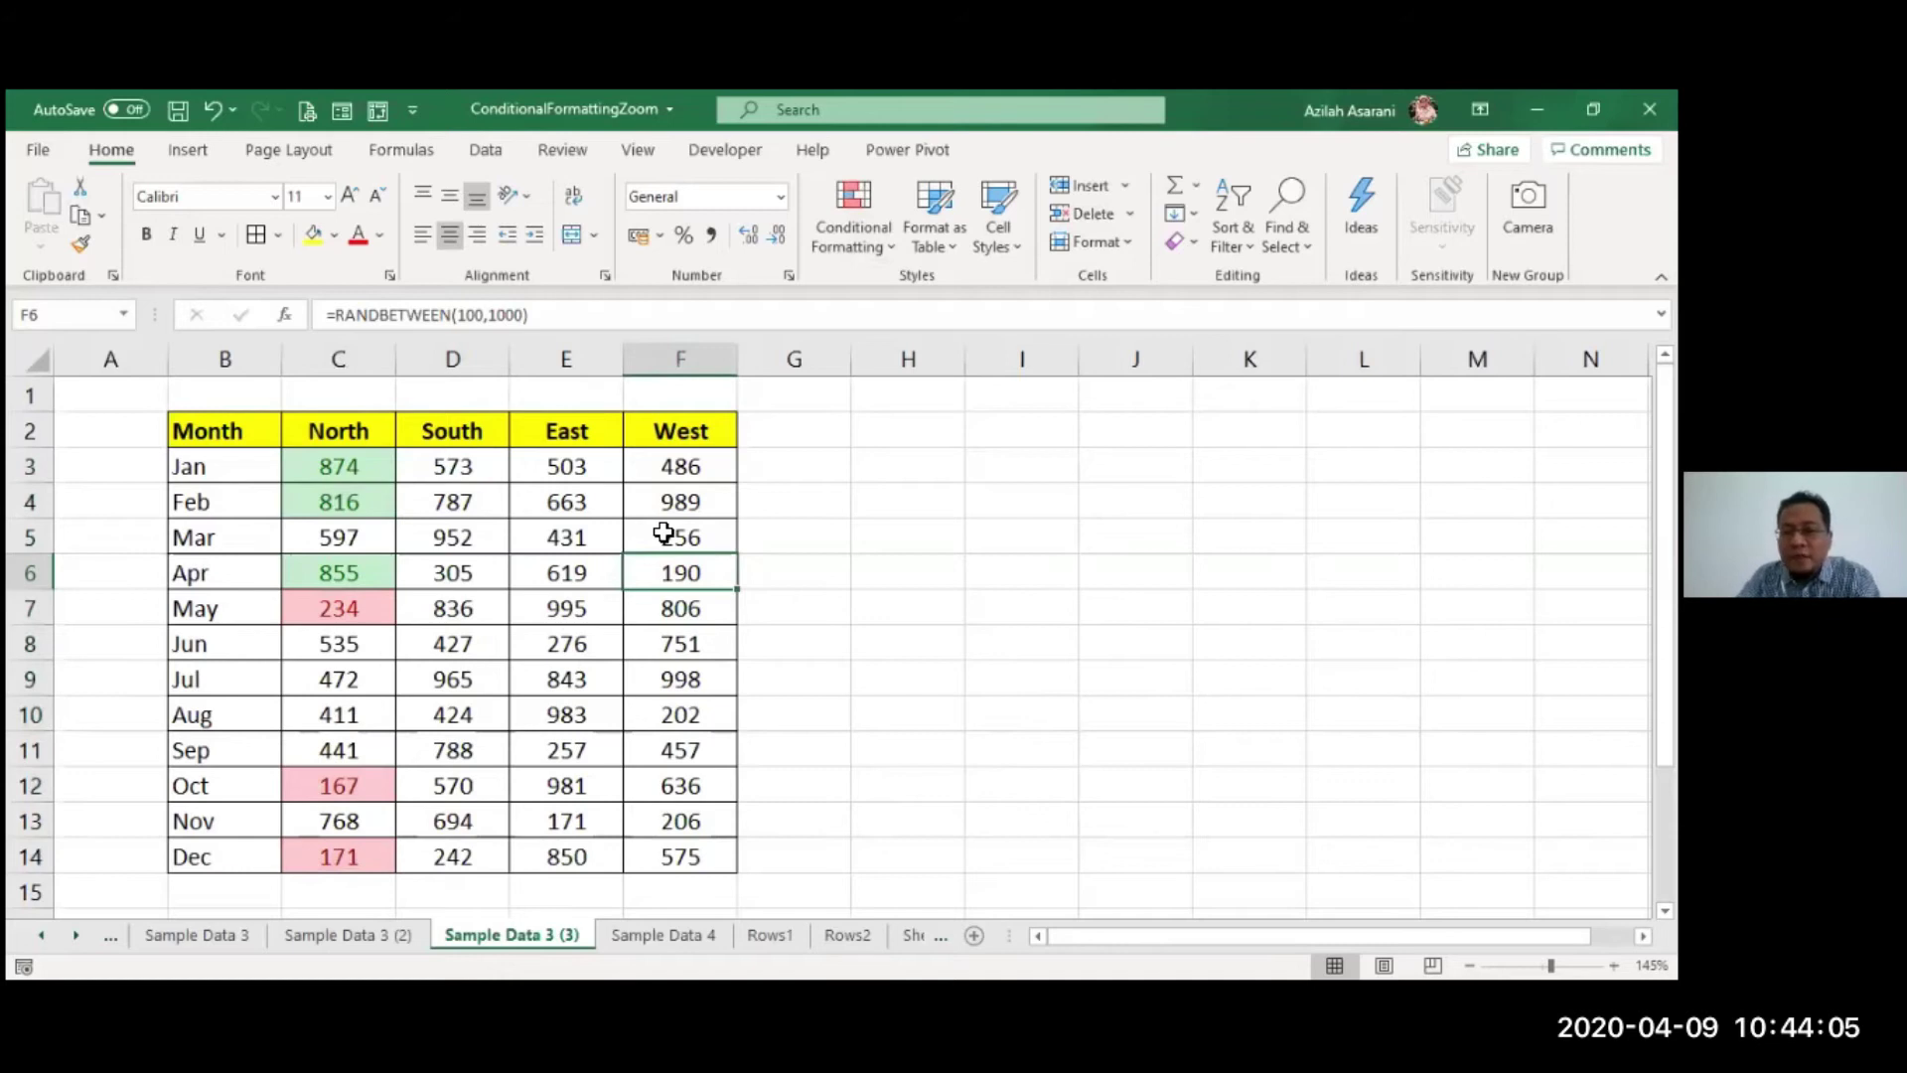
- Copy the formatting of C3 separately onto the South values D3:D14, East values E3:E14 and West values F3:F14
click(316, 465)
click(79, 241)
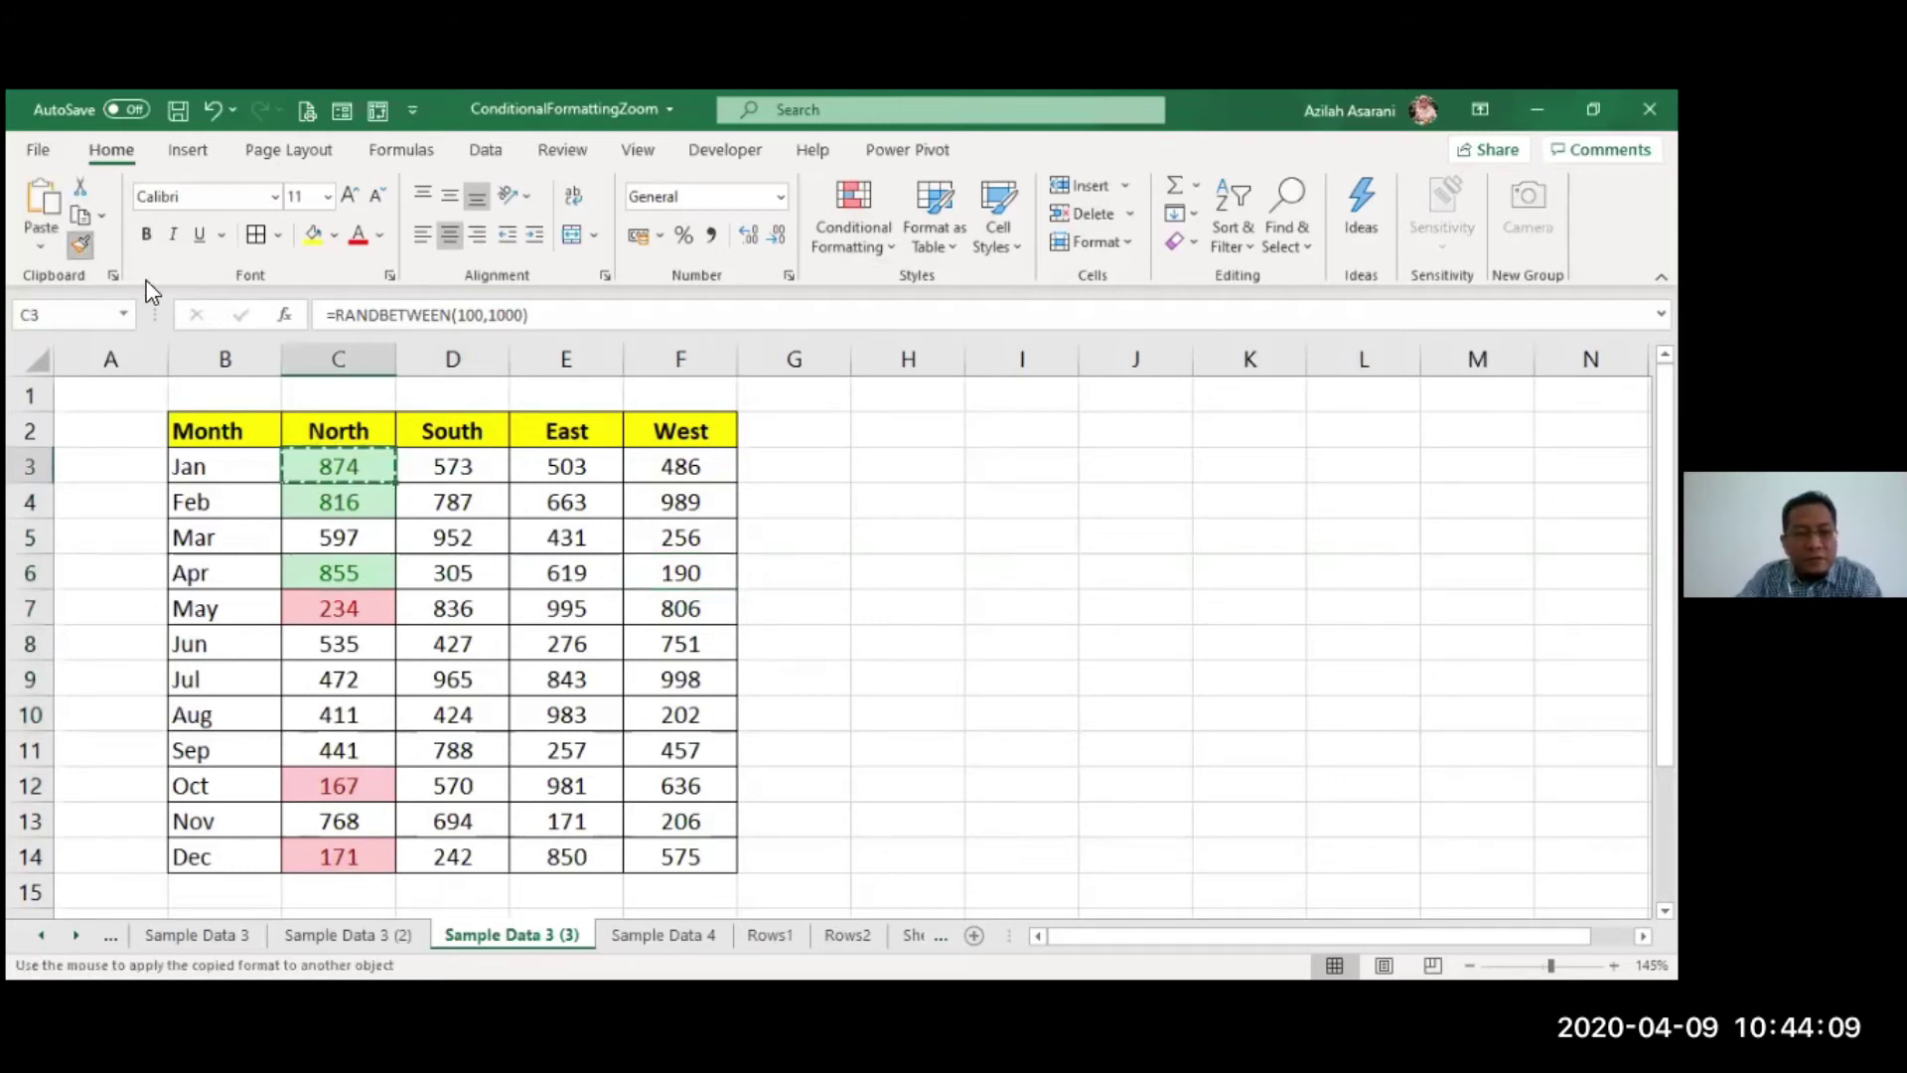
drag(427, 469, 451, 860)
mouse_move(566, 473)
mouse_down()
mouse_move(536, 830)
mouse_move(562, 864)
mouse_up()
drag(665, 471, 677, 856)
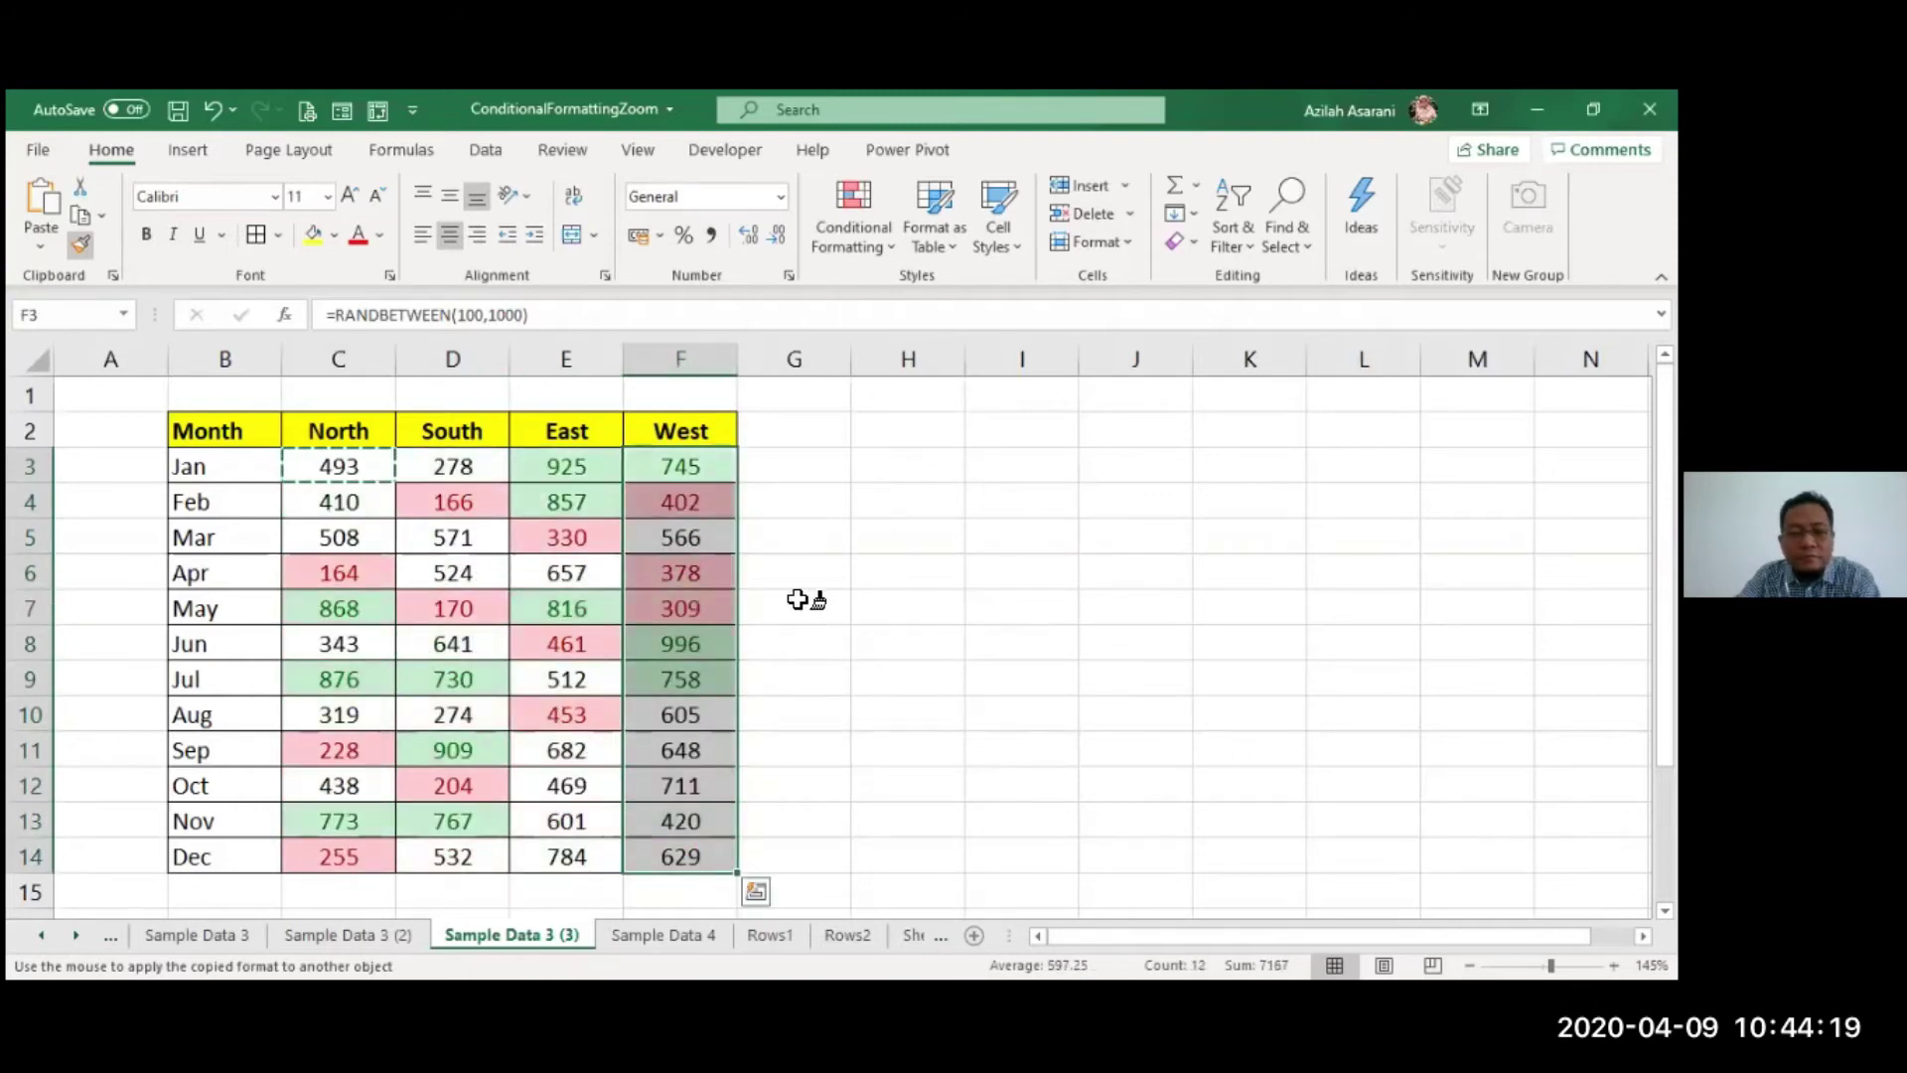
- Insert a Stacked Line with Markers chart of the whole table, narrow it slightly and place it beside the table from column G
click(503, 572)
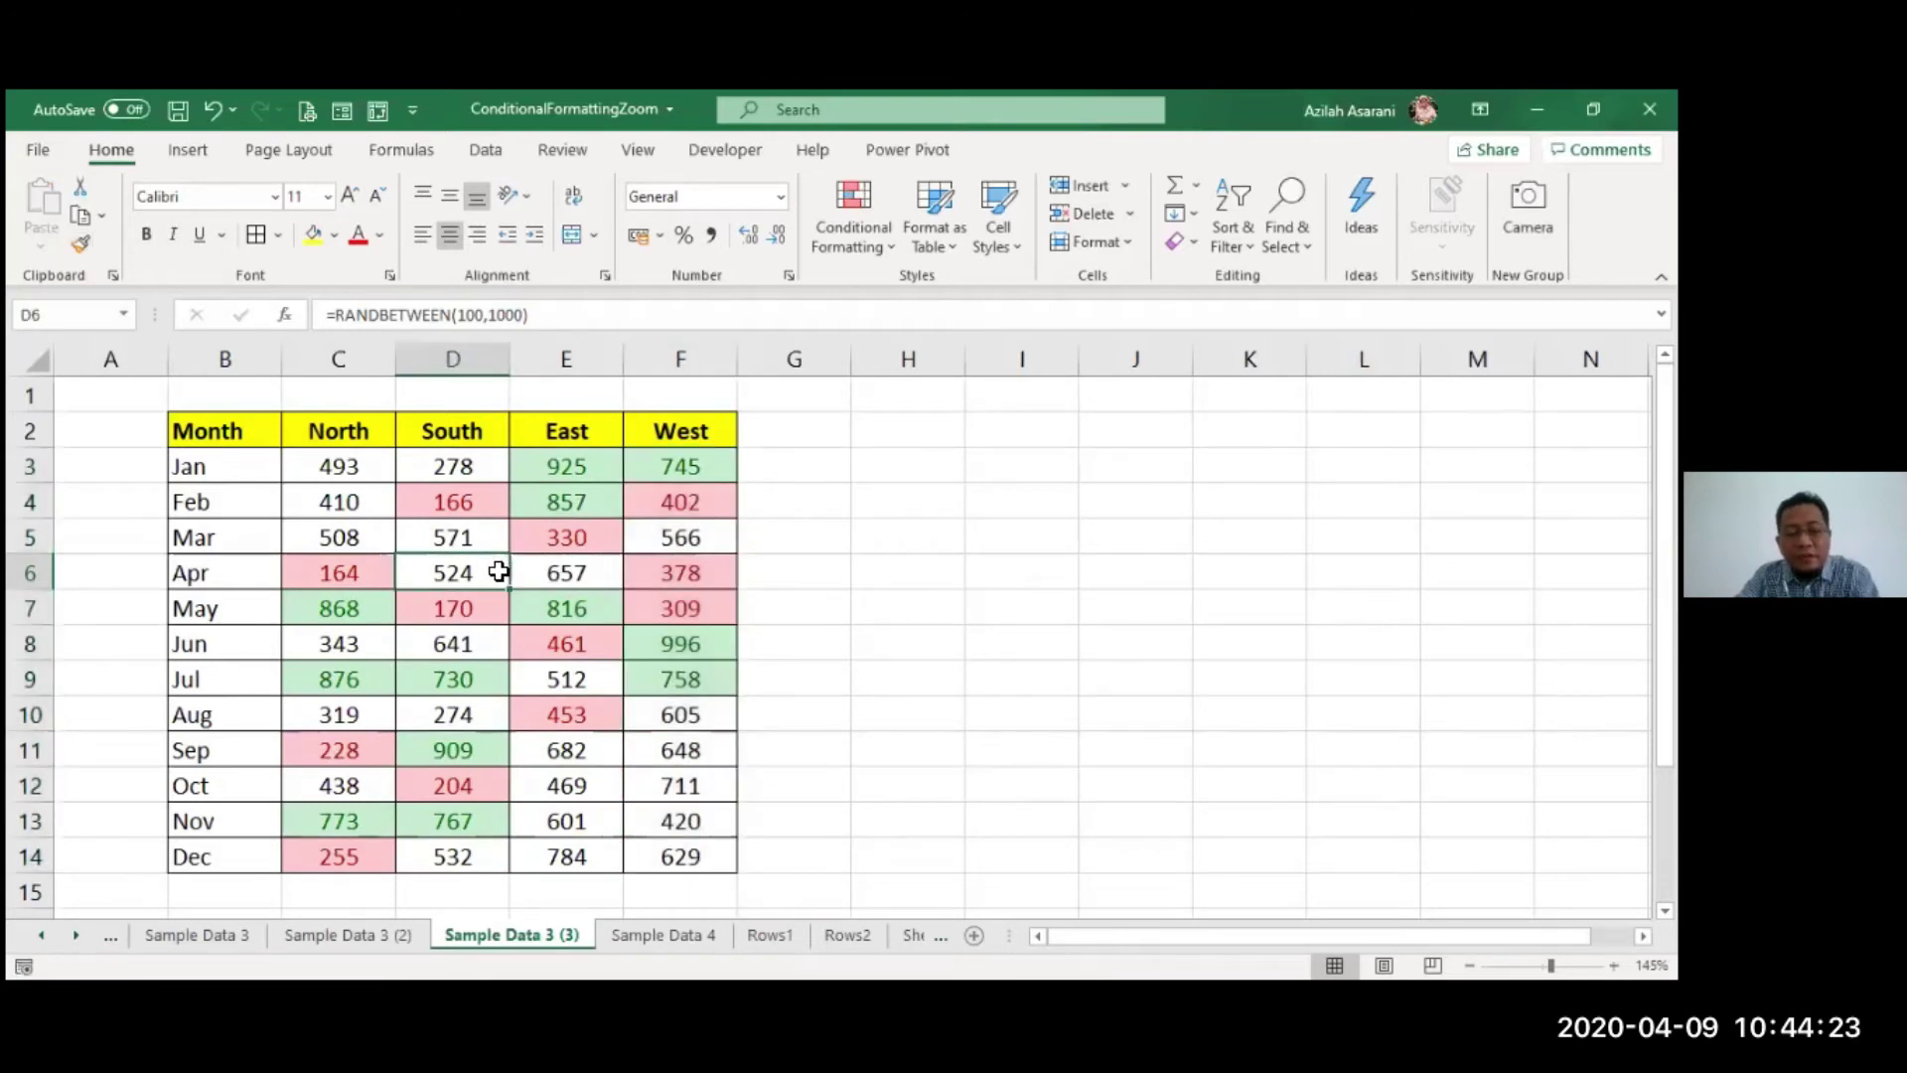
key(ctrl+a)
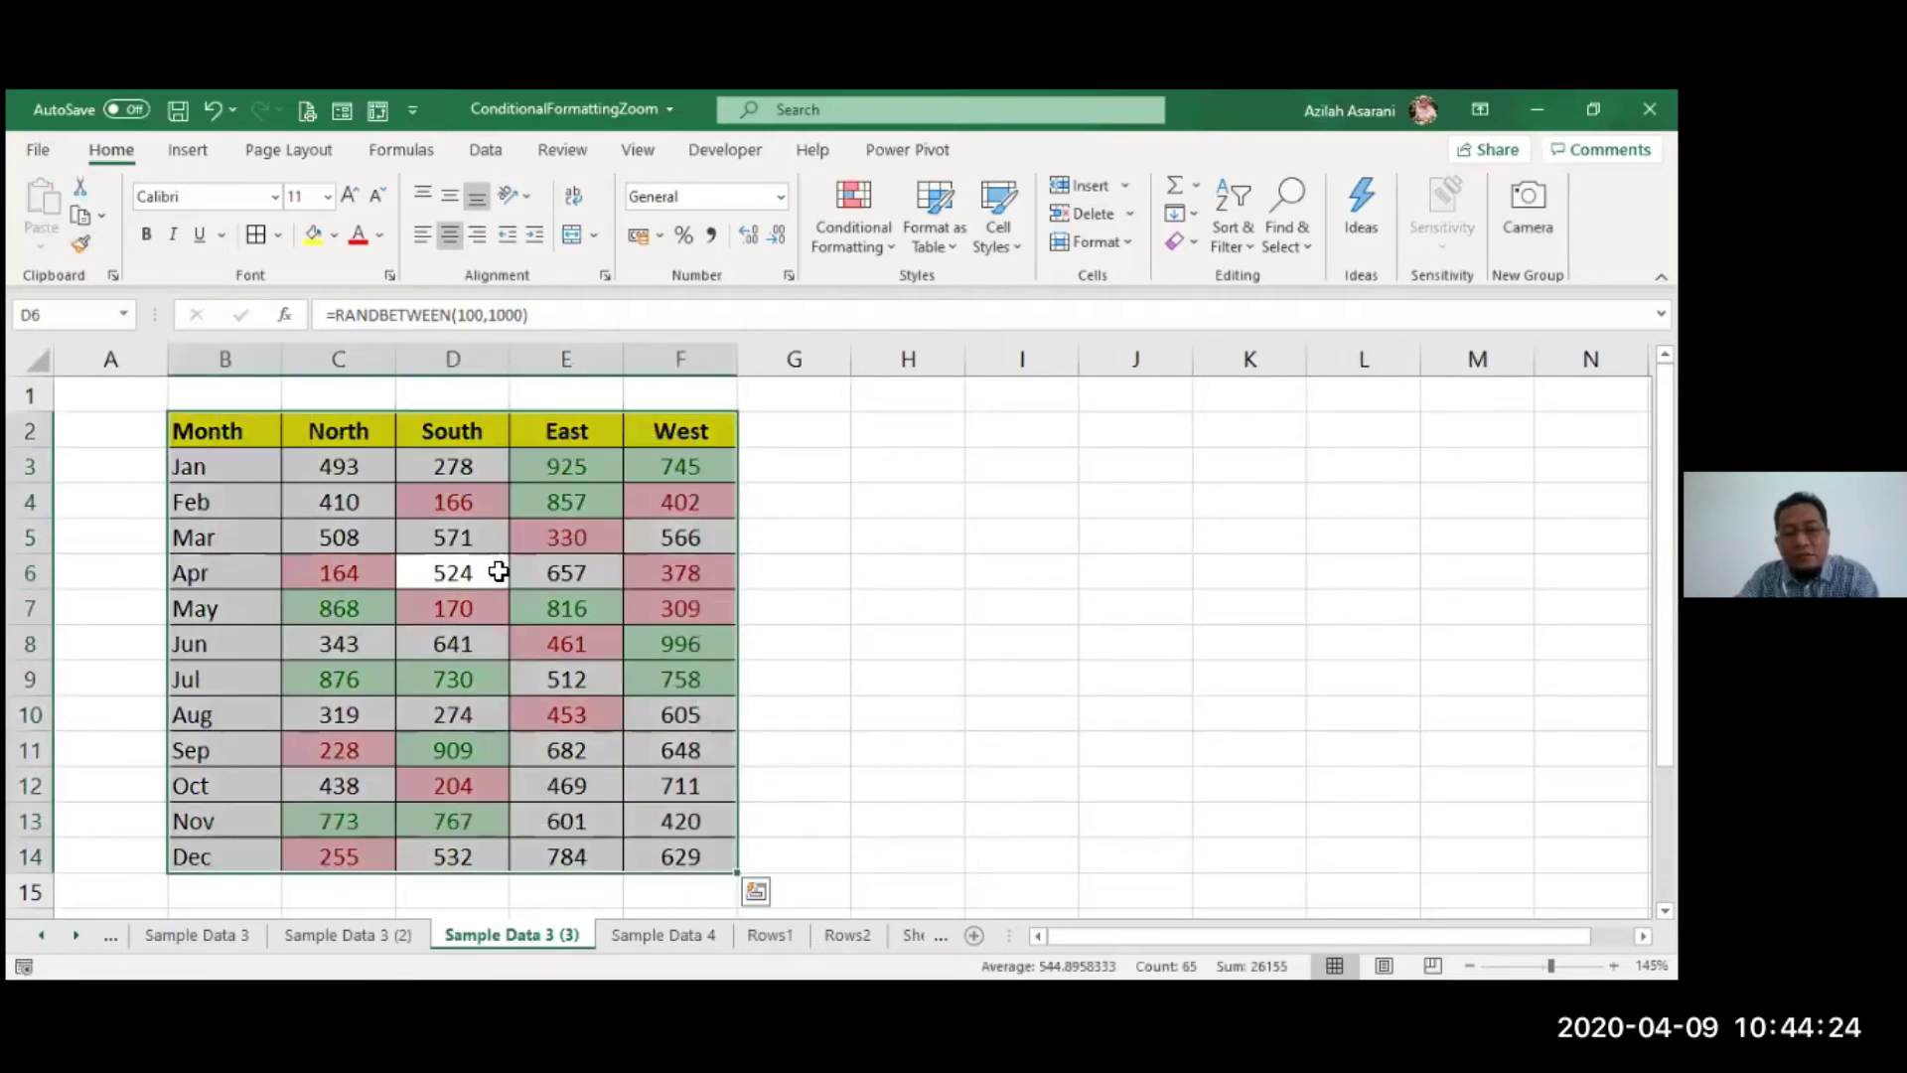
click(182, 147)
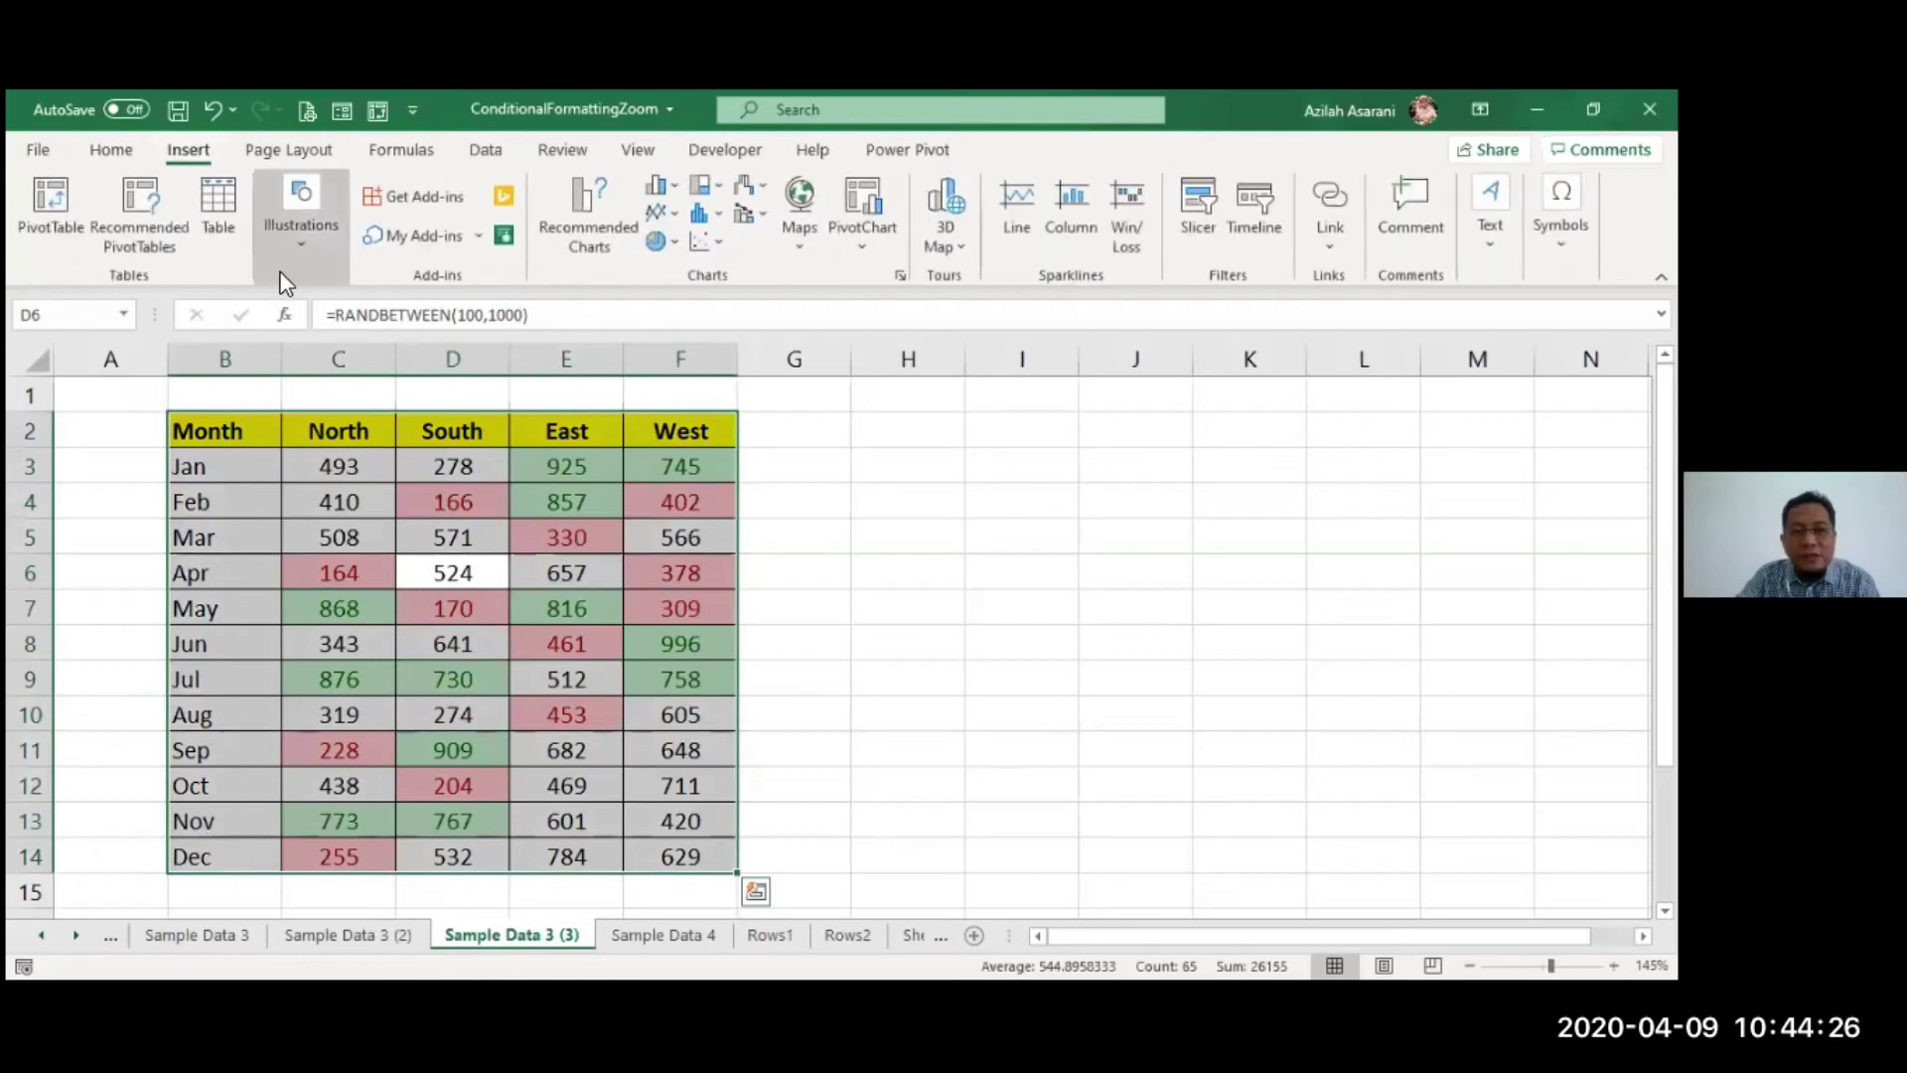
click(654, 218)
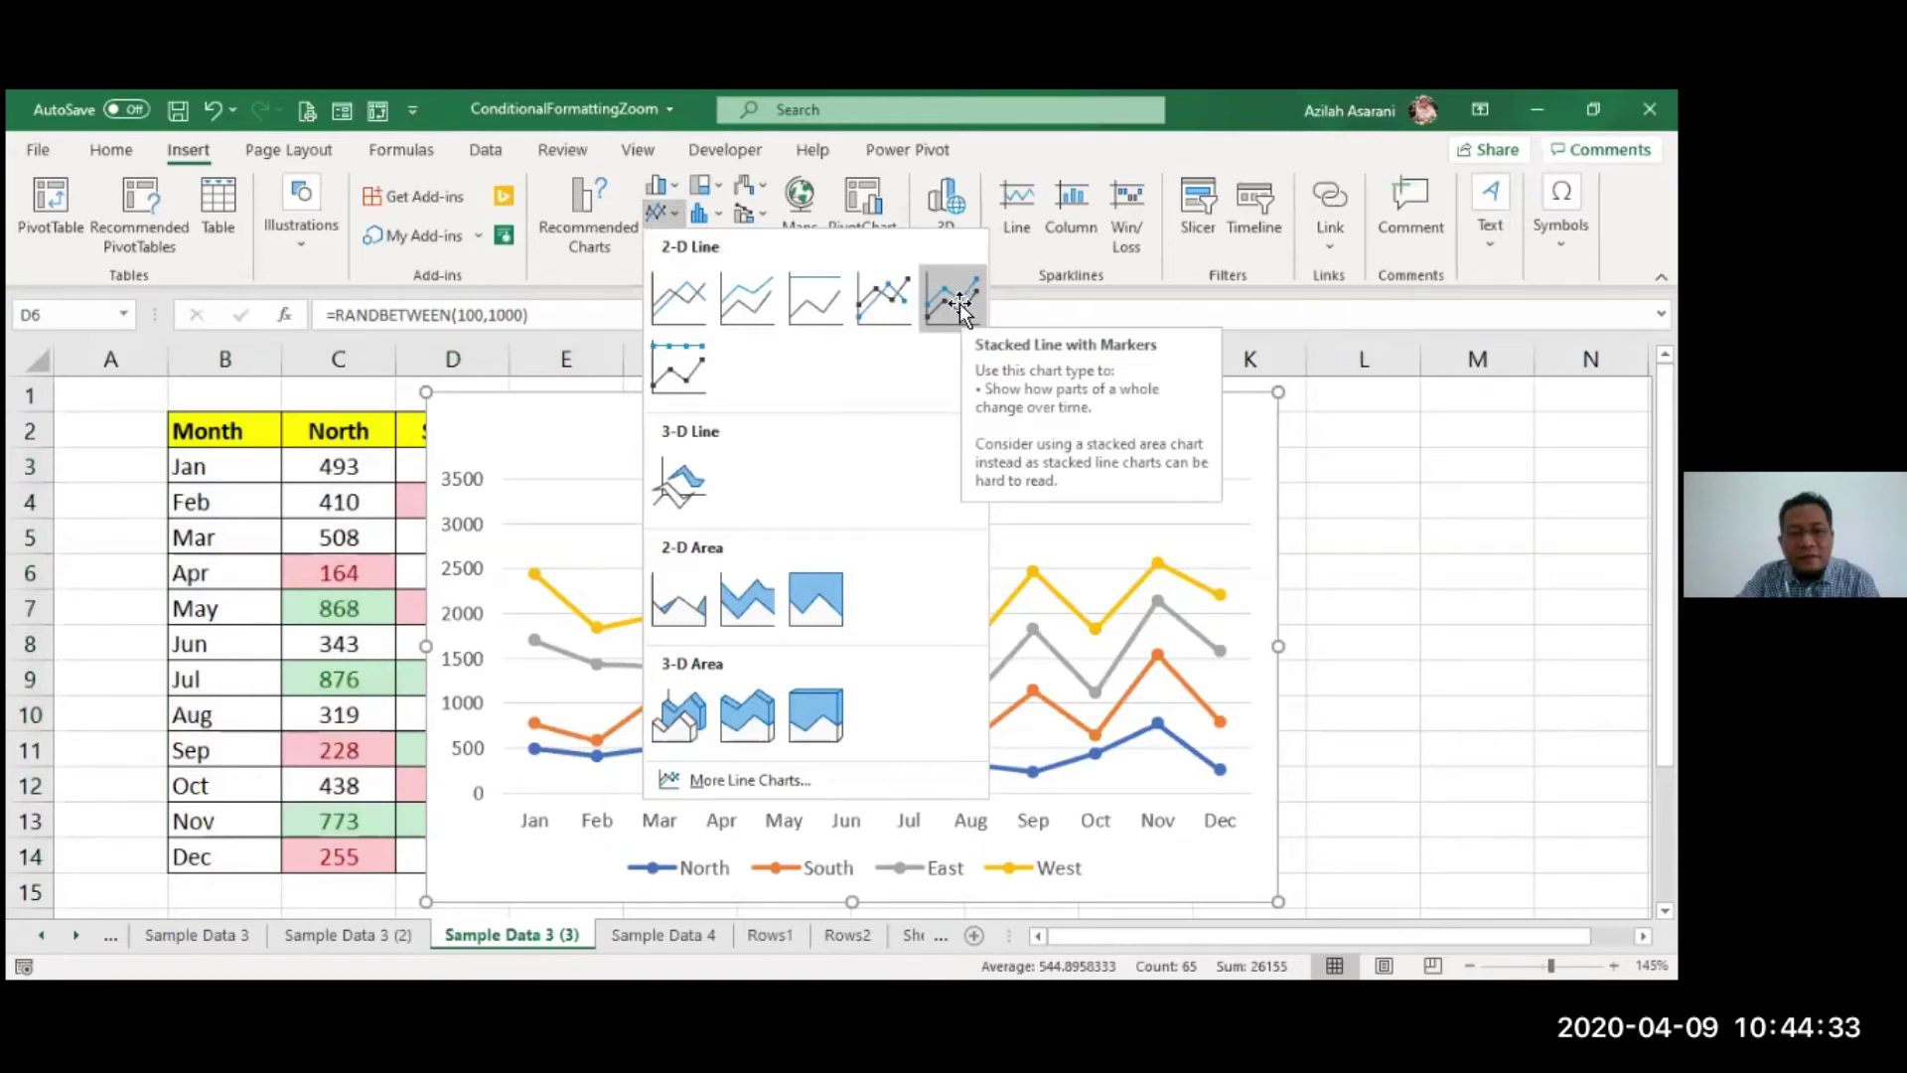
click(955, 301)
drag(425, 646, 475, 646)
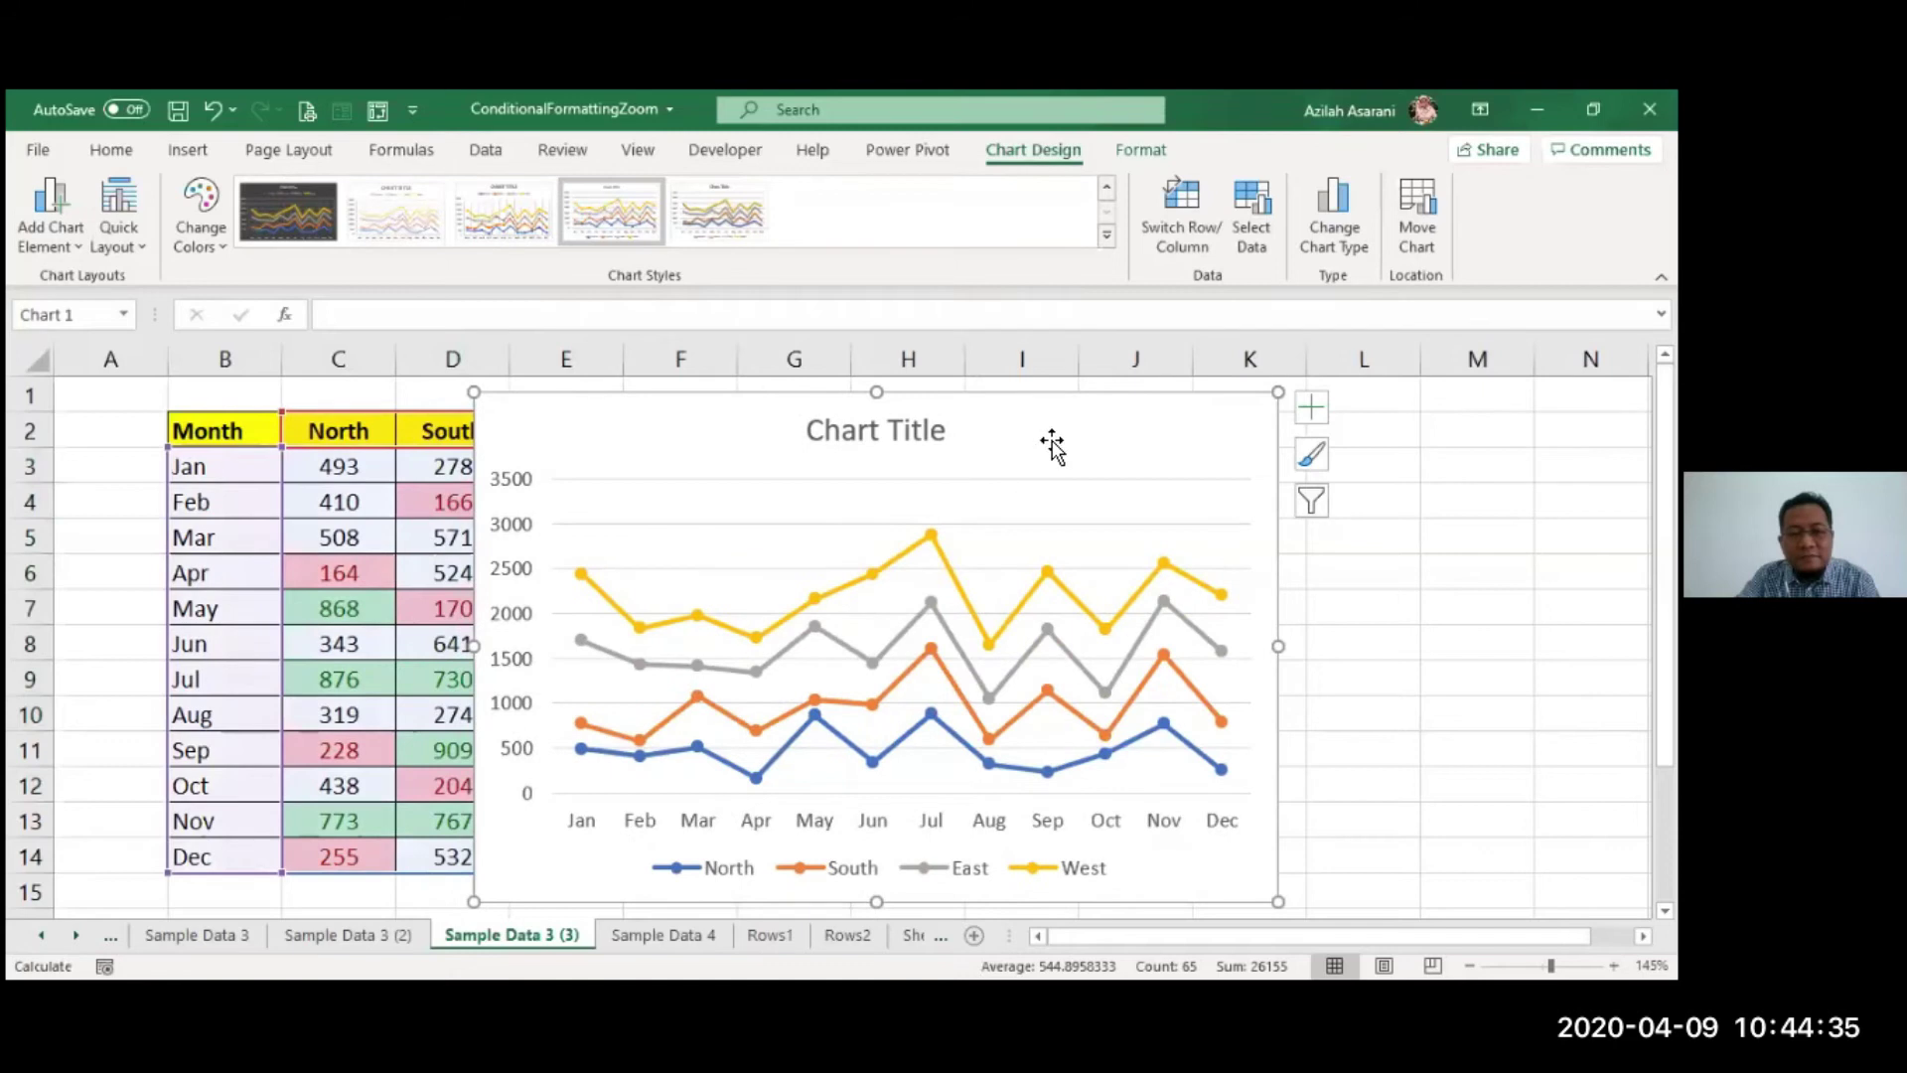
drag(1097, 406, 1352, 415)
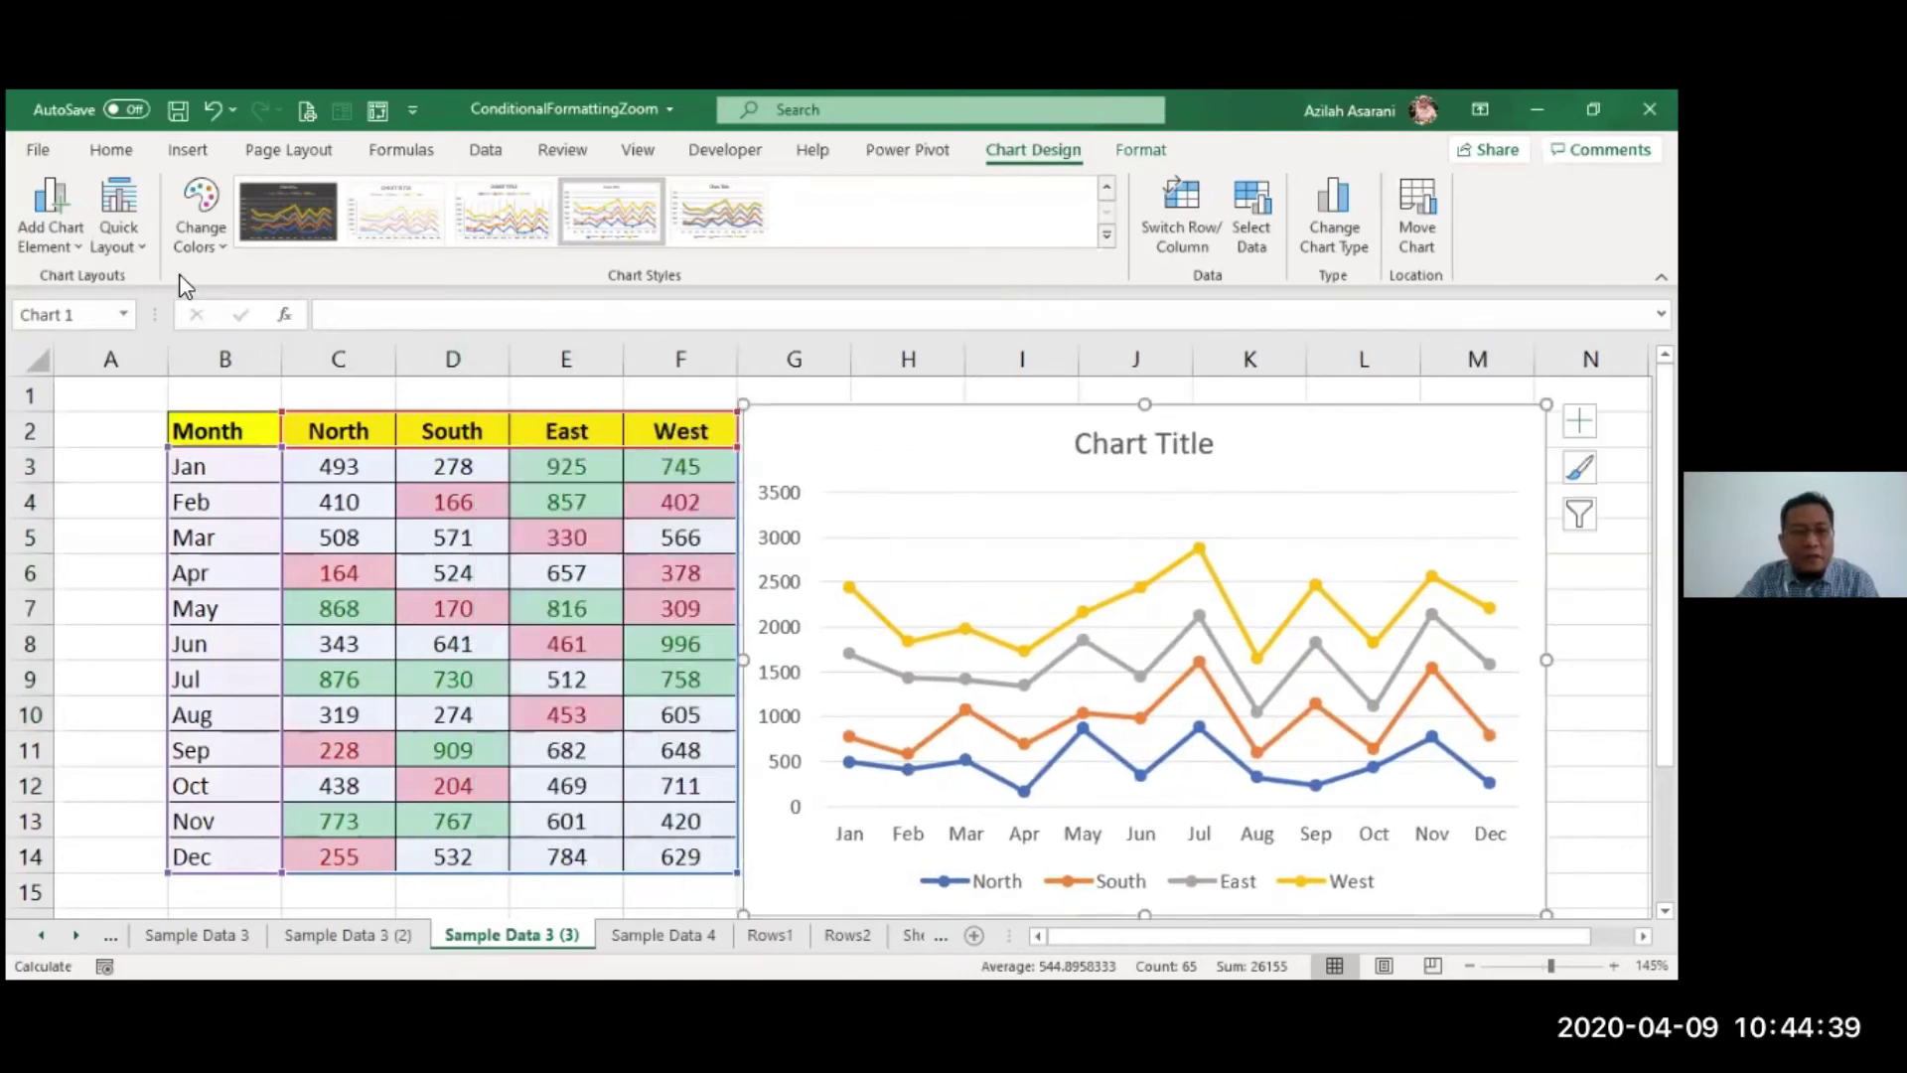
- Apply the dark chart style with glowing lines and set the chart title to PROGRESS CHART
click(313, 215)
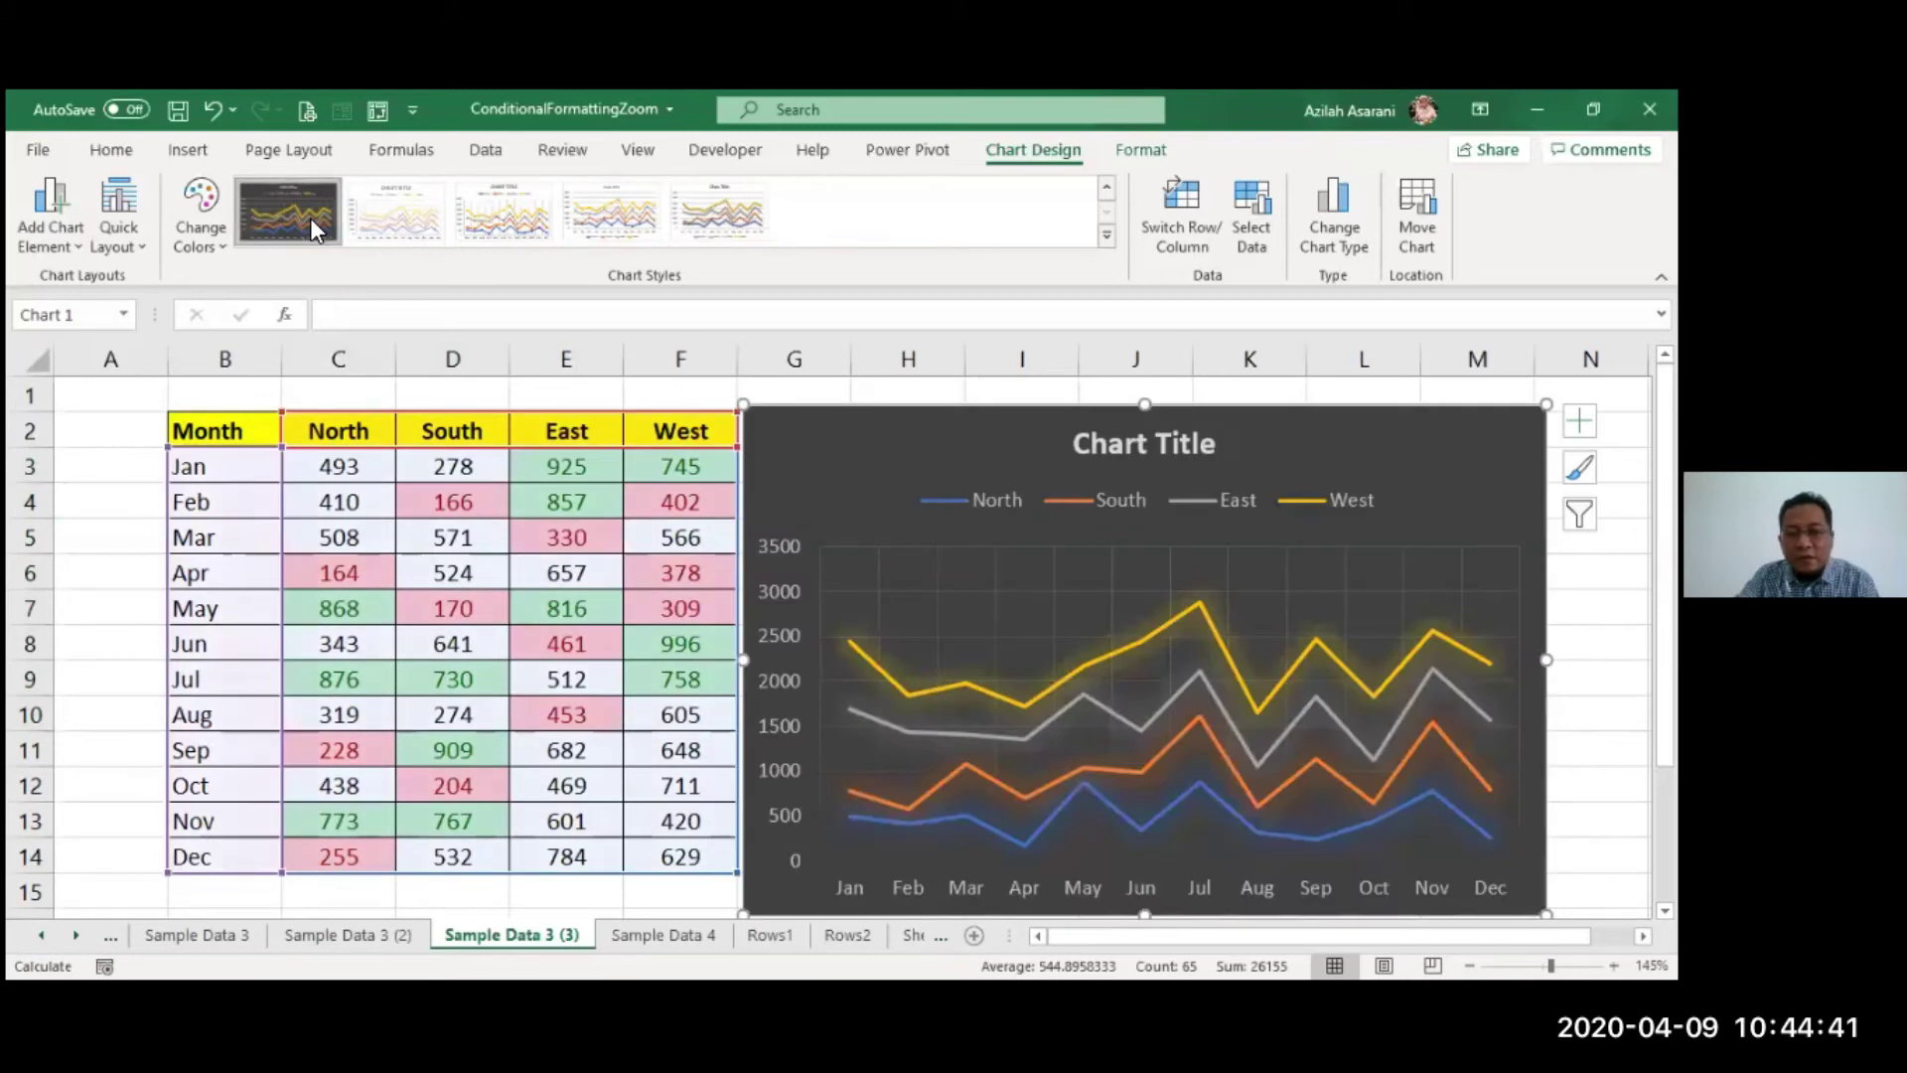
click(1103, 441)
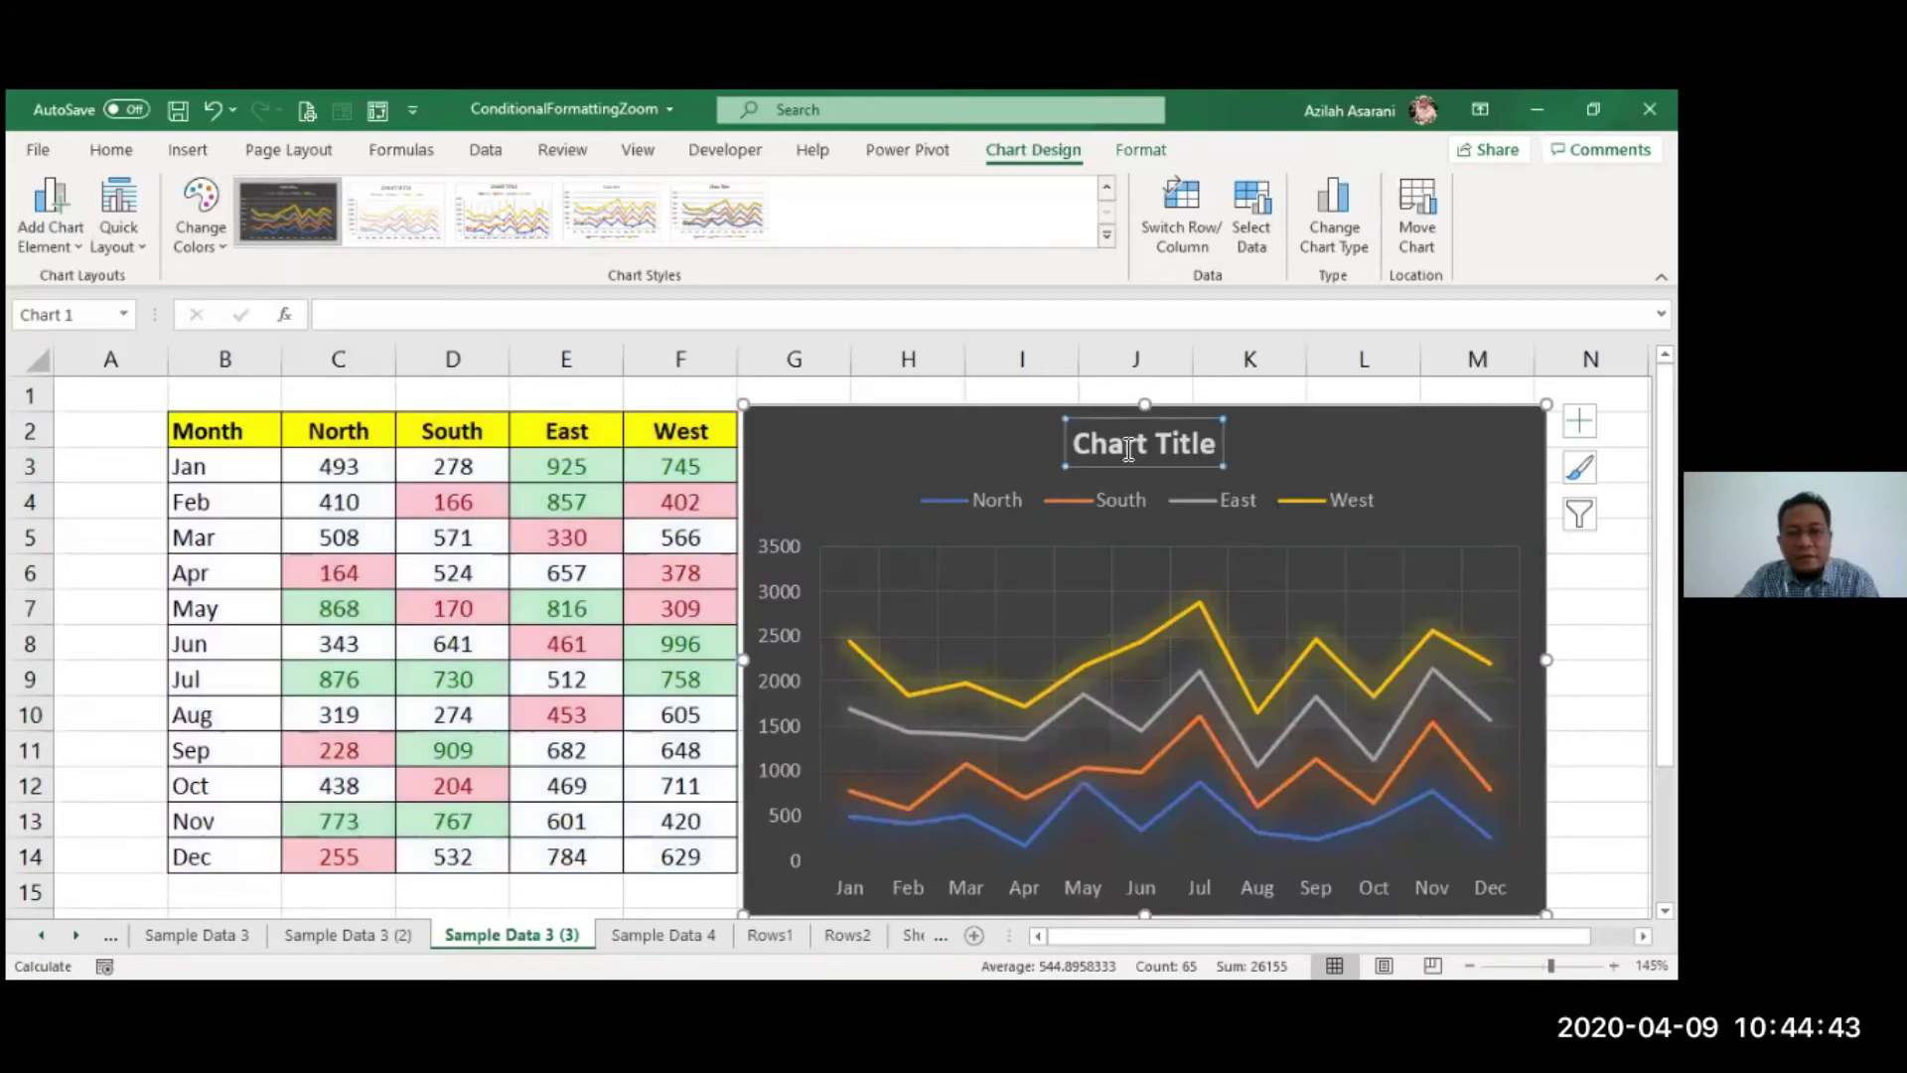
text(progress)
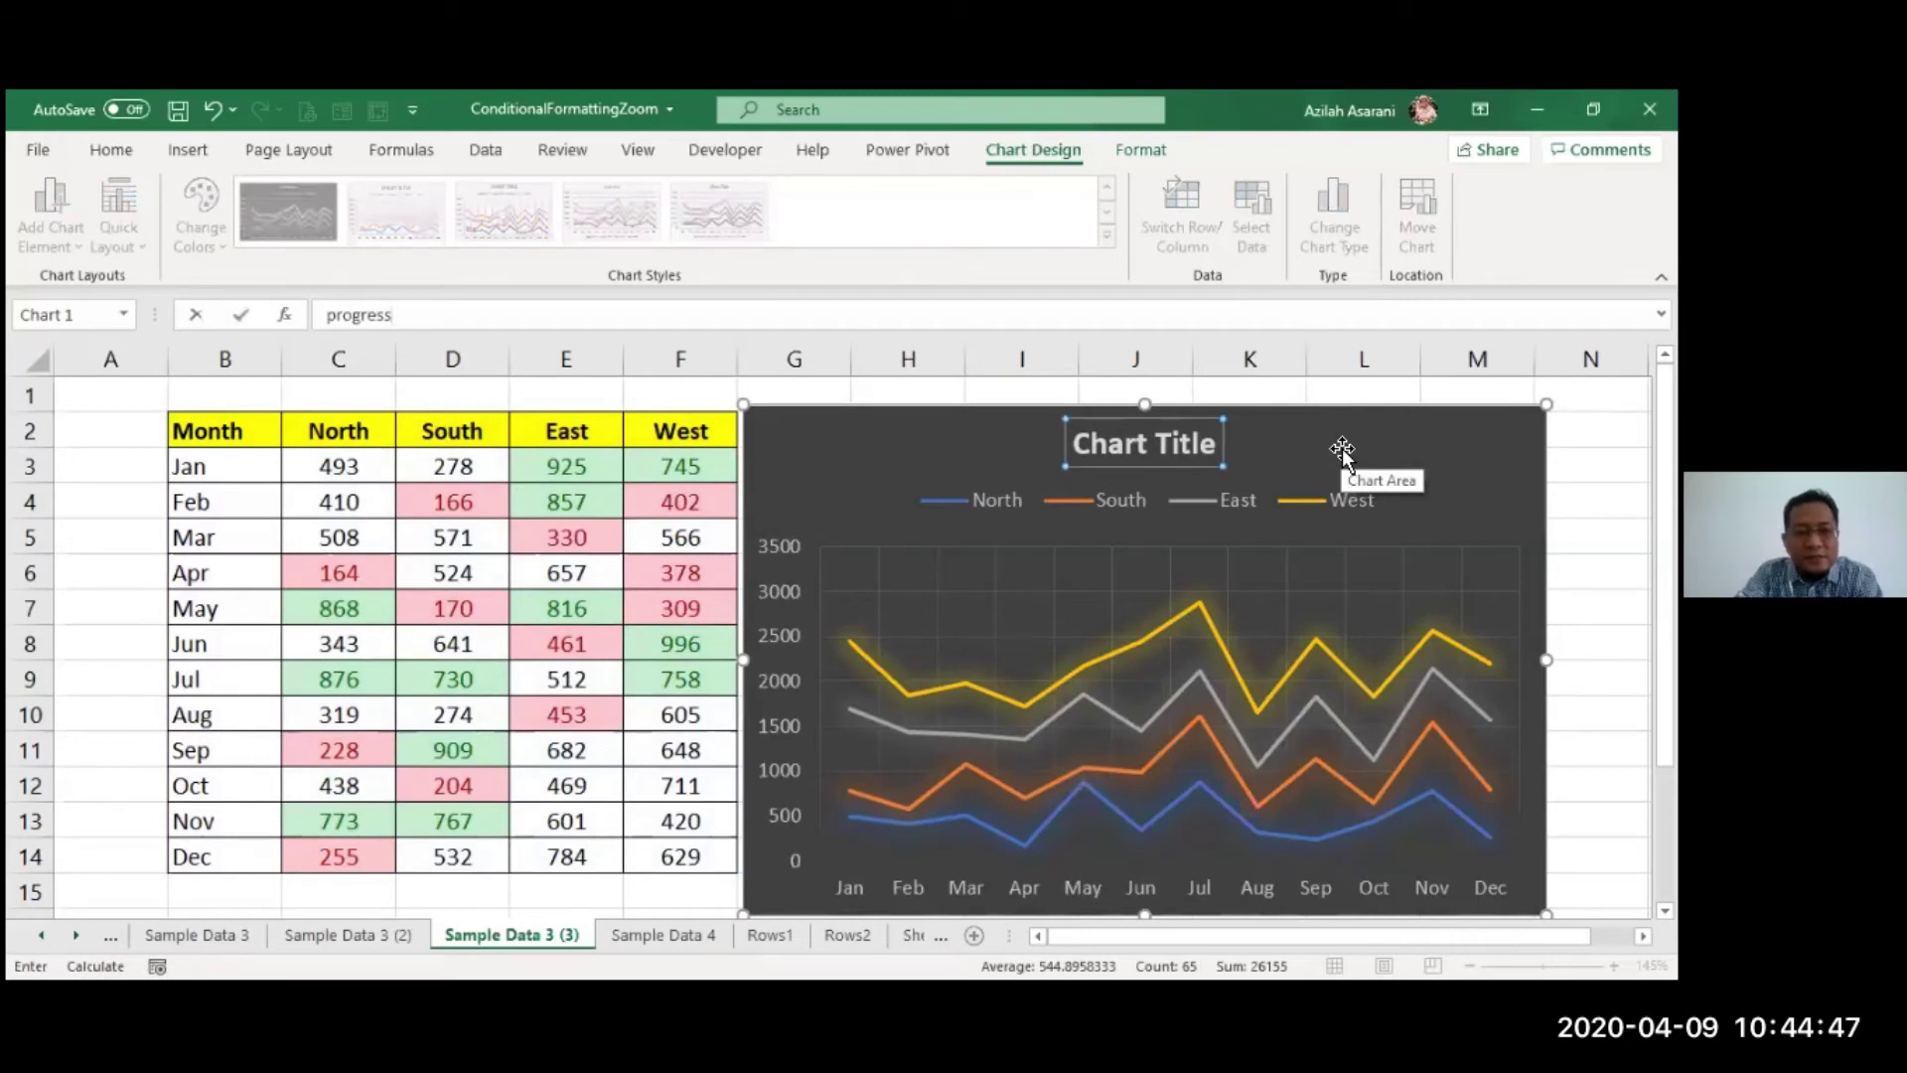
text(OGR)
key(BackSpace)
key(BackSpace)
key(BackSpace)
key(BackSpace)
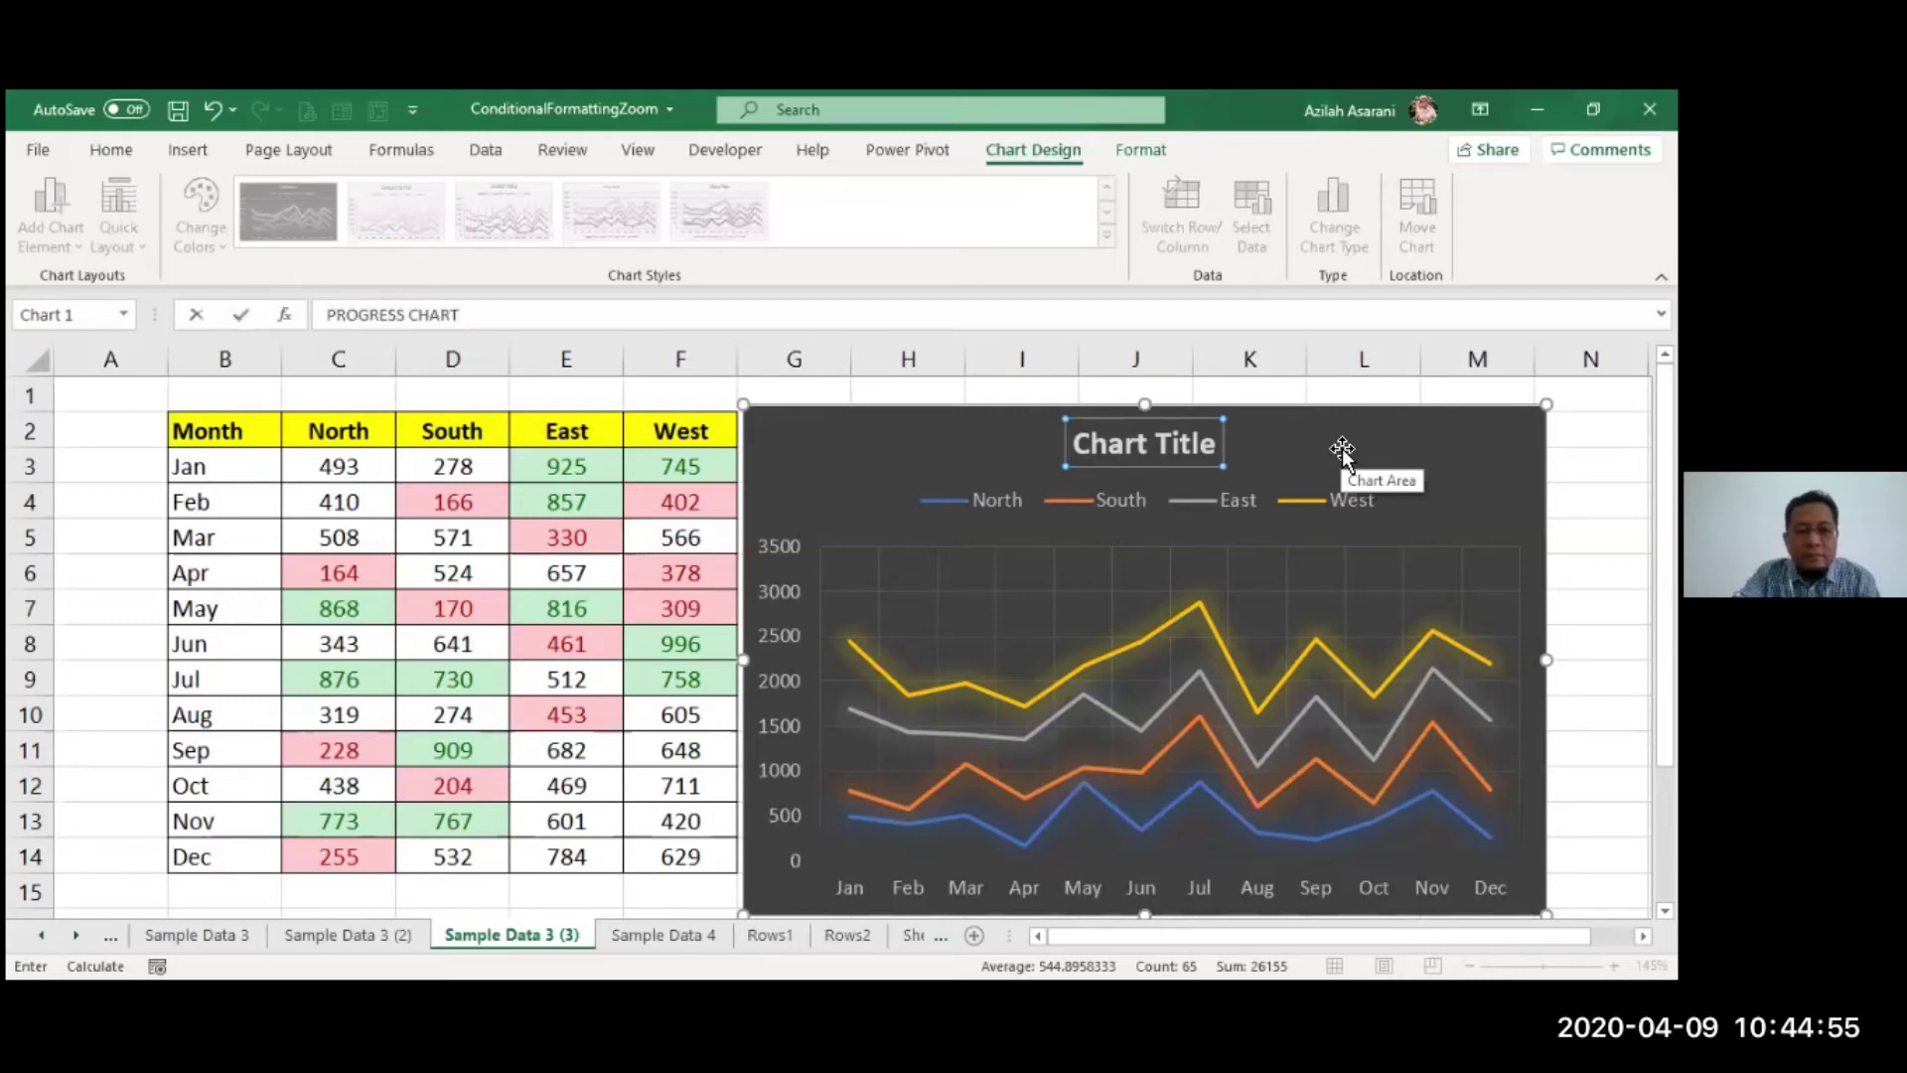
key(Return)
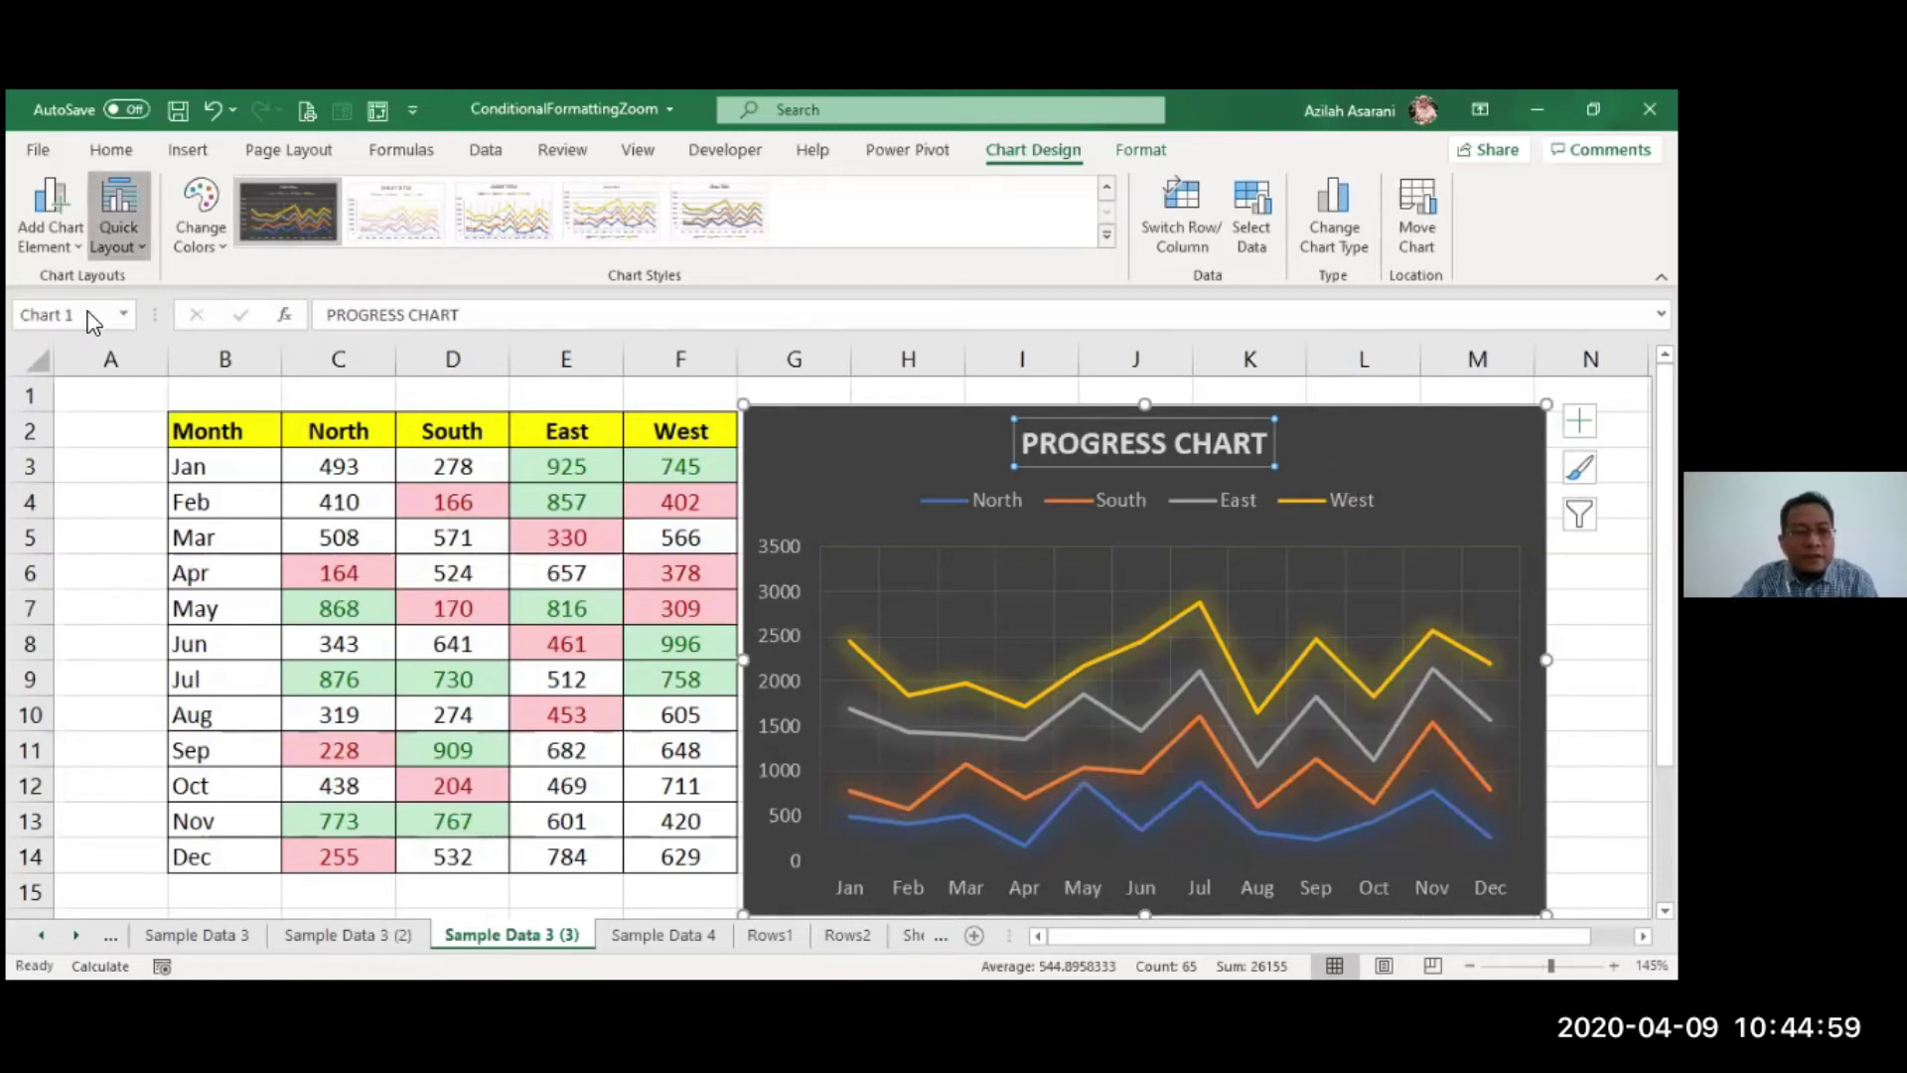
- Apply the quick layout with data labels, no value axis and a legend below the plot to the chart
click(118, 219)
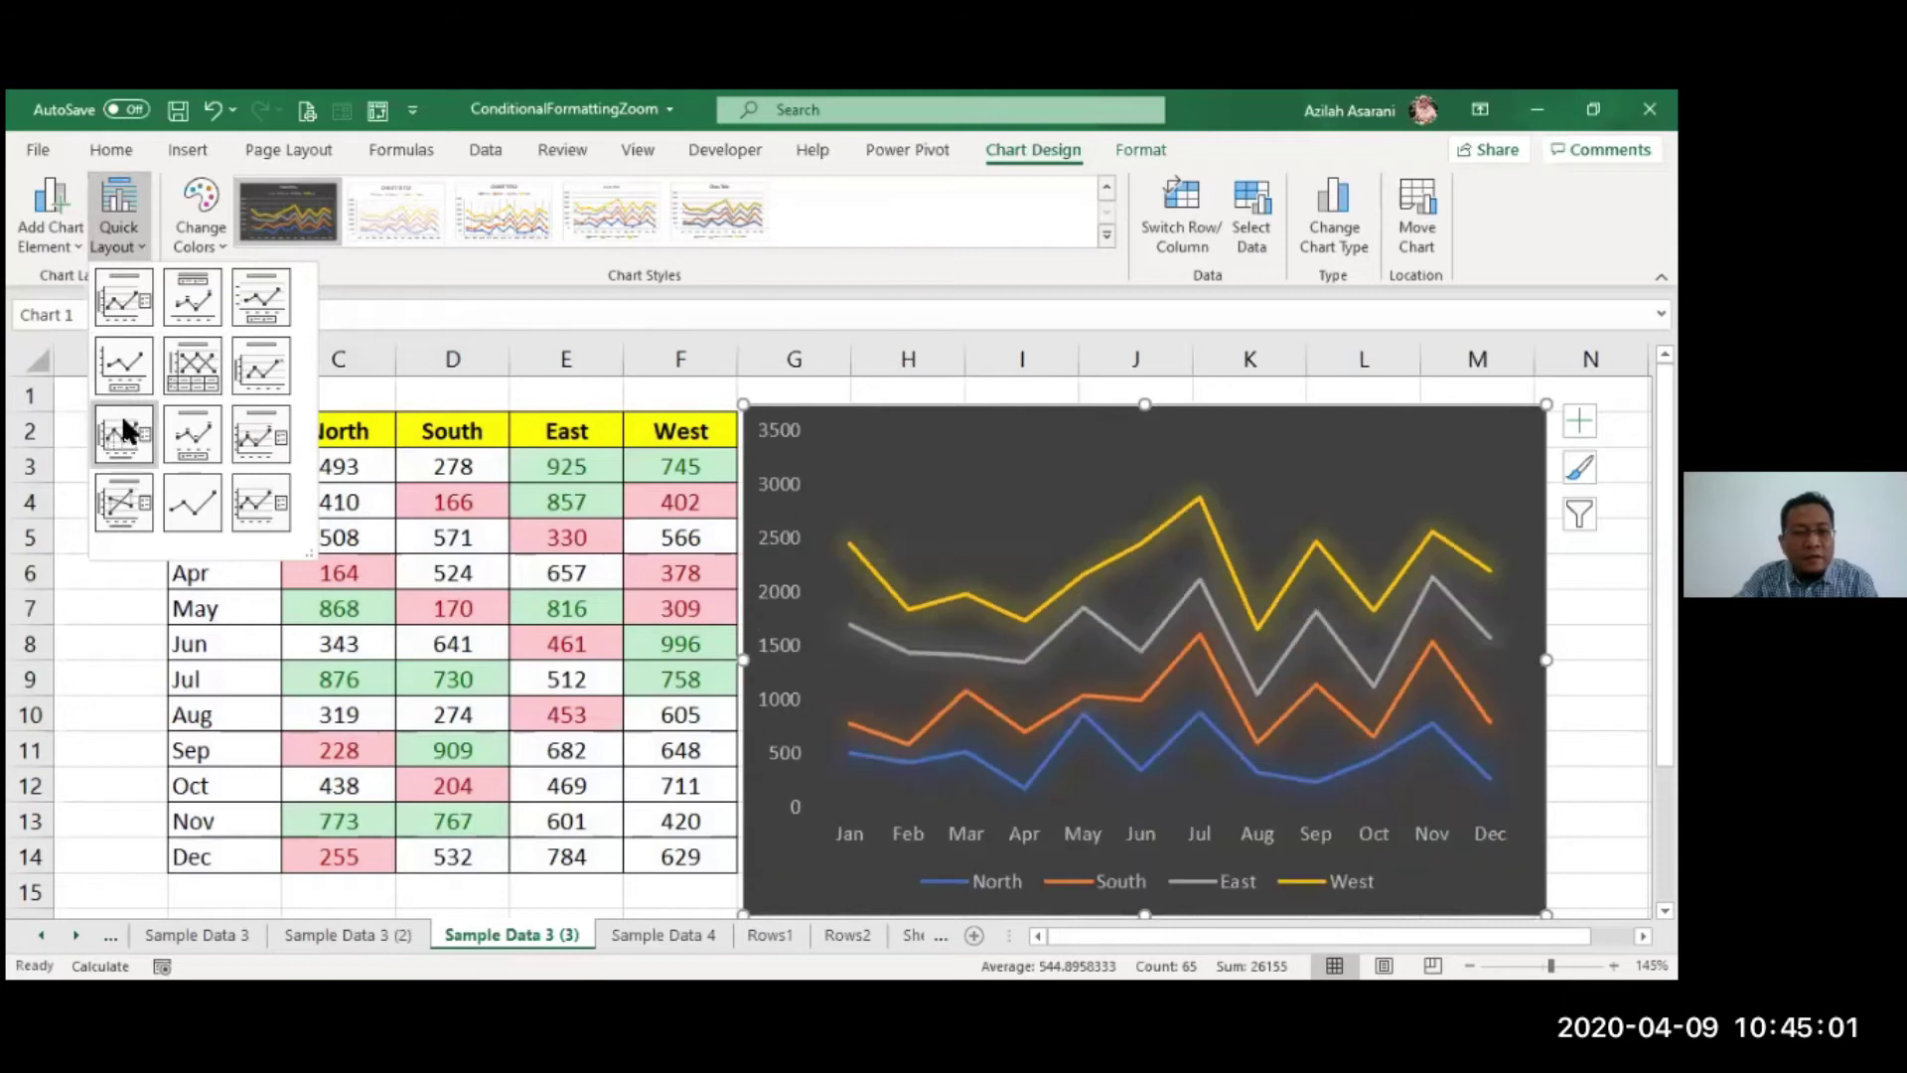
click(204, 438)
key(Escape)
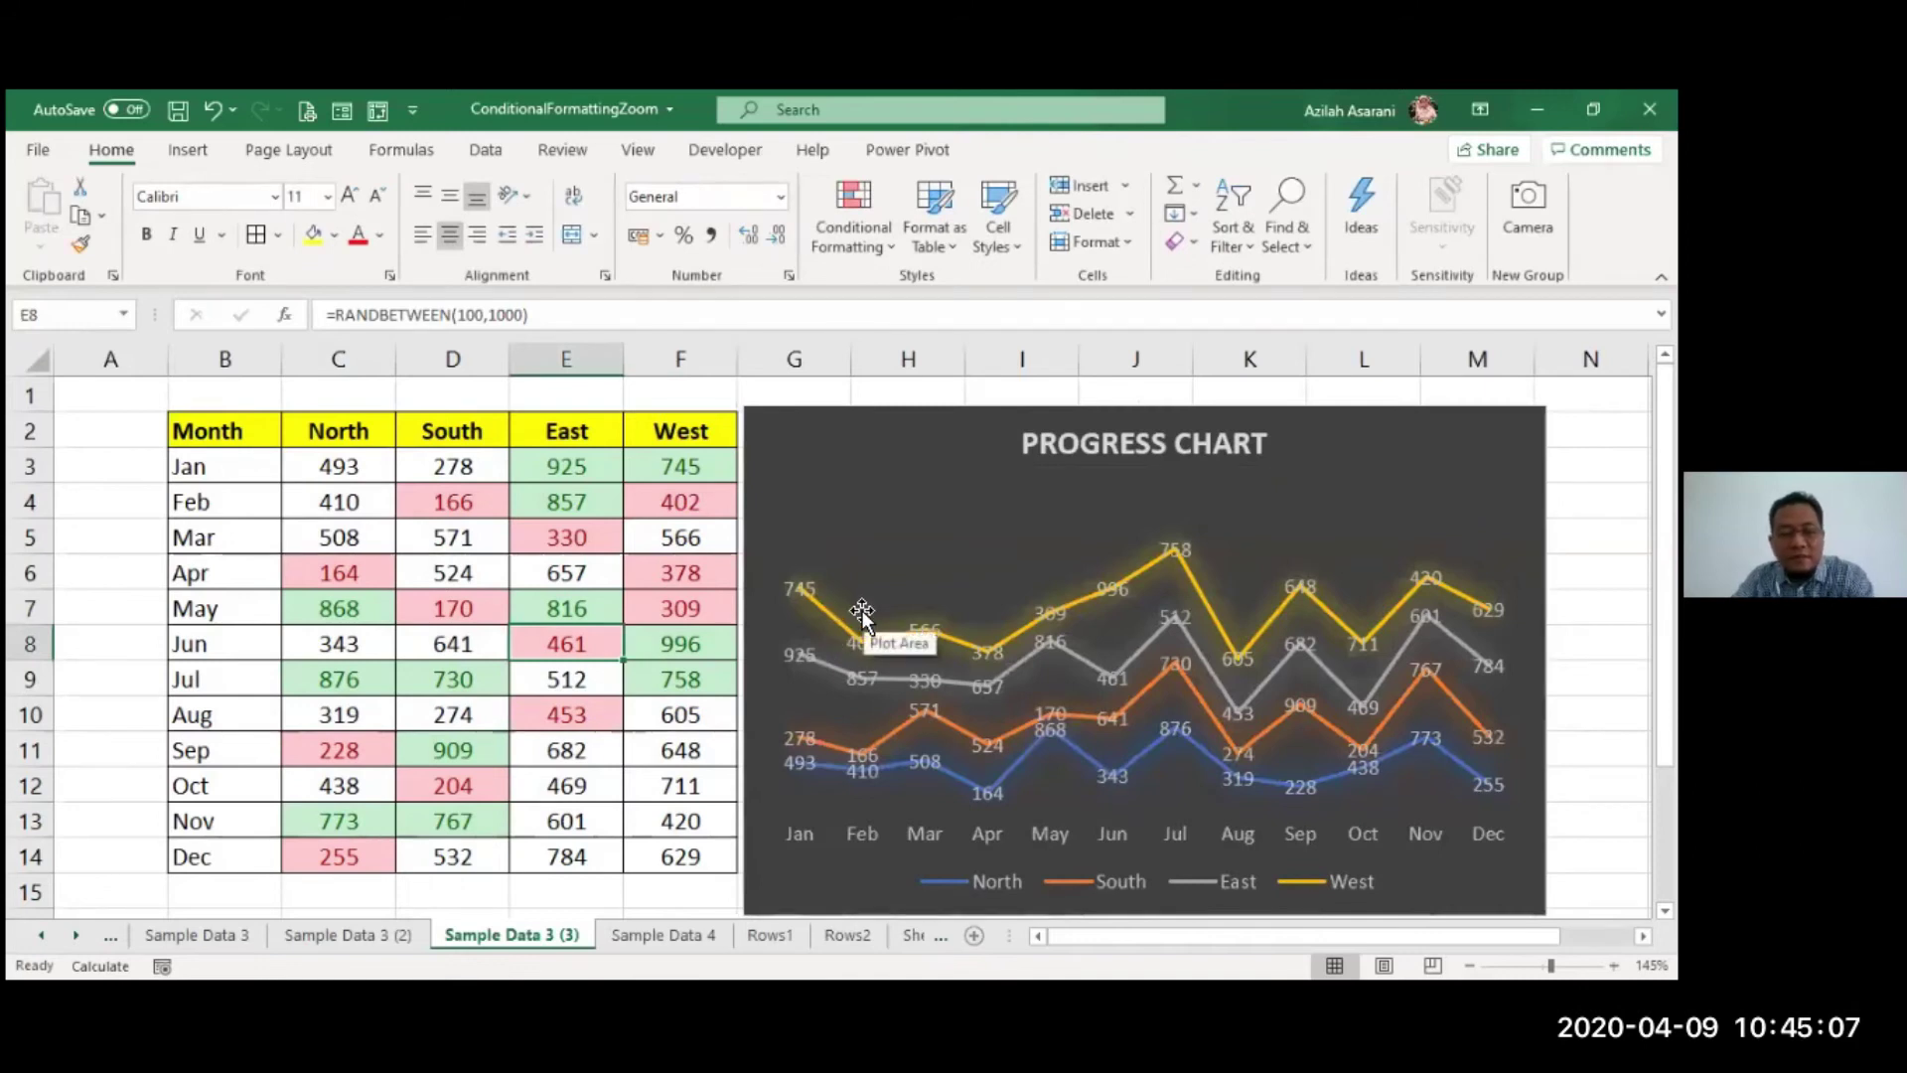
- Recalculate the sheet several times to check how the top and bottom highlights and the chart respond to new values
key(F9)
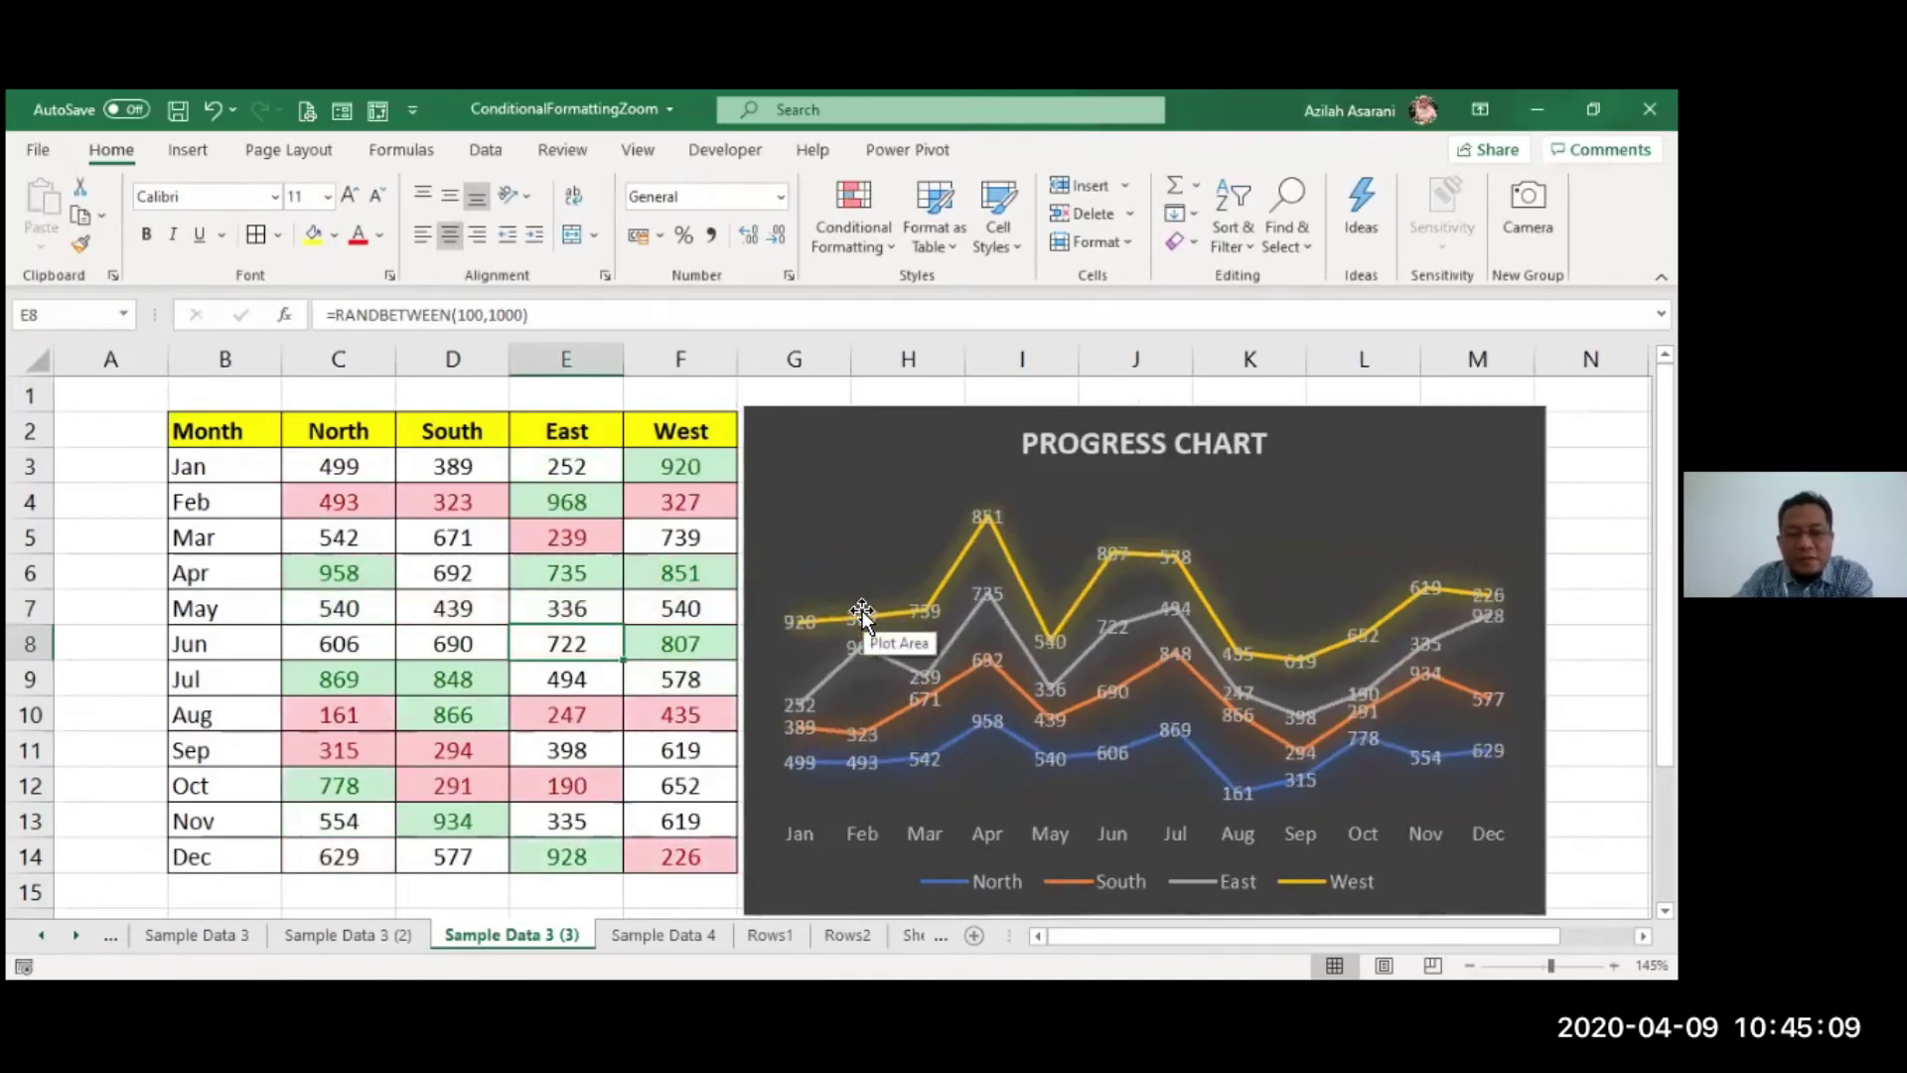
key(F9)
key(F9)
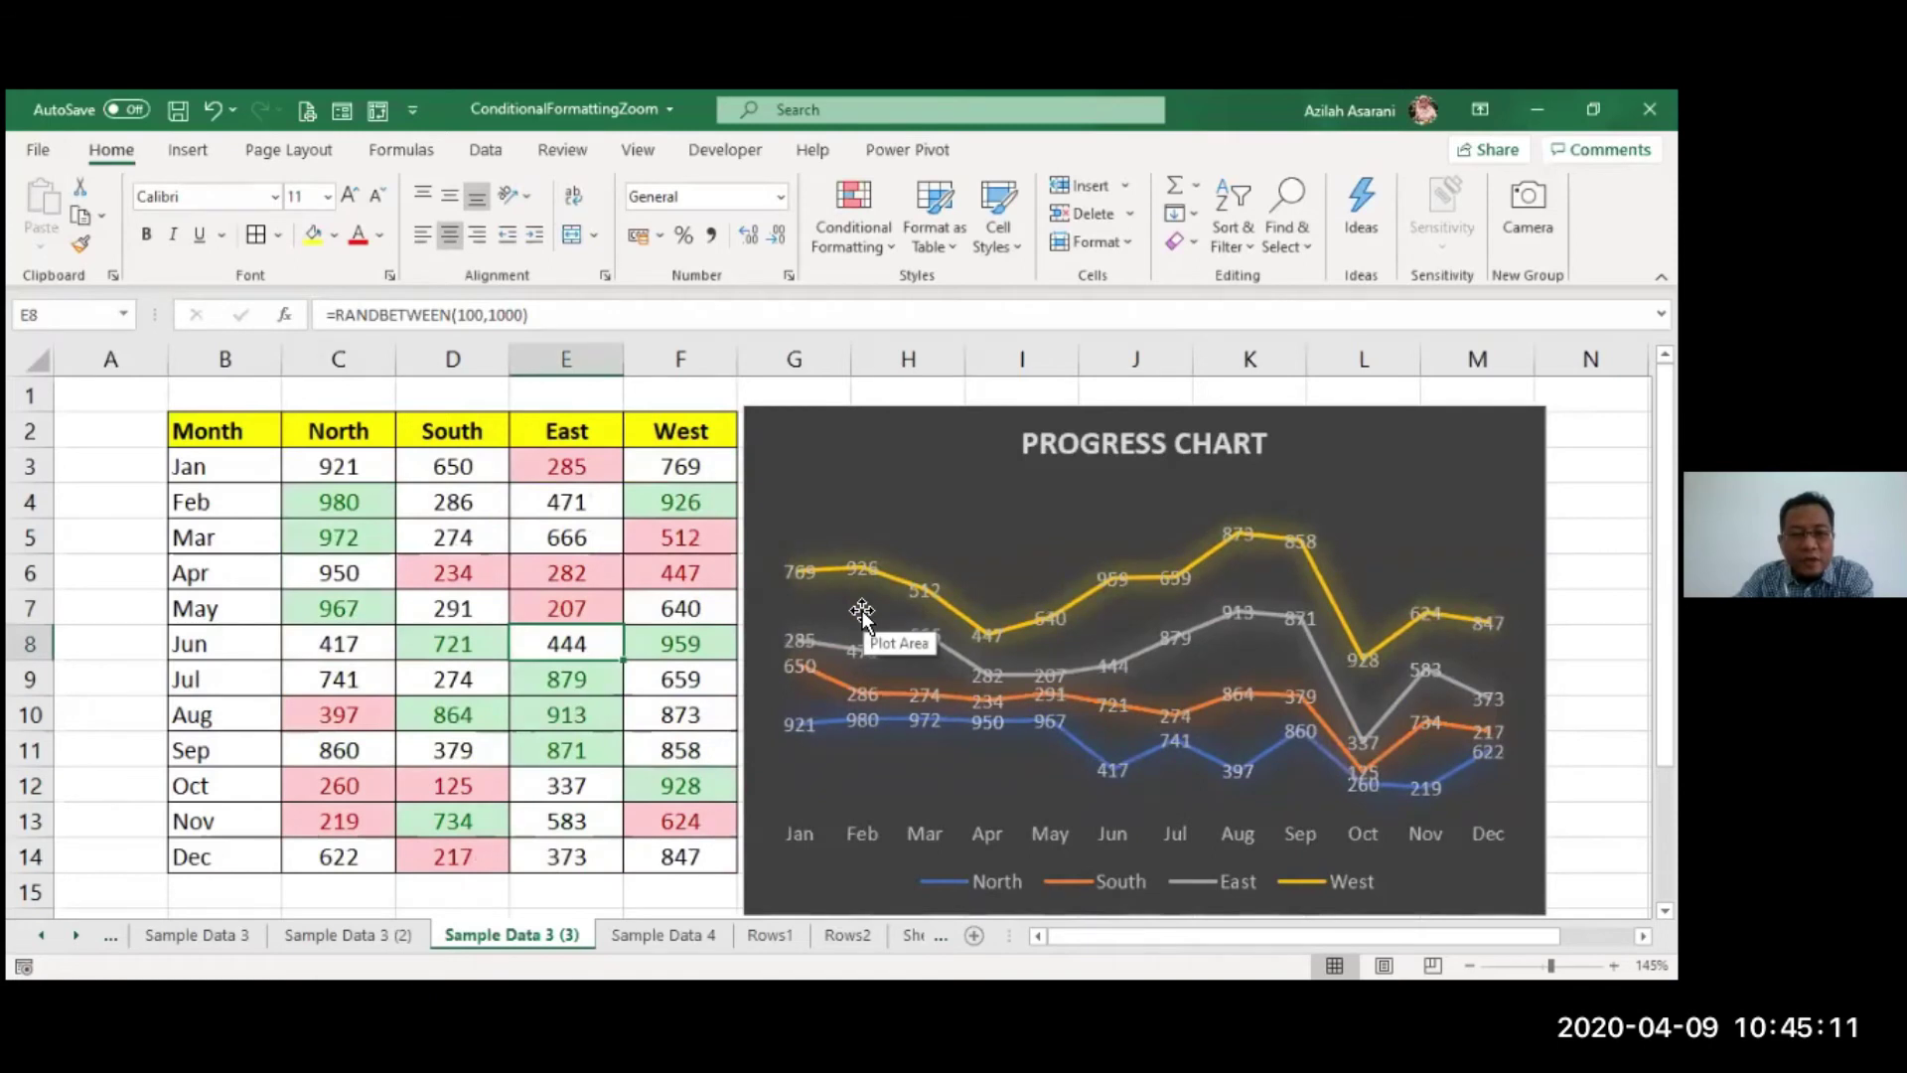
key(F9)
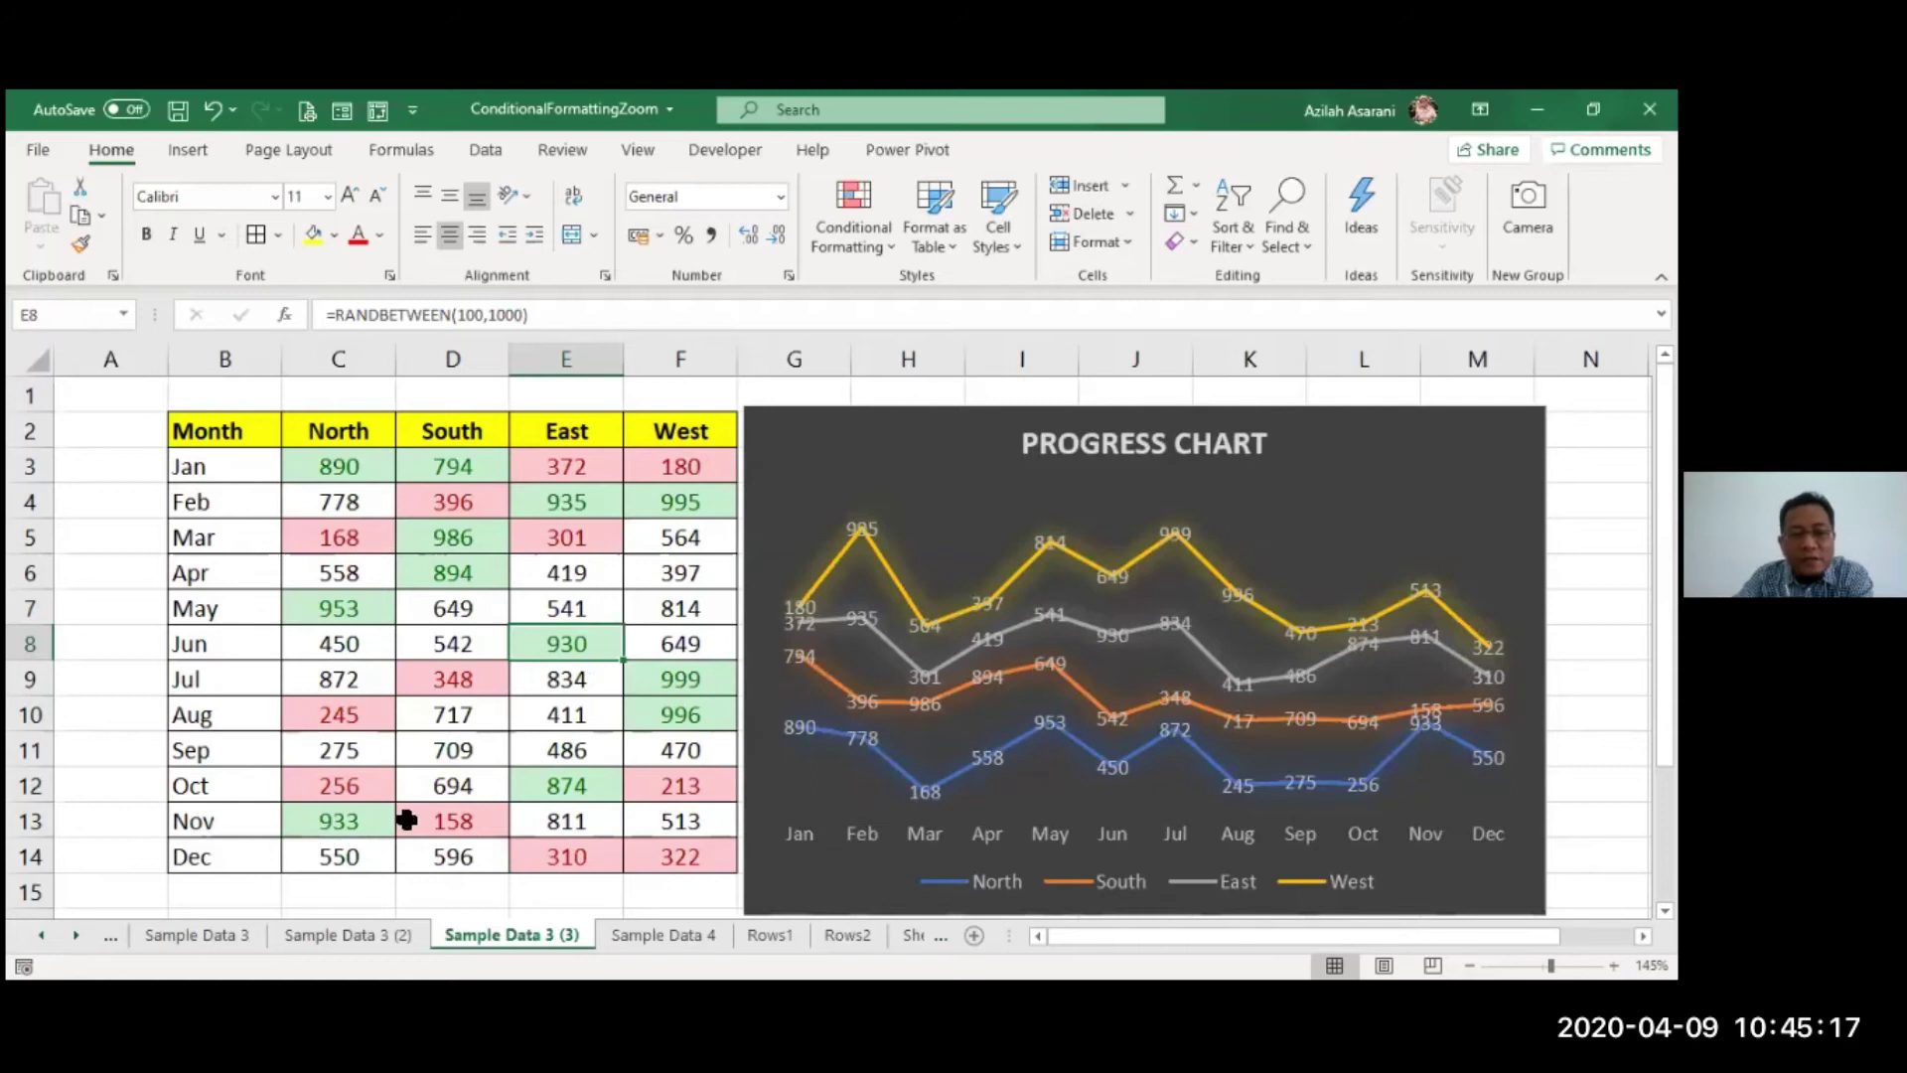
- Keep recalculating the random sales figures to watch the column highlights and the PROGRESS CHART lines respond
key(F9)
key(F9)
key(F9)
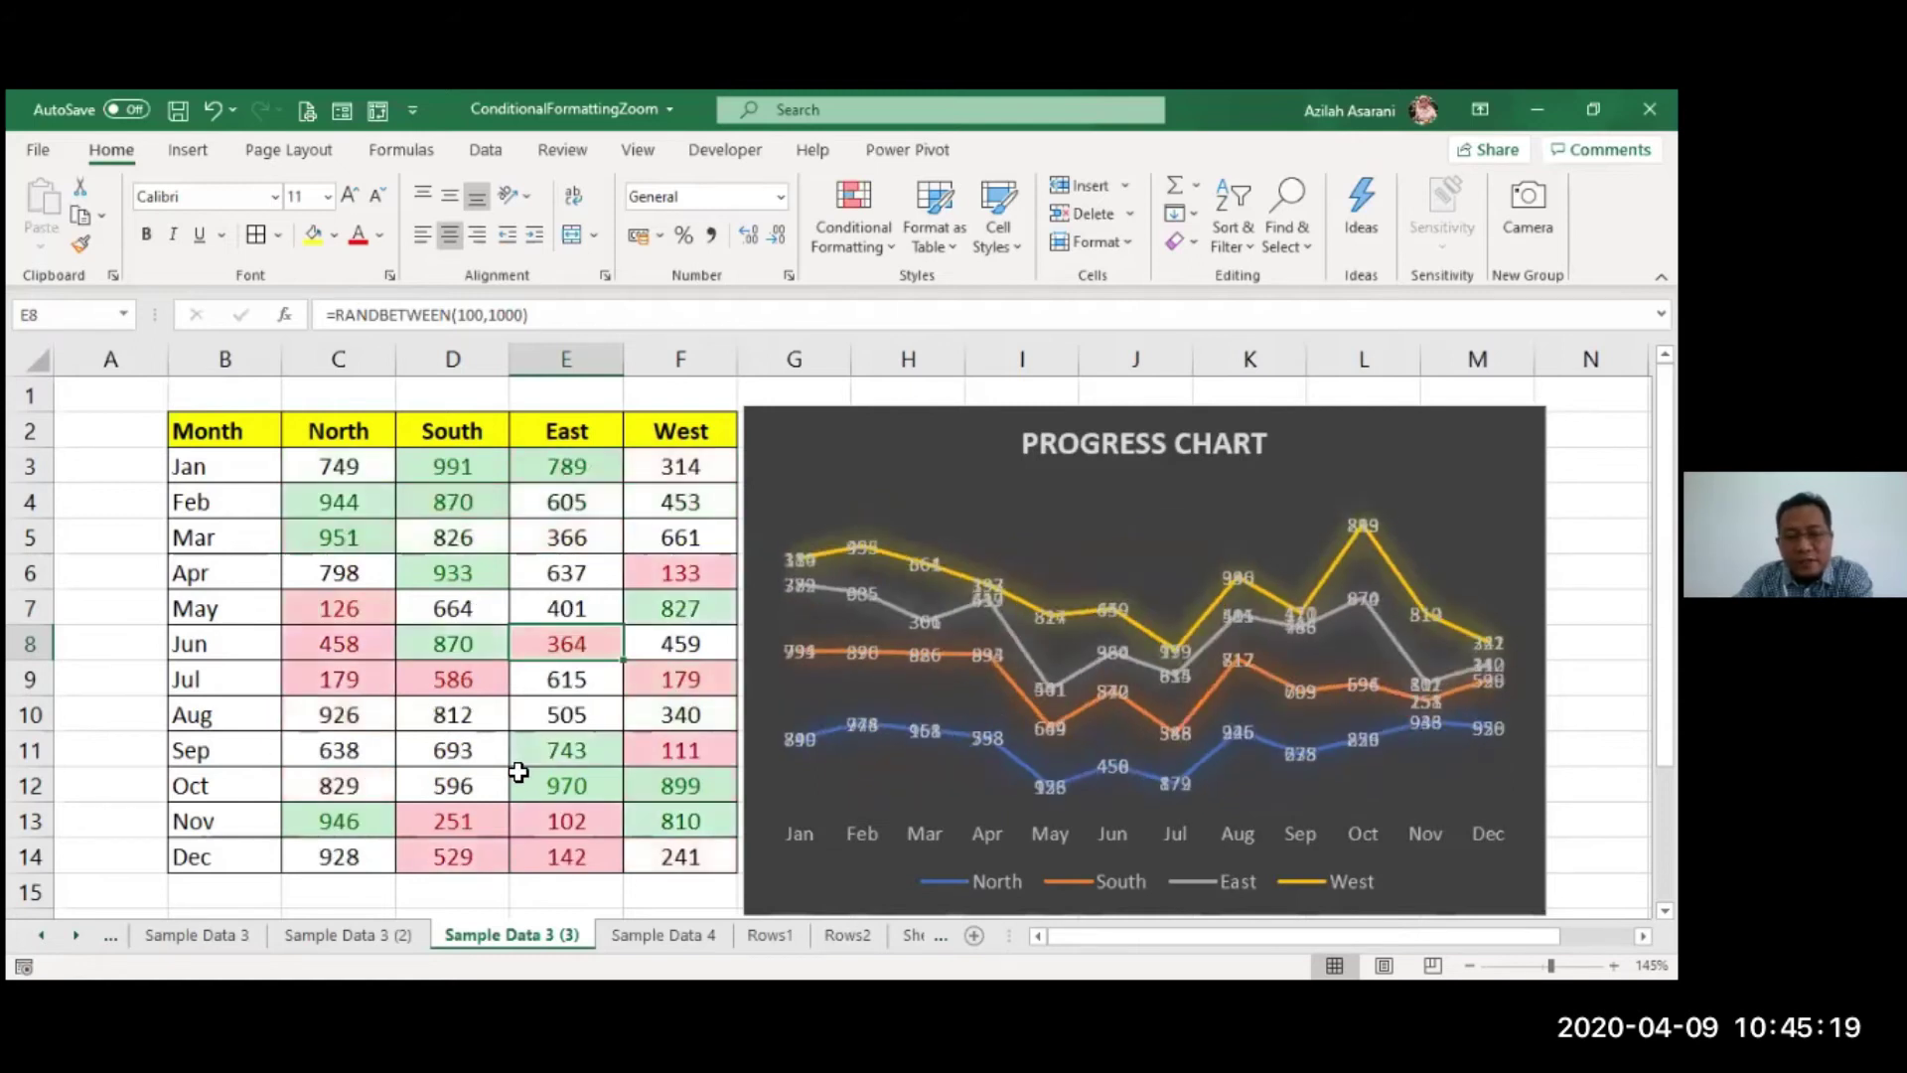
key(F9)
key(F9)
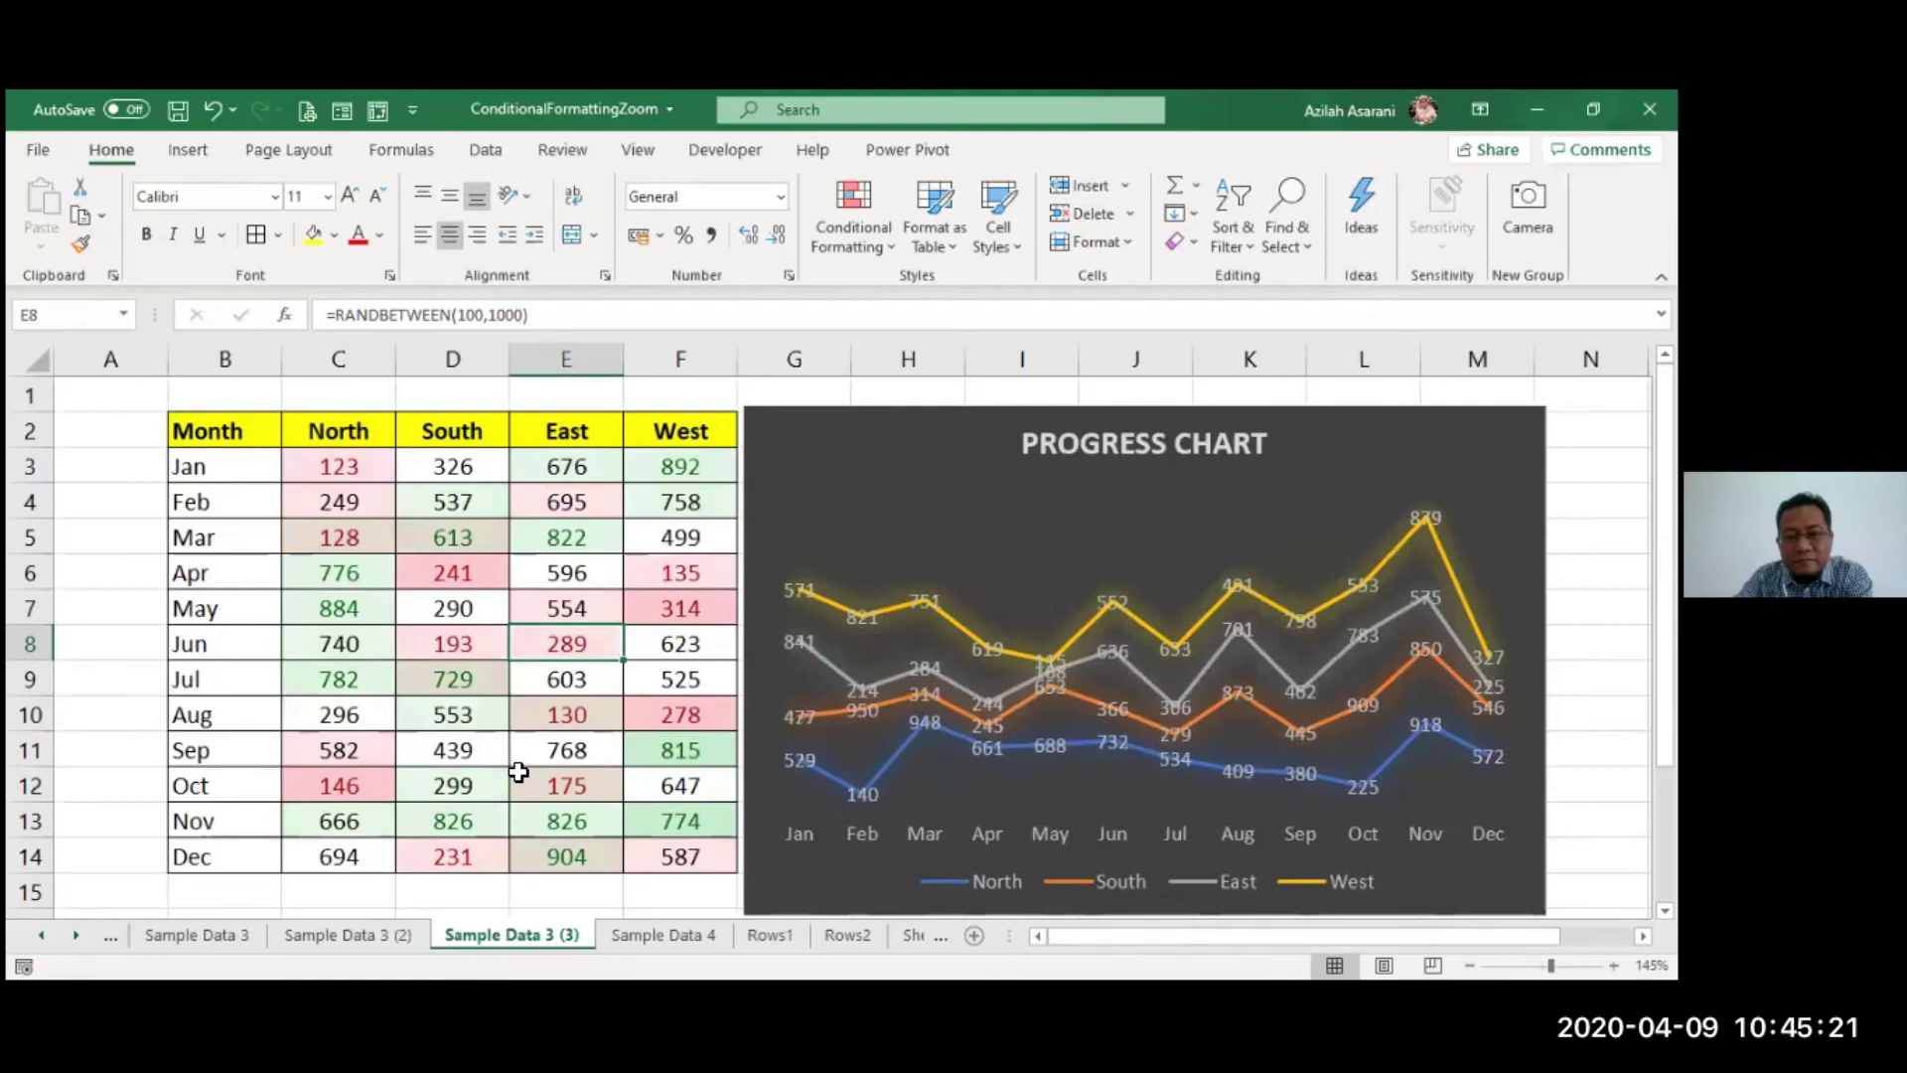
key(F9)
key(F9)
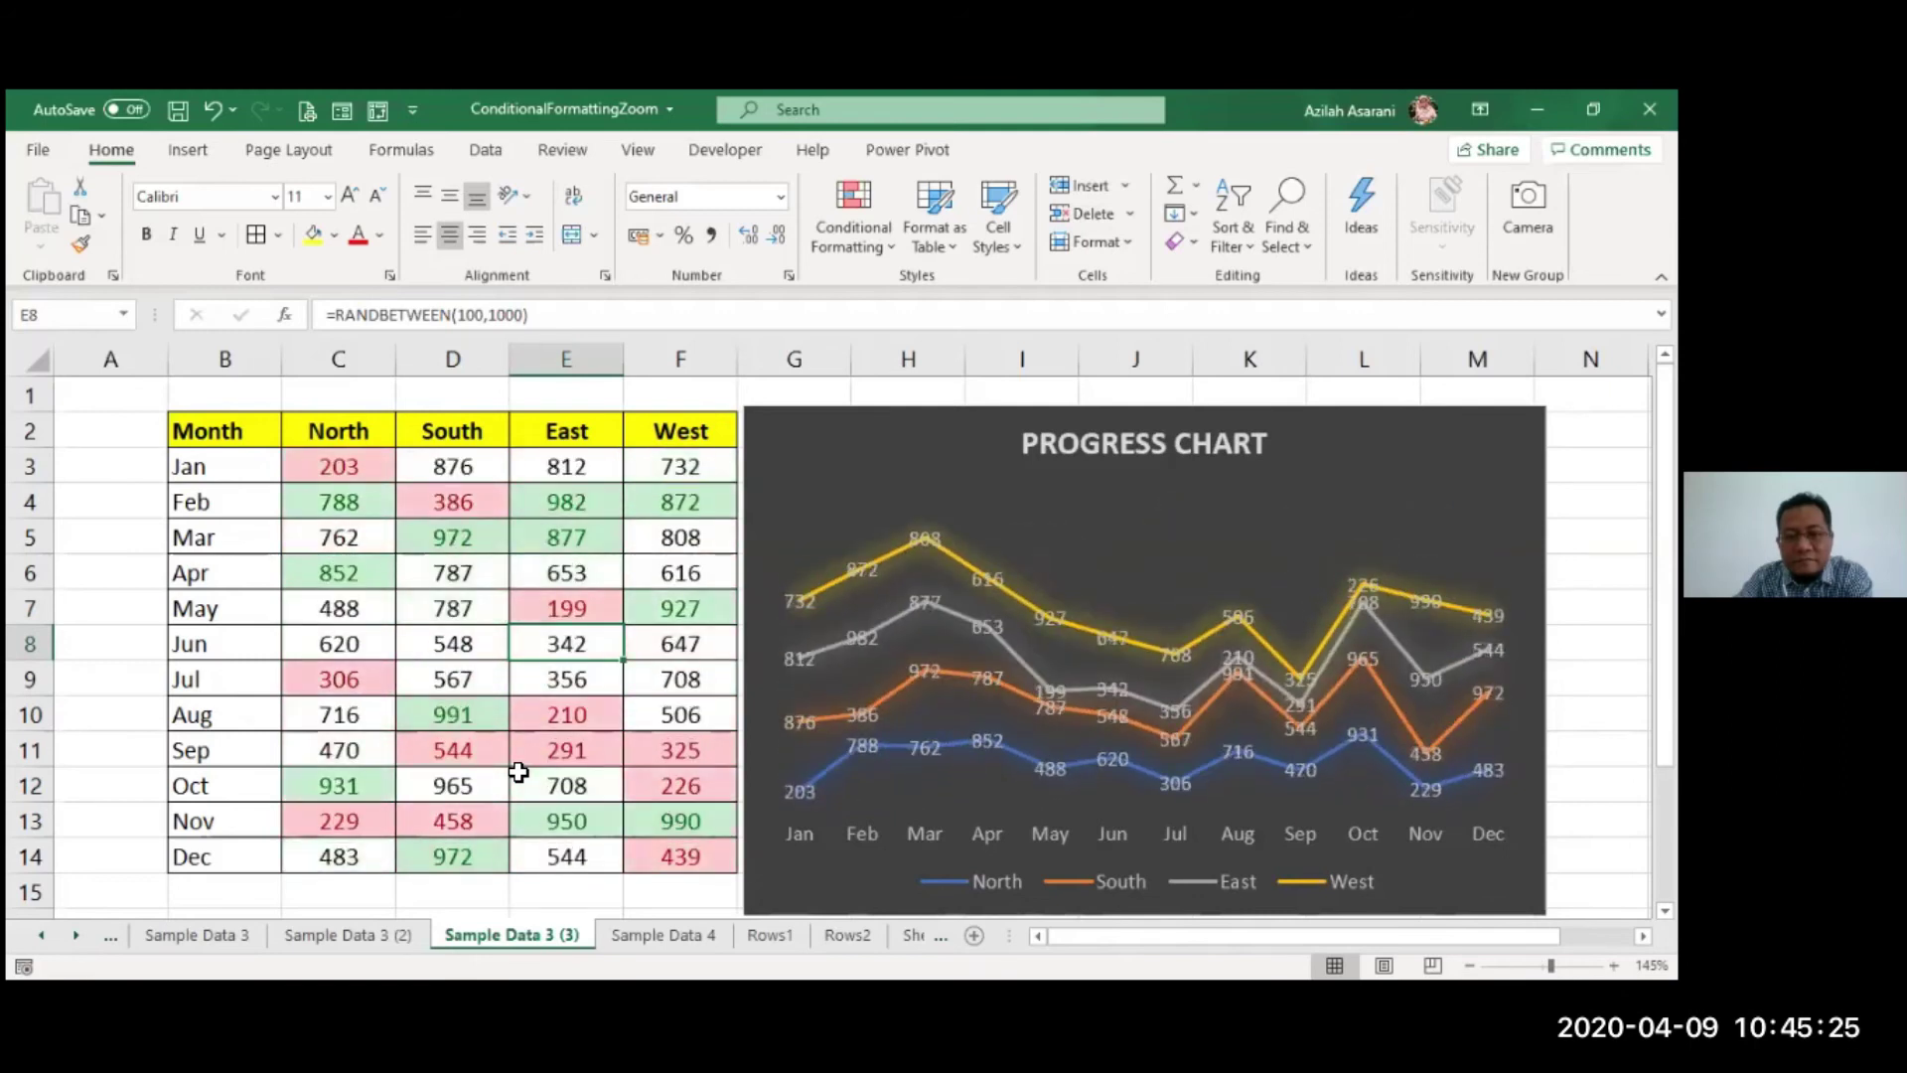
key(F9)
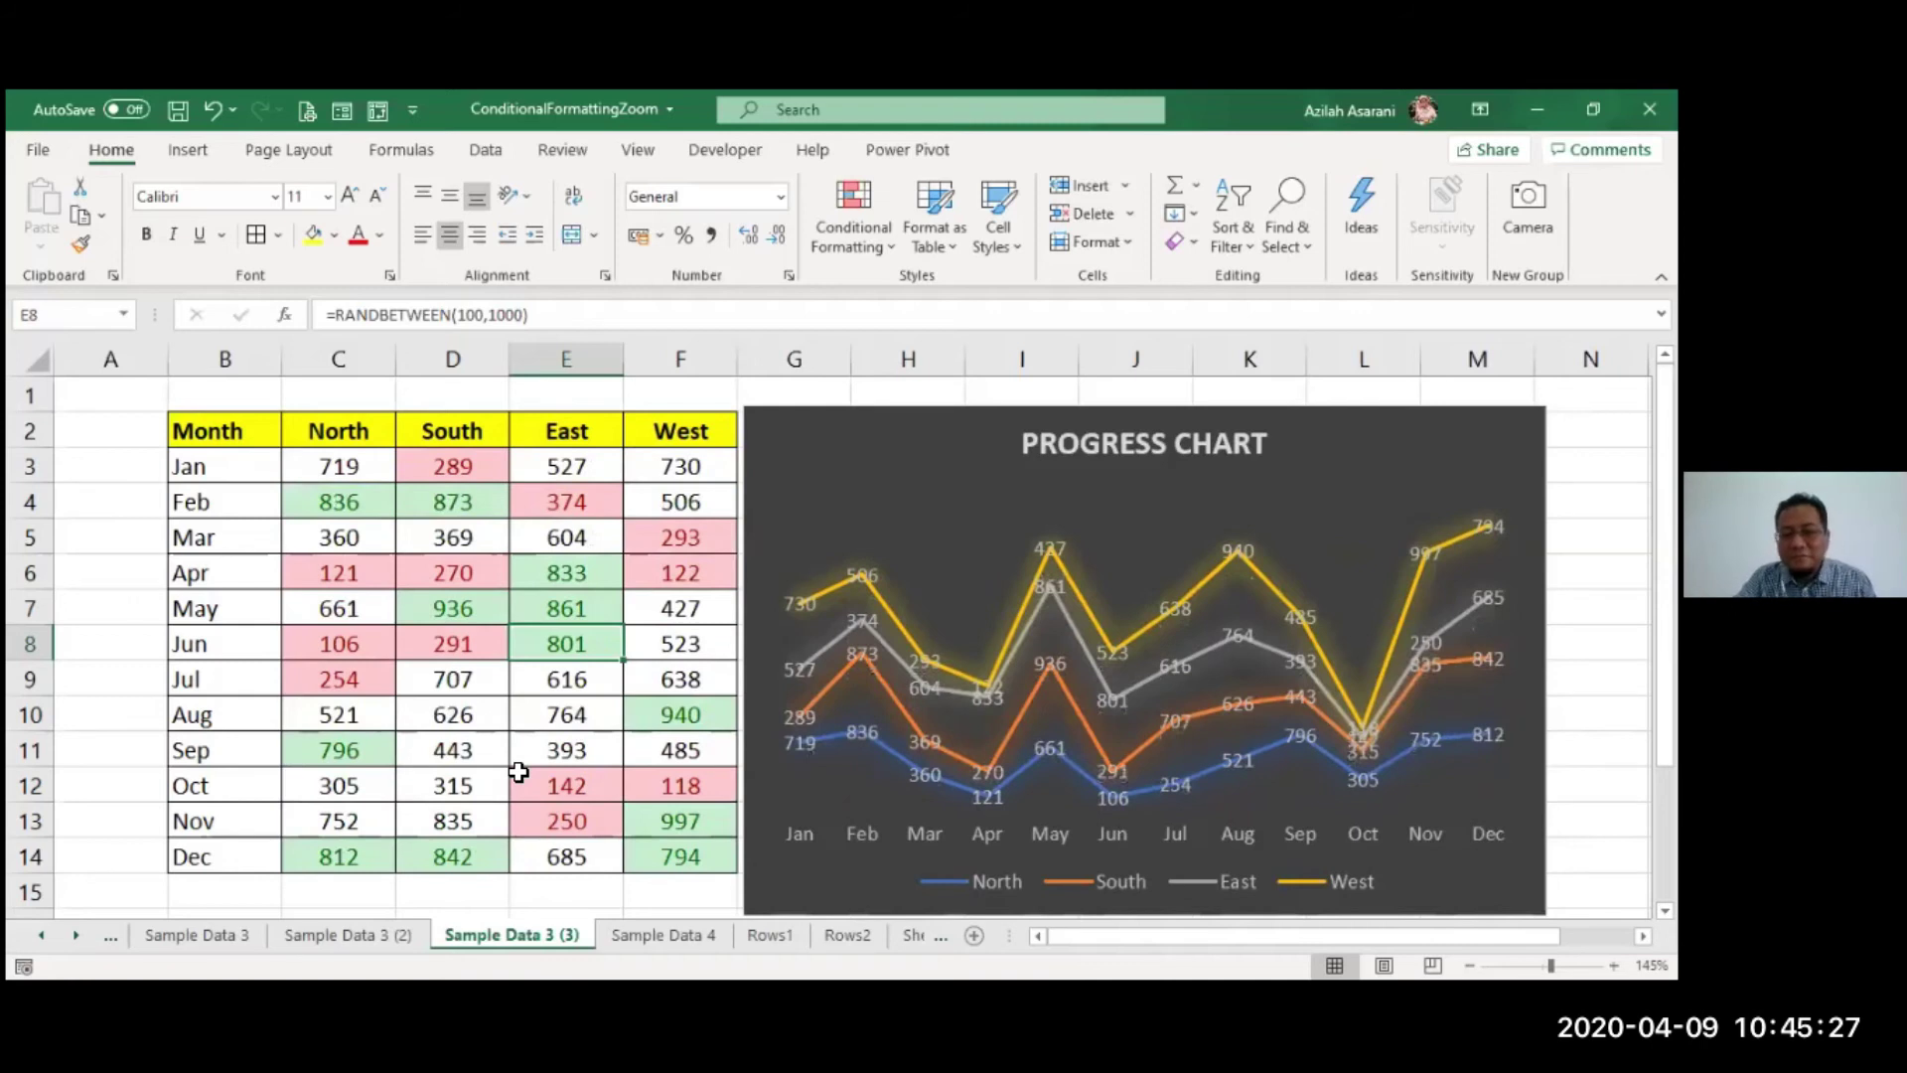
click(688, 607)
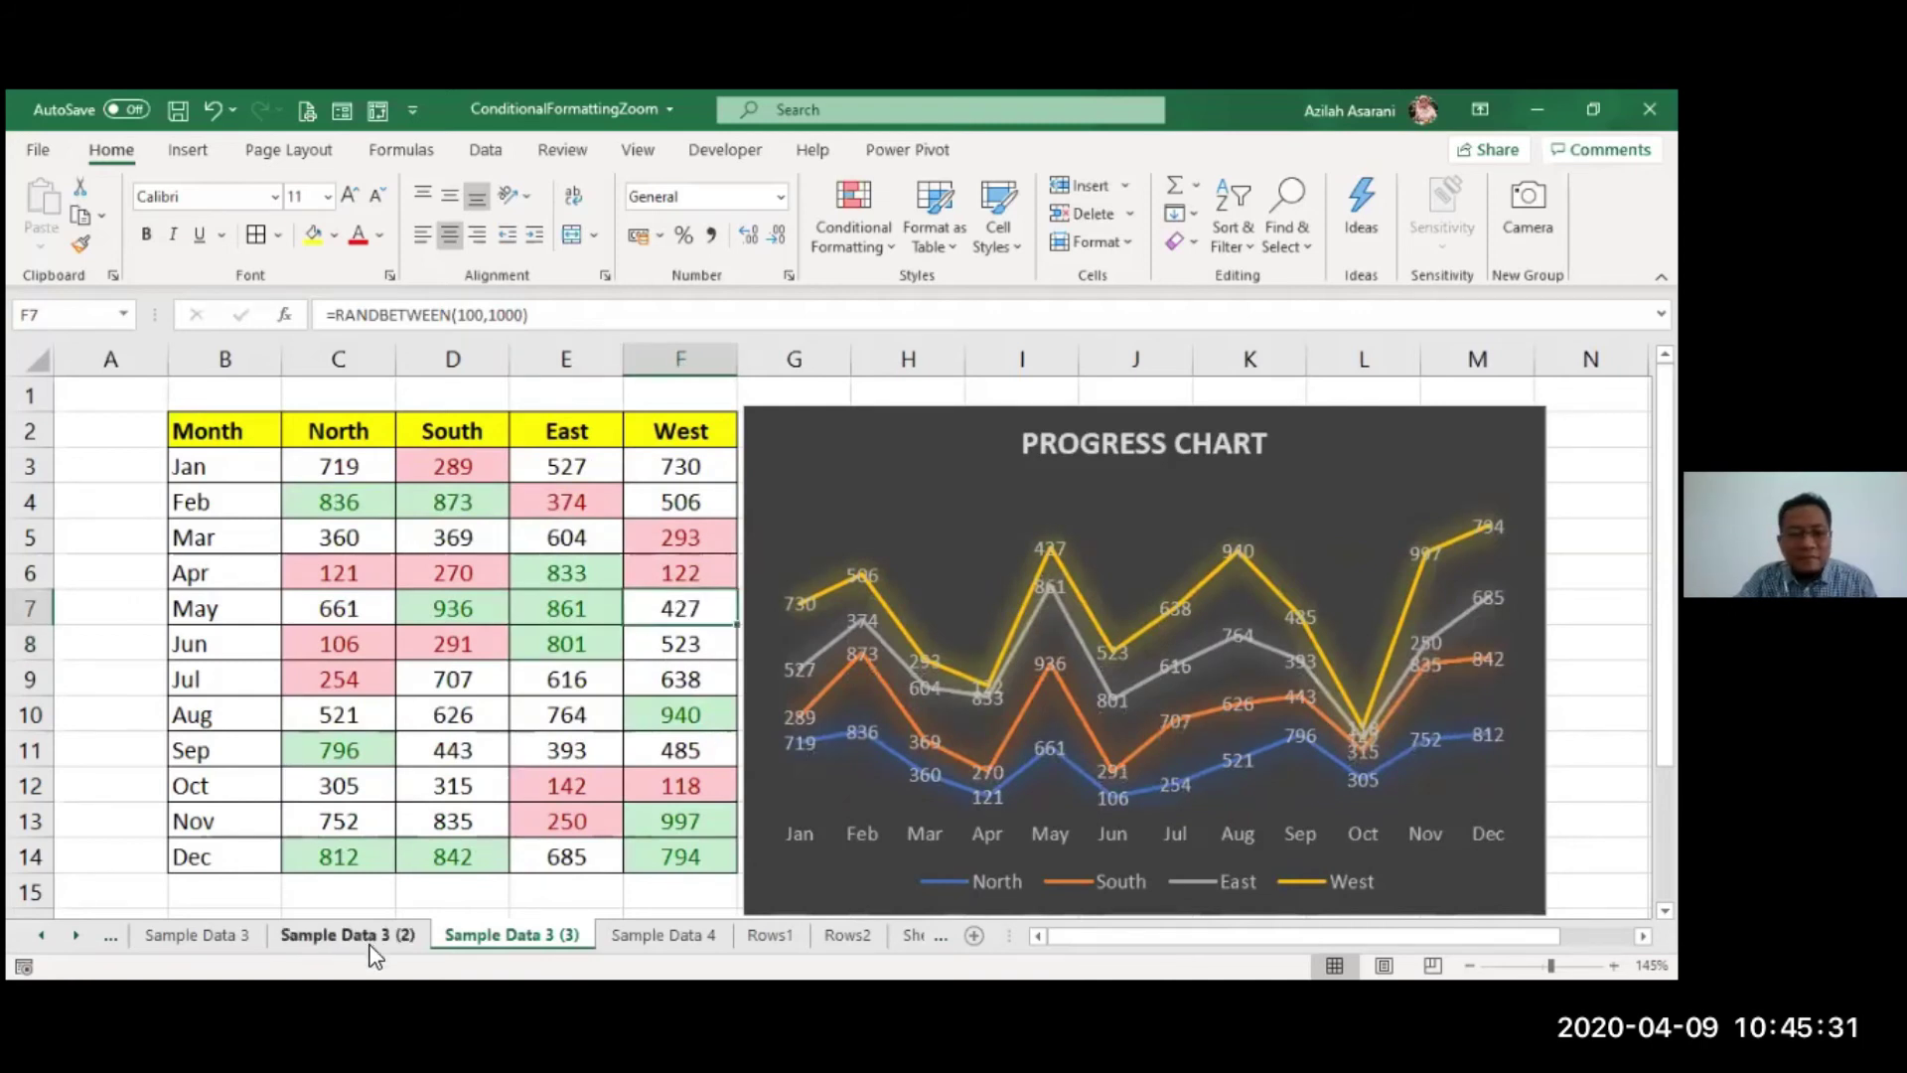
- On the Sample Data 3 (2) sheet, clear the conditional formatting rules from the sales values in C3:F14
click(370, 945)
drag(349, 473, 671, 849)
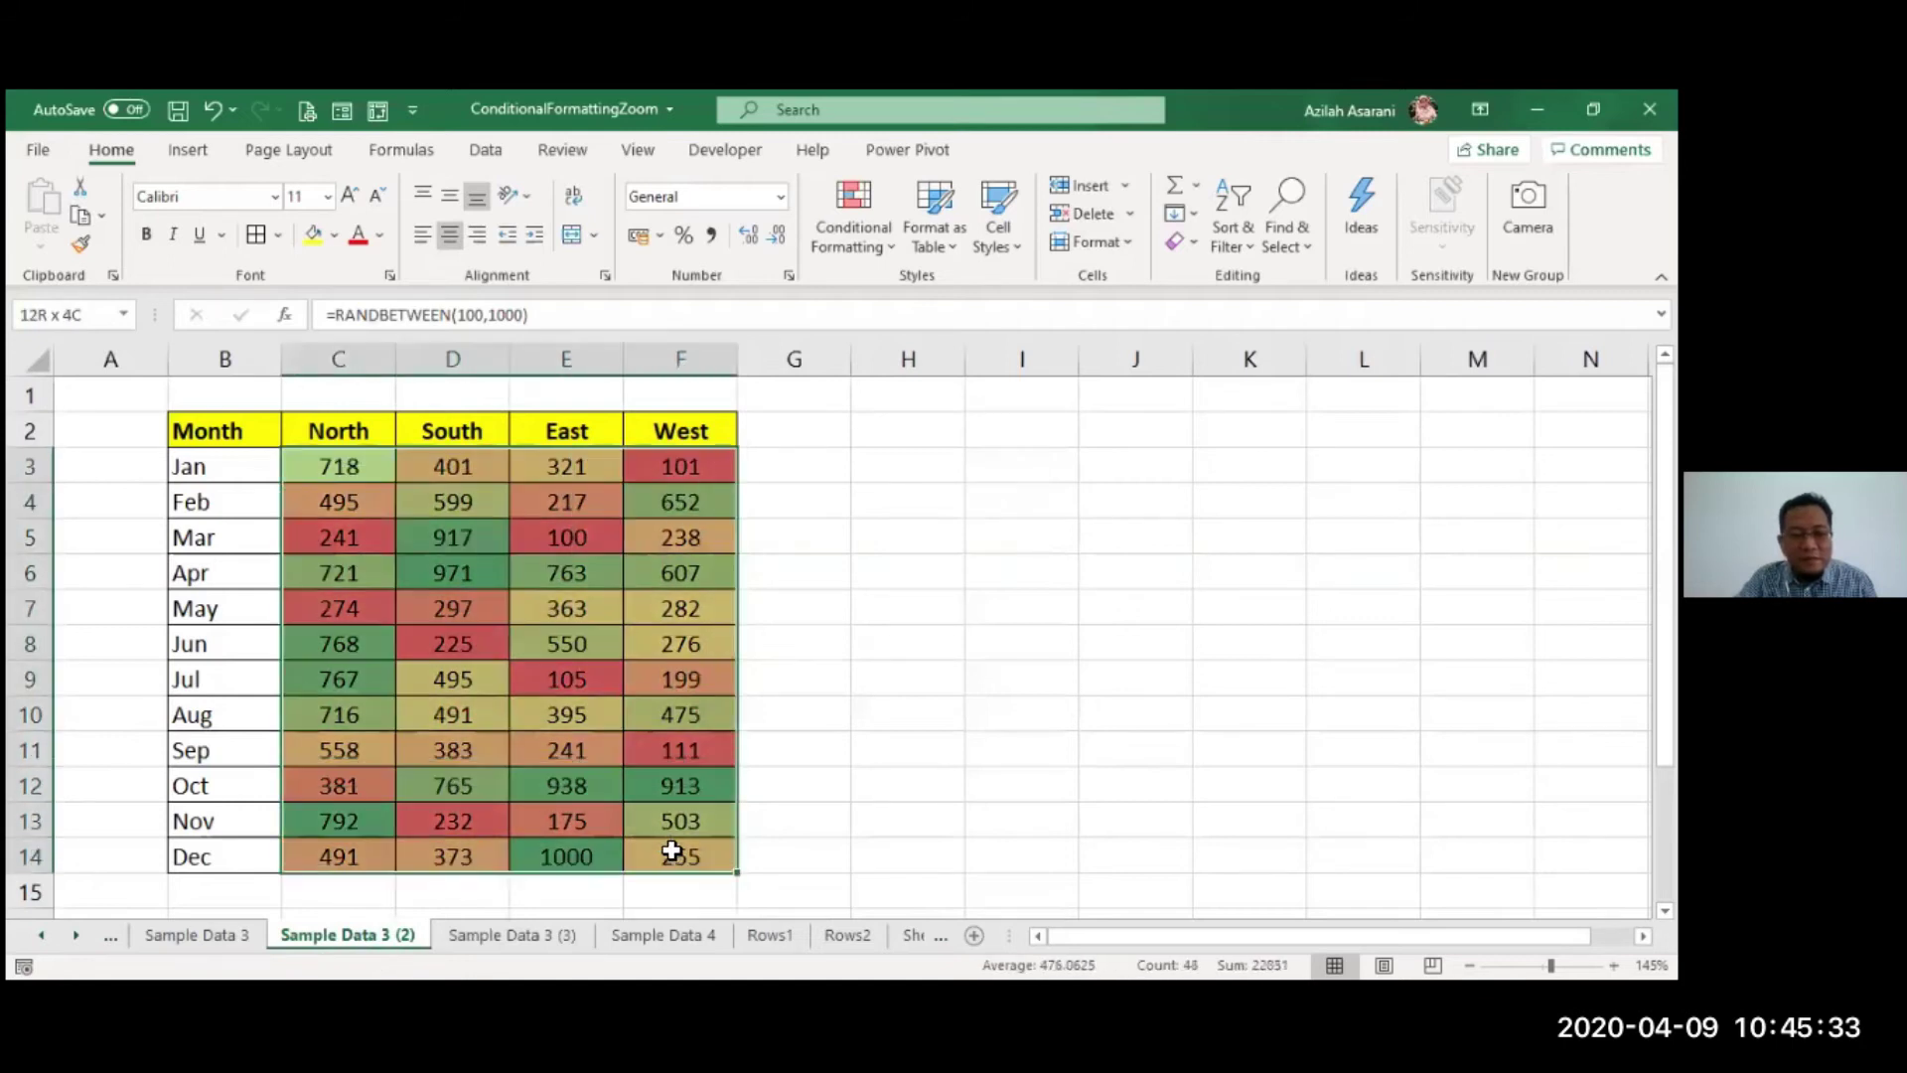
click(843, 207)
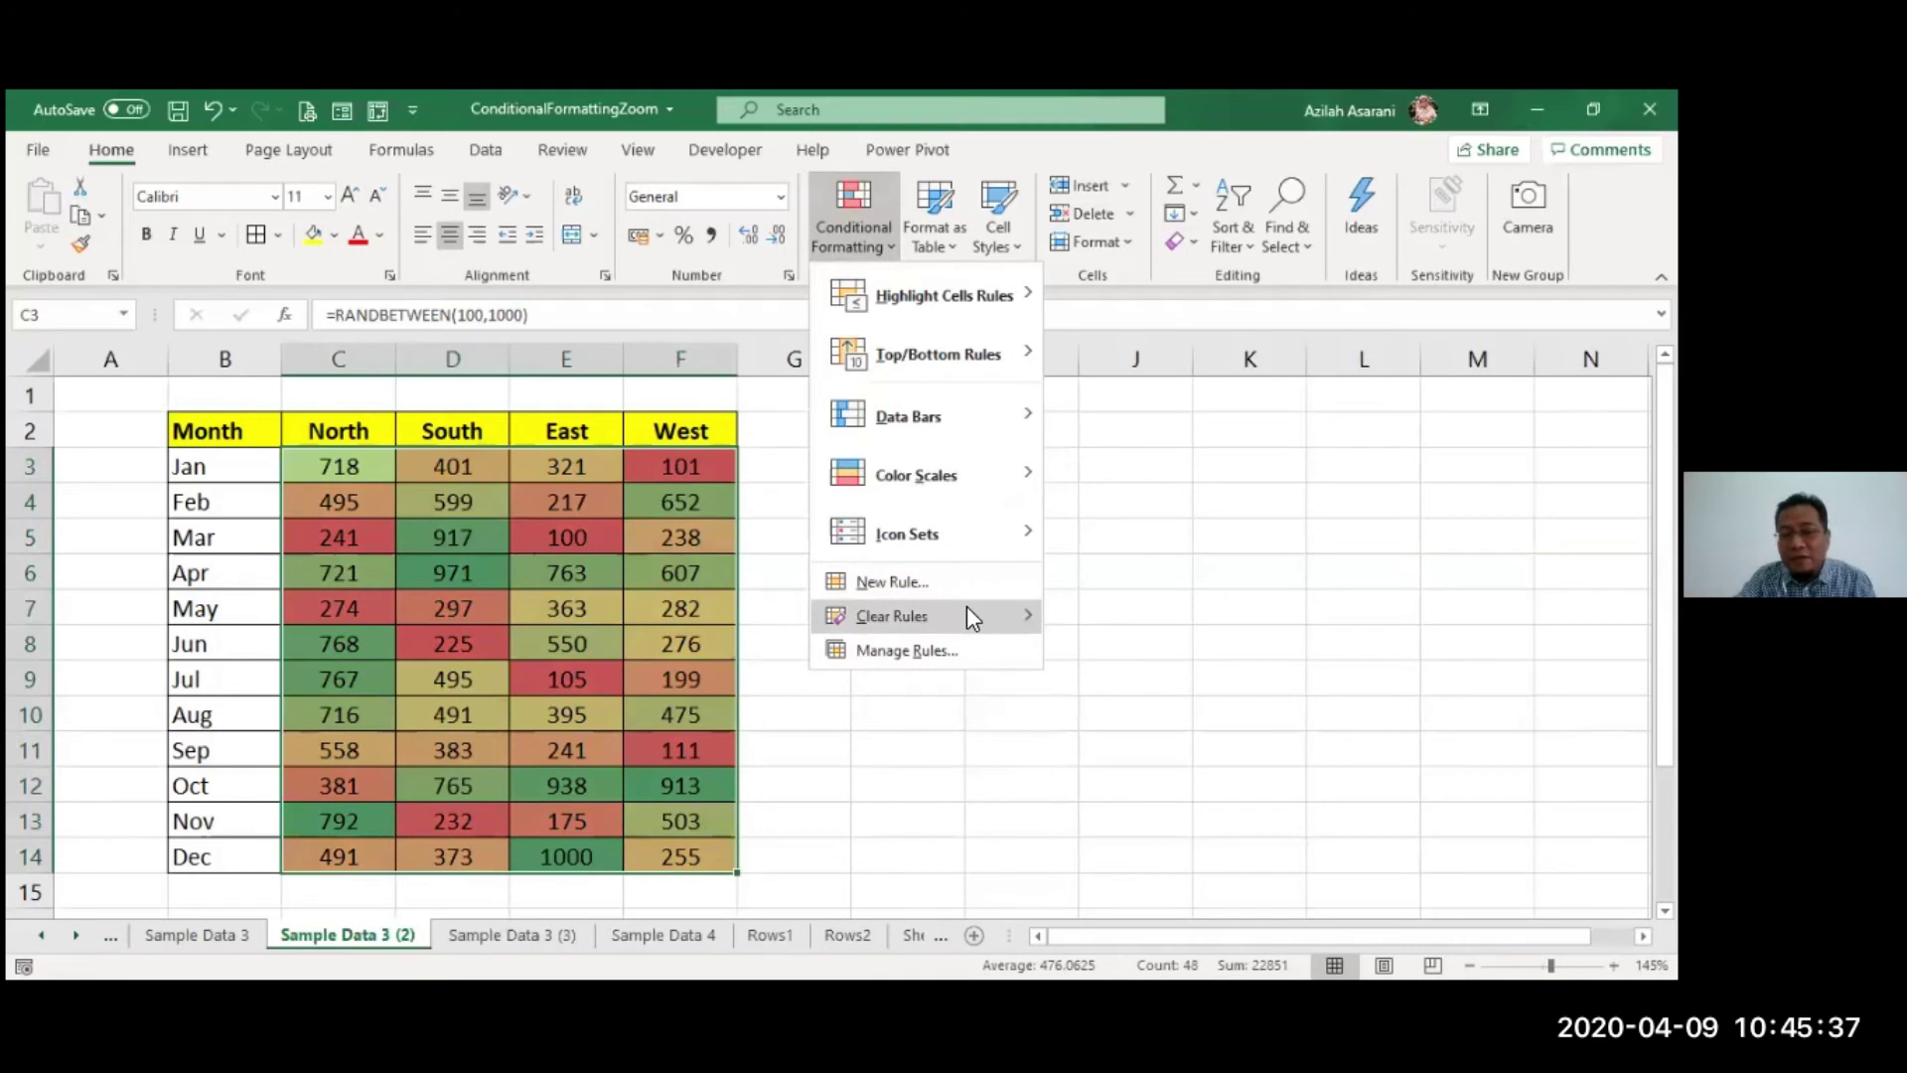
mouse_move(970, 613)
click(1158, 615)
- Start a Top 10 Items rule on C3:F14 with the rank set to 3 and a custom format
drag(354, 467, 705, 860)
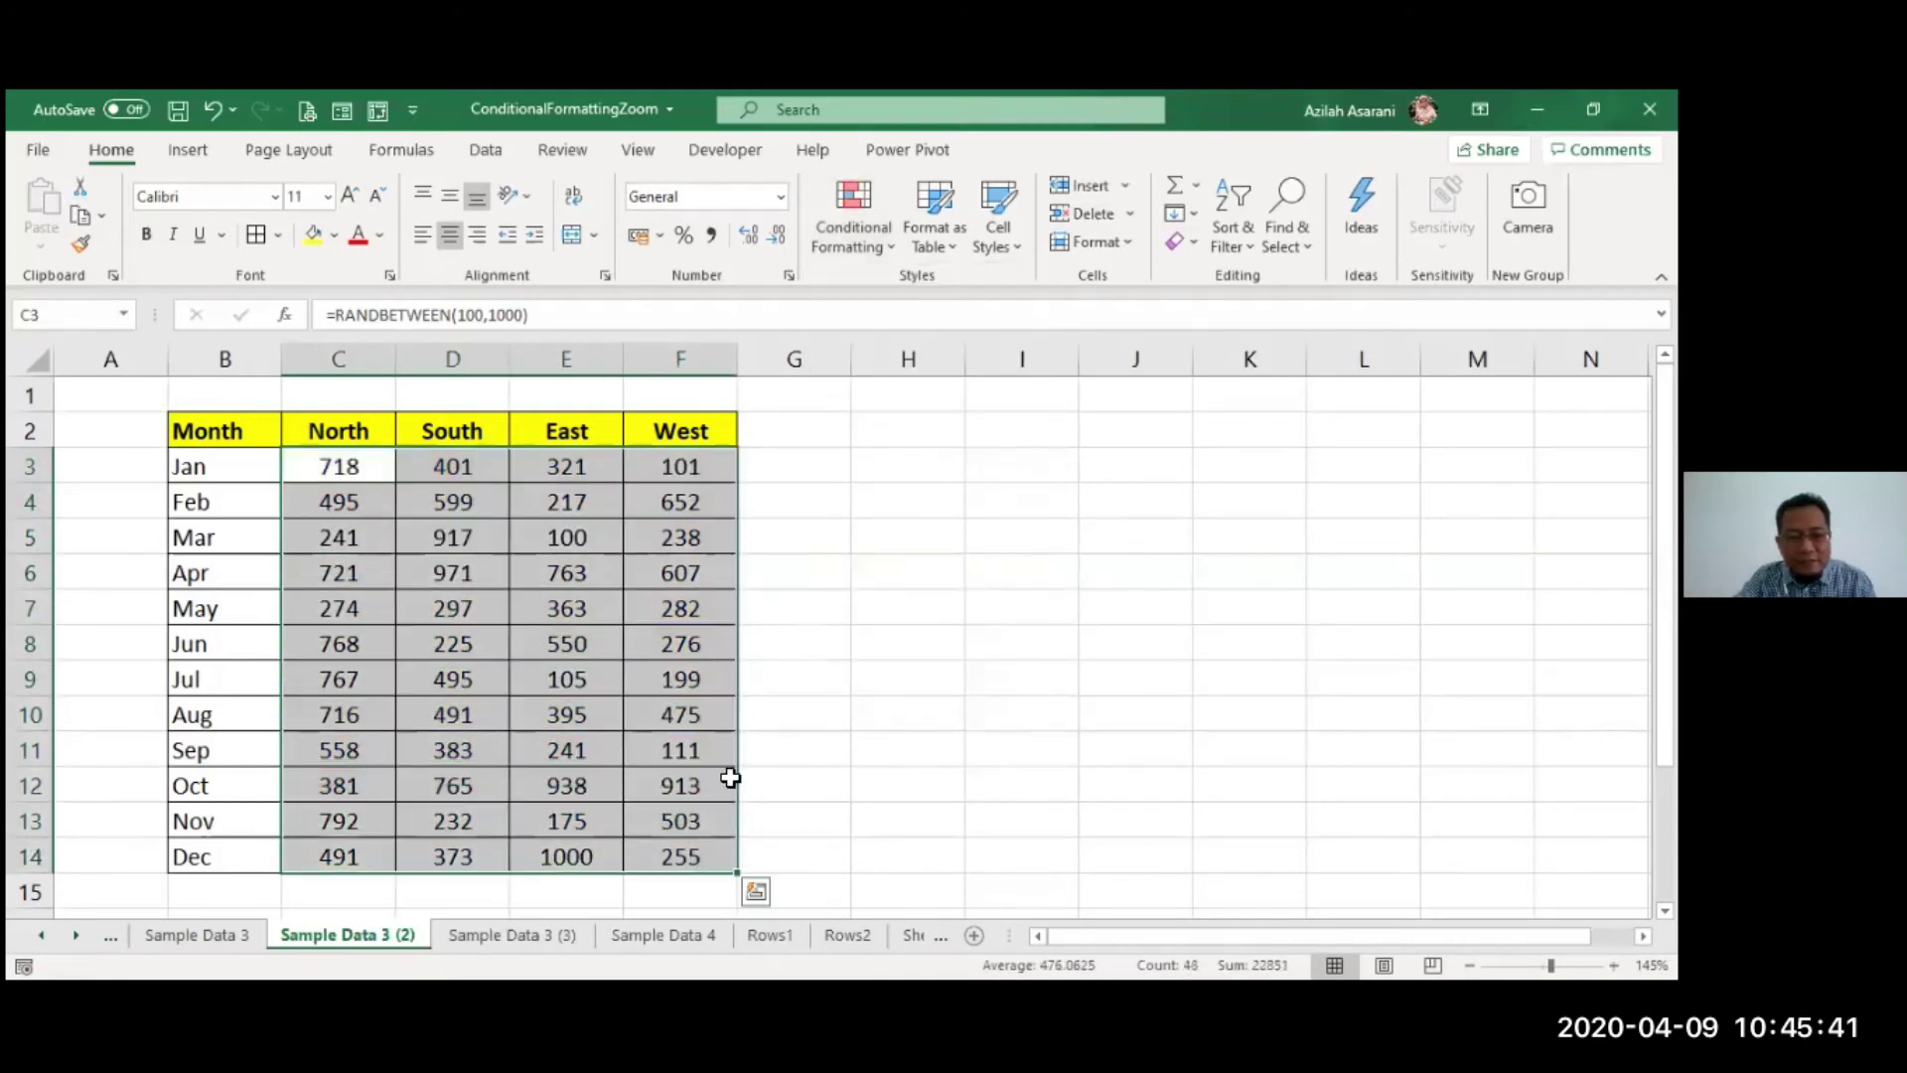
click(839, 241)
mouse_move(938, 354)
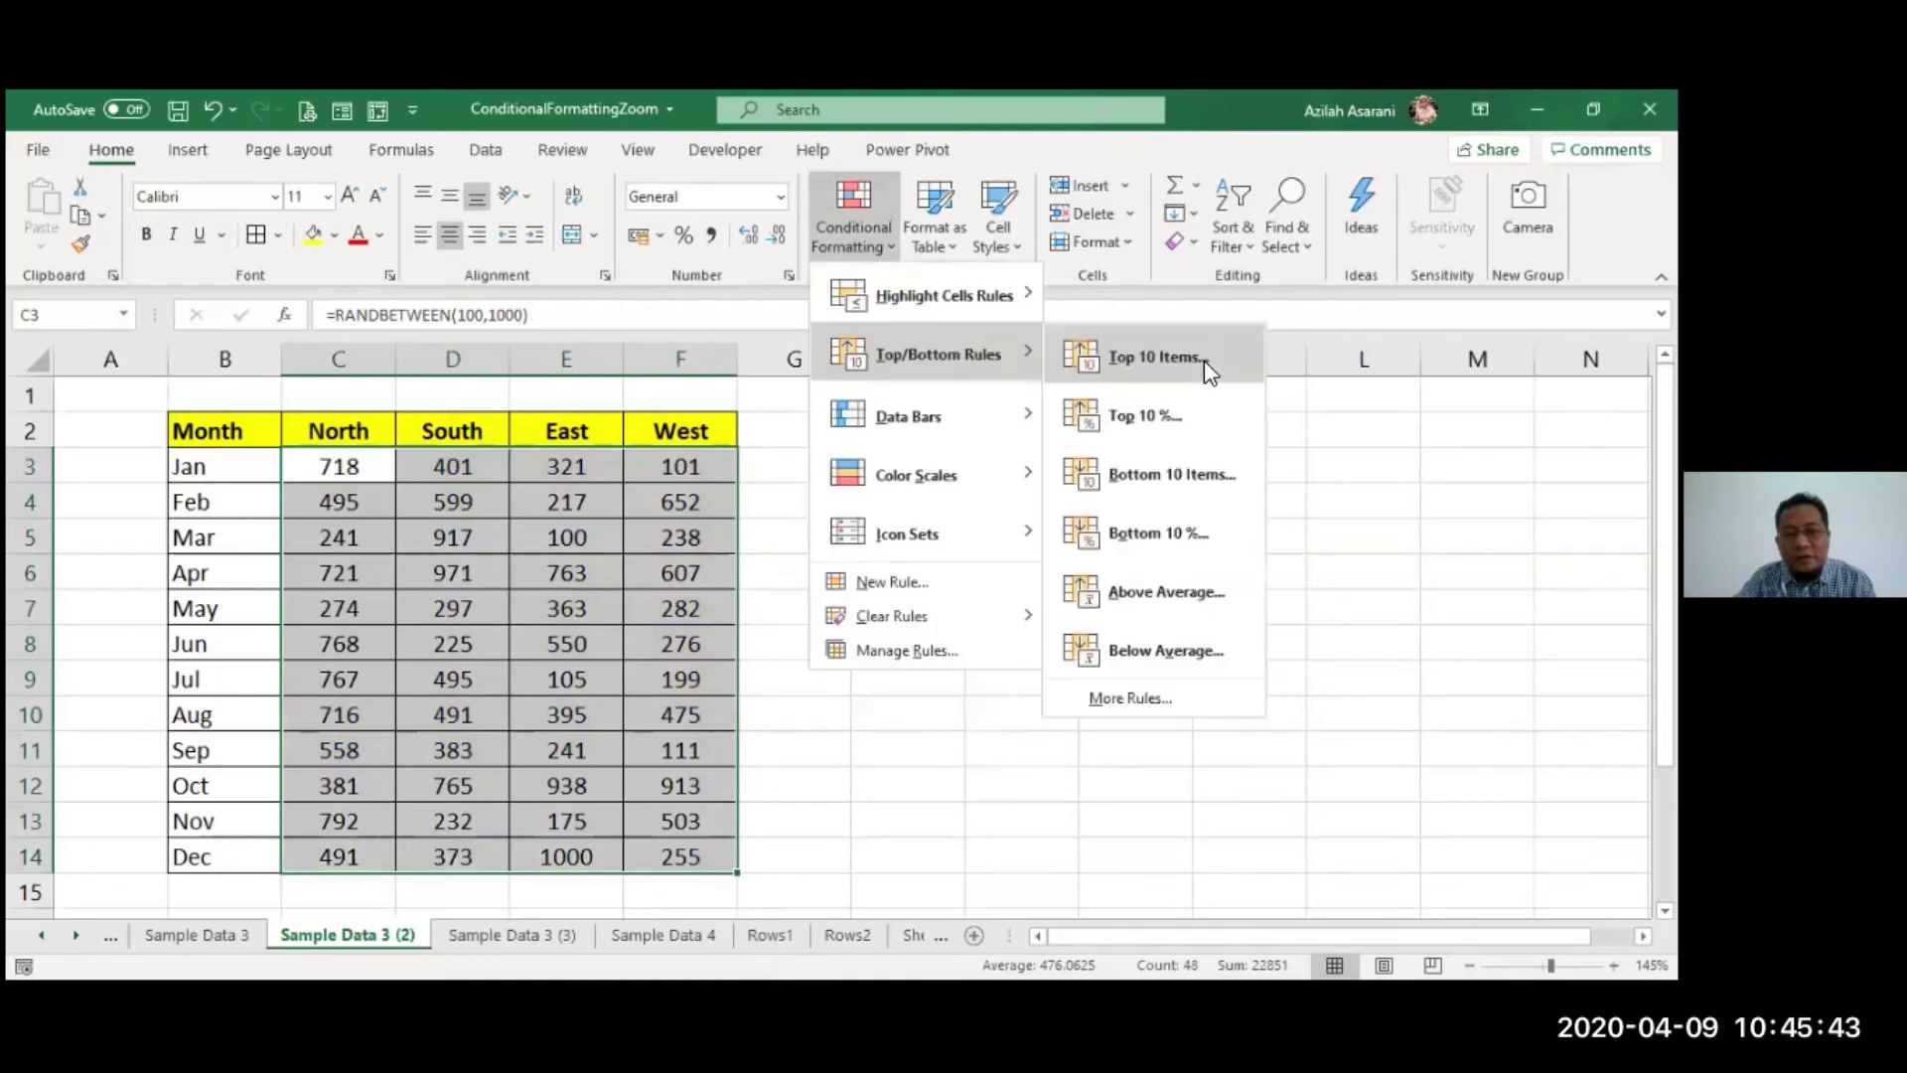
click(1157, 356)
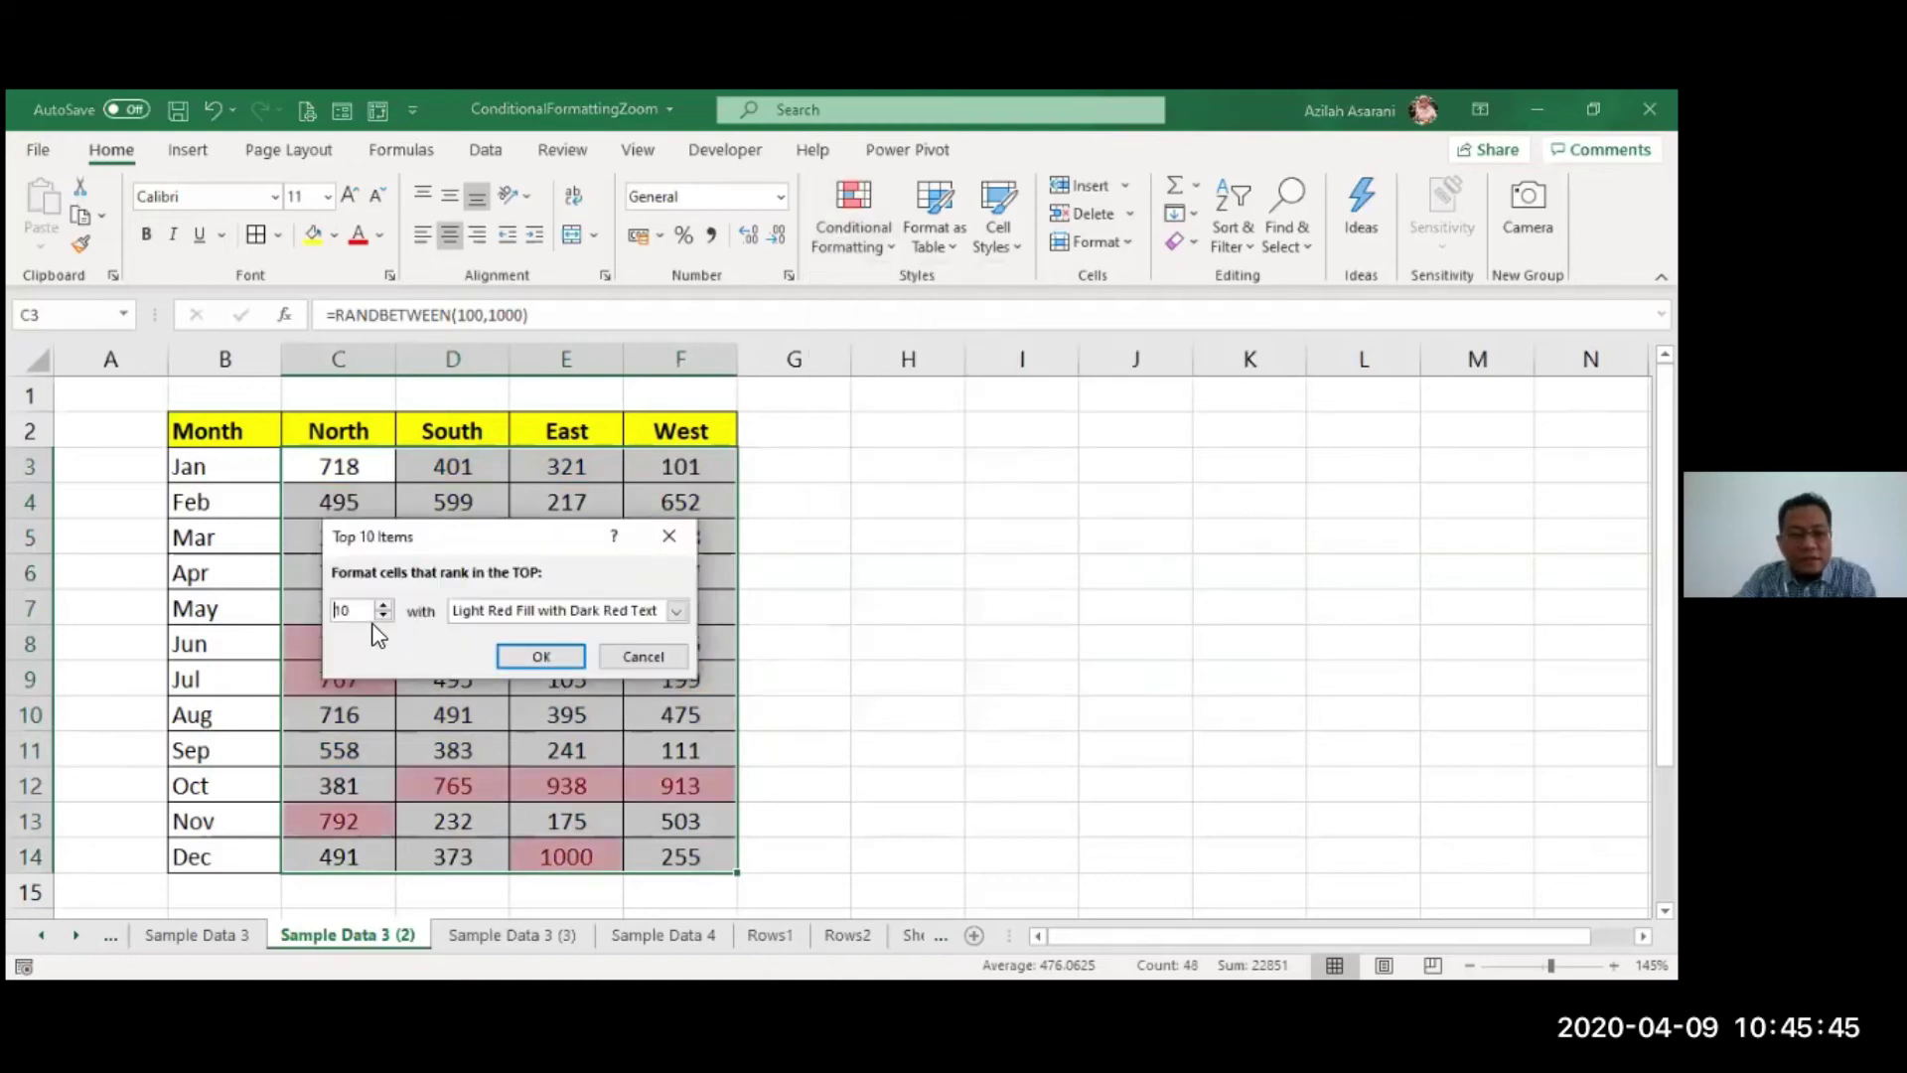
text(3)
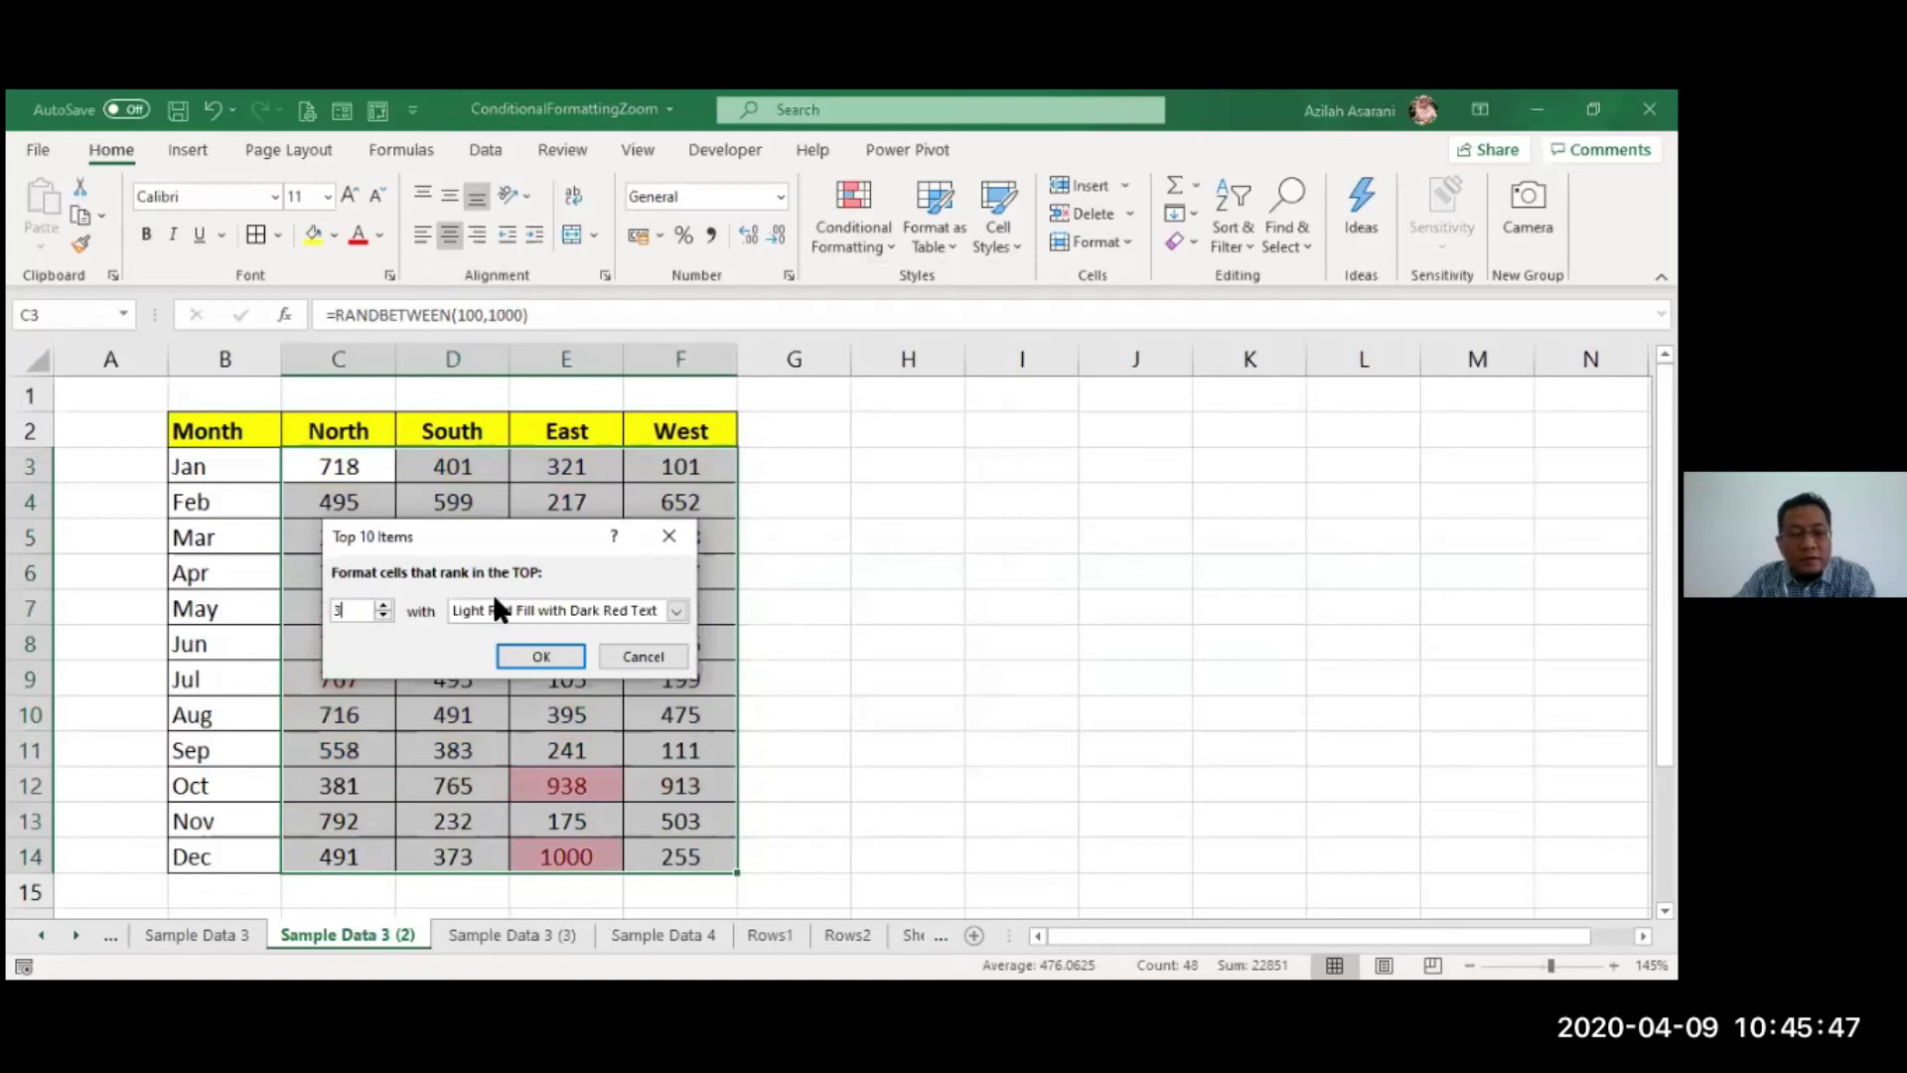
click(493, 608)
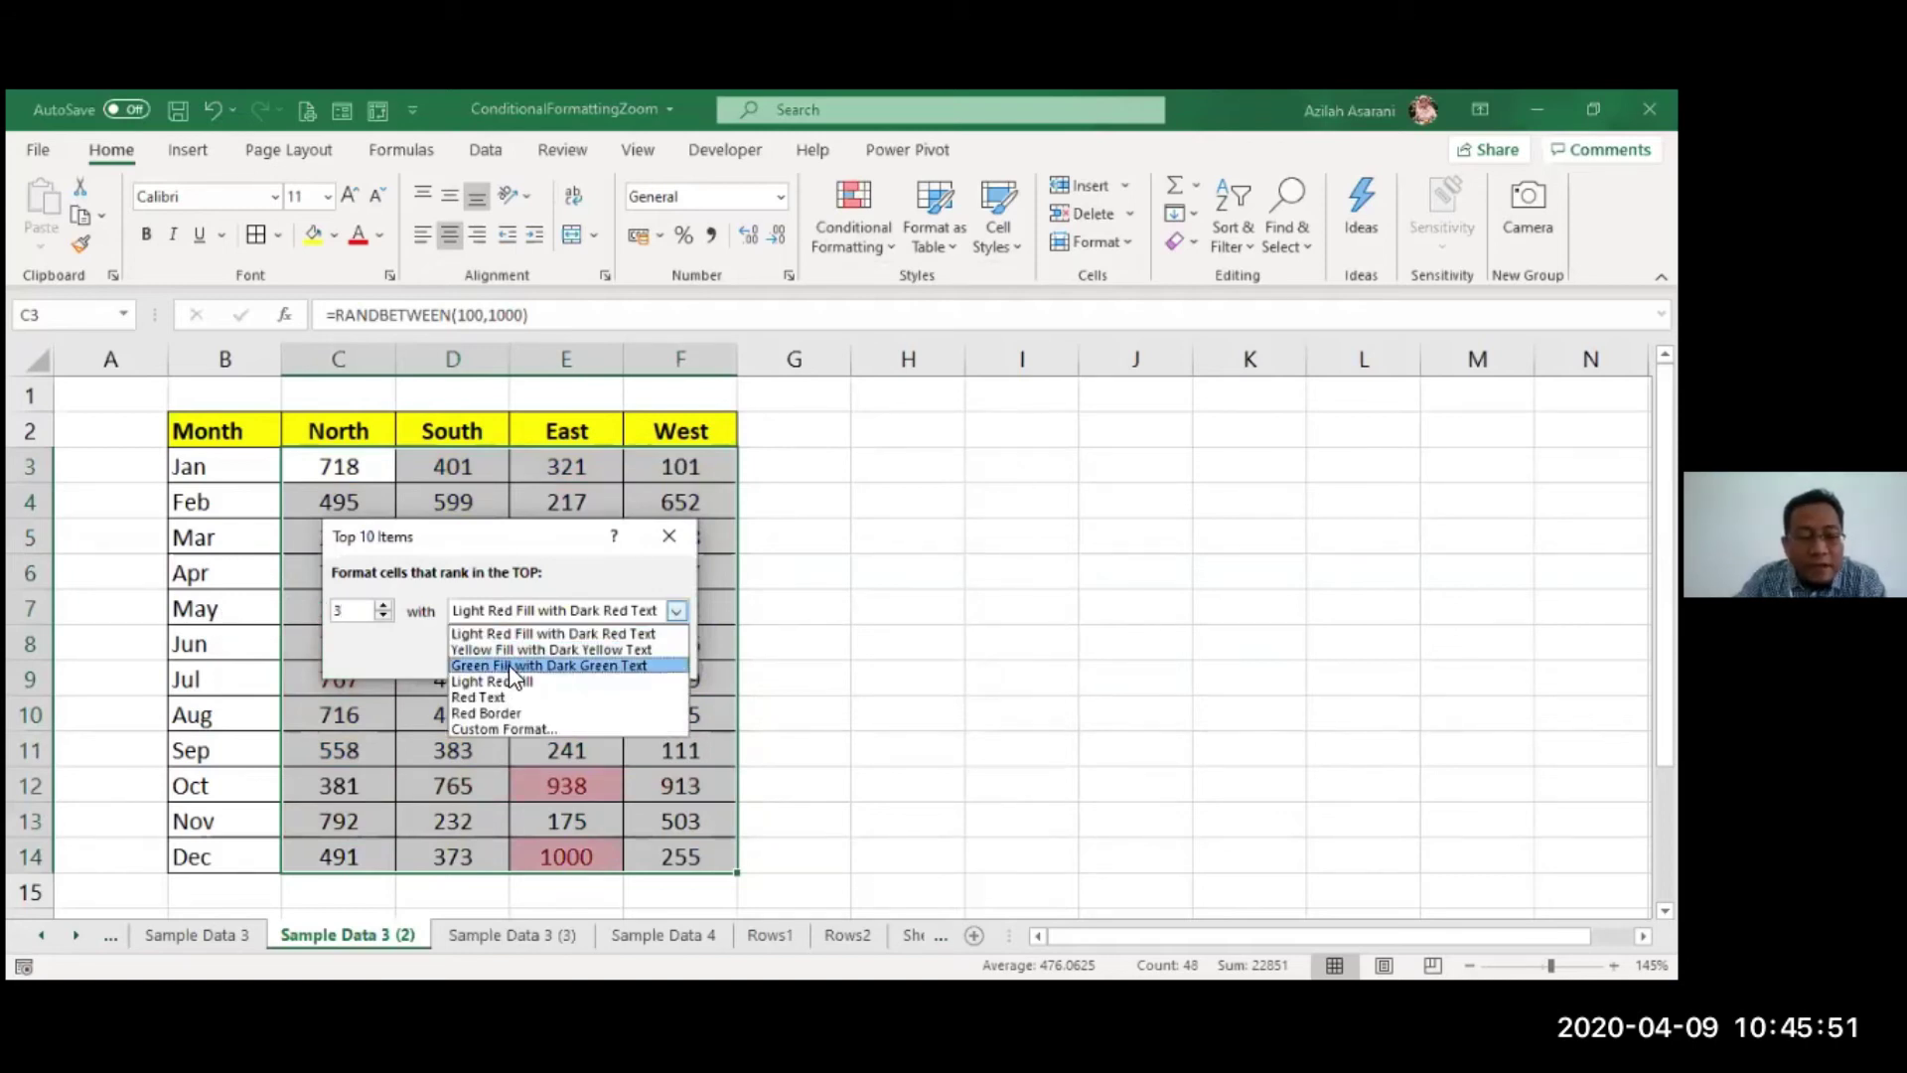
click(511, 728)
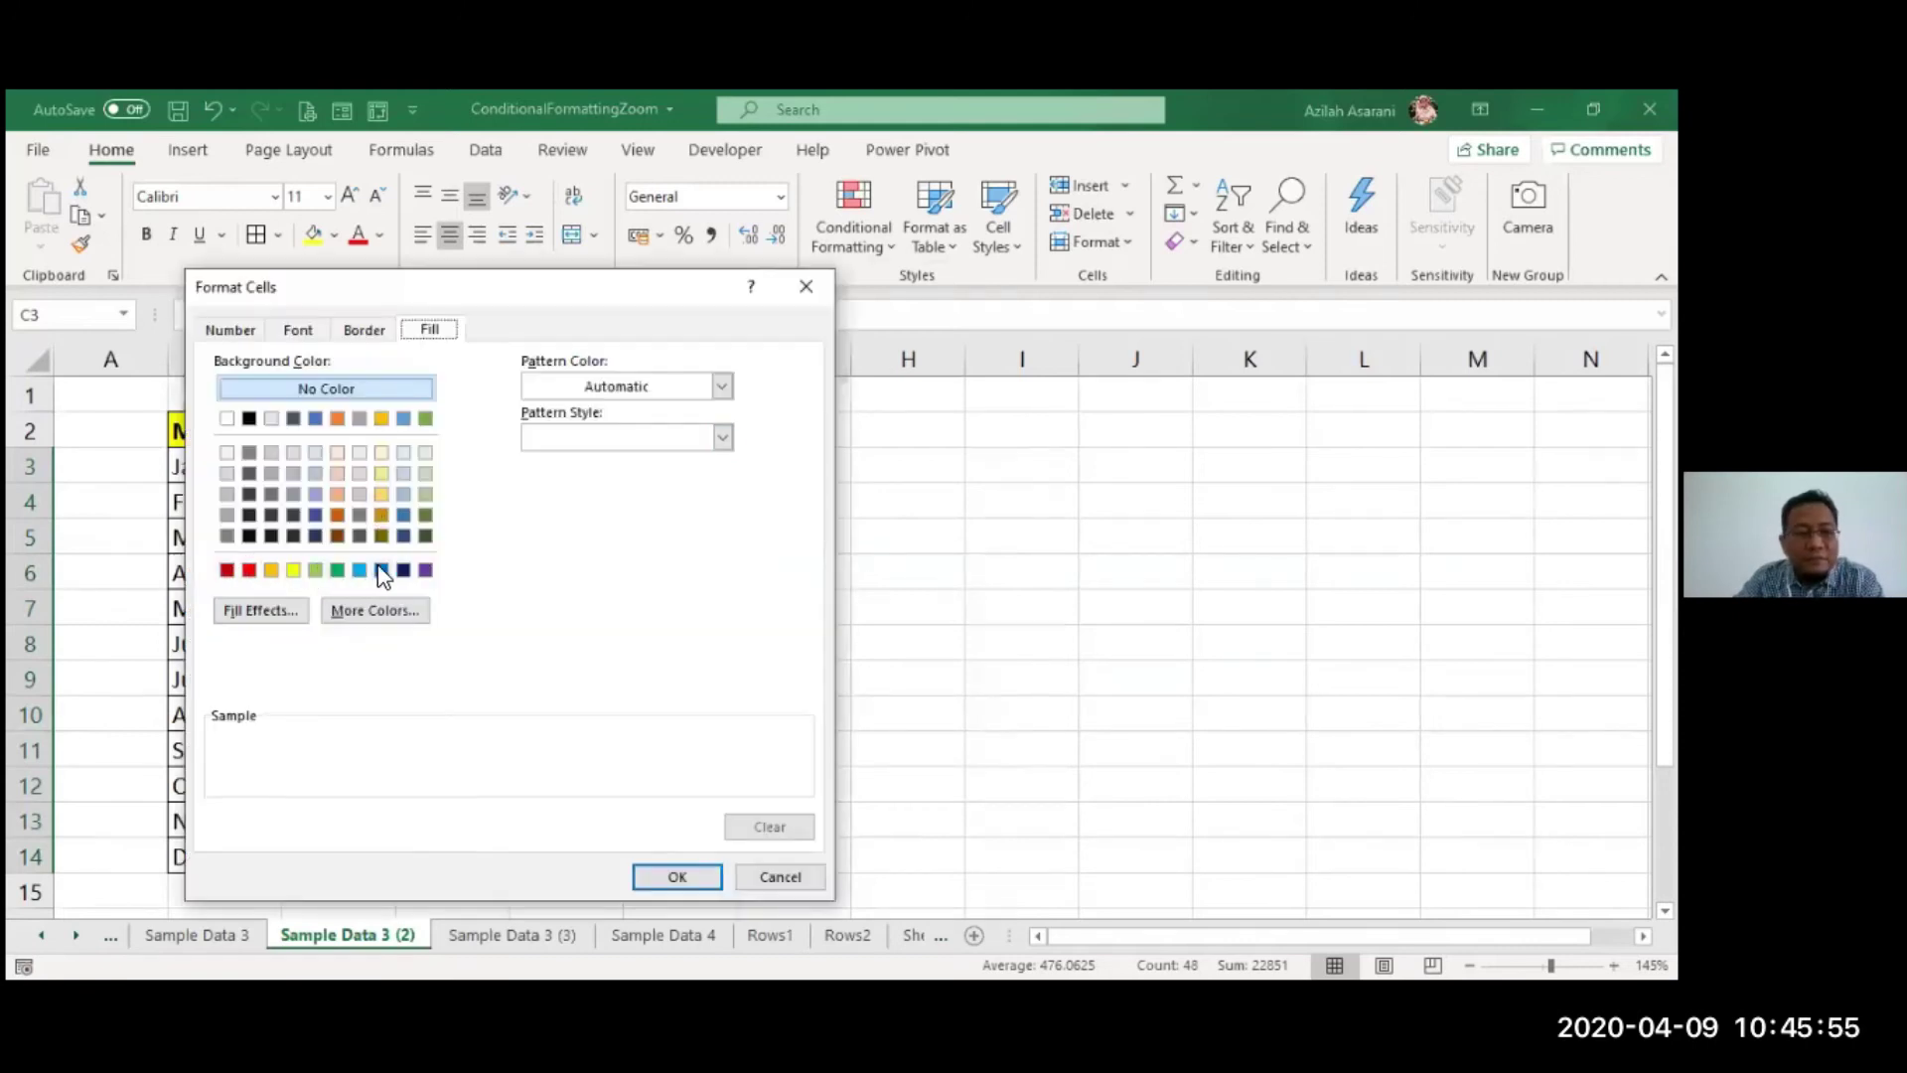
- Give the top 3 rule a purple fill with bold white text and apply it
click(427, 571)
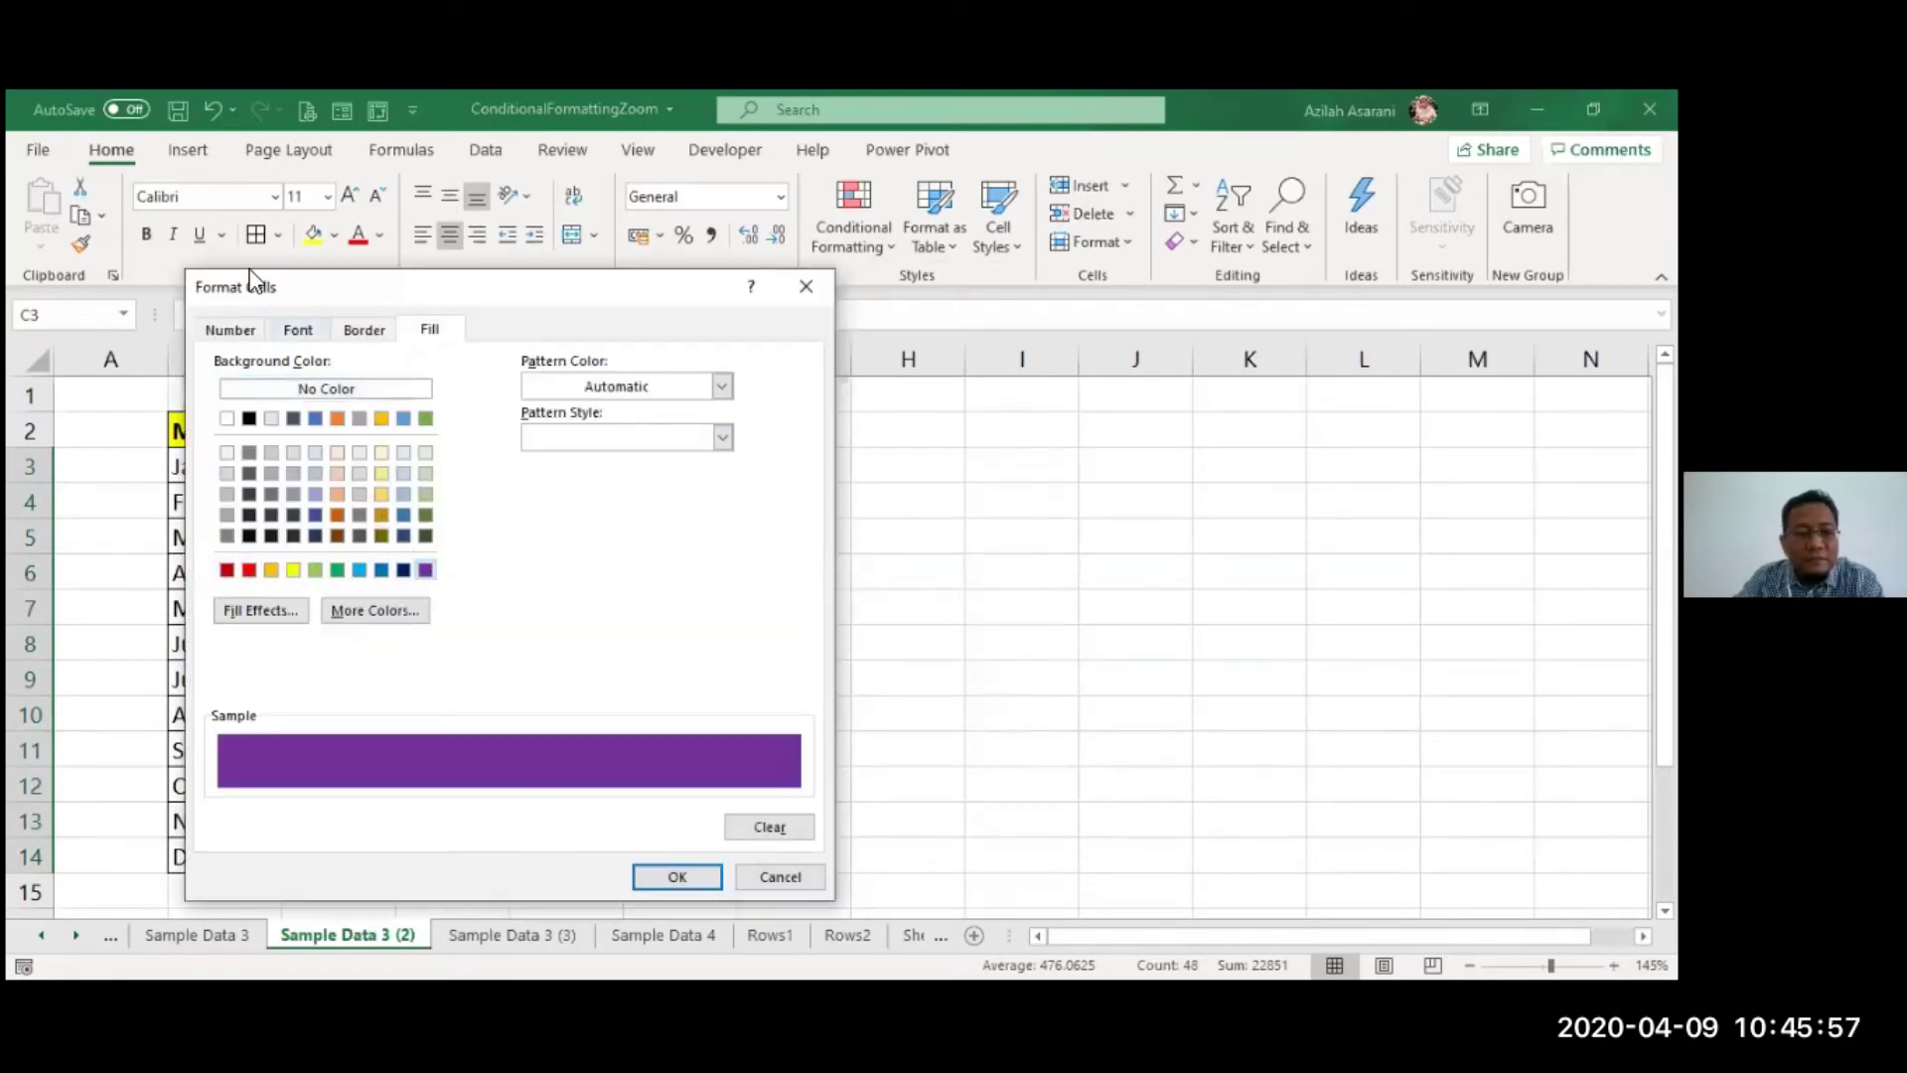
click(294, 330)
click(564, 440)
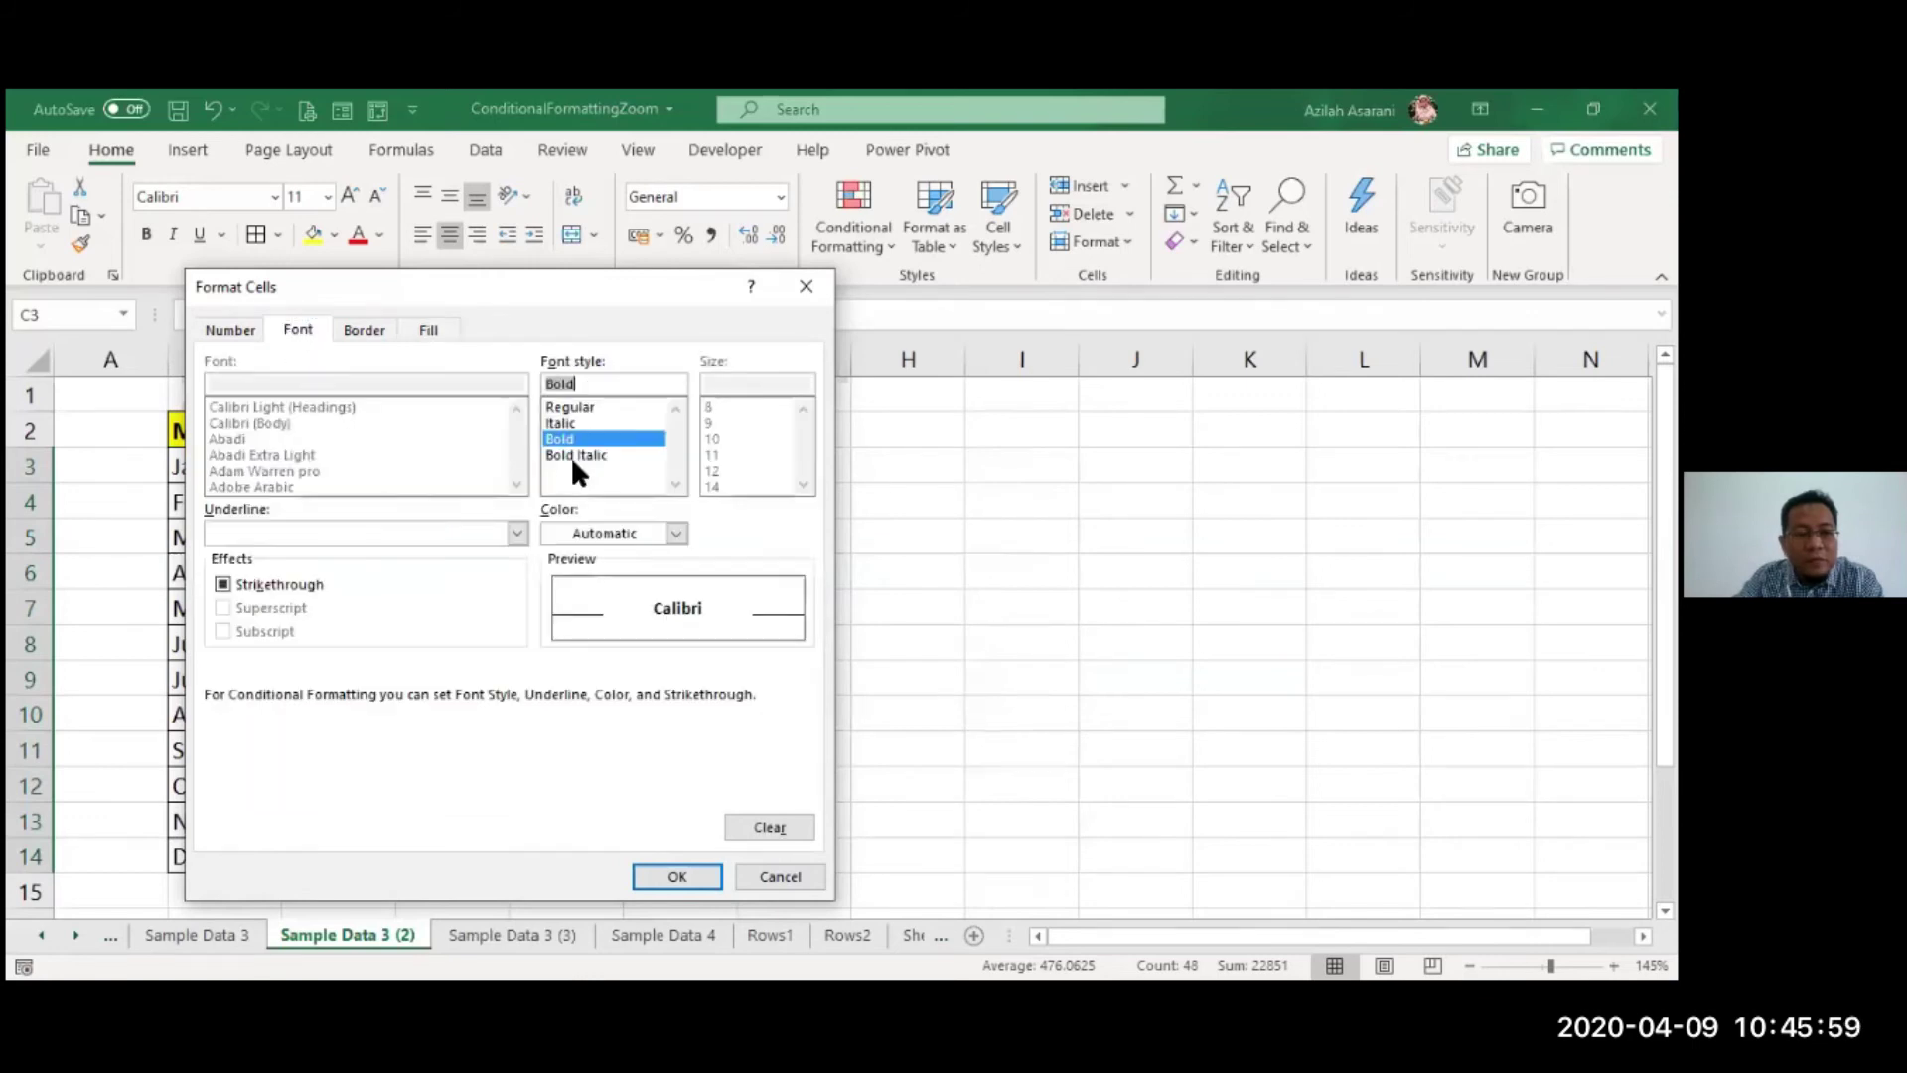
click(578, 538)
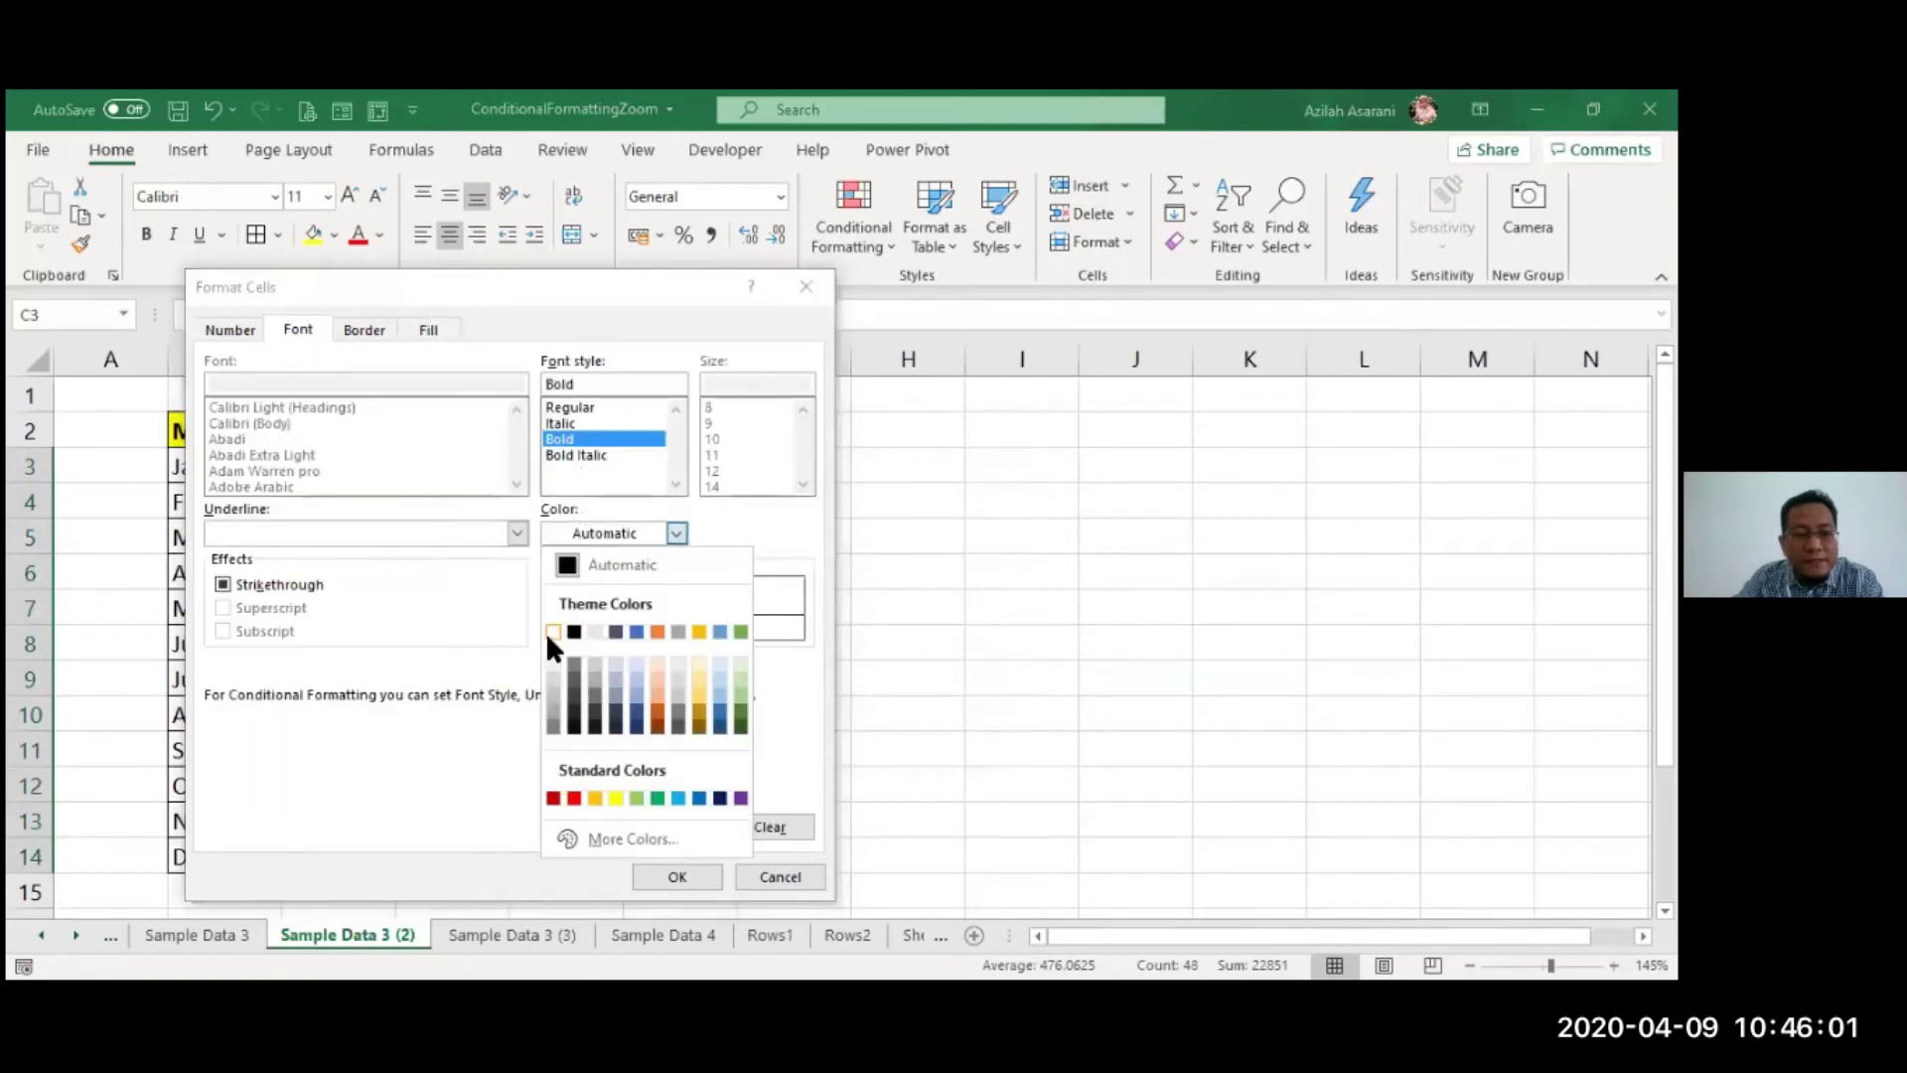
click(668, 870)
click(701, 885)
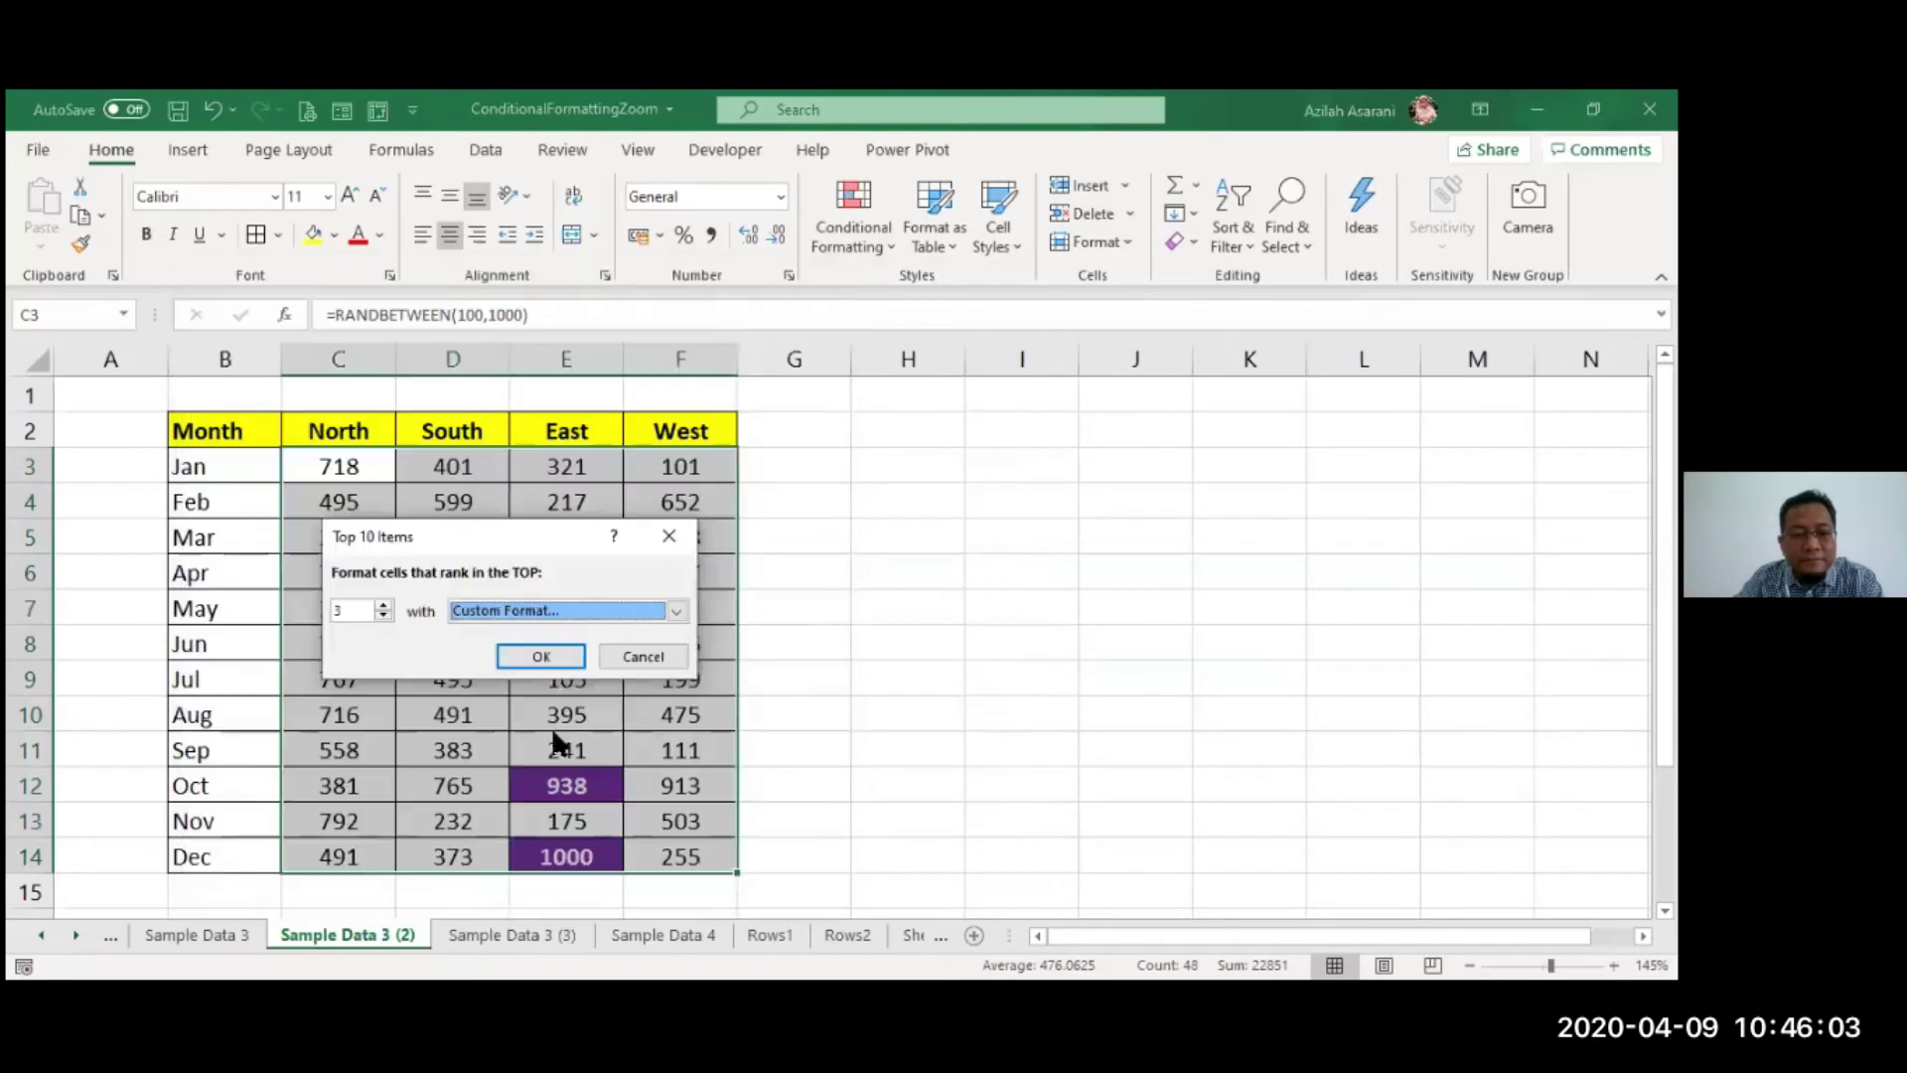
click(535, 652)
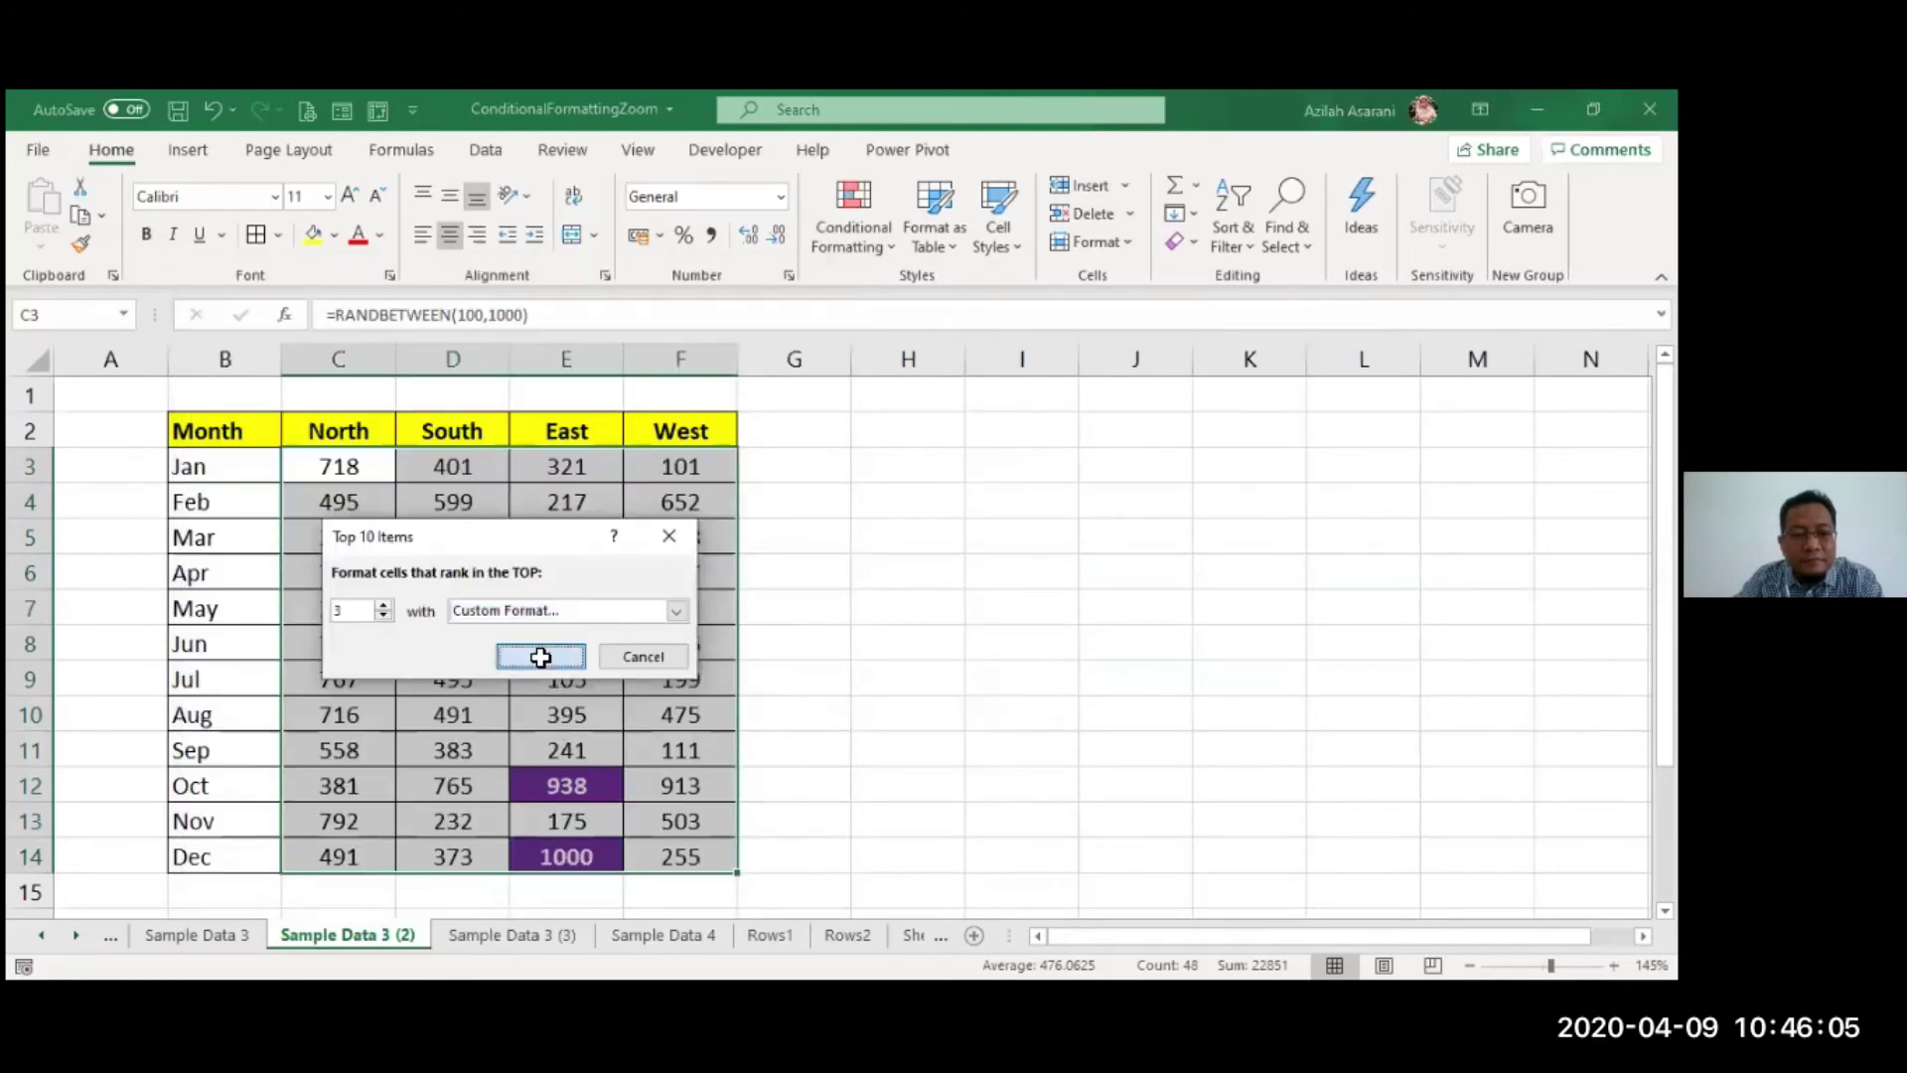
- Start a Bottom 10 Items rule on the same values with the rank set to 3 and a custom format
click(818, 254)
mouse_move(938, 354)
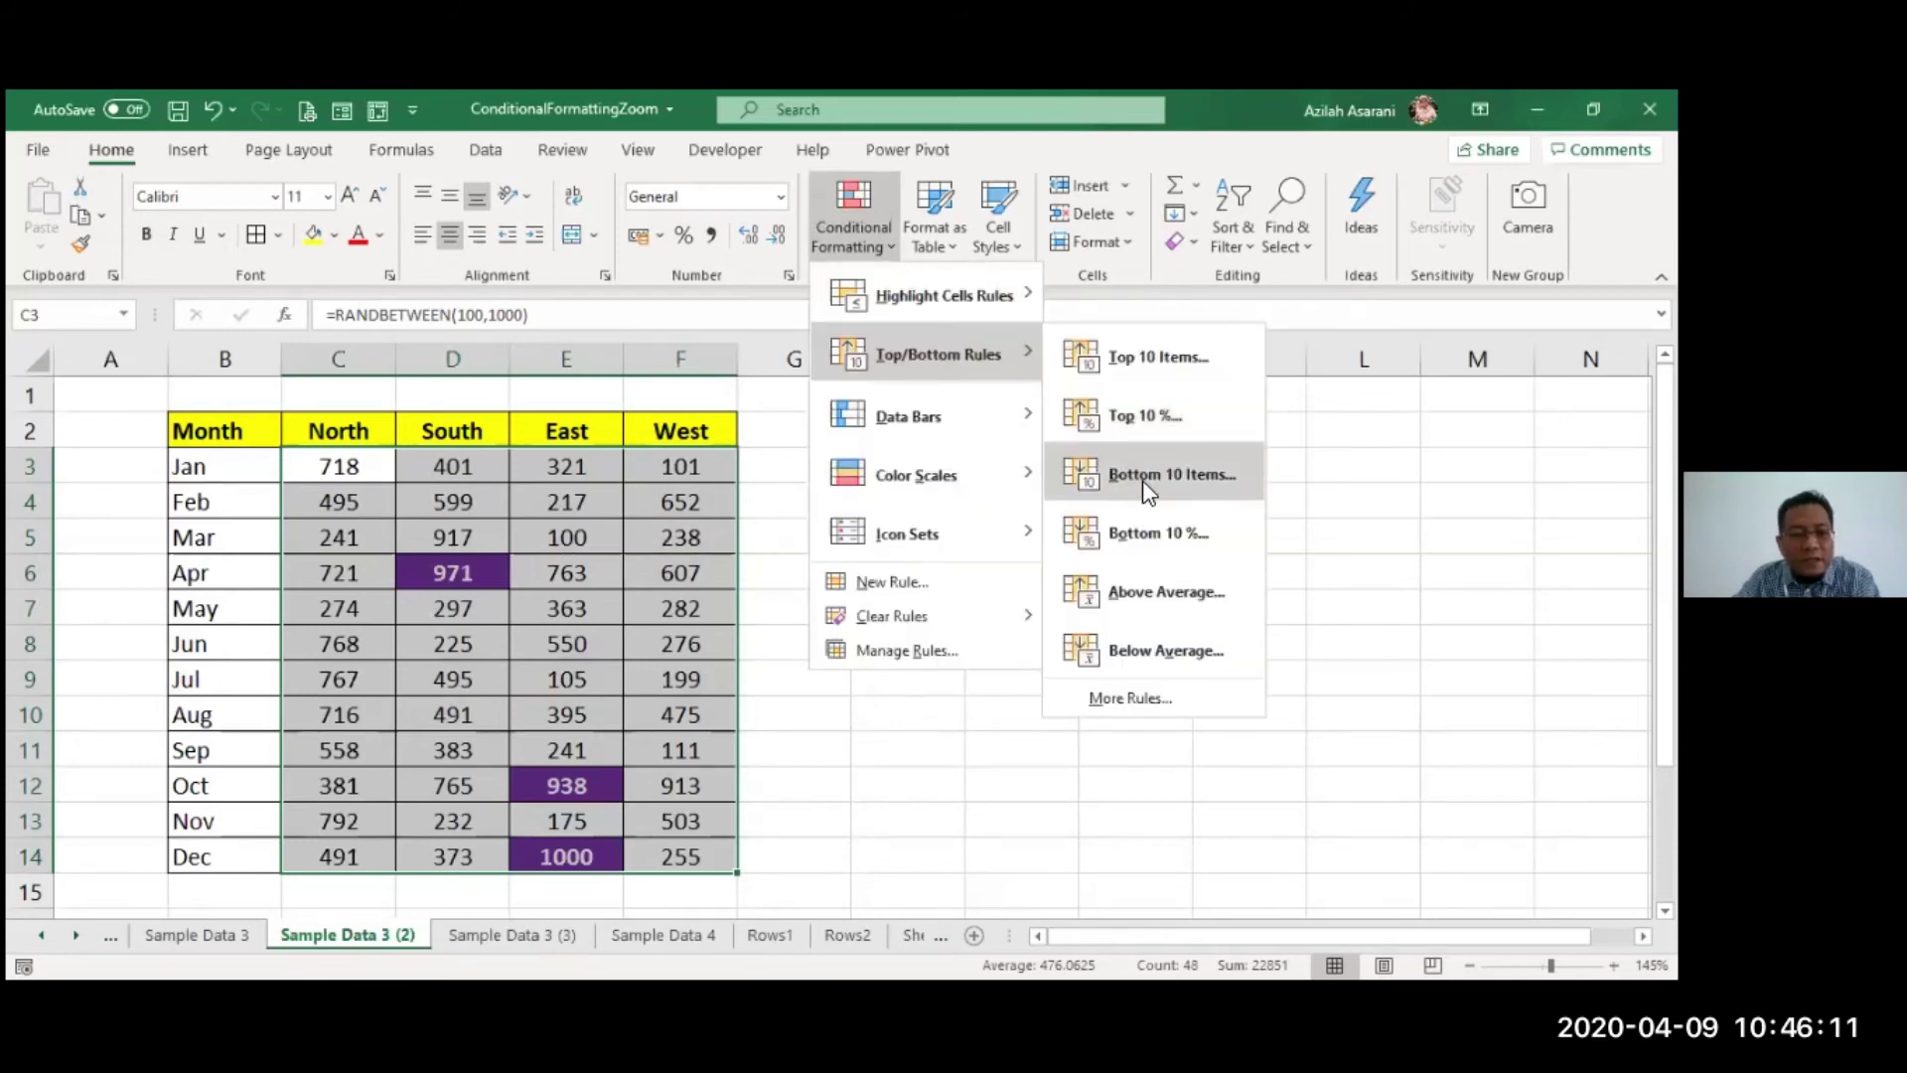
click(1142, 480)
text(3)
click(584, 621)
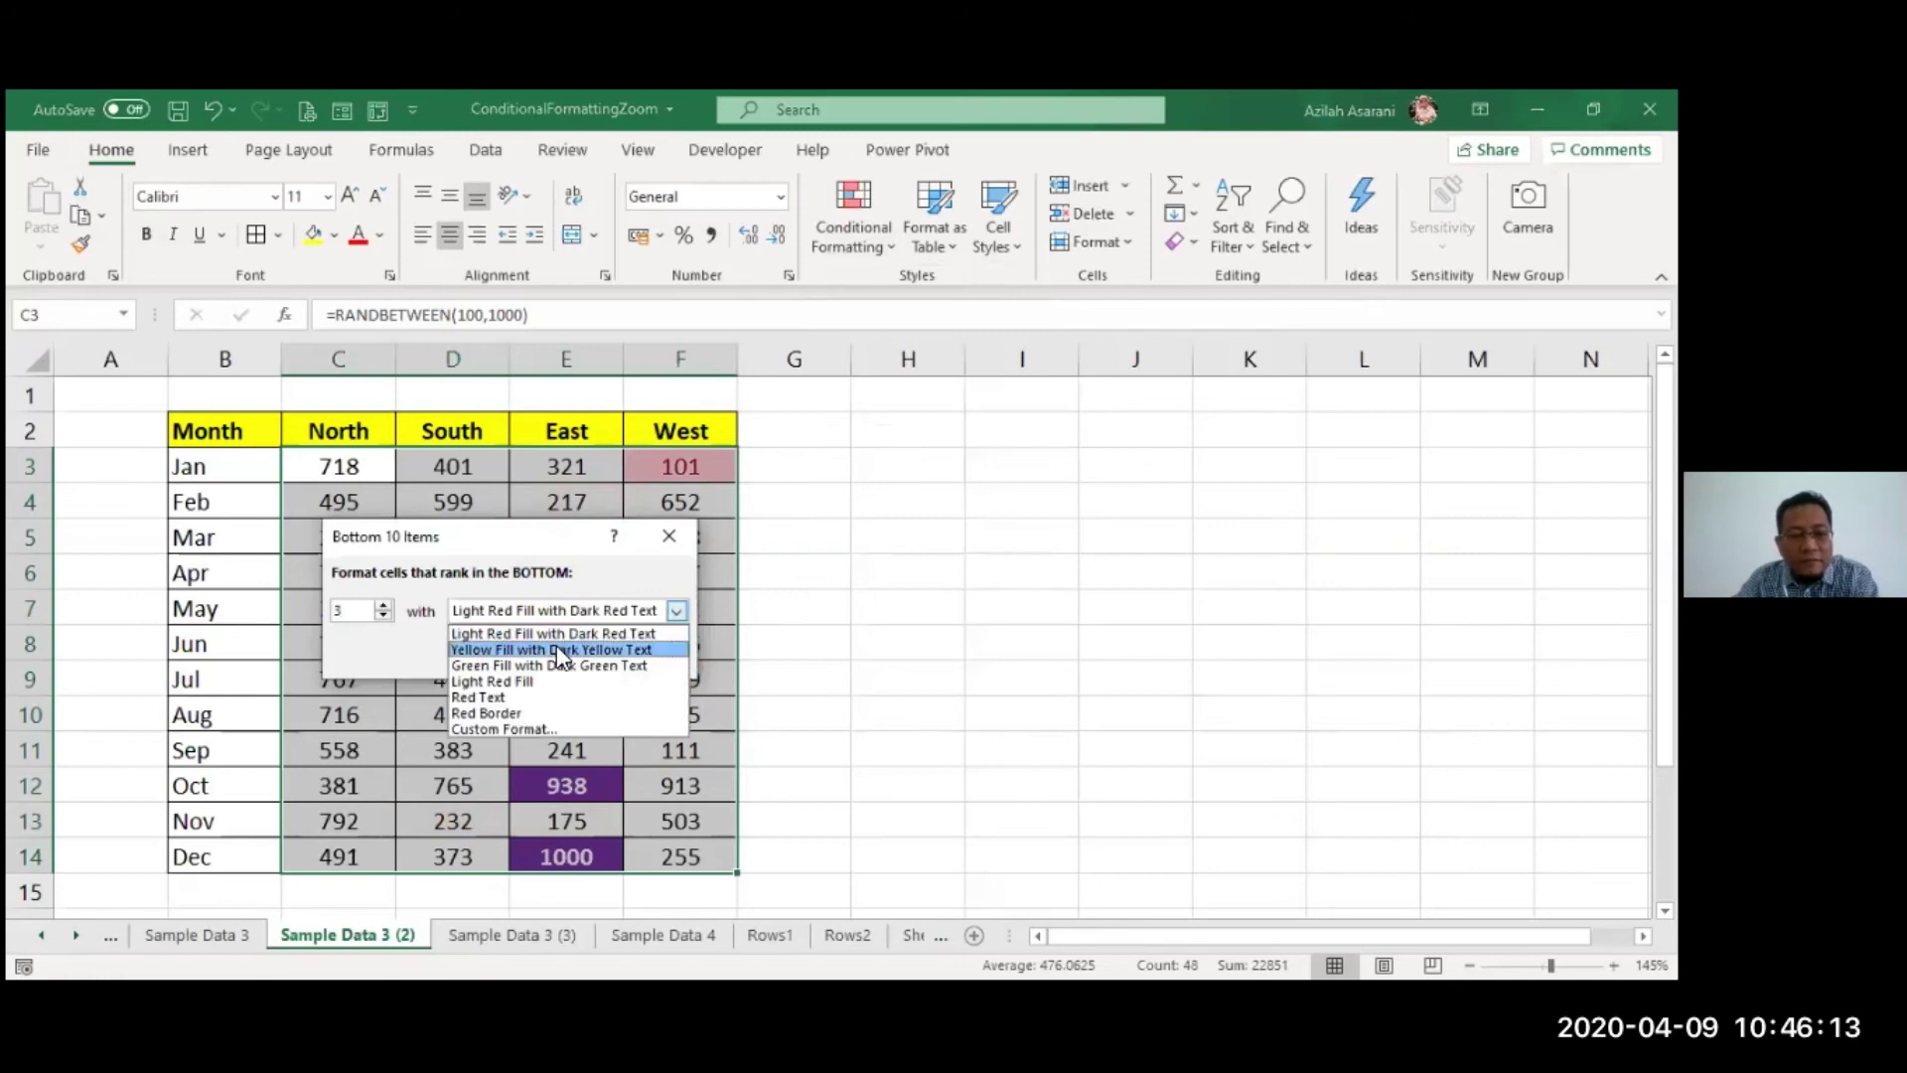
click(497, 723)
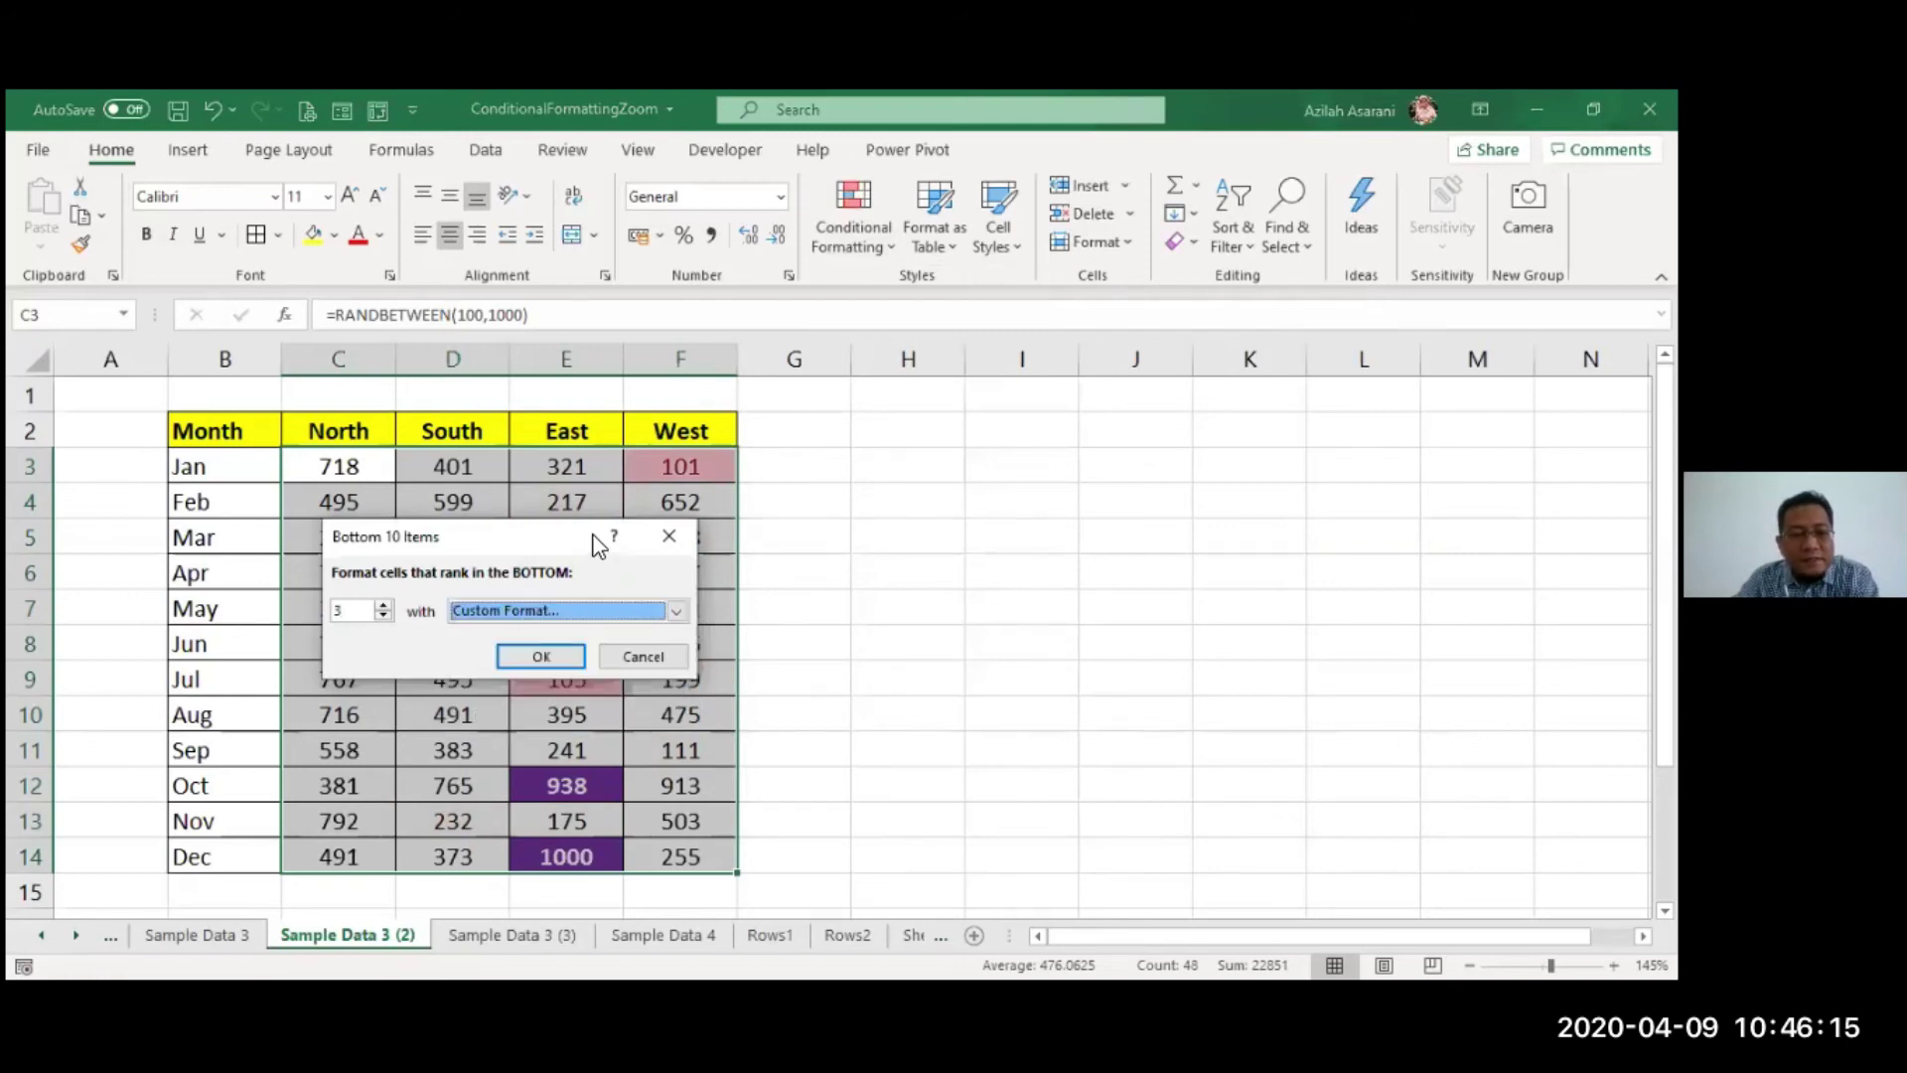
- Set the bottom 3 format's fill to a two-color horizontal gradient of gold and blue, with blue in the middle
click(430, 330)
click(296, 614)
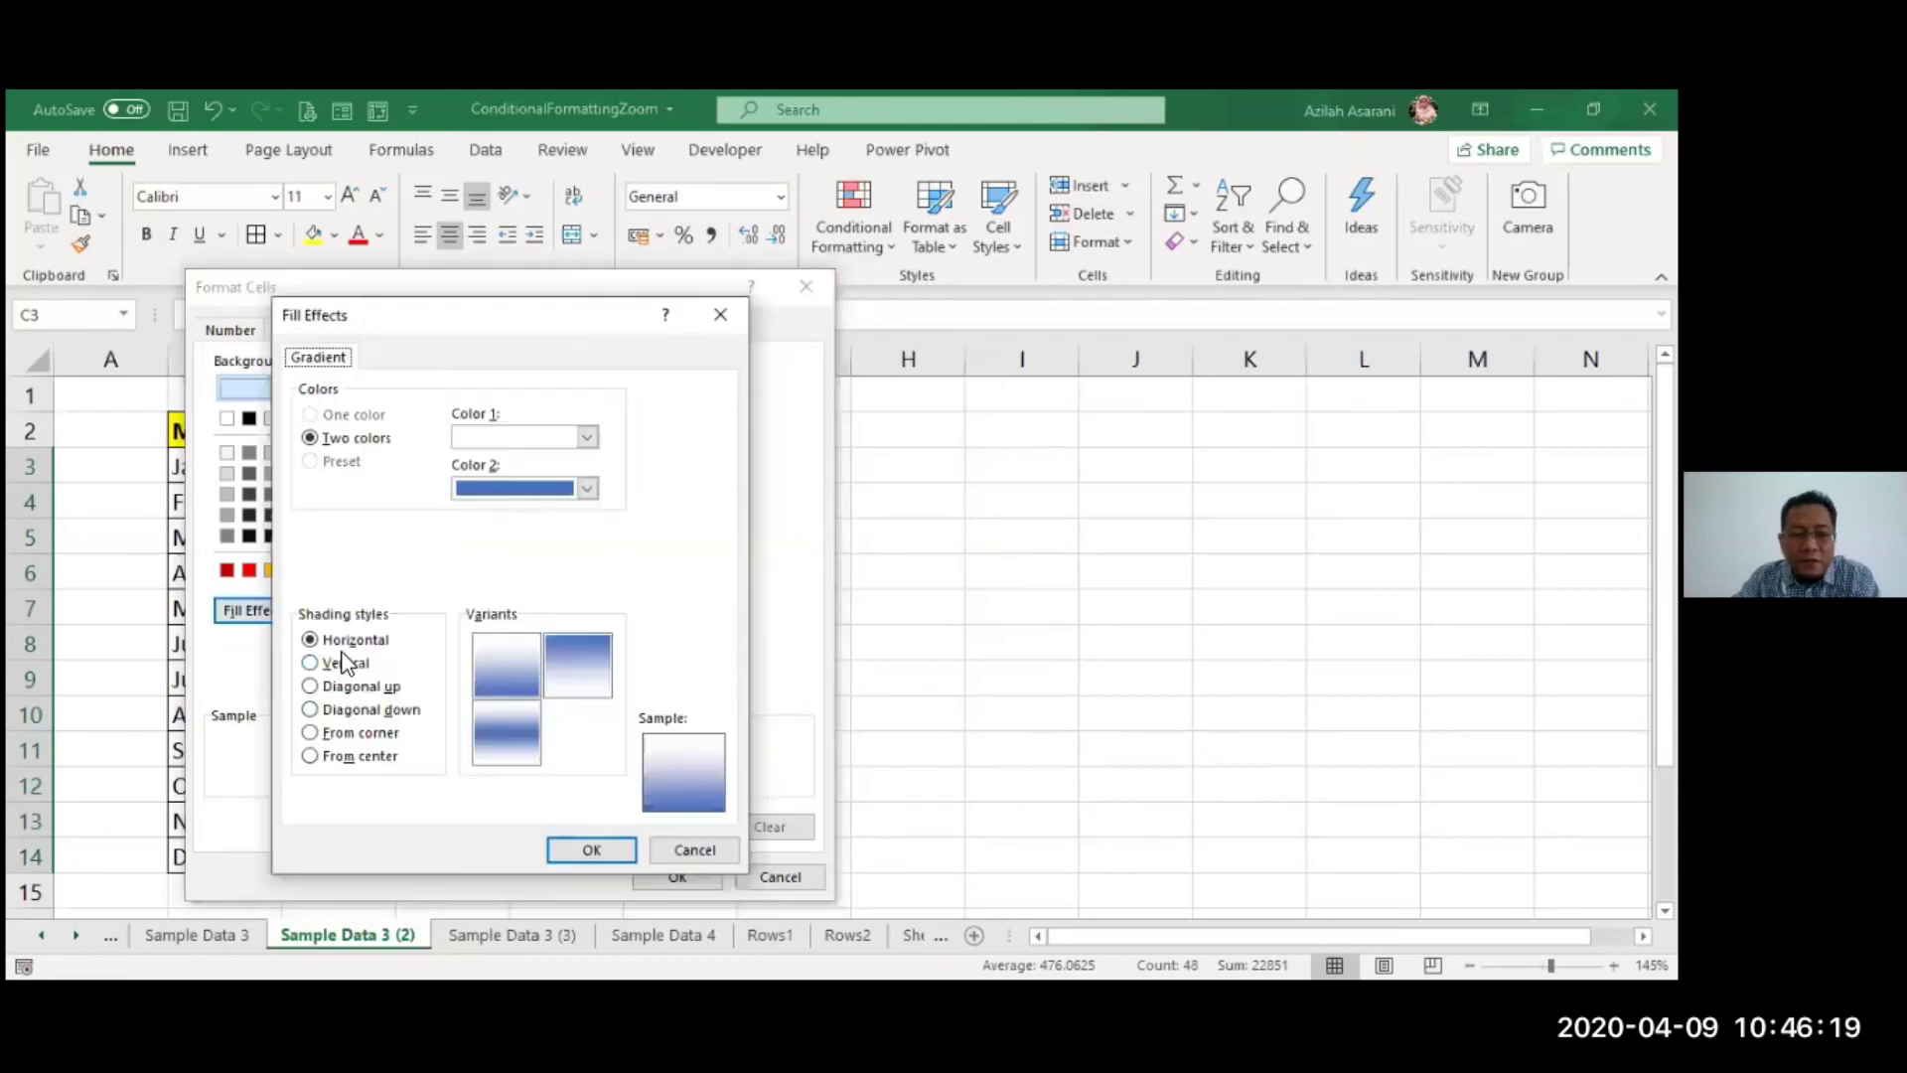
click(578, 672)
click(539, 435)
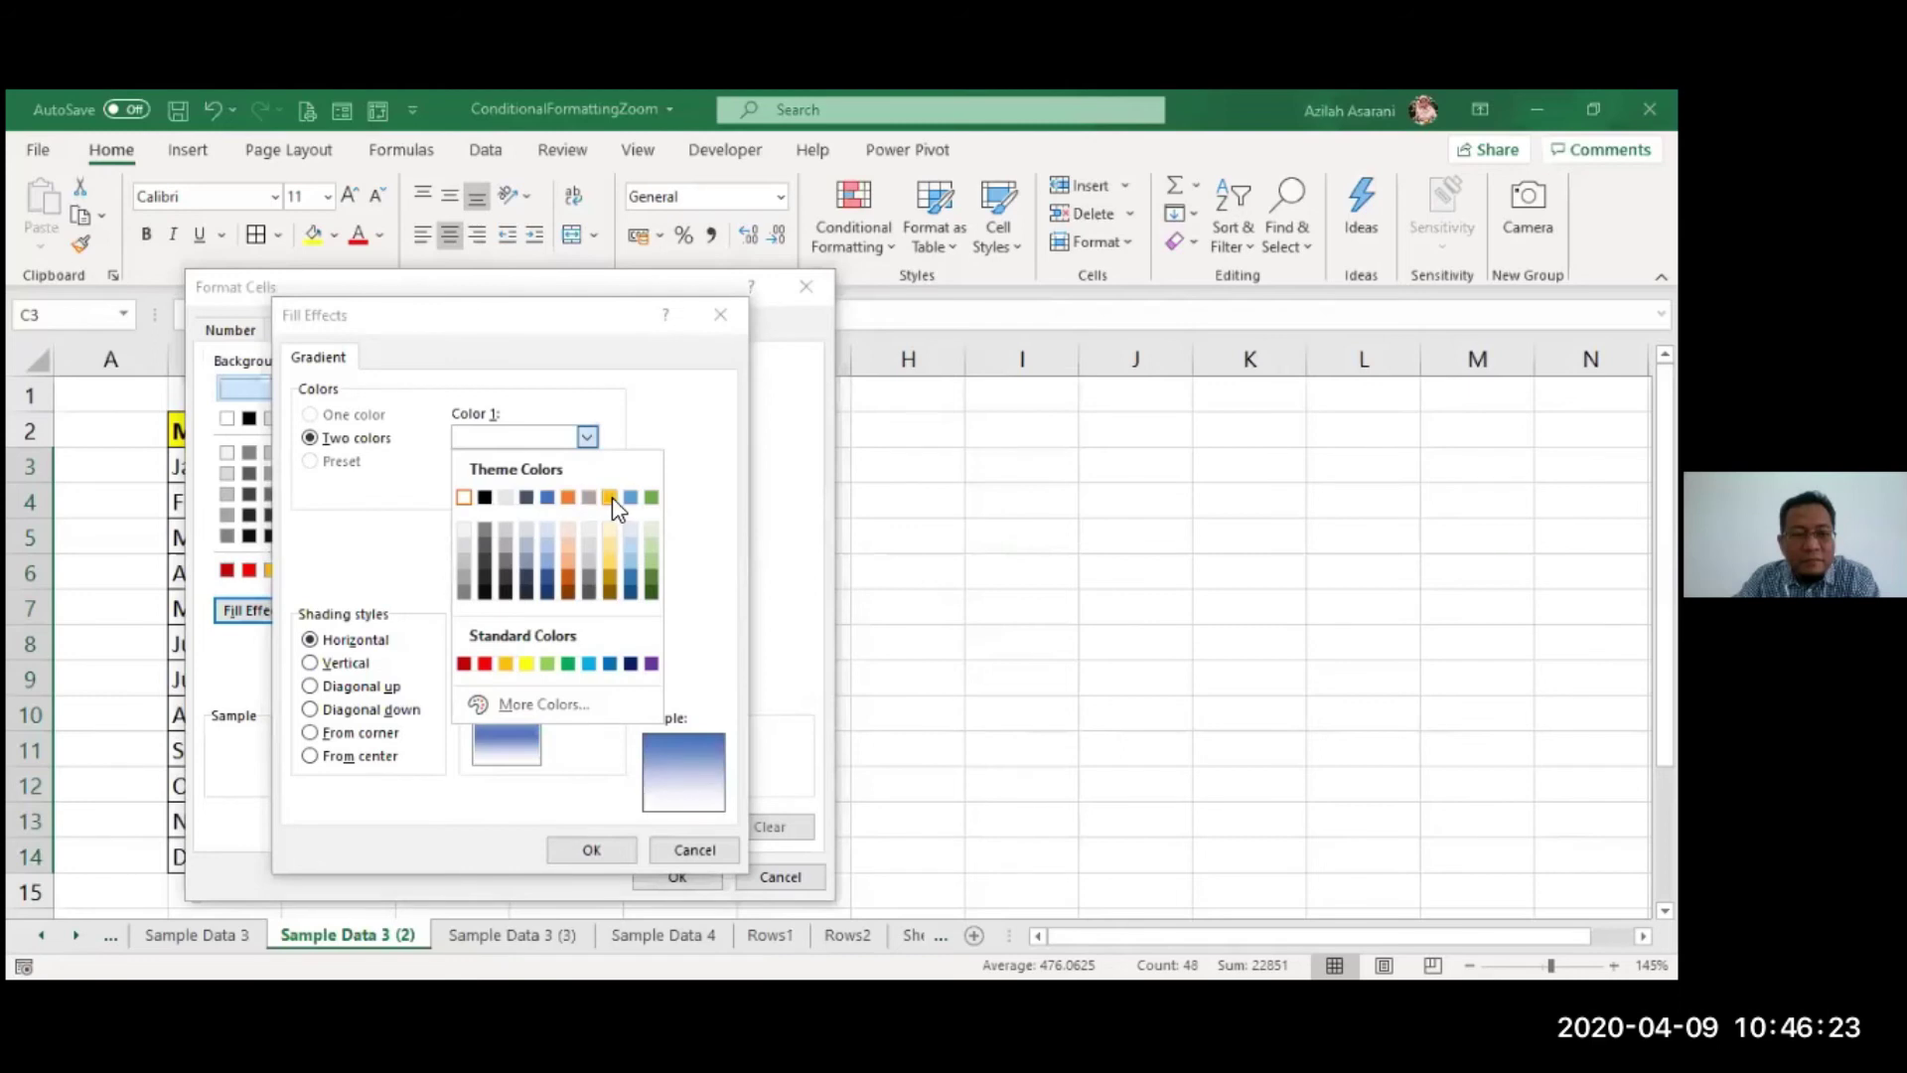
click(615, 498)
click(509, 731)
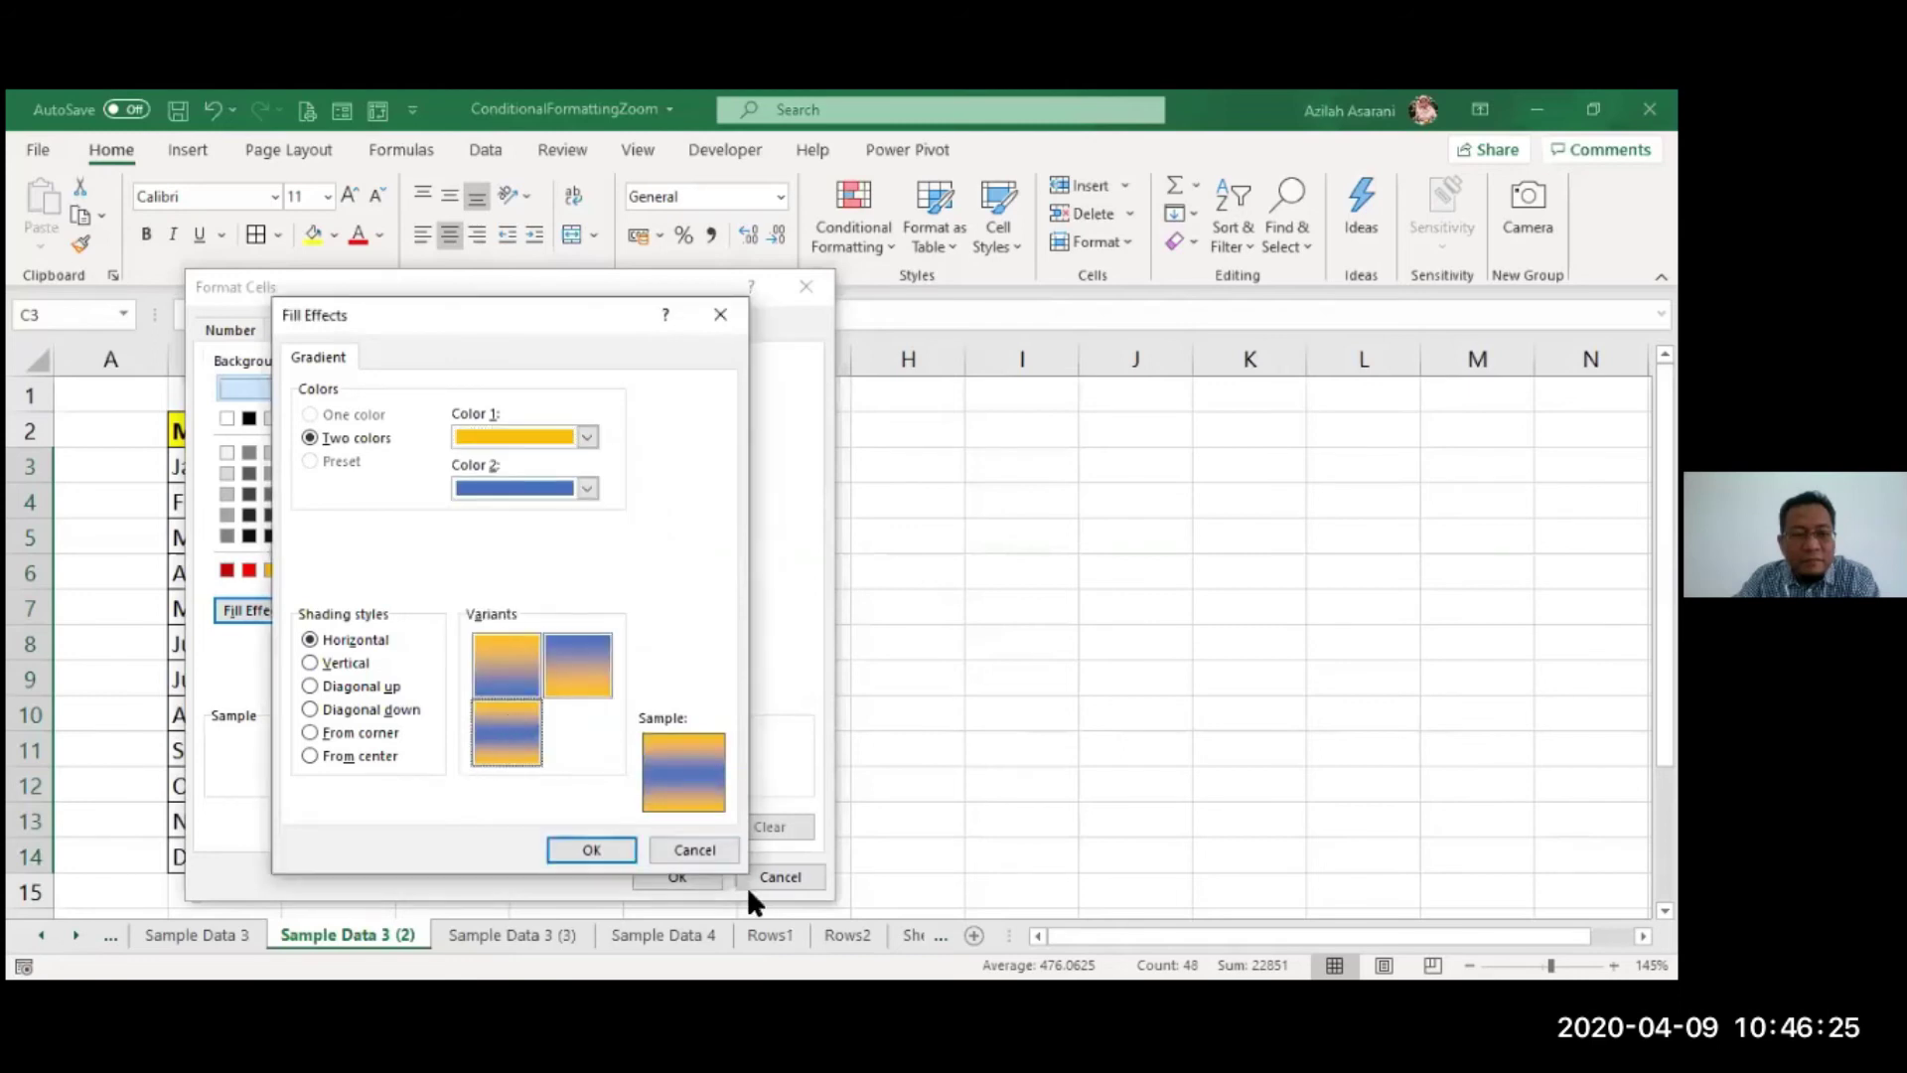
click(592, 850)
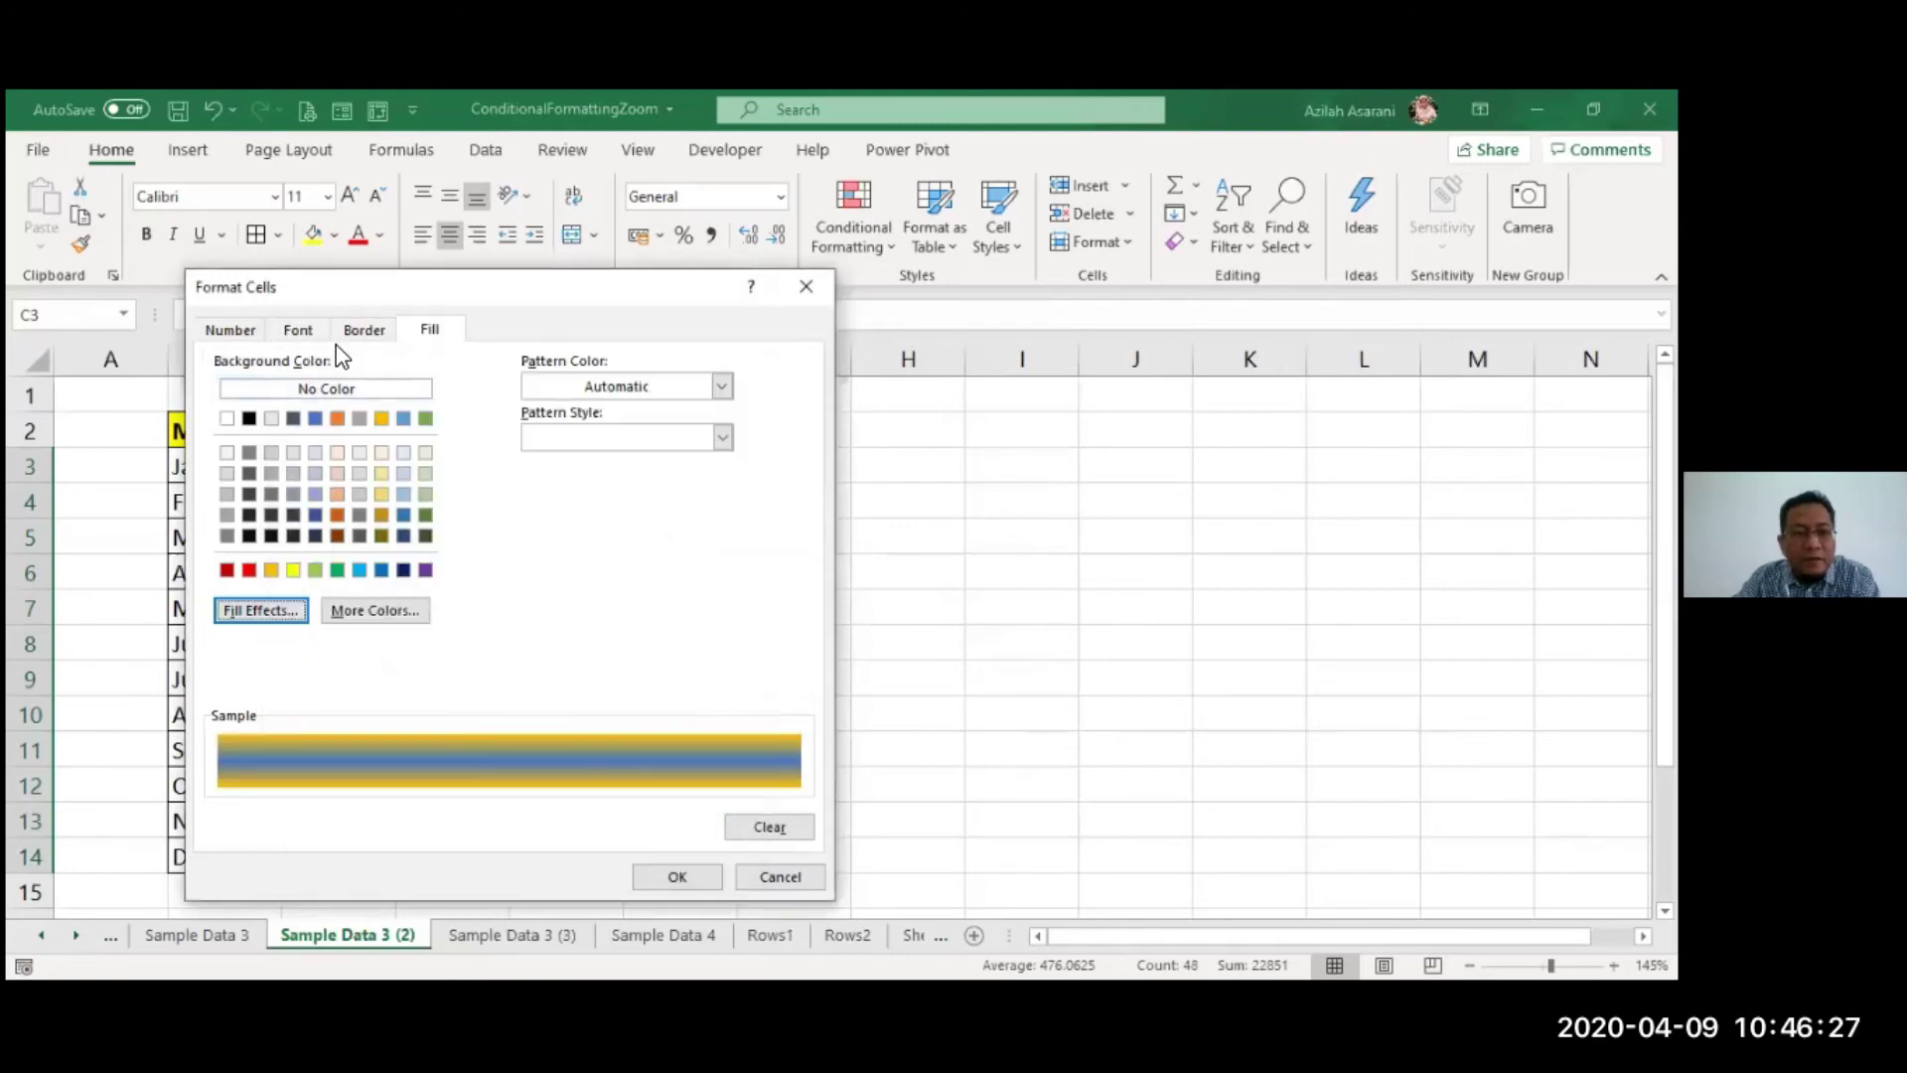
- Make the bottom 3 format's text bold and black, and apply the rule
click(298, 330)
click(559, 438)
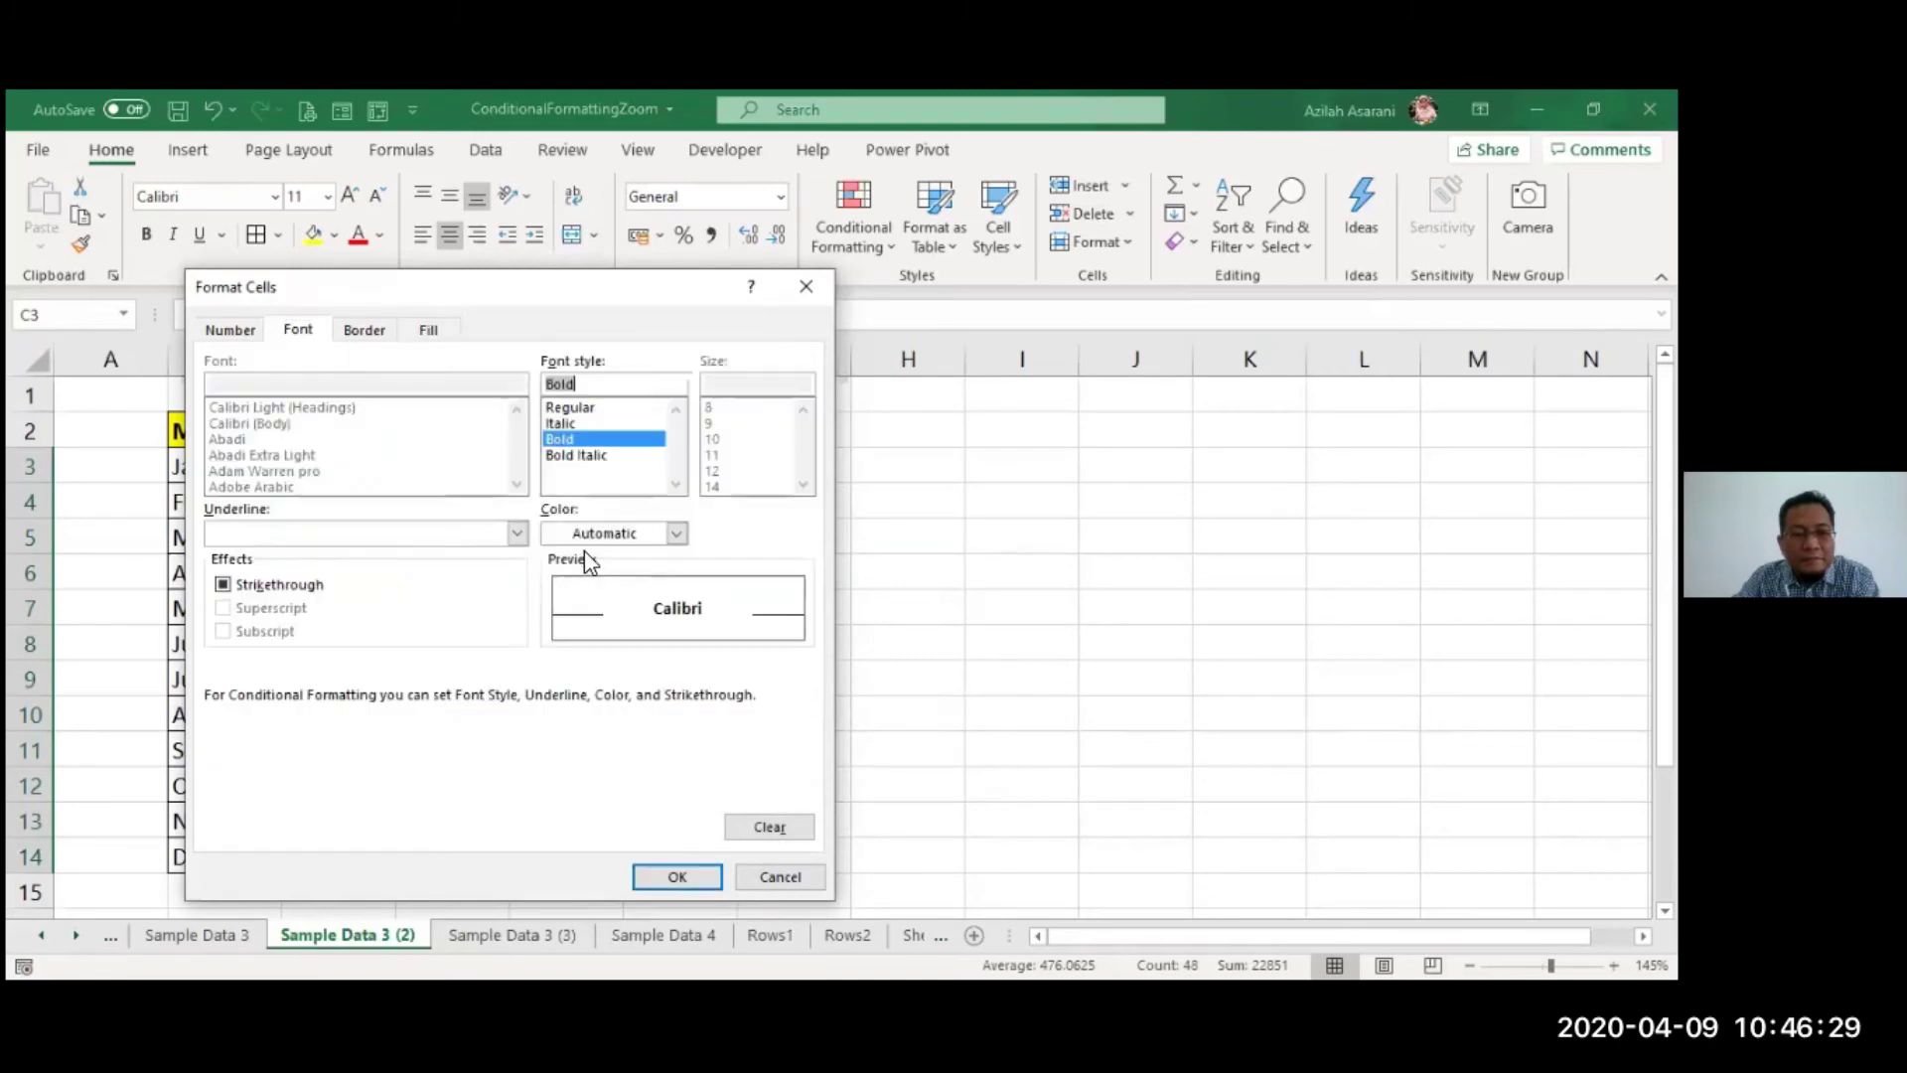
click(585, 540)
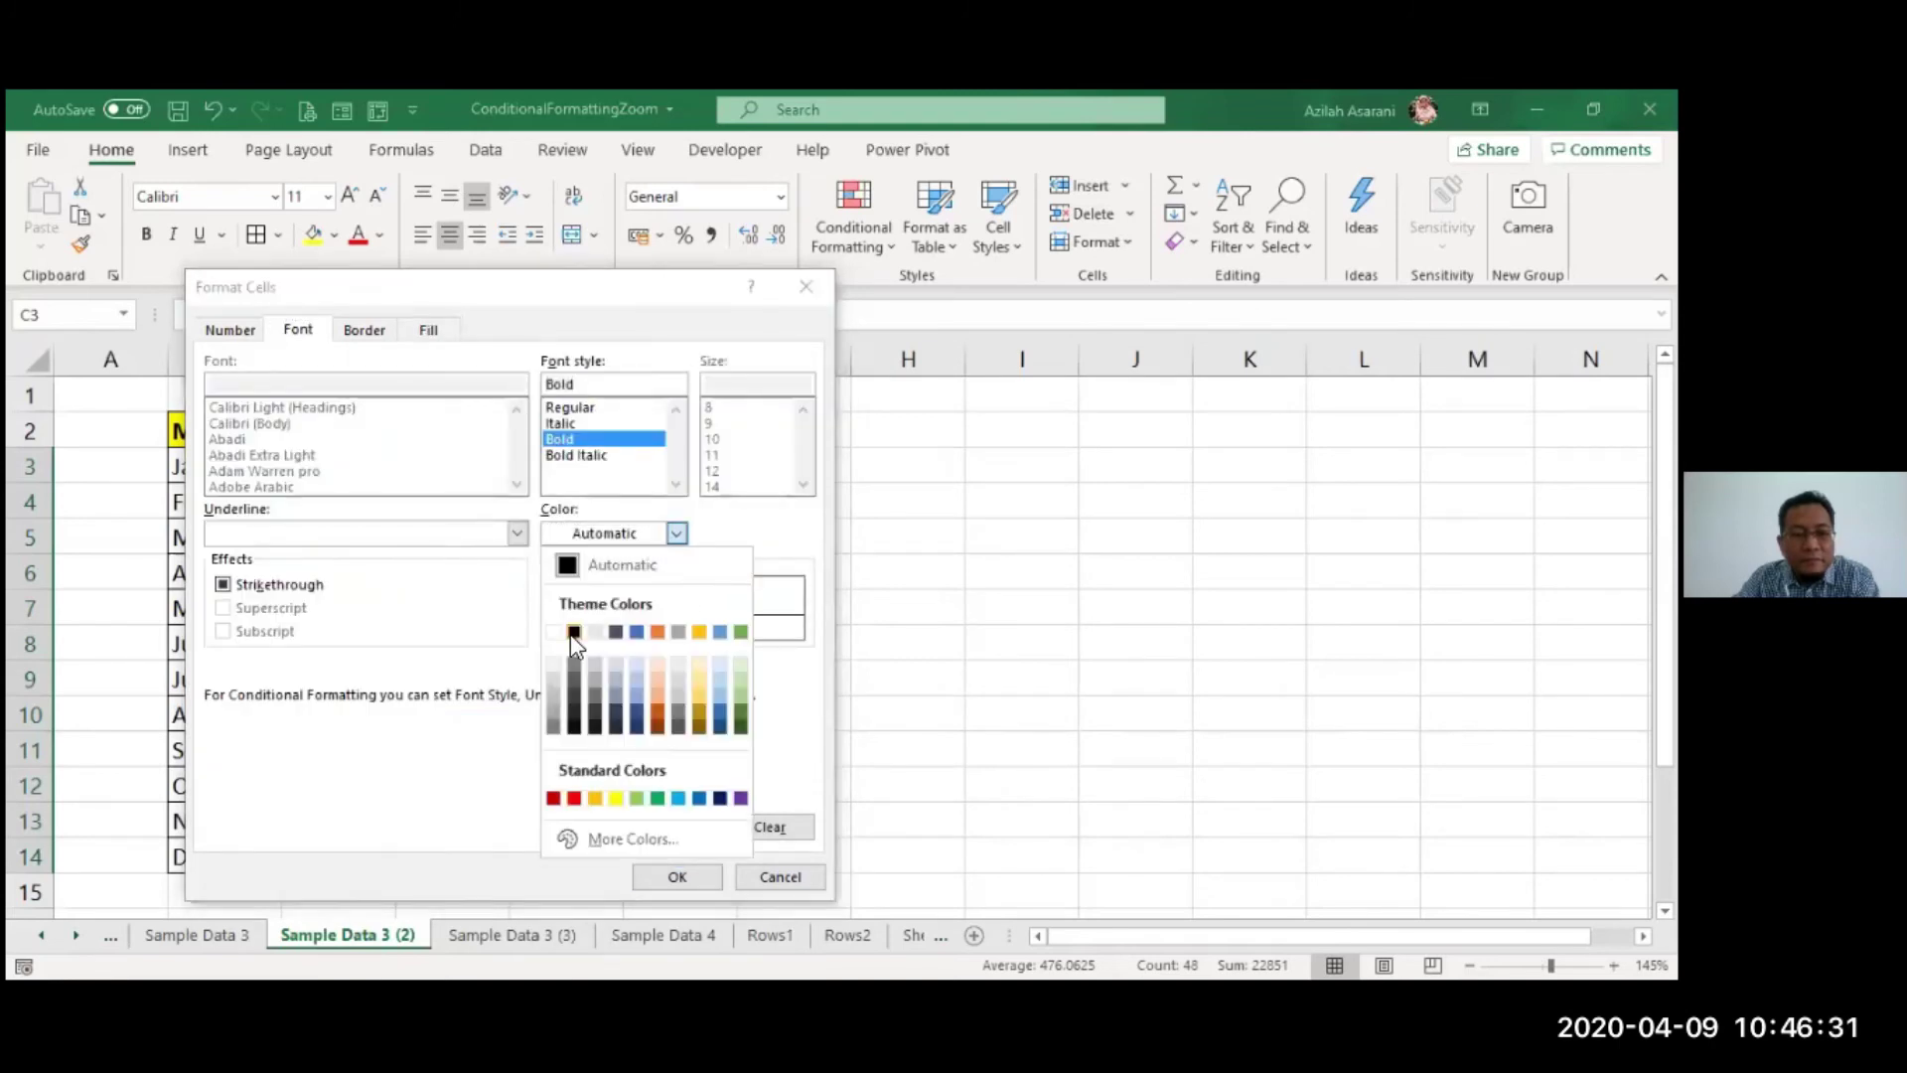
click(570, 634)
click(701, 882)
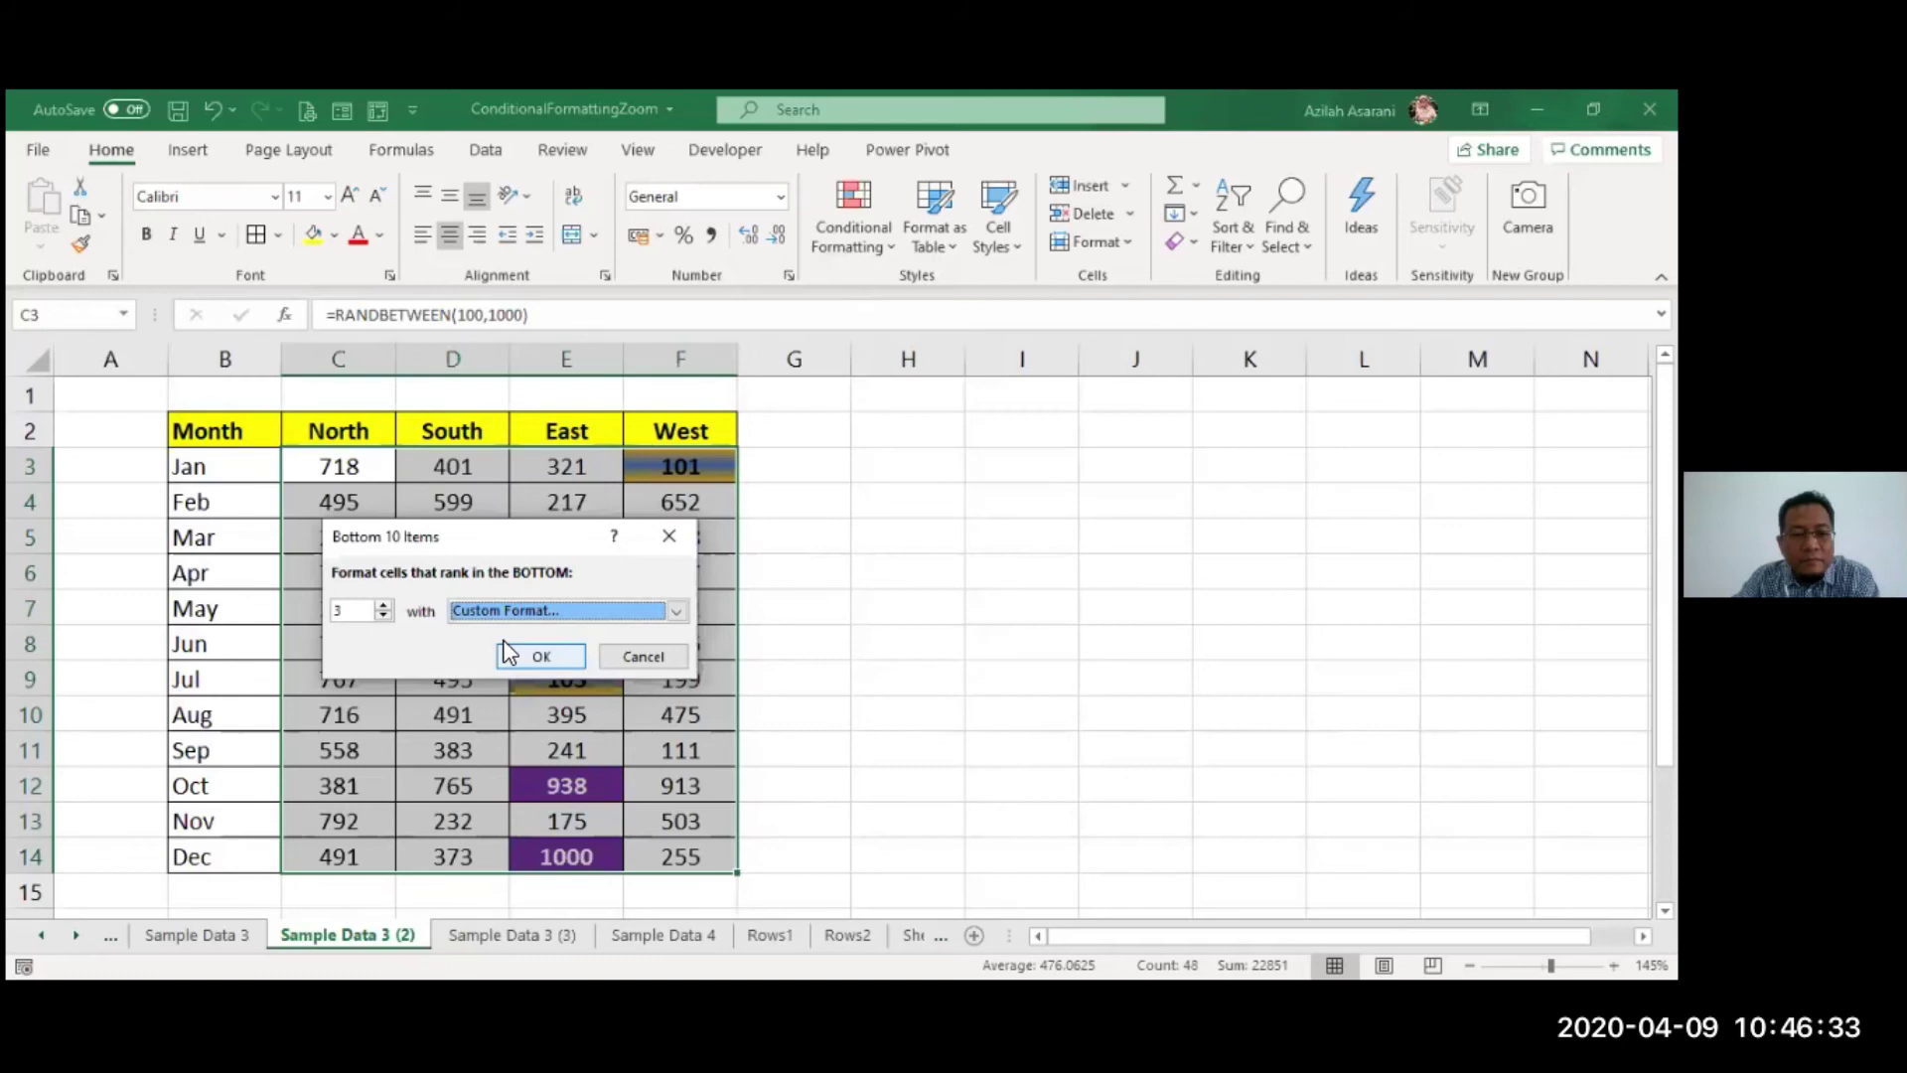
click(586, 655)
click(834, 641)
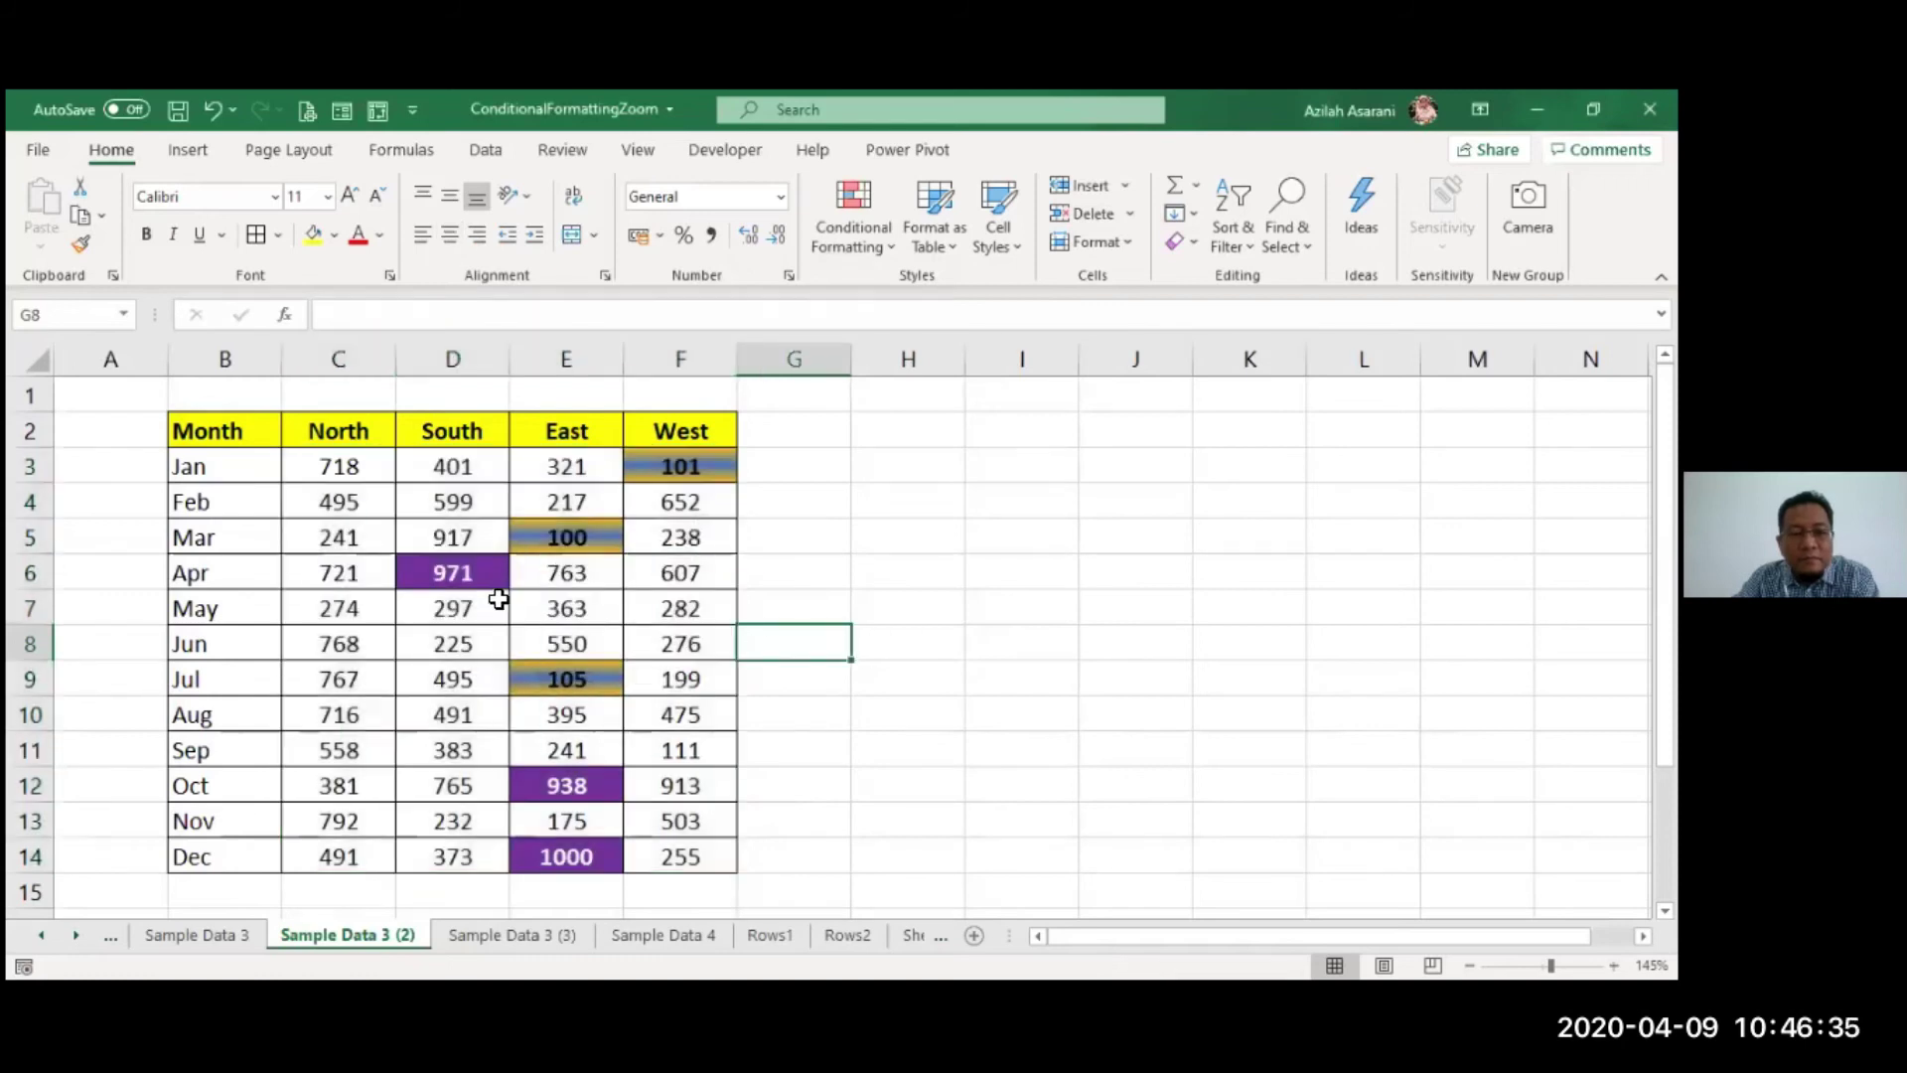
drag(370, 477, 683, 858)
click(184, 149)
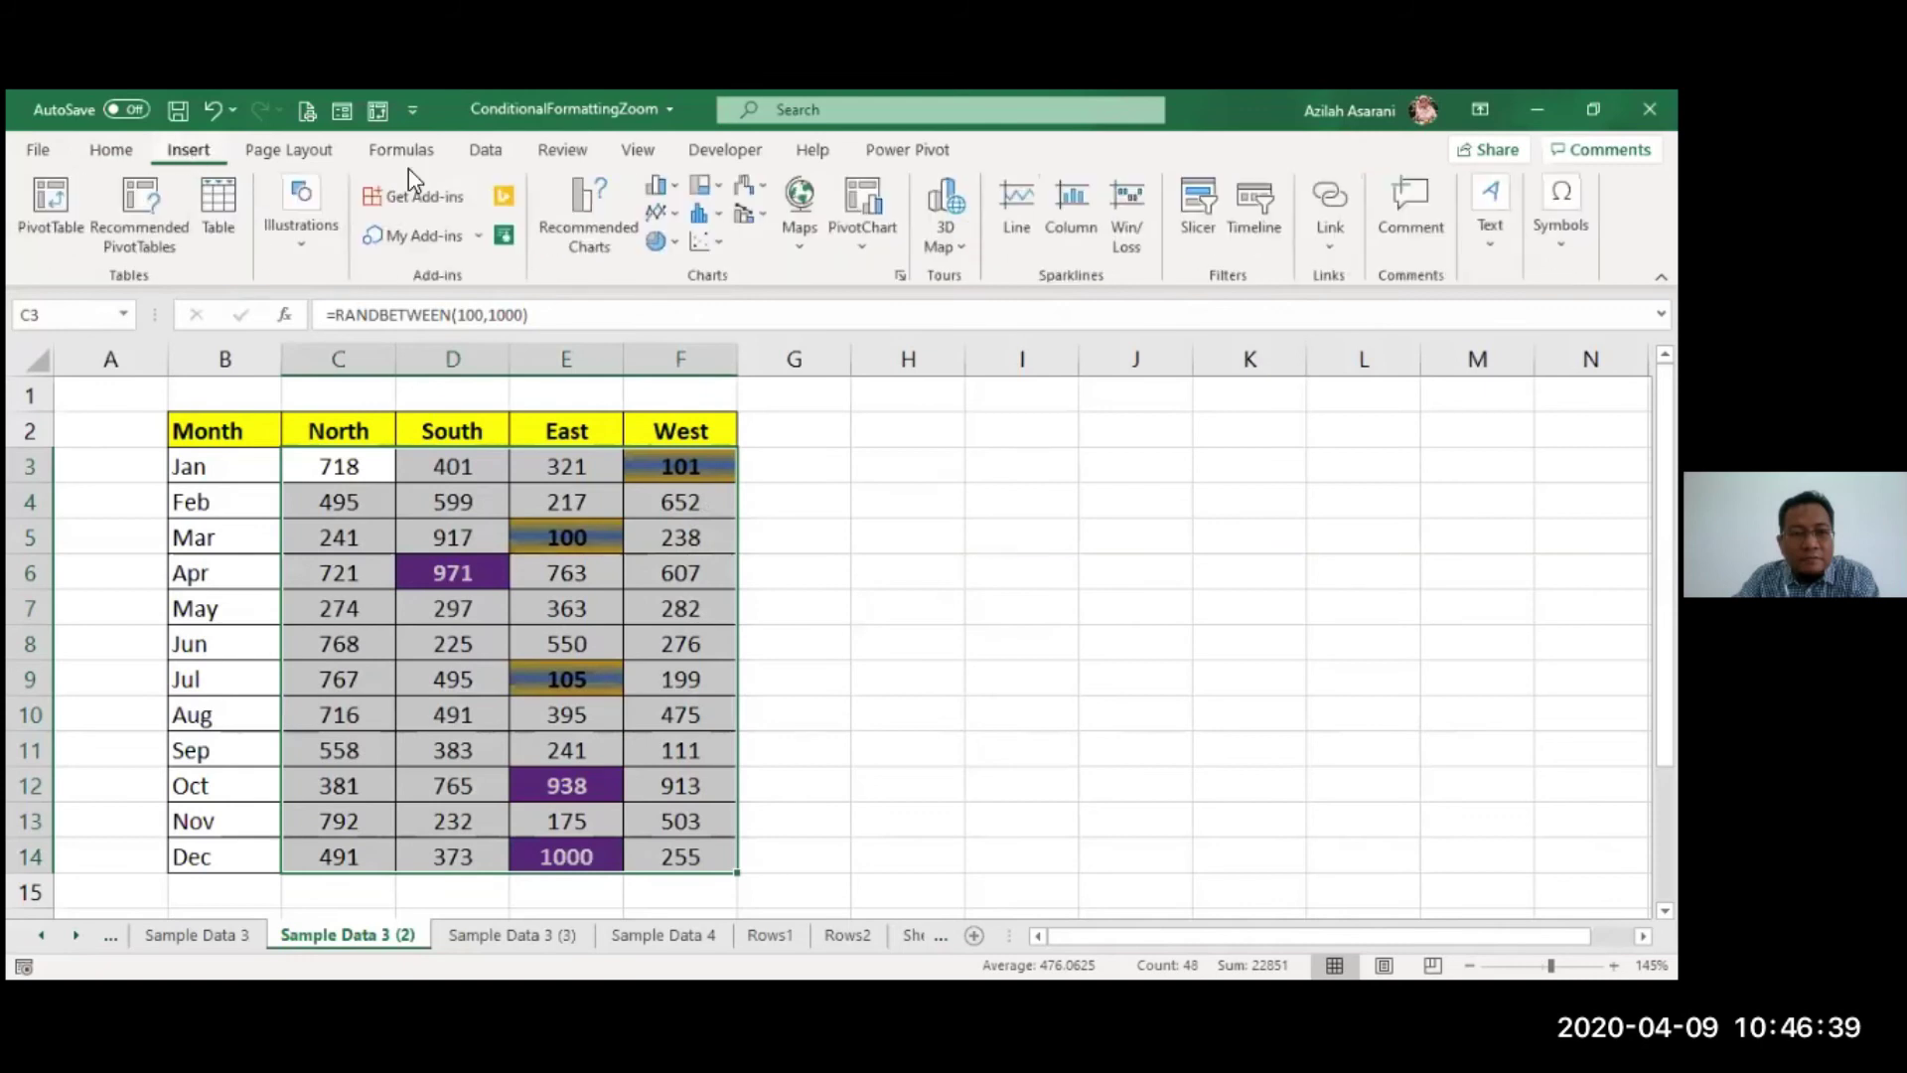
click(660, 187)
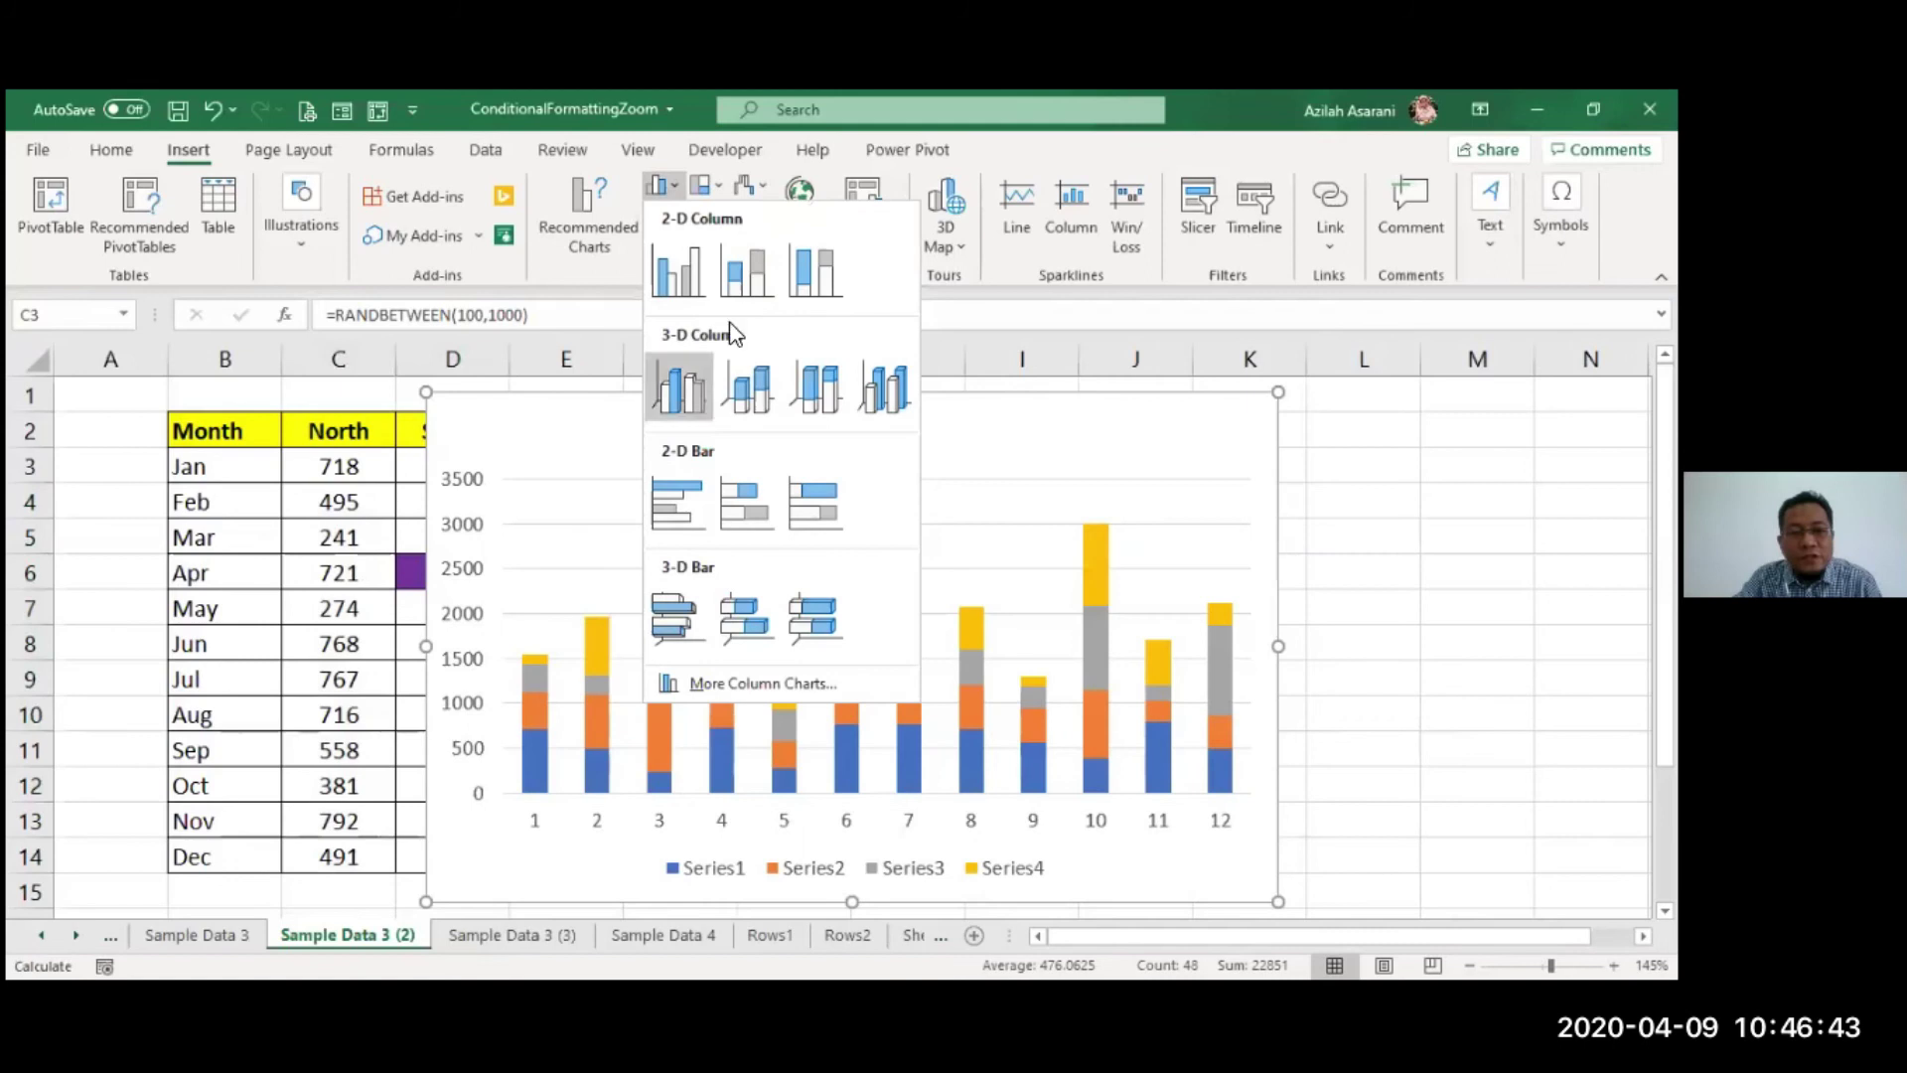
drag(357, 421, 693, 844)
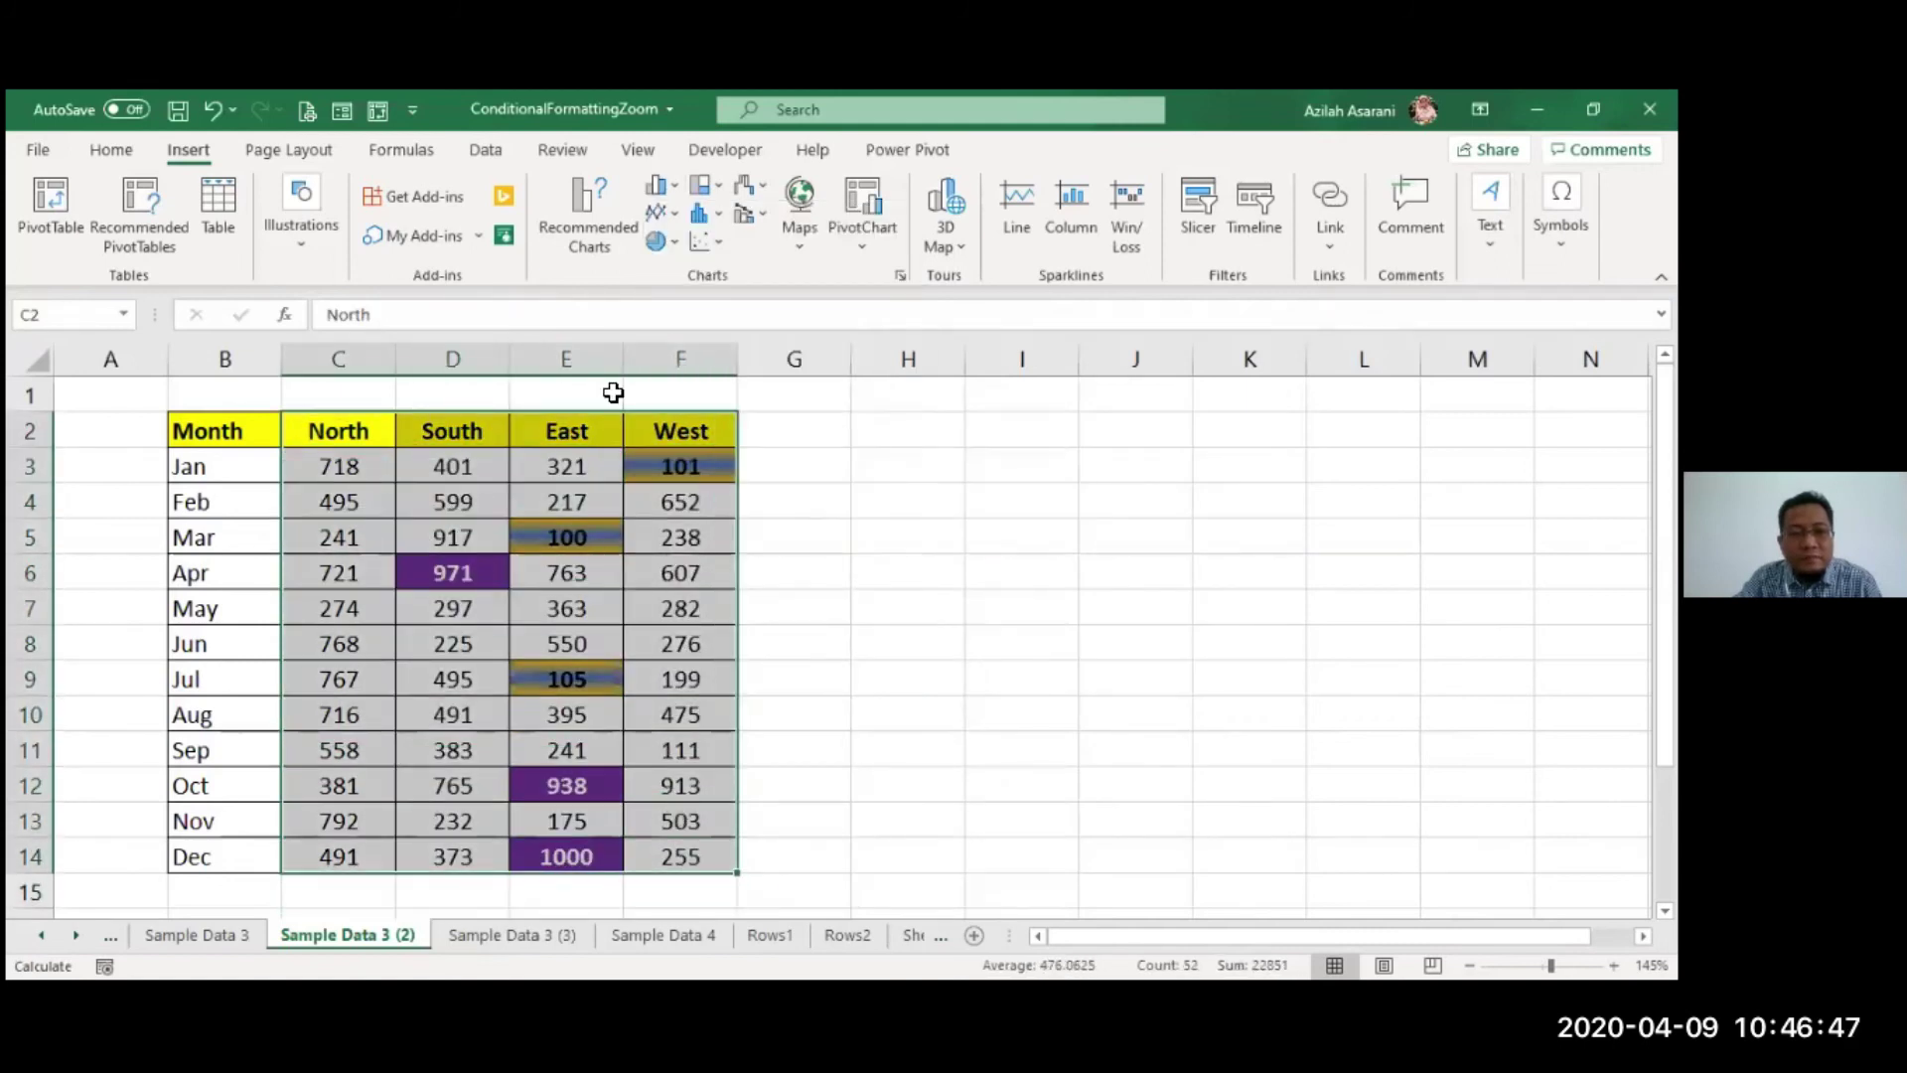
click(655, 189)
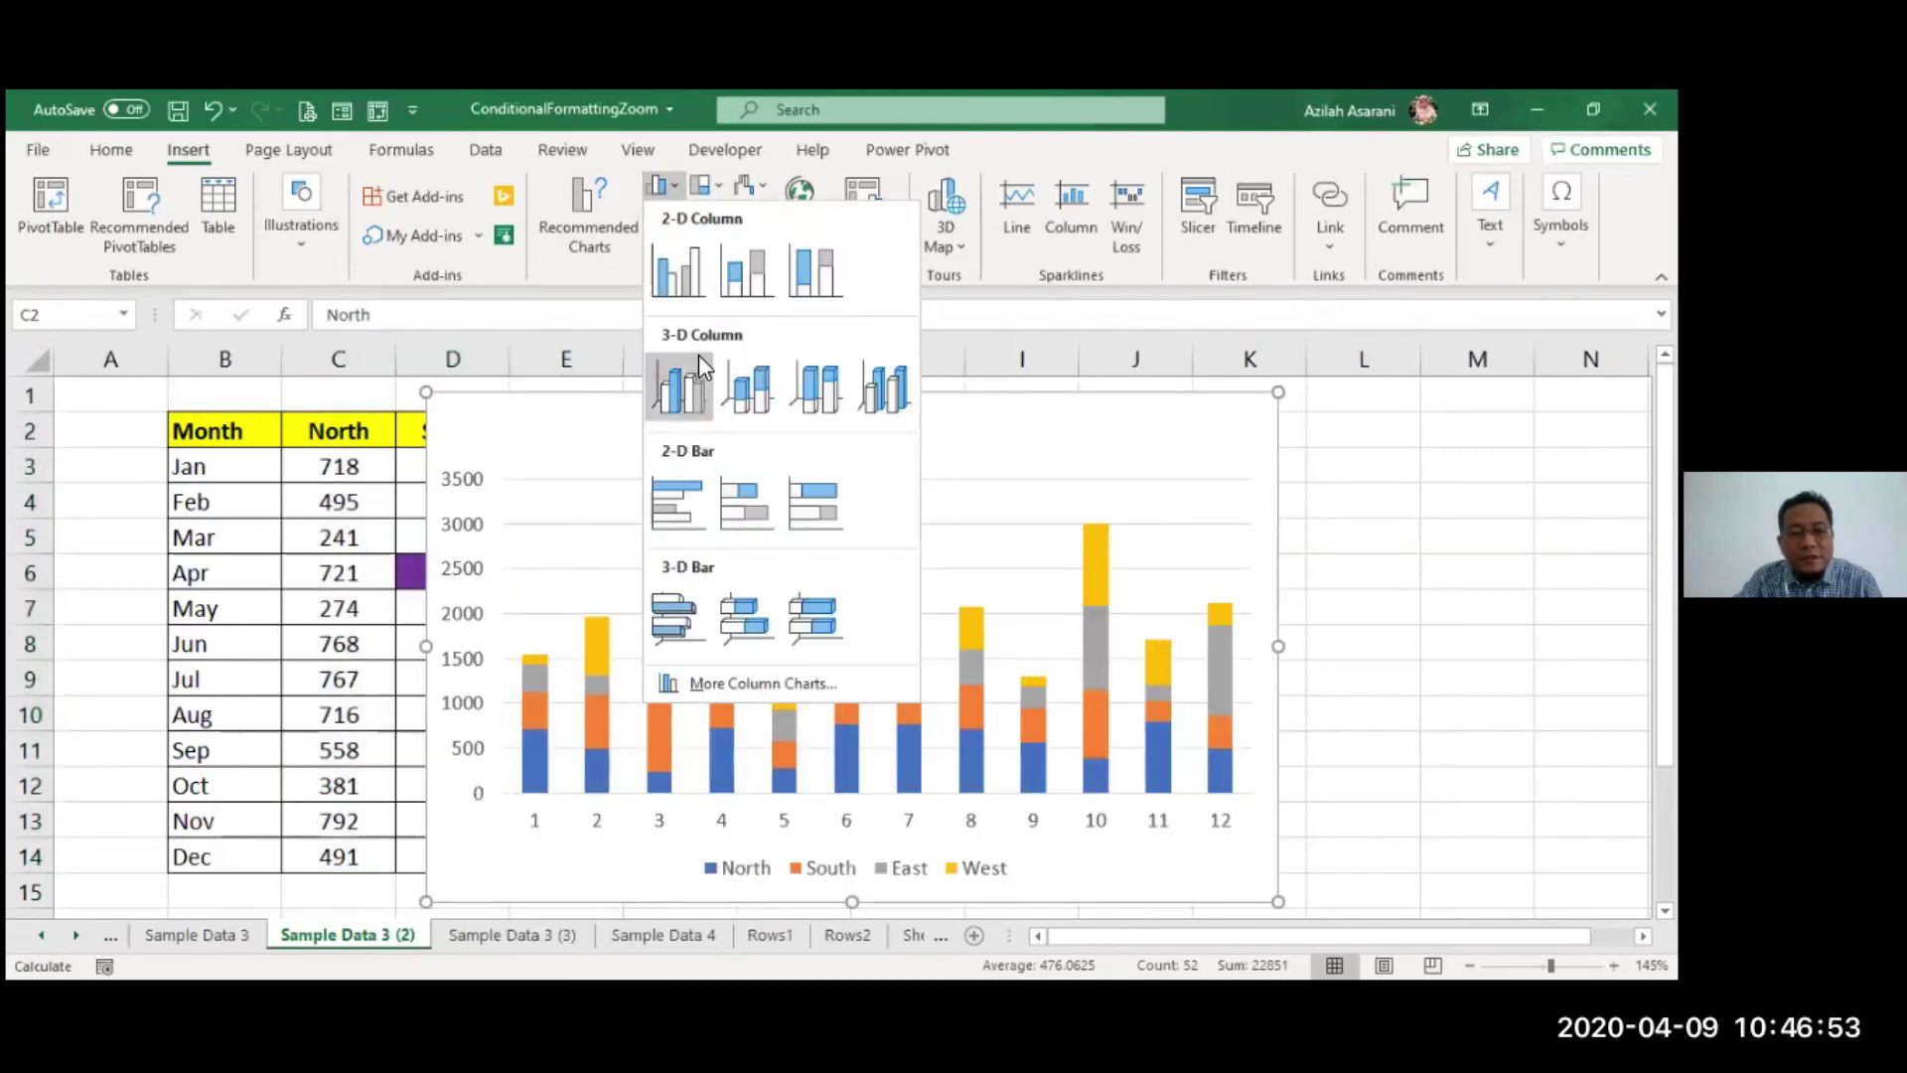
- Insert a 2-D Clustered Column chart of the whole table B2:F14, including the months and region headers
drag(225, 430, 667, 864)
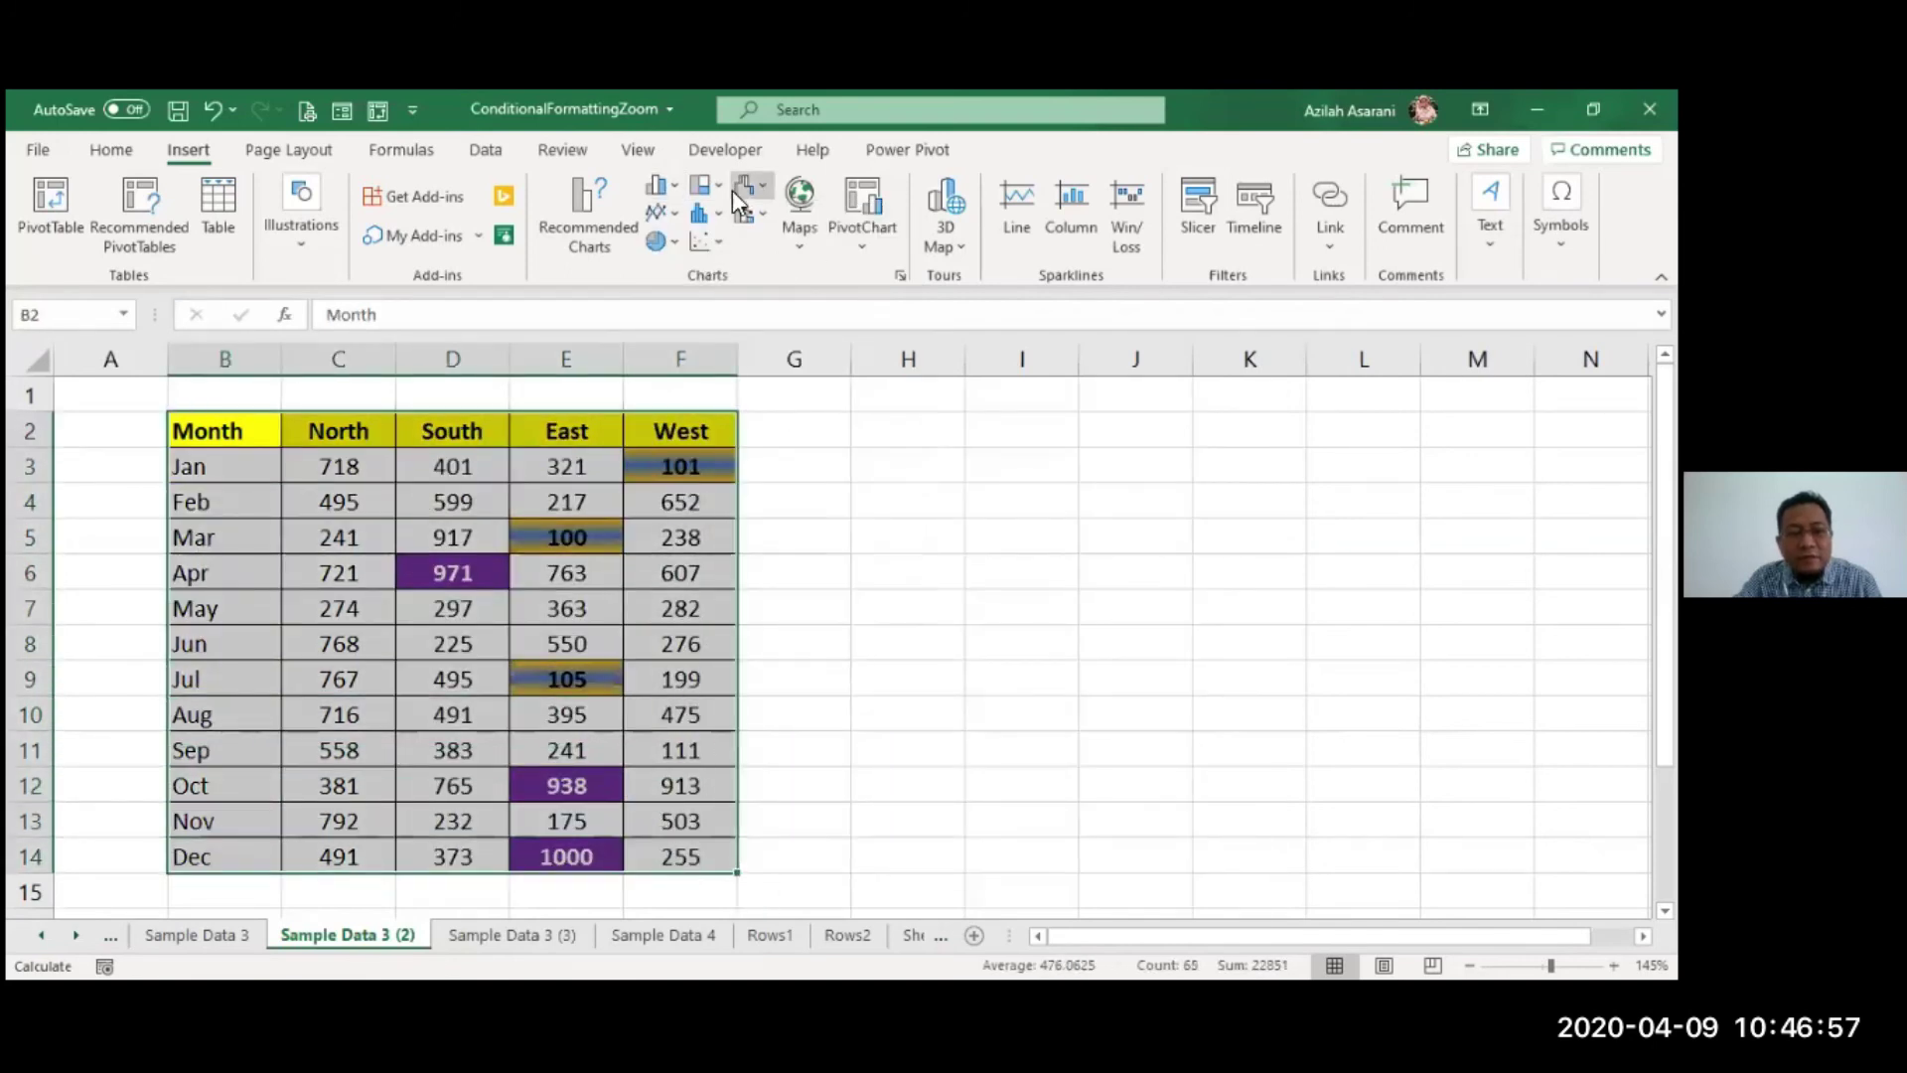
click(660, 189)
click(678, 298)
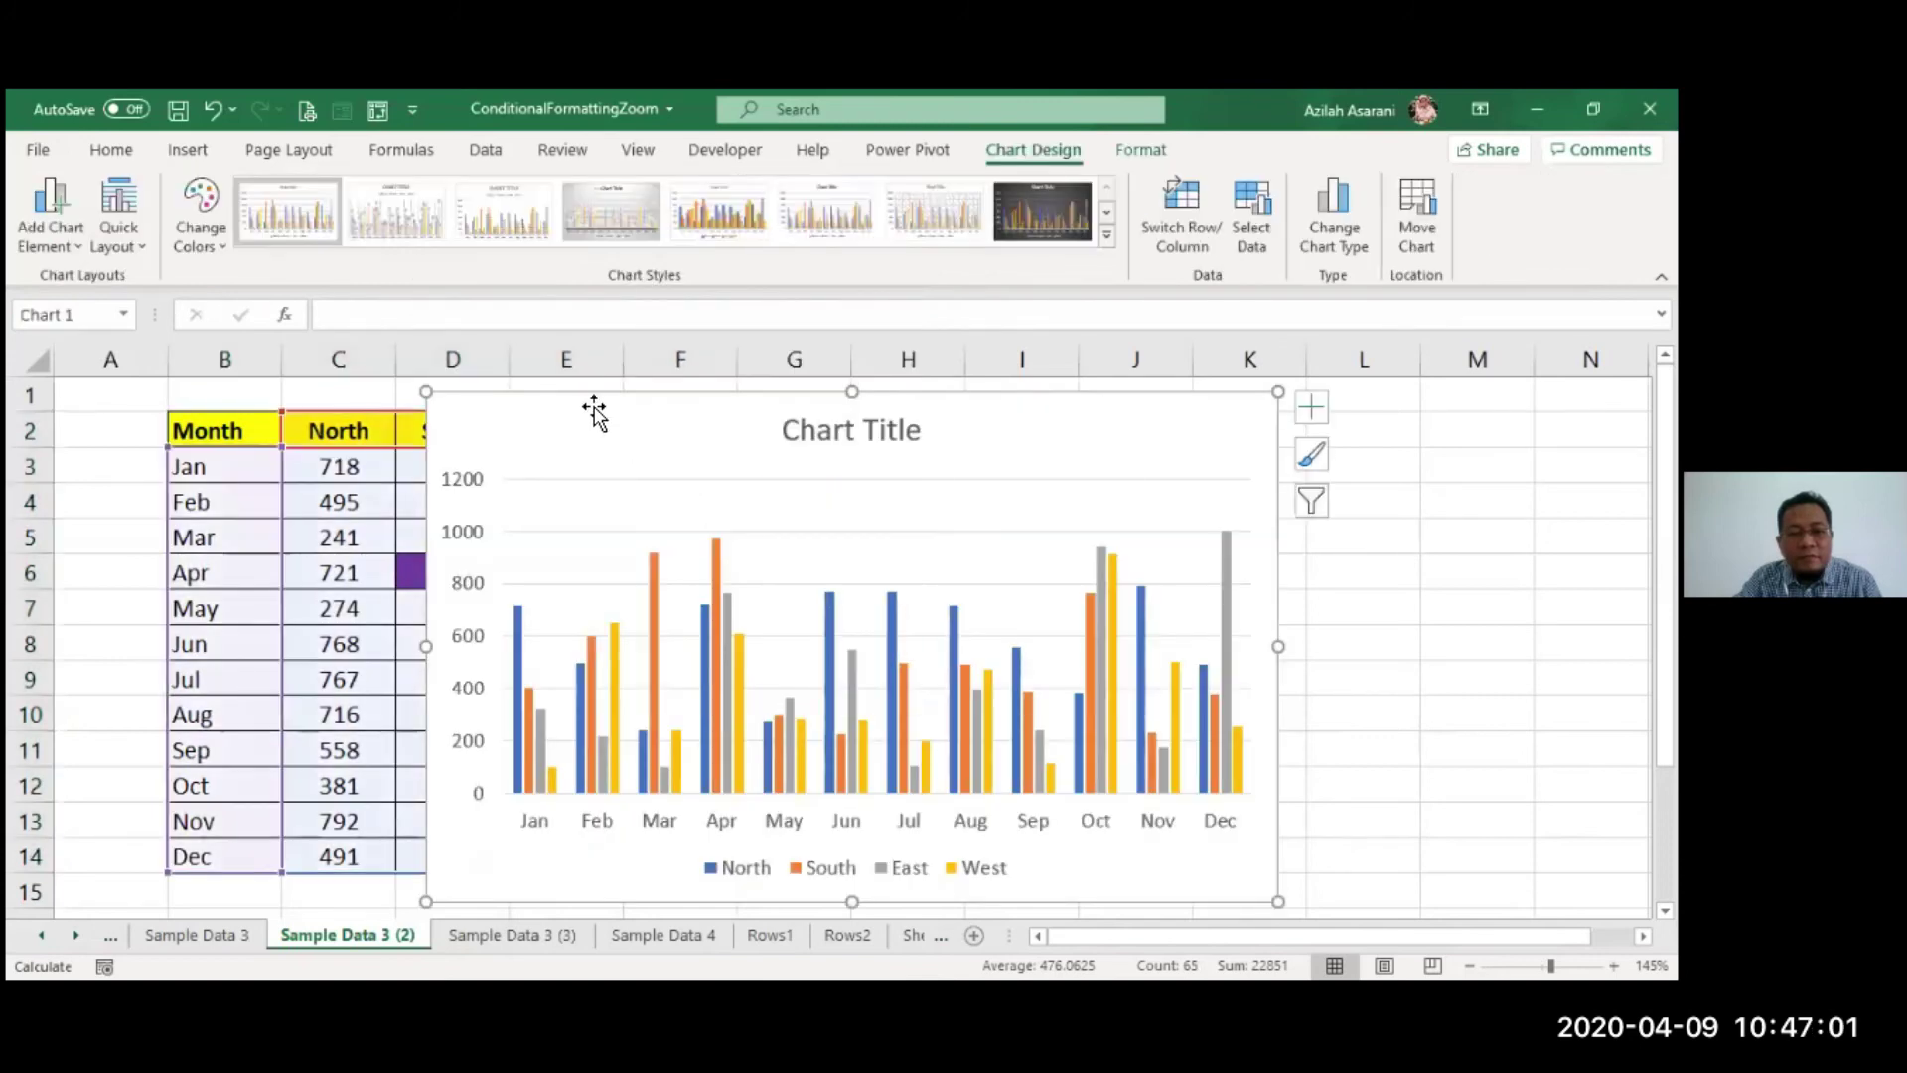
- Move the column chart beside the table, starting at column G, and recalculate the random sales values several times
drag(592, 411, 905, 420)
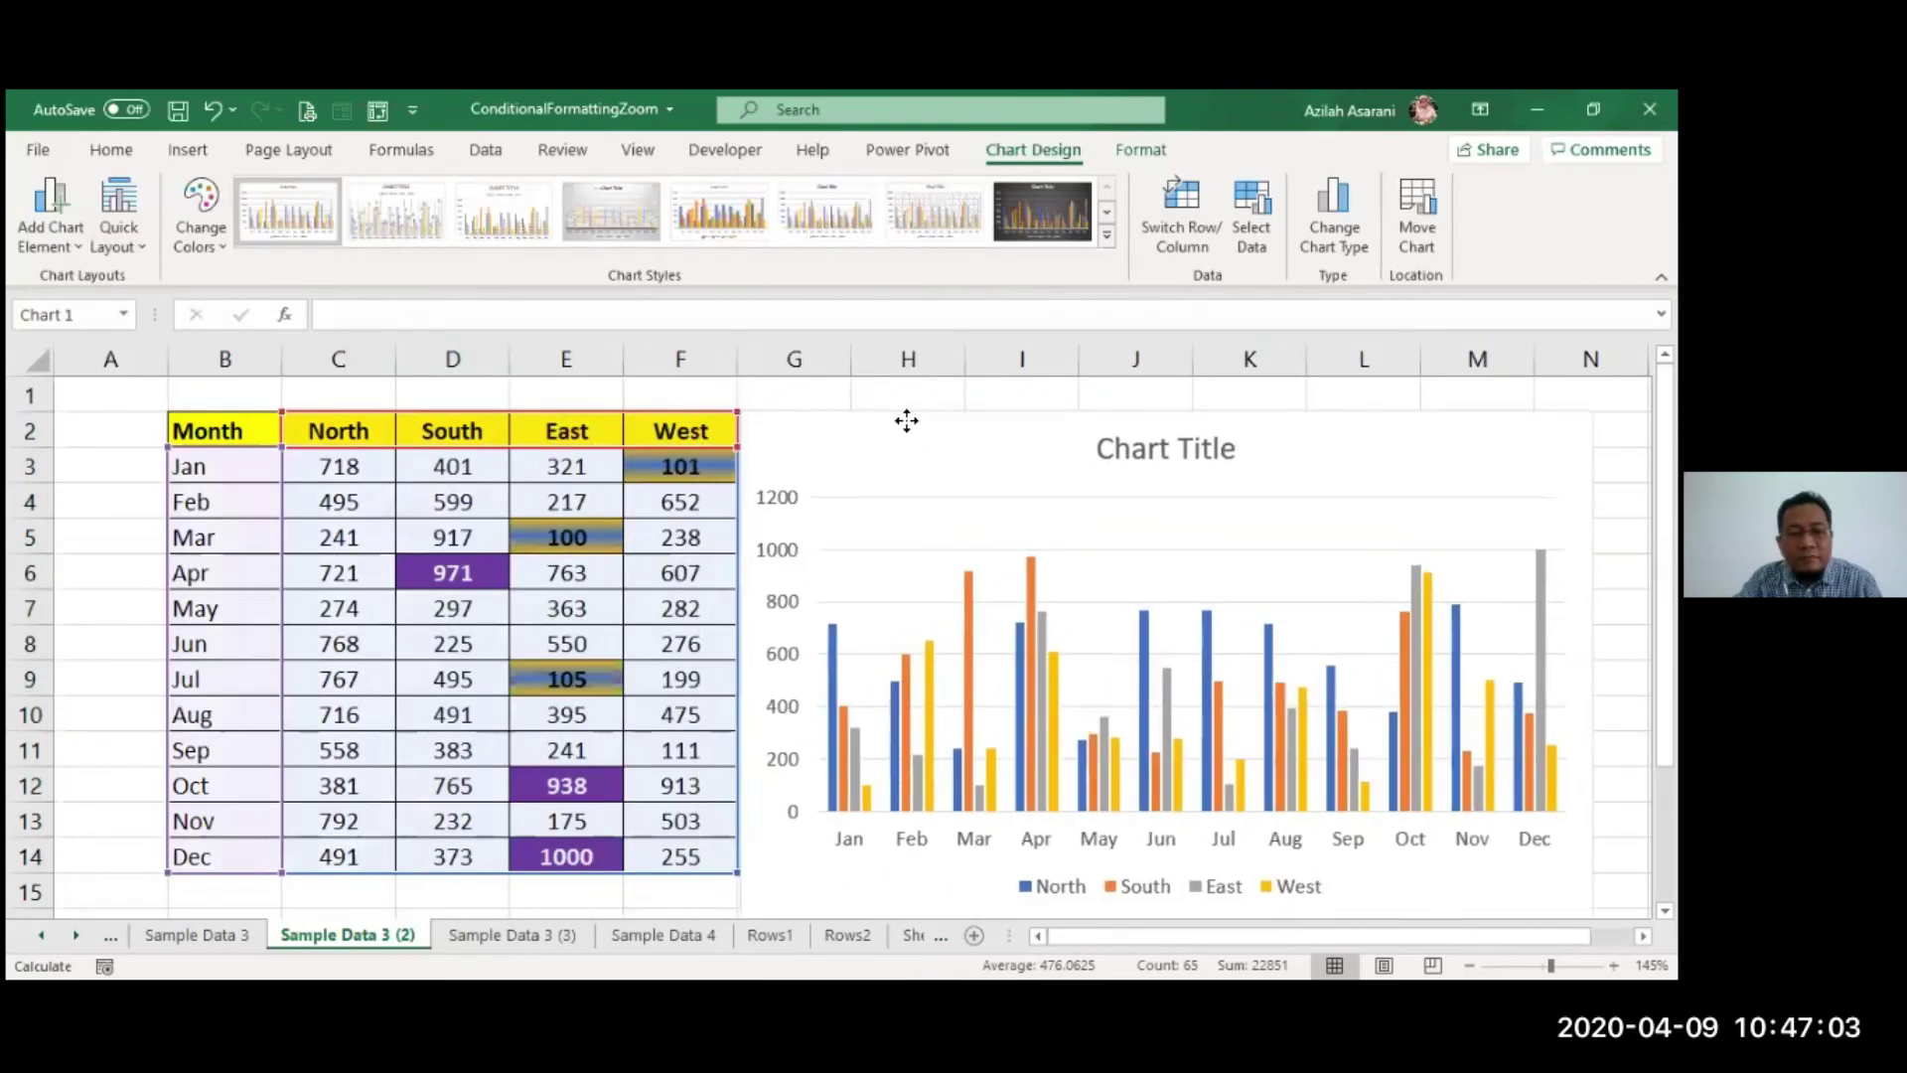
click(599, 590)
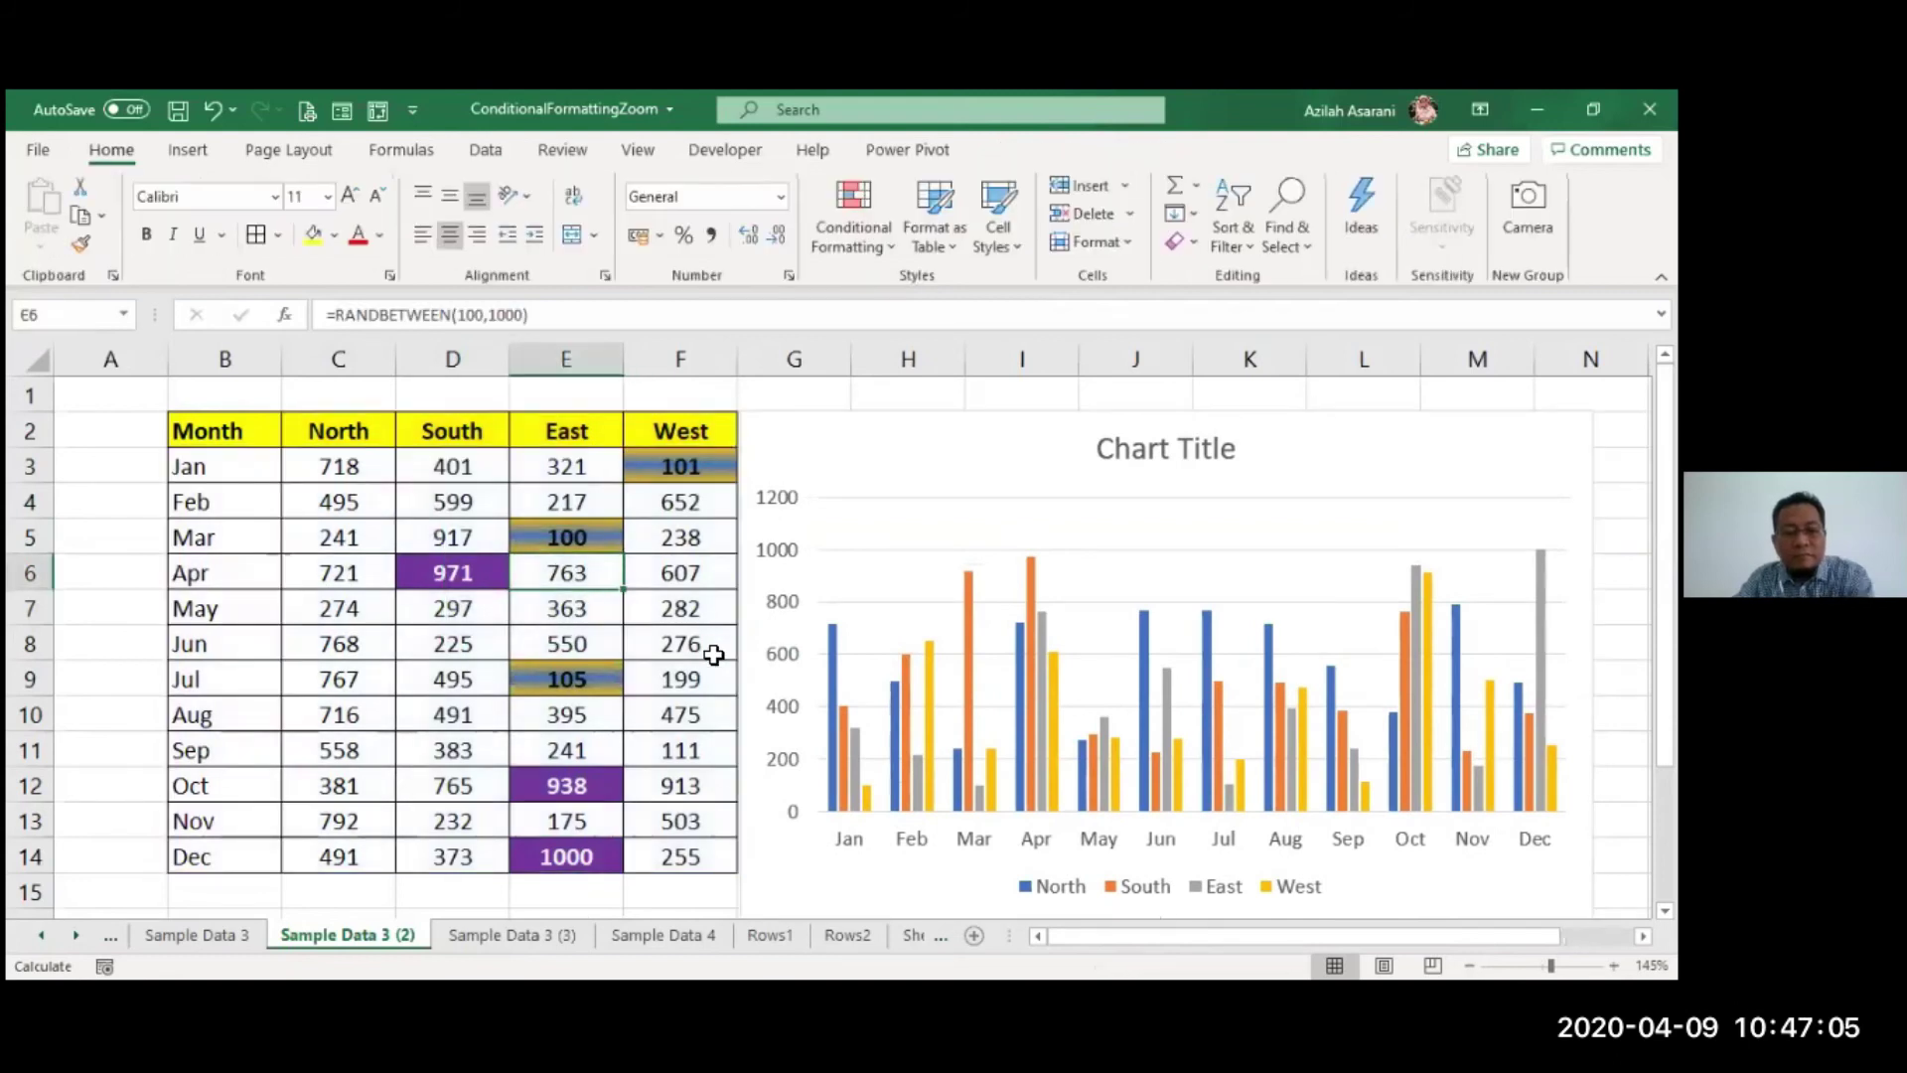
key(F9)
key(F9)
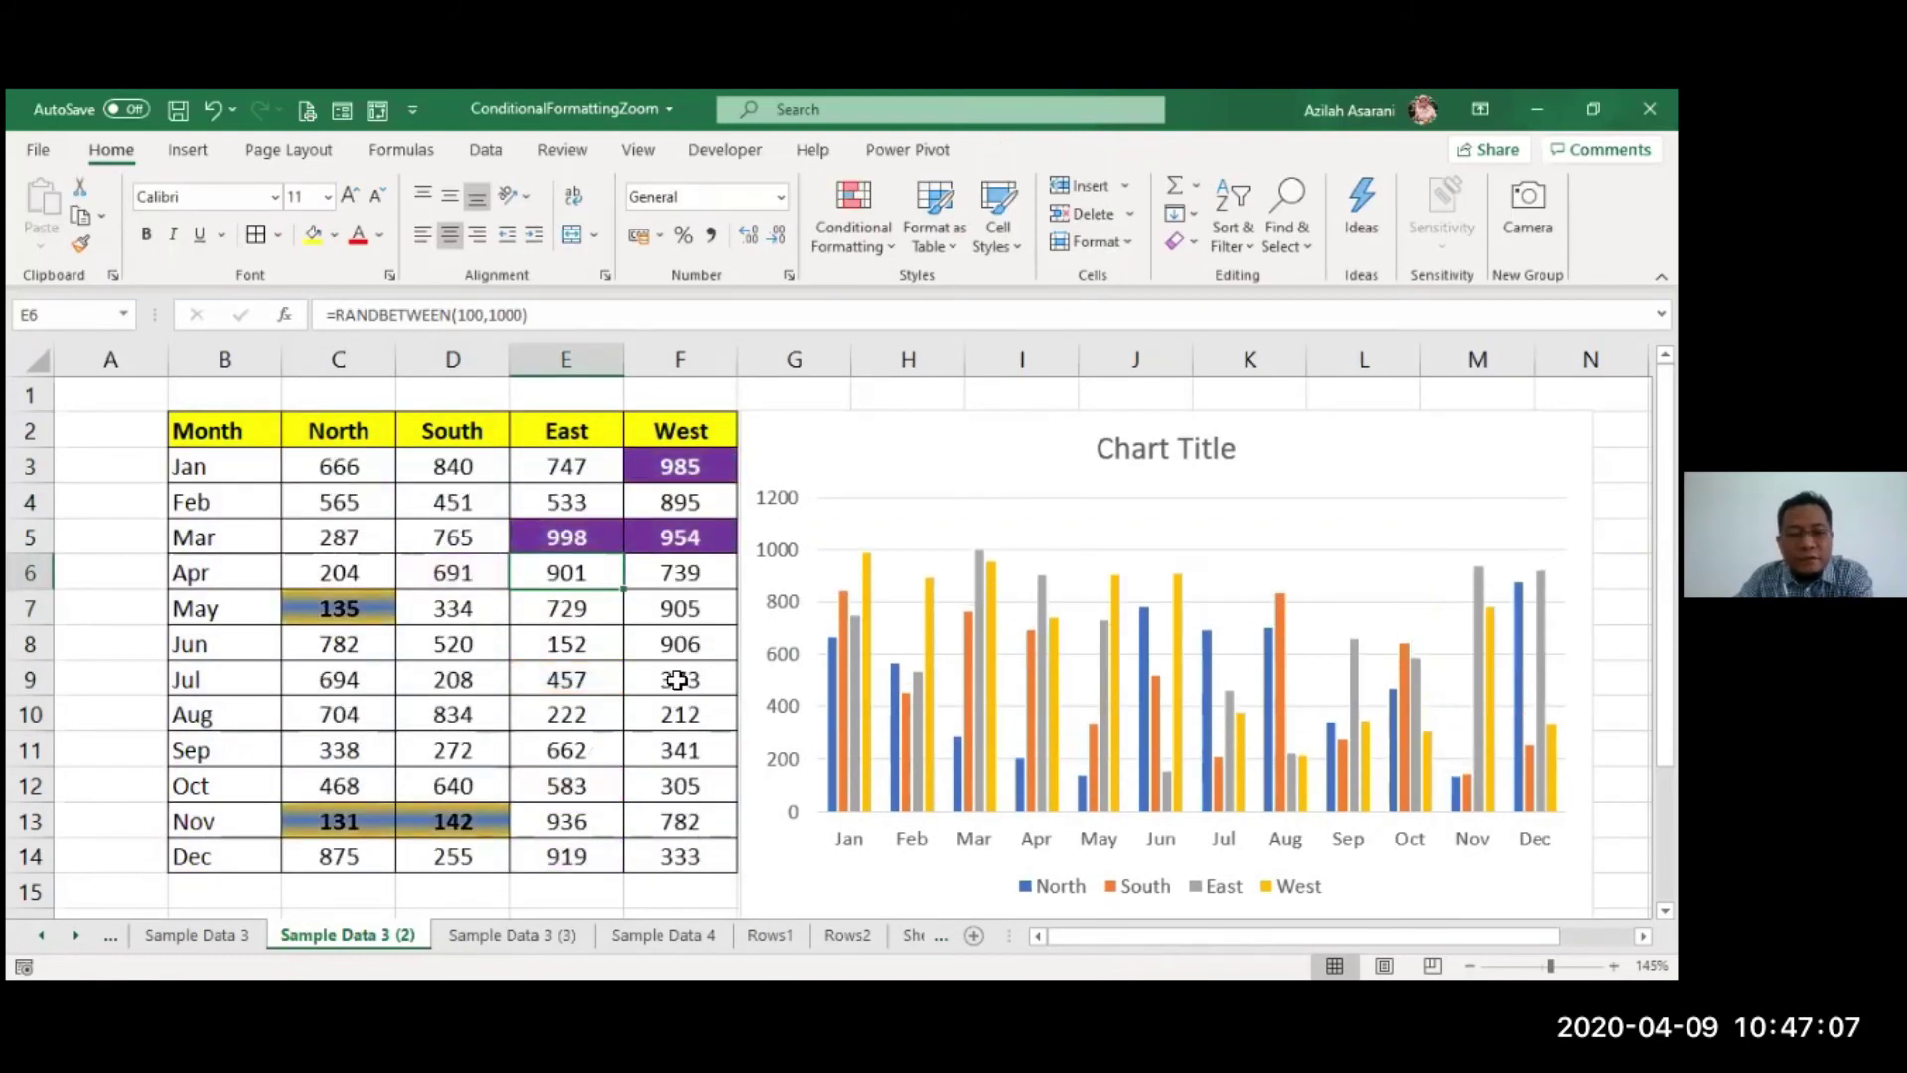
key(F9)
key(F9)
key(F9)
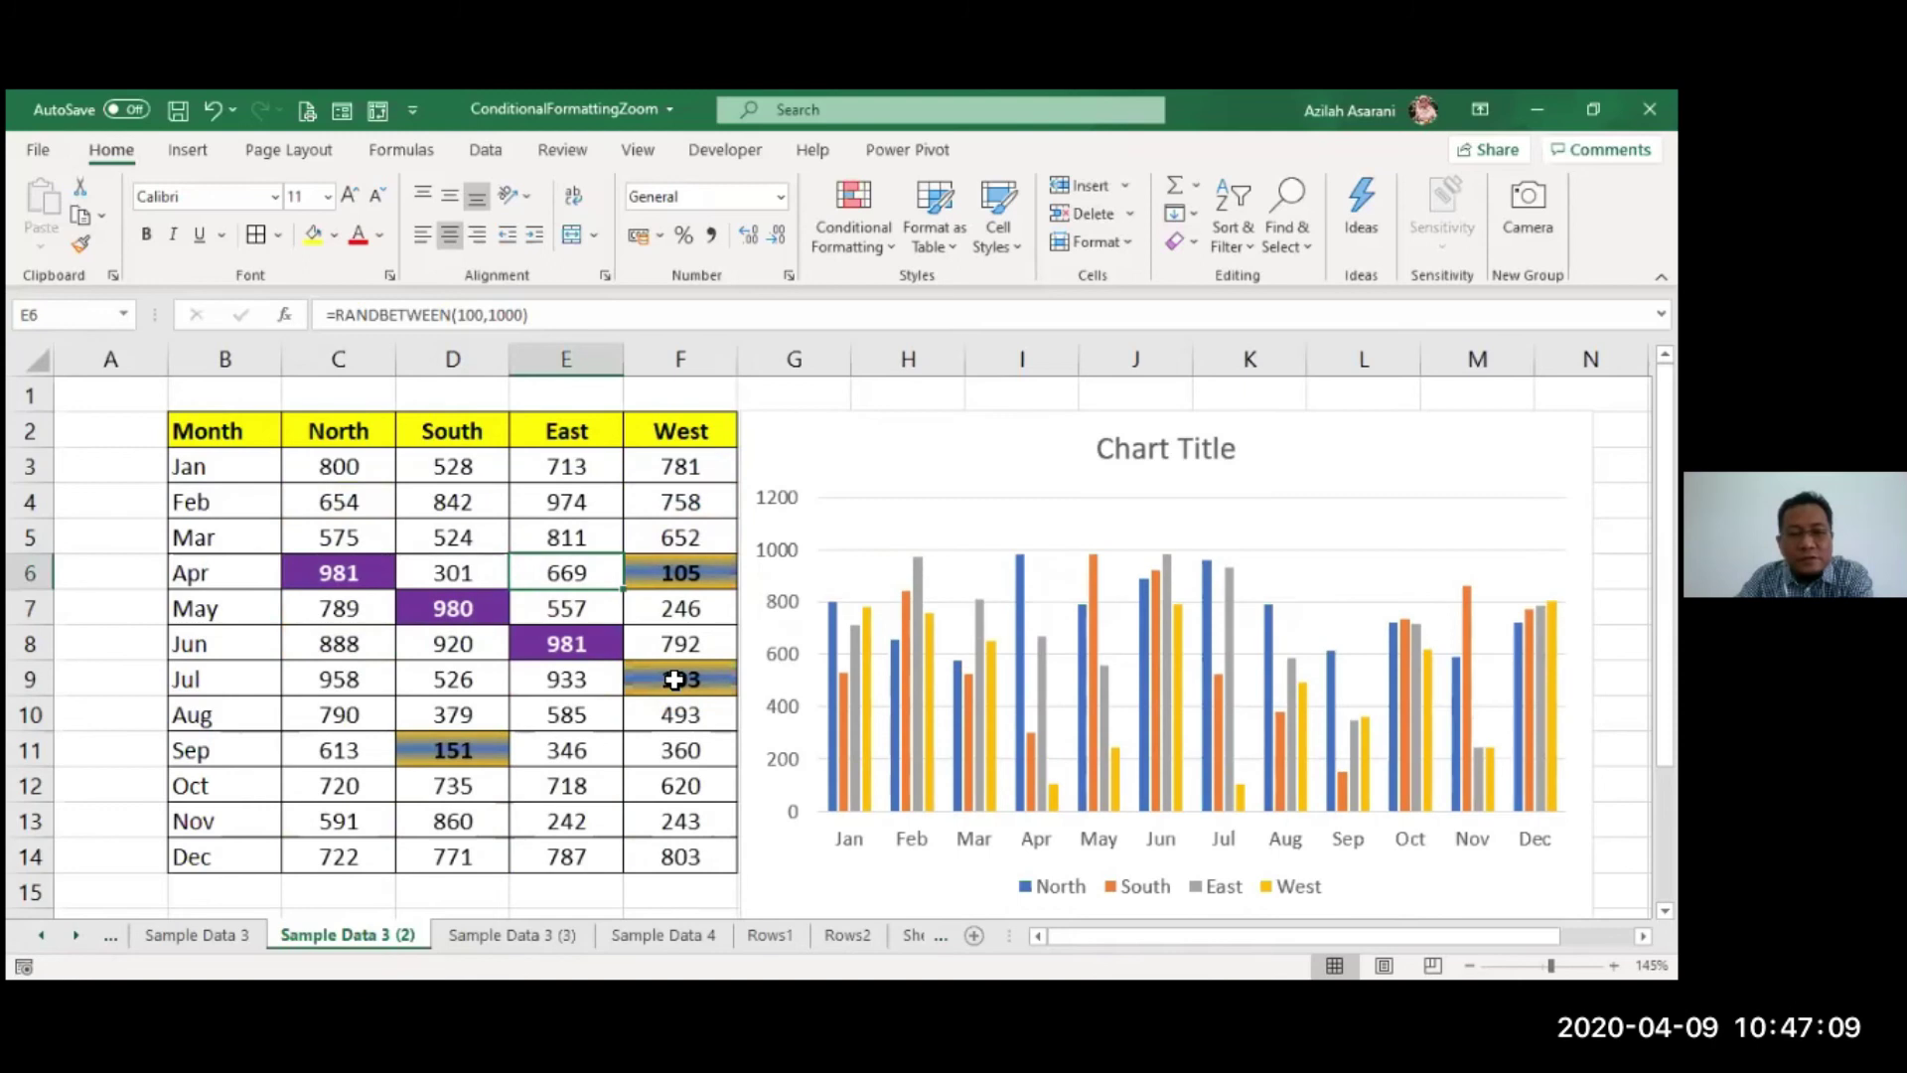
key(F9)
key(F9)
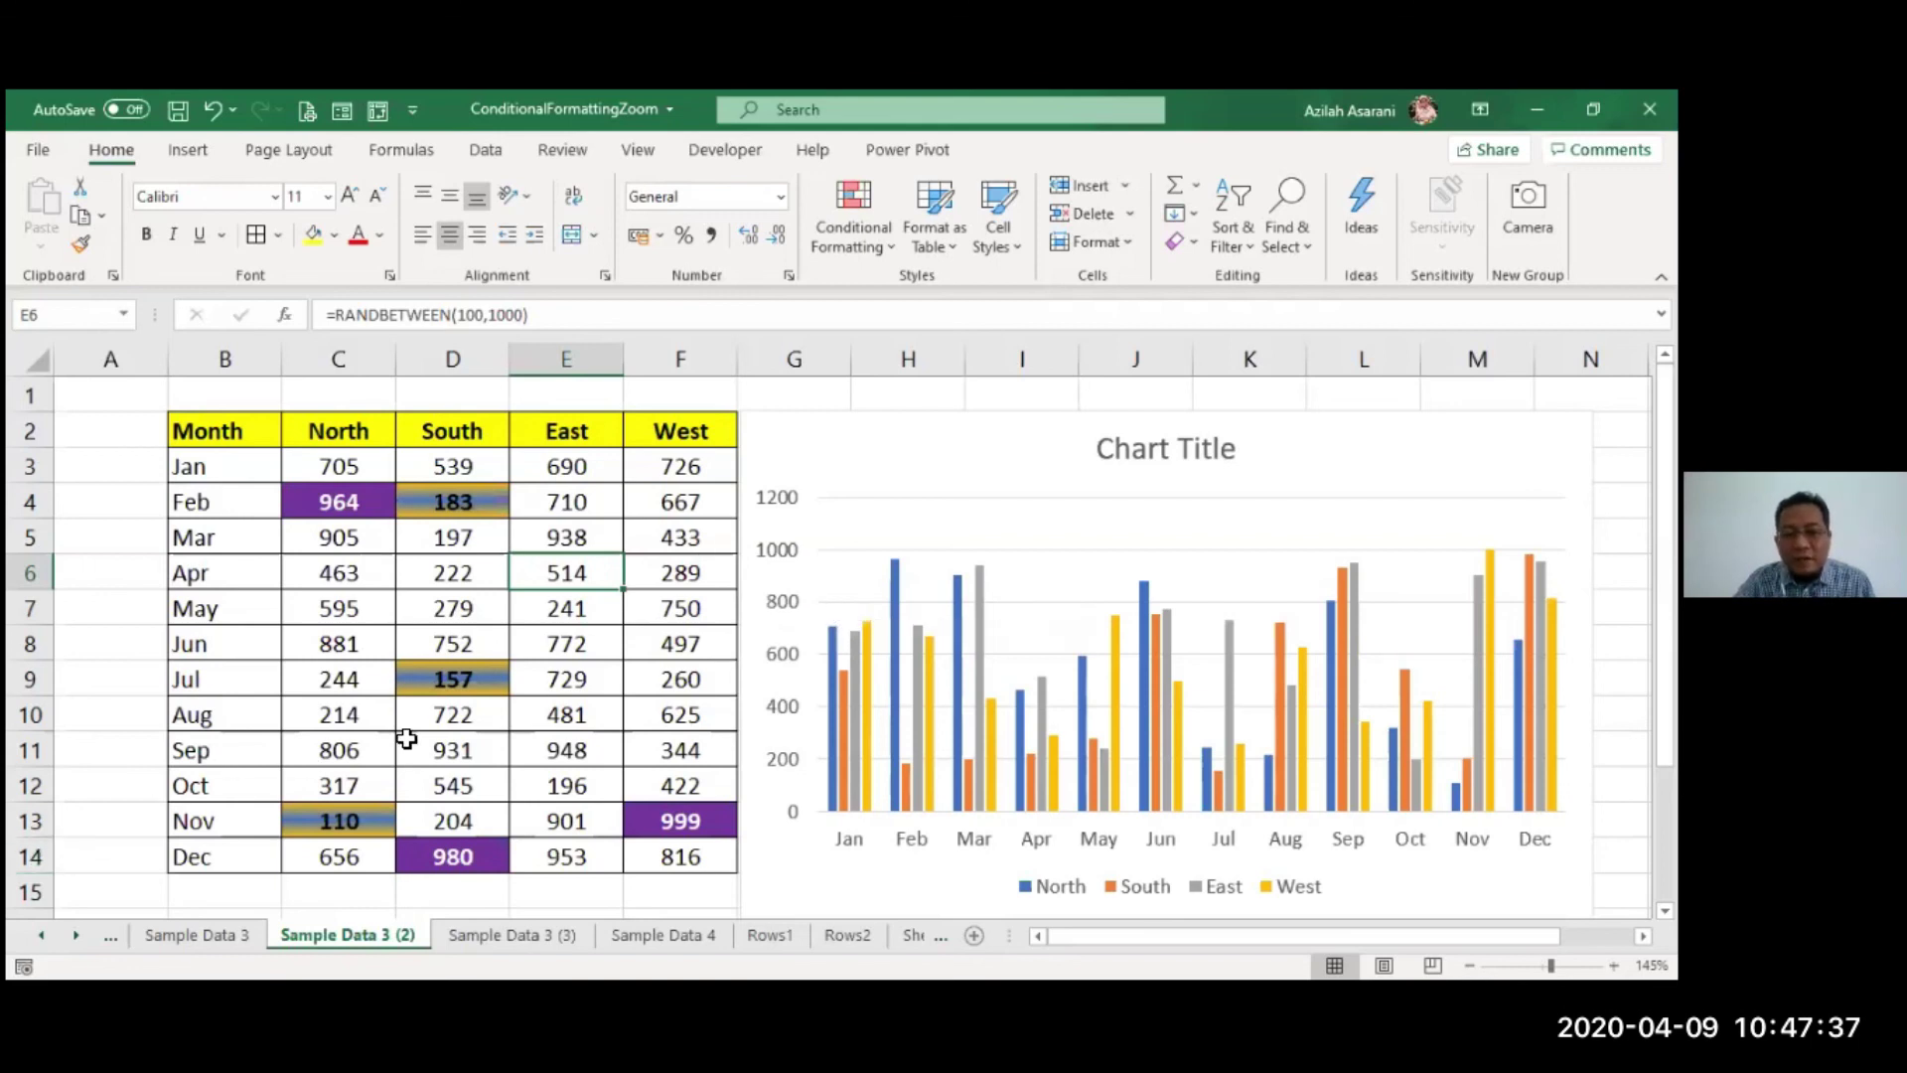
- Inspect the RANDBETWEEN formula in the March East cell E5, keeping it as it is
click(593, 604)
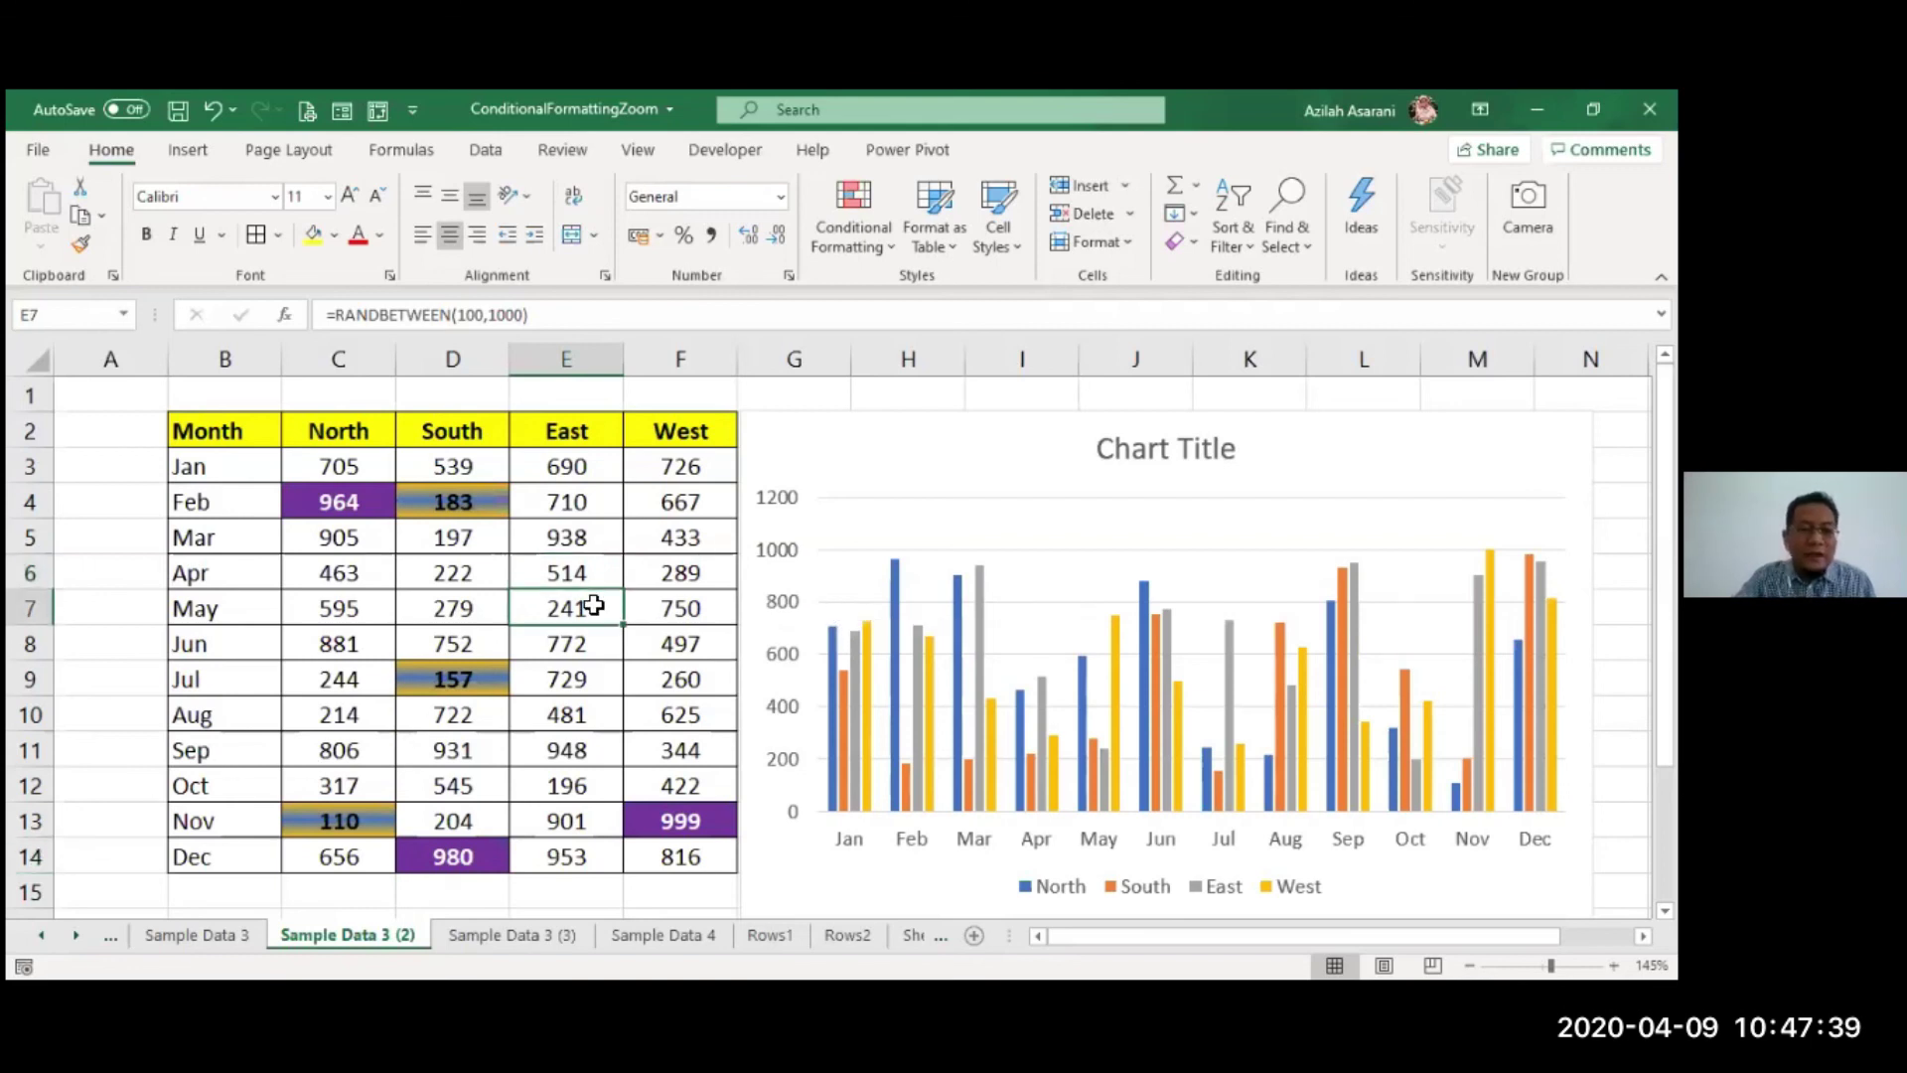
double_click(561, 541)
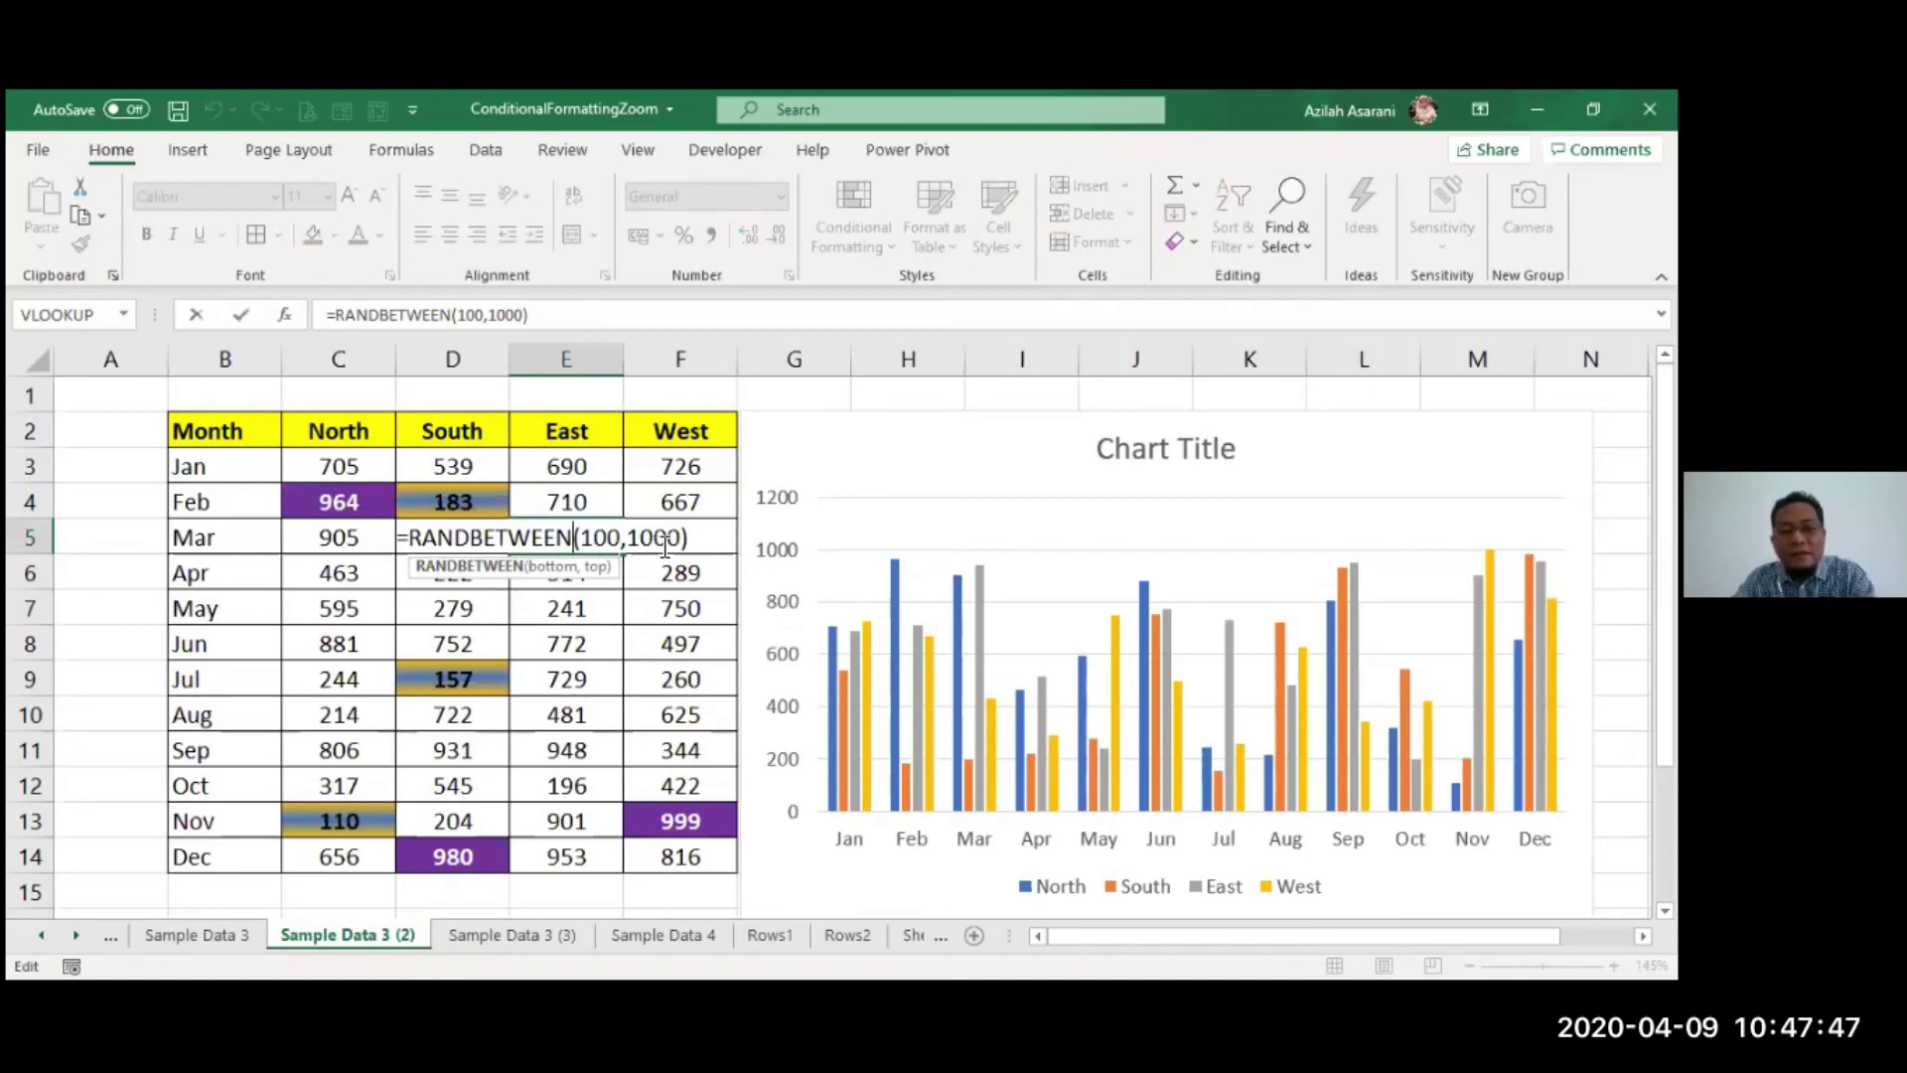
key(ctrl+Return)
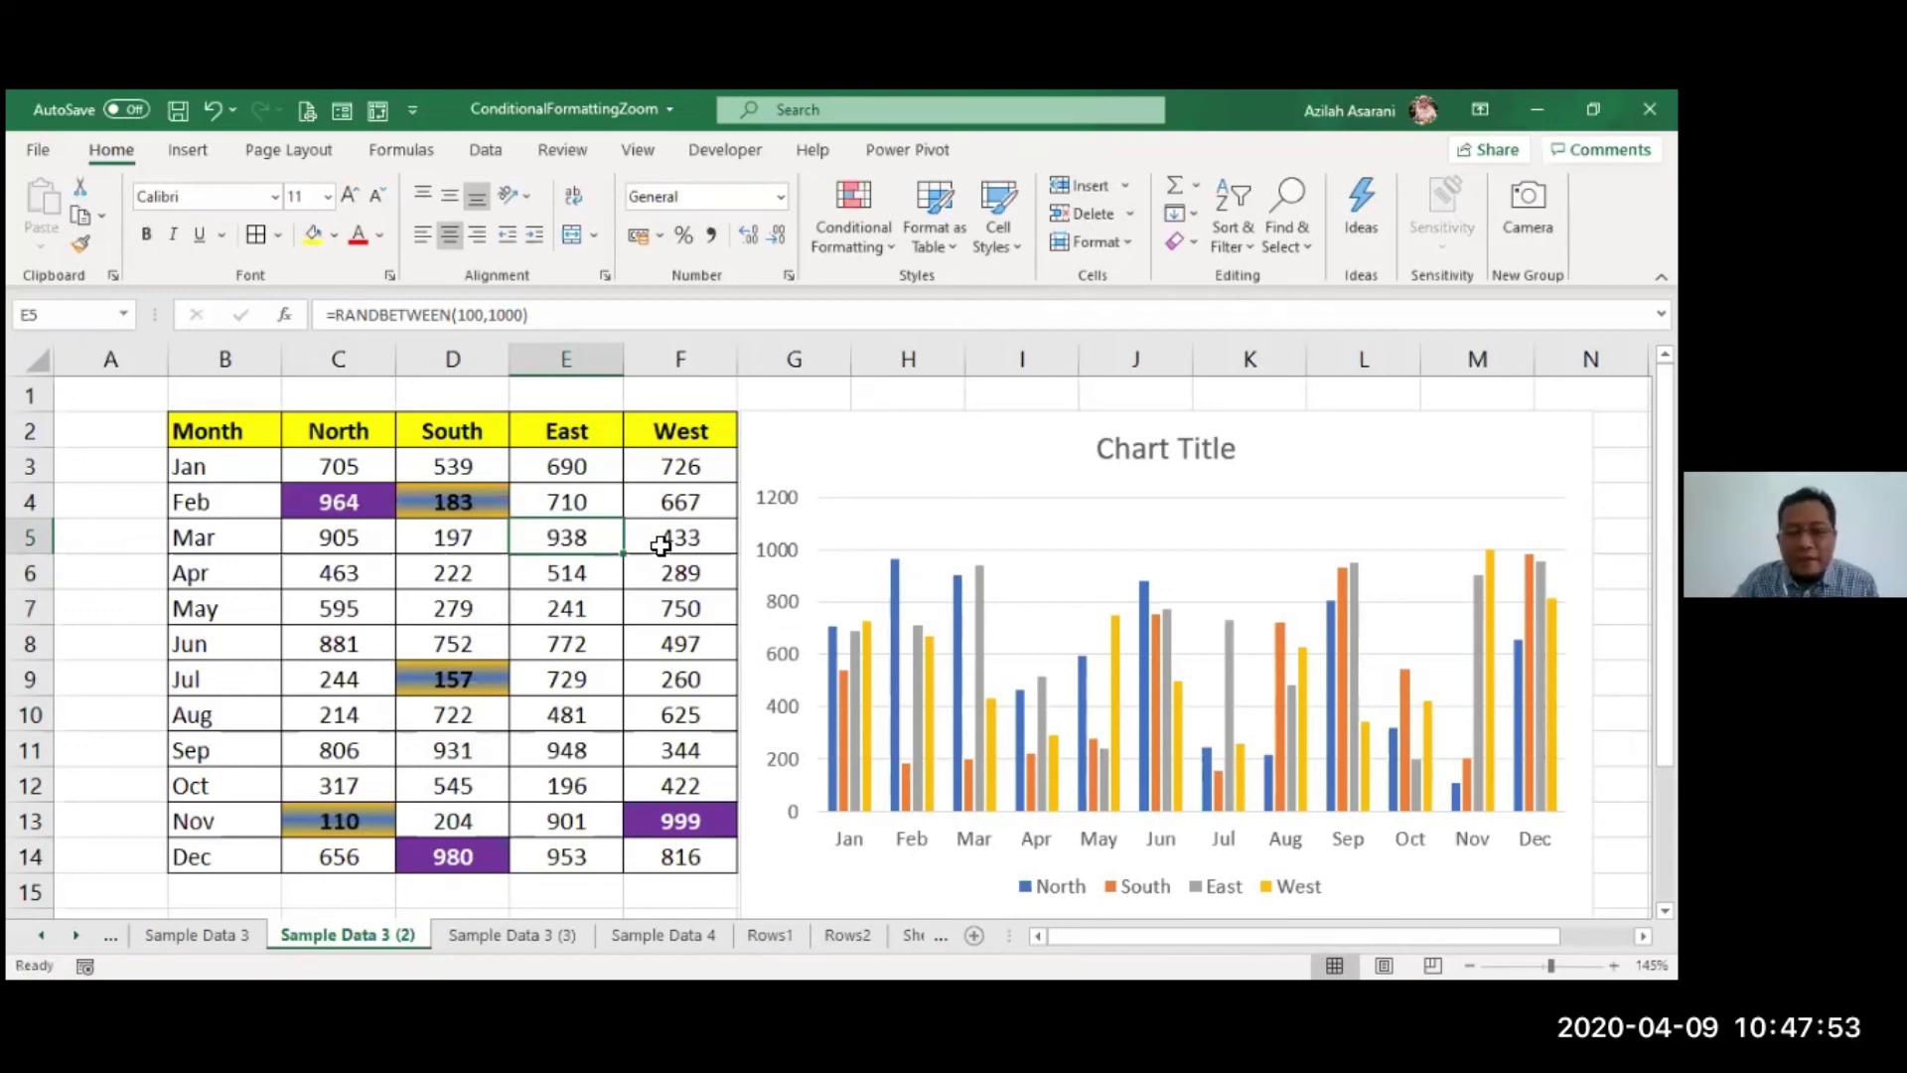
- Recalculate the sheet repeatedly to check the top and bottom 3 highlights against the column chart, and switch to the Sample Data 3 (3) sheet
key(F9)
key(F9)
key(F9)
key(F9)
key(F9)
key(F9)
key(F9)
key(F9)
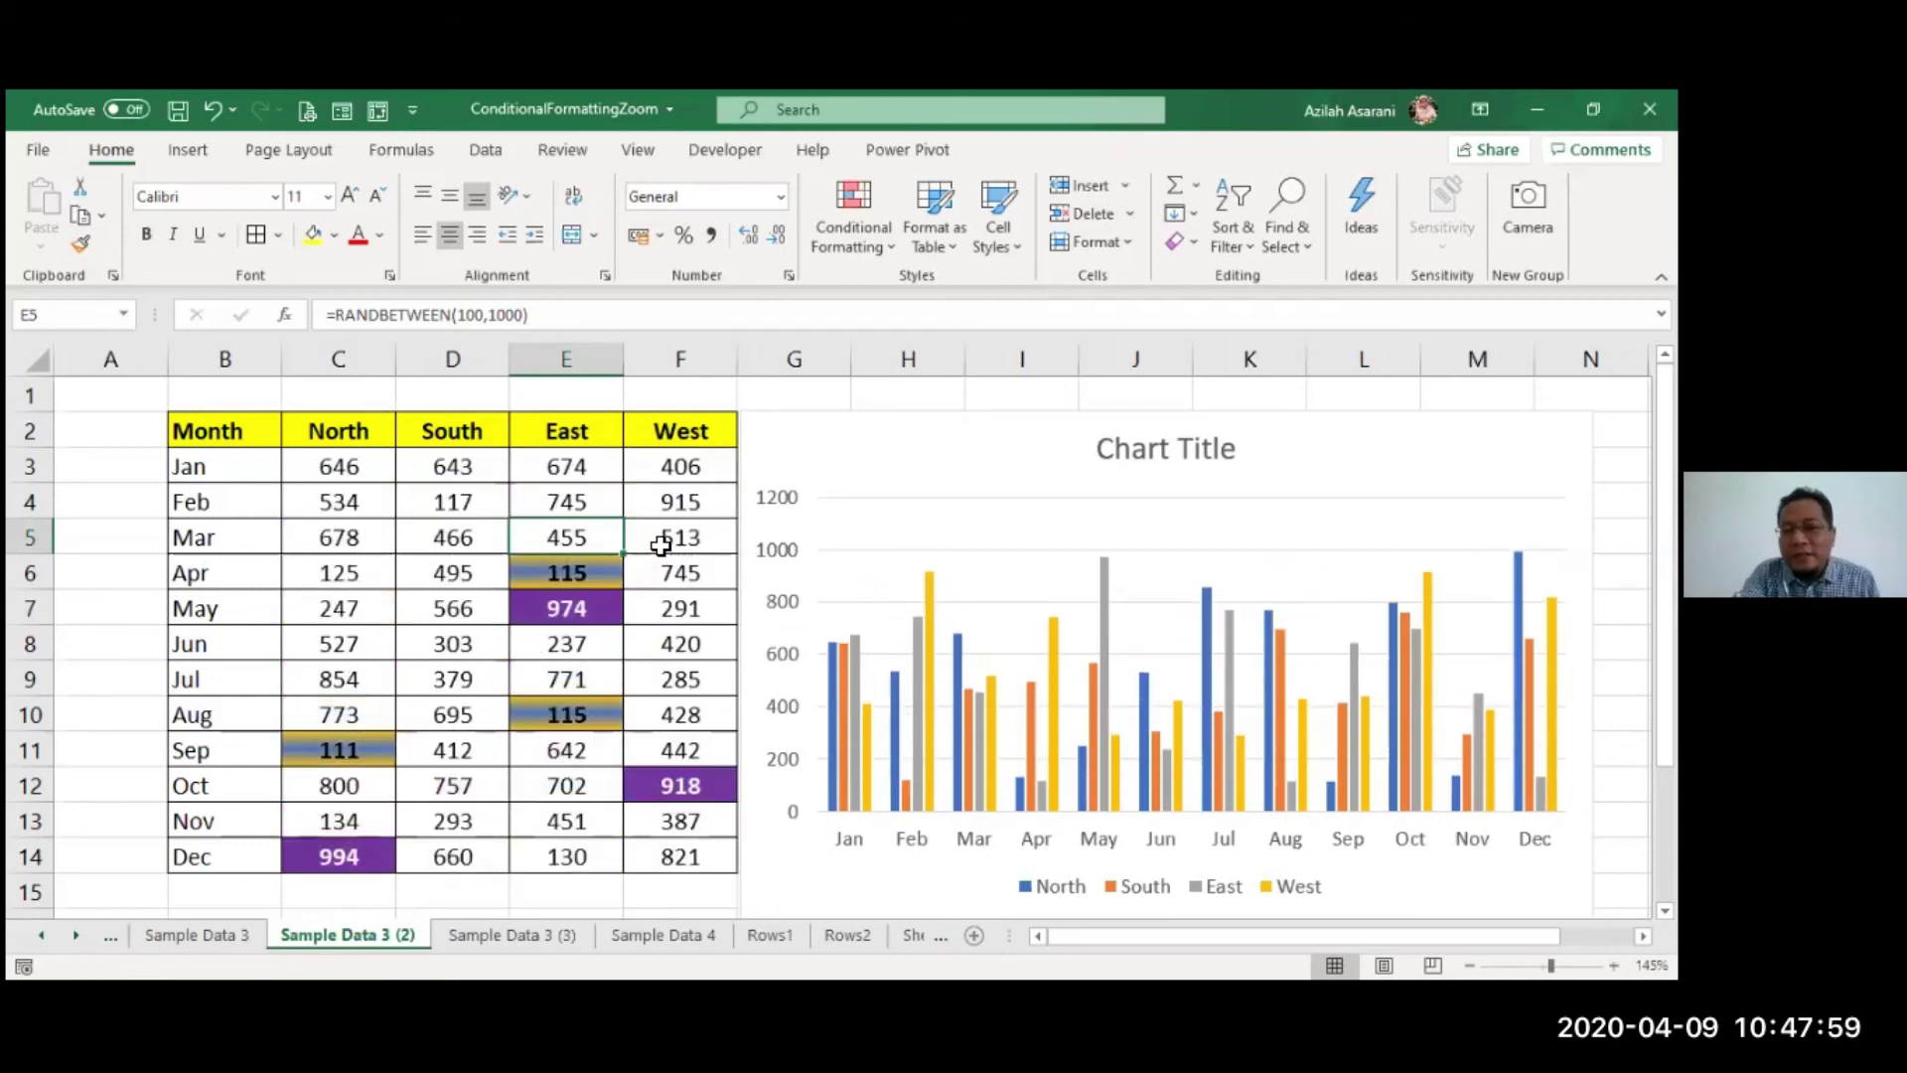
key(F9)
key(F9)
key(F9)
key(F9)
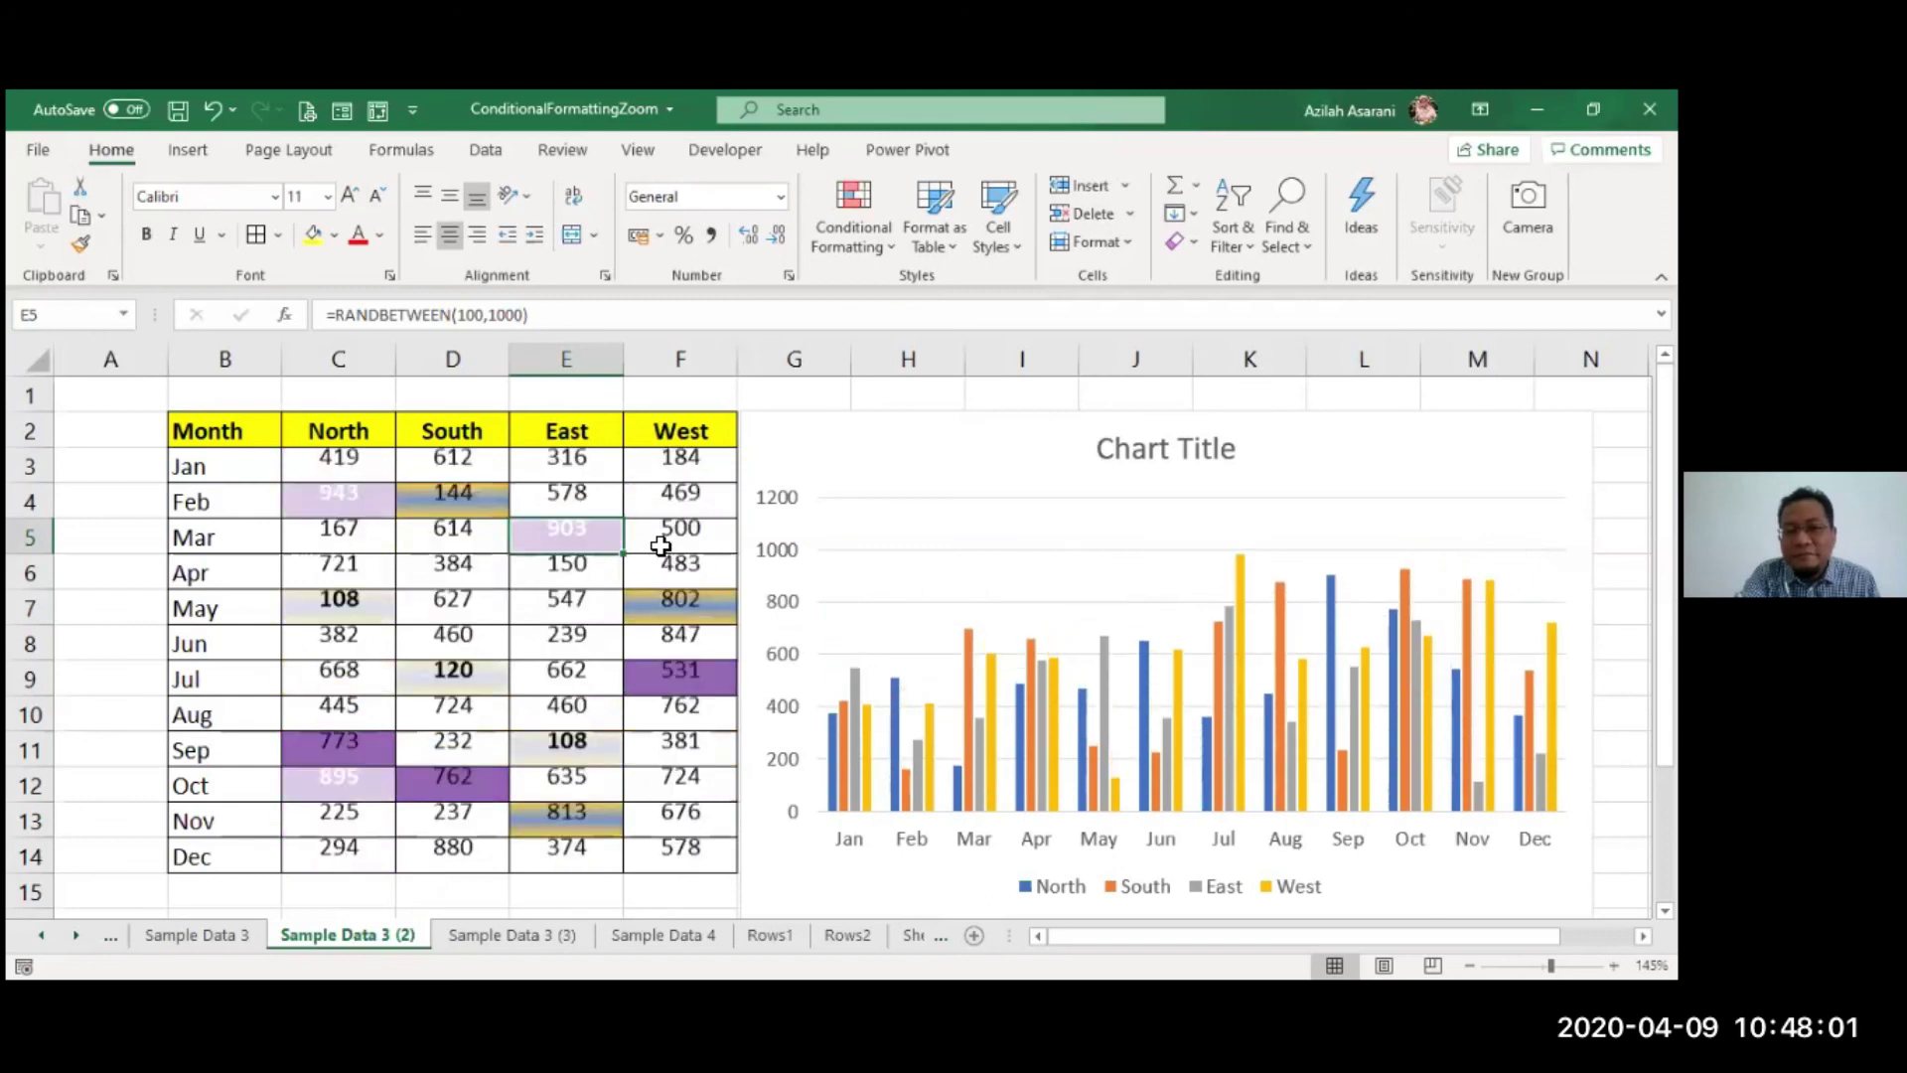
key(F9)
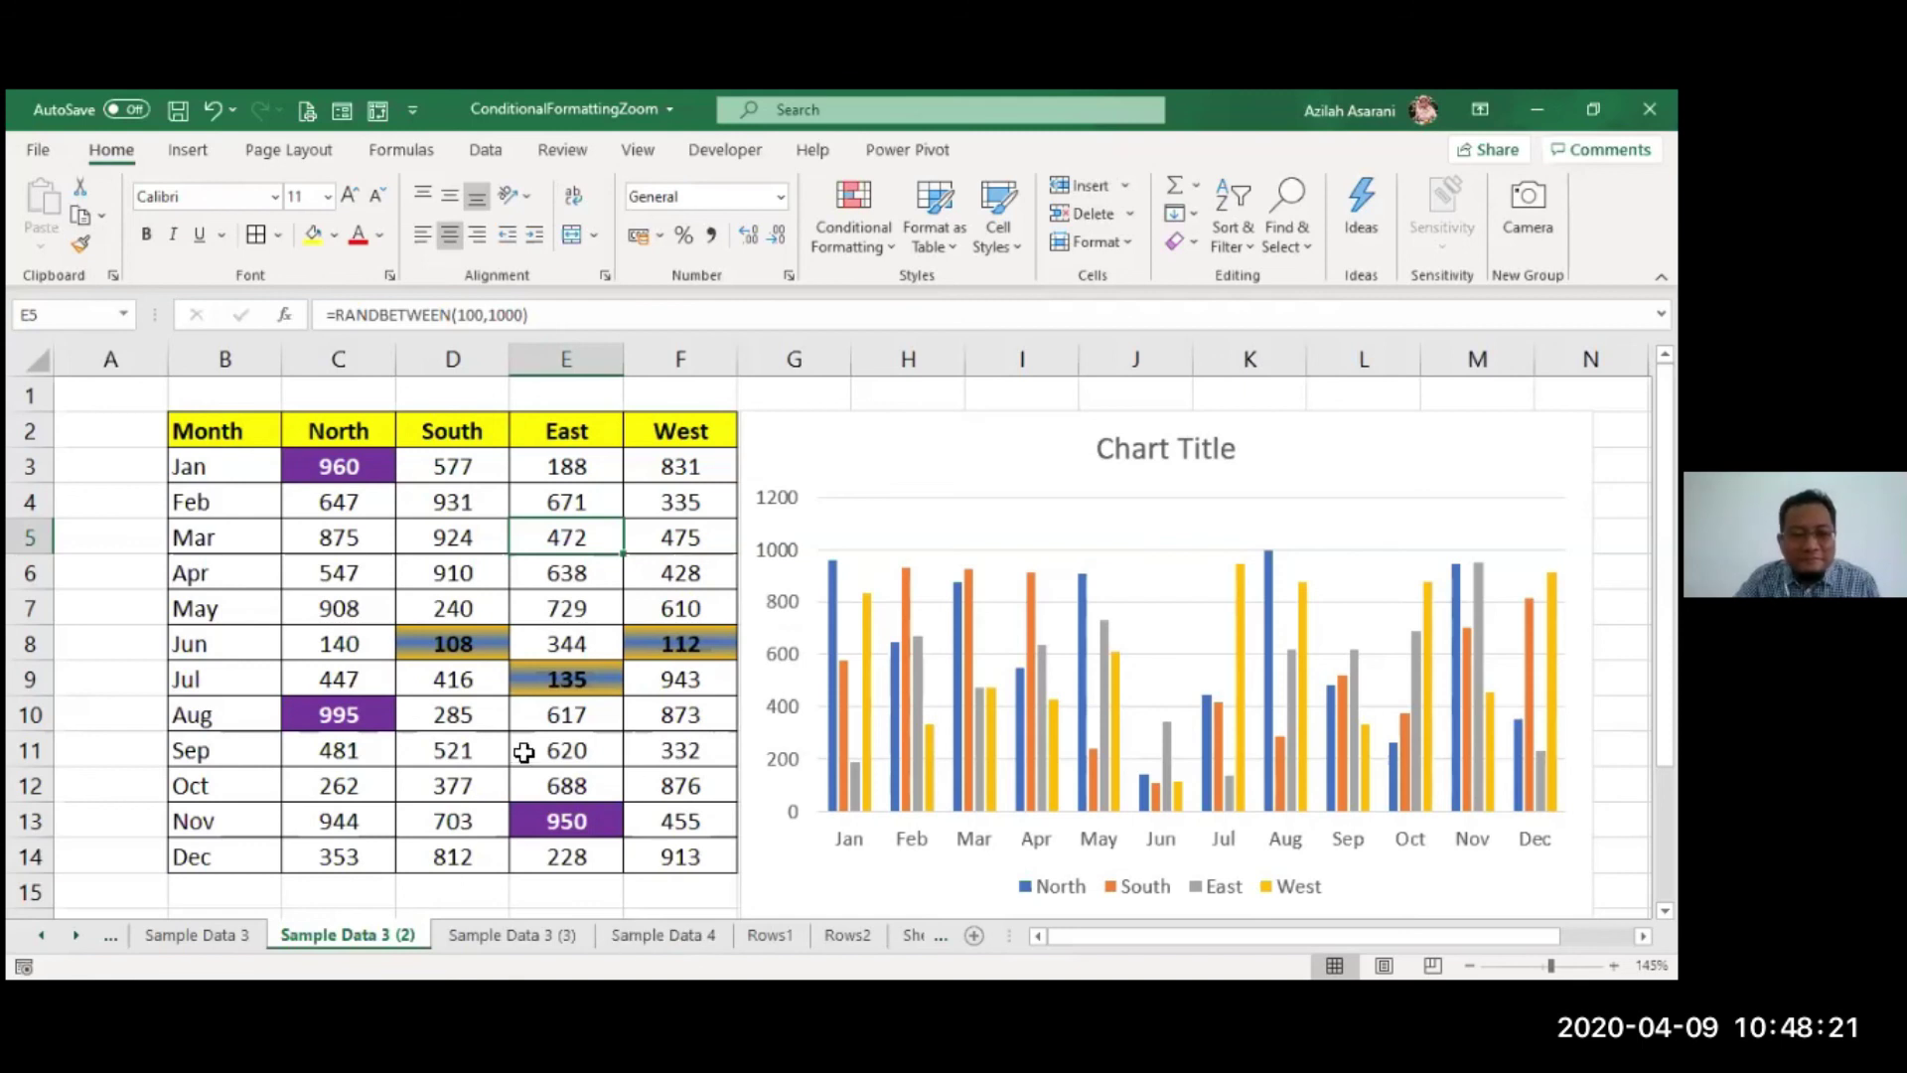
click(517, 936)
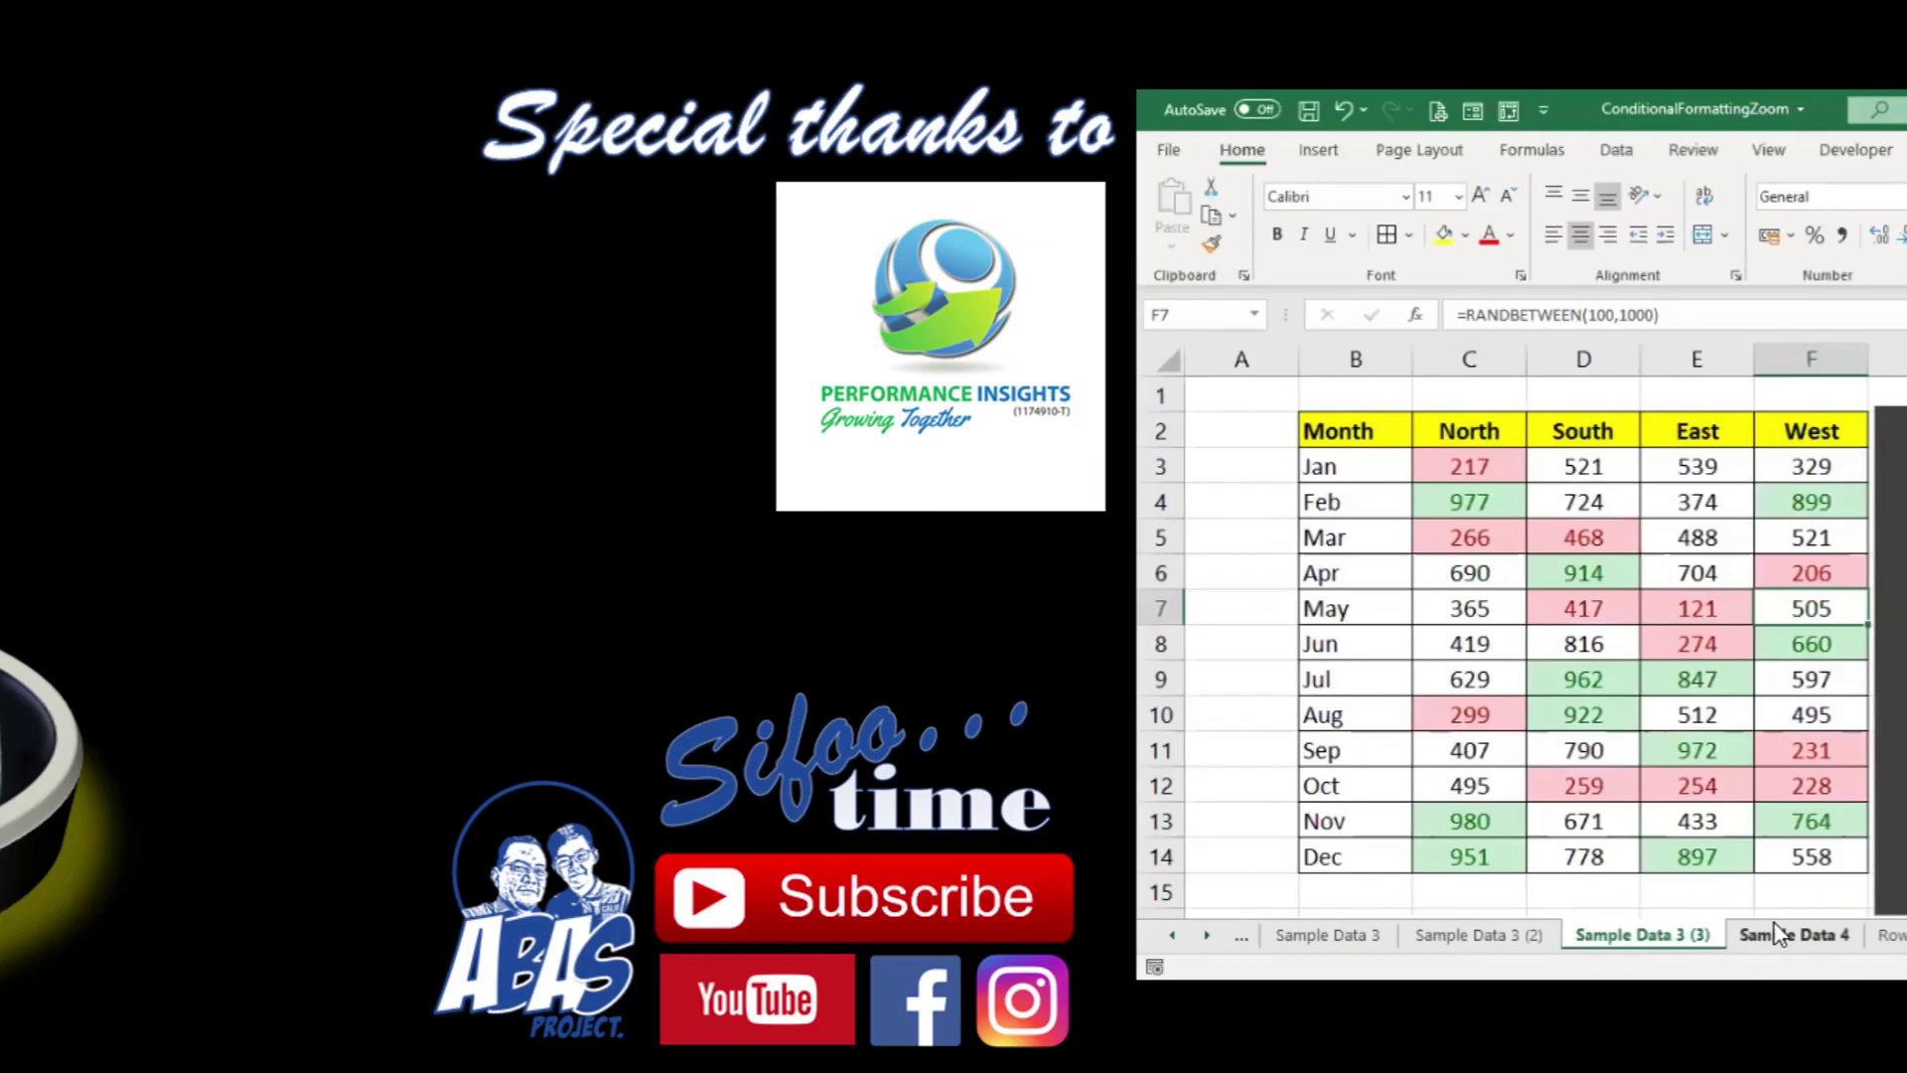